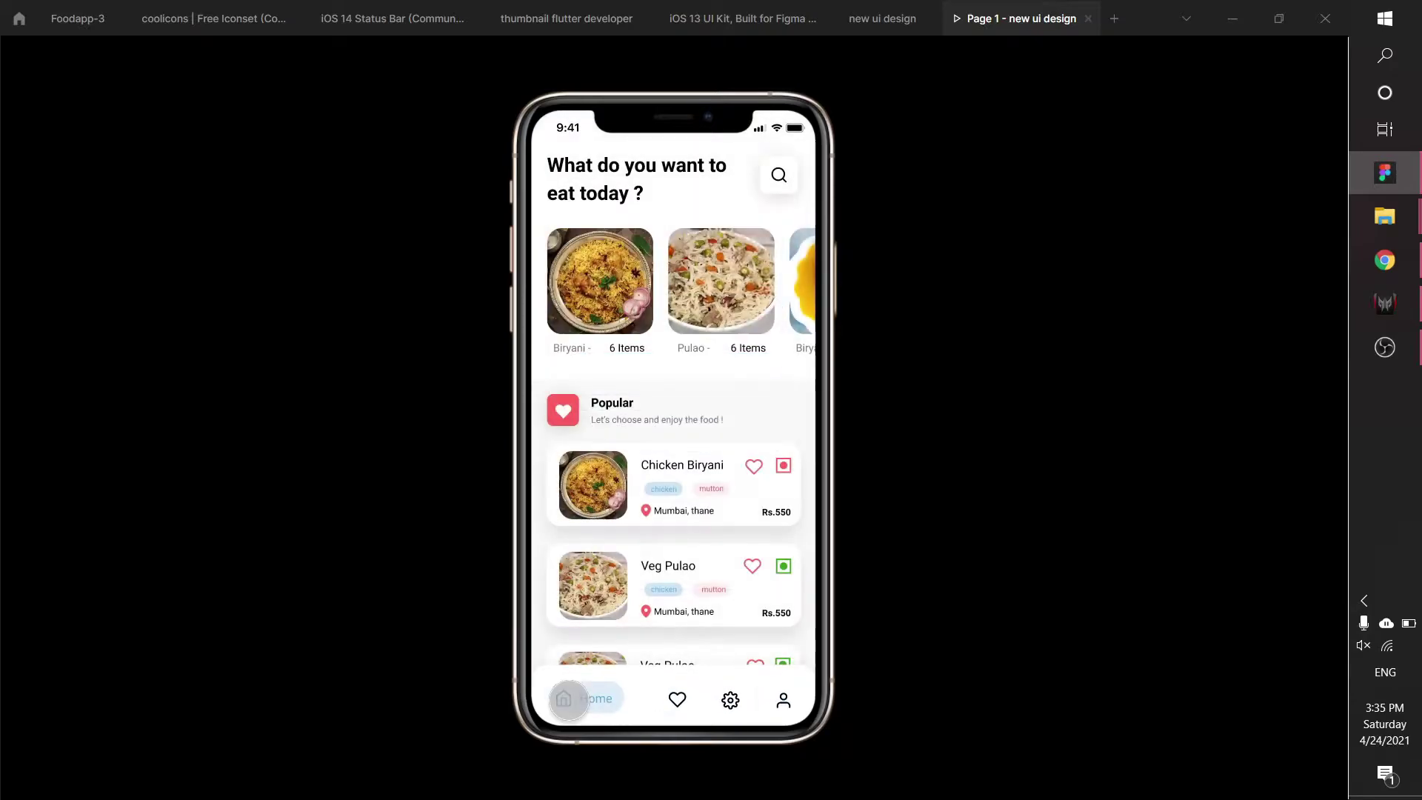
Step: Preview the food app prototype by switching between its Home, Liked, Setting and profile screens
click(671, 699)
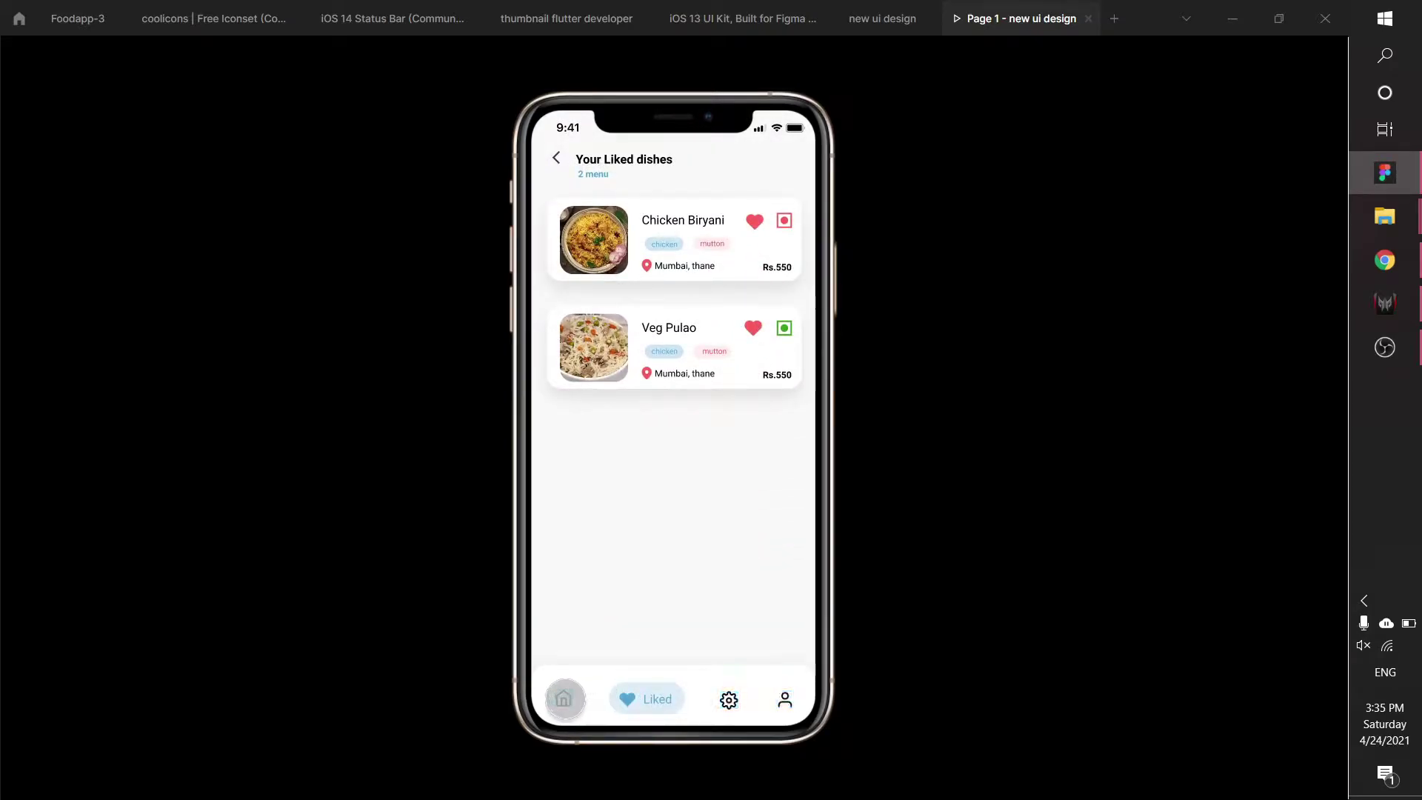
click(564, 699)
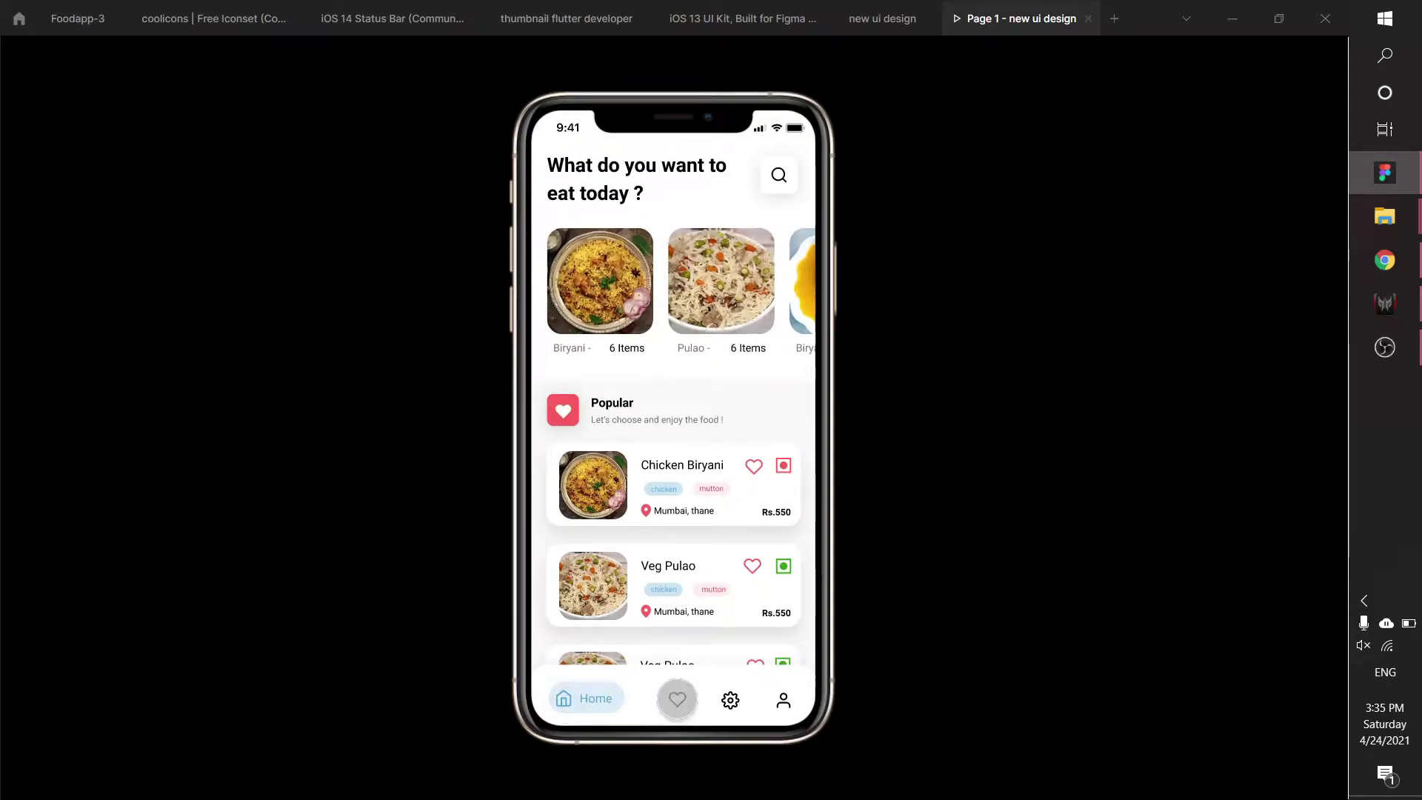
click(677, 699)
click(565, 696)
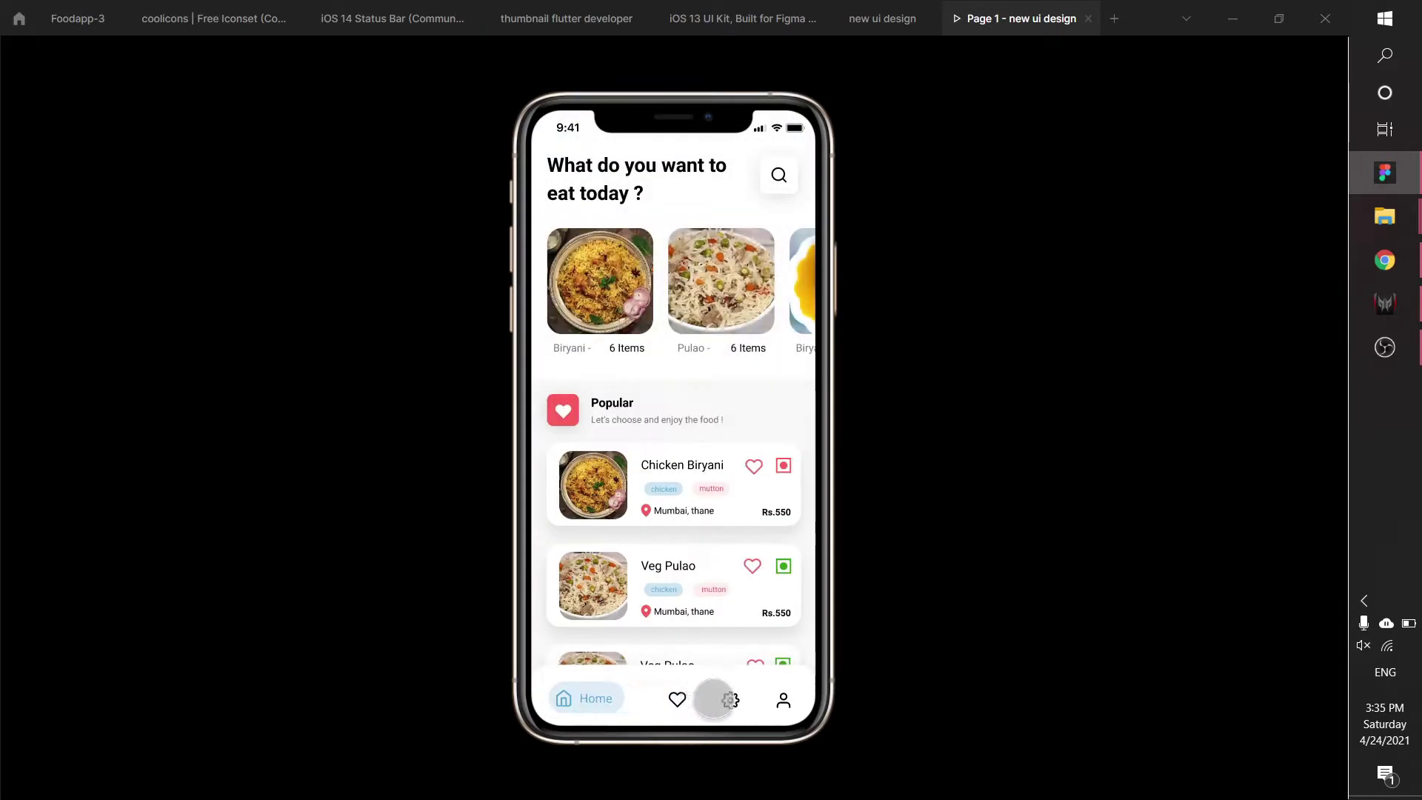
click(730, 699)
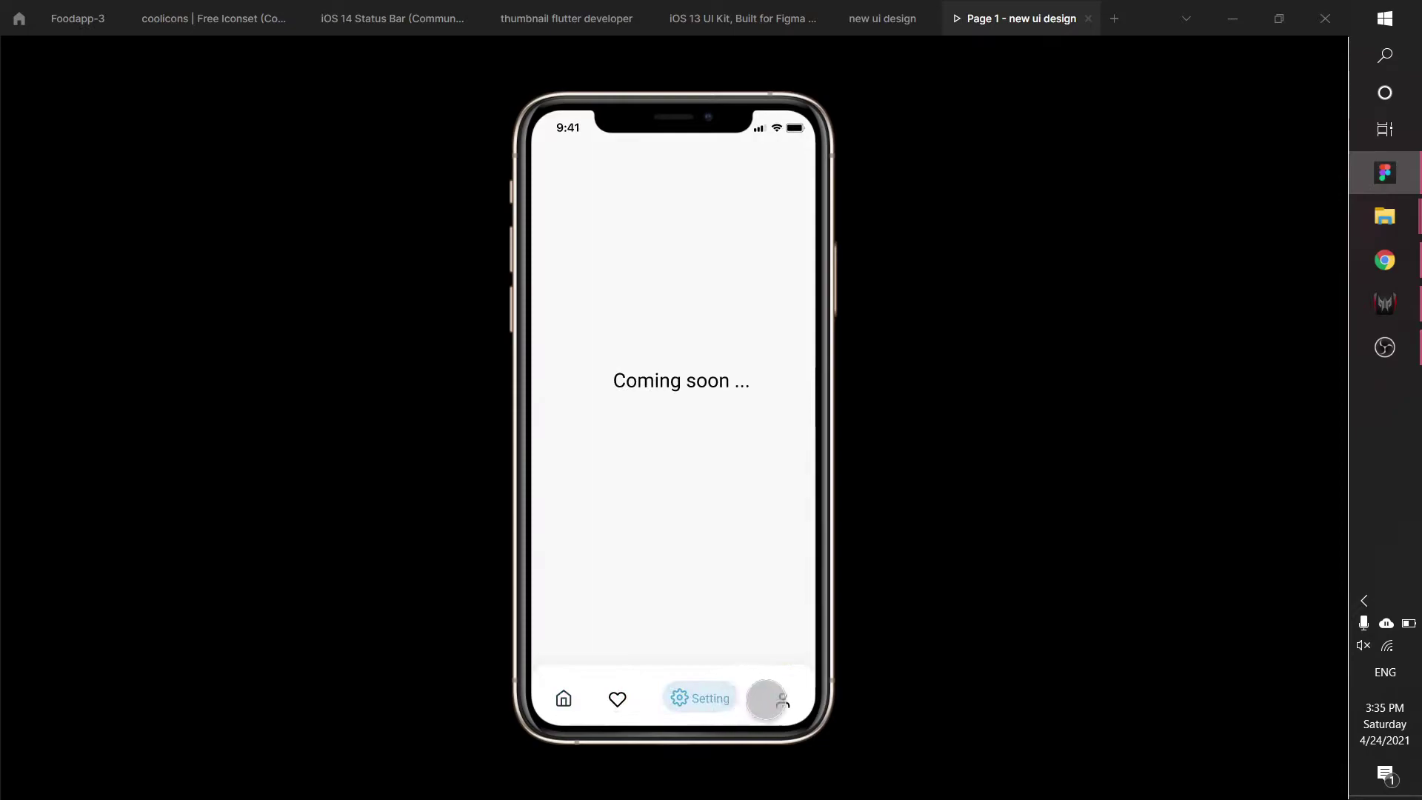
click(774, 698)
click(675, 698)
click(614, 698)
click(717, 698)
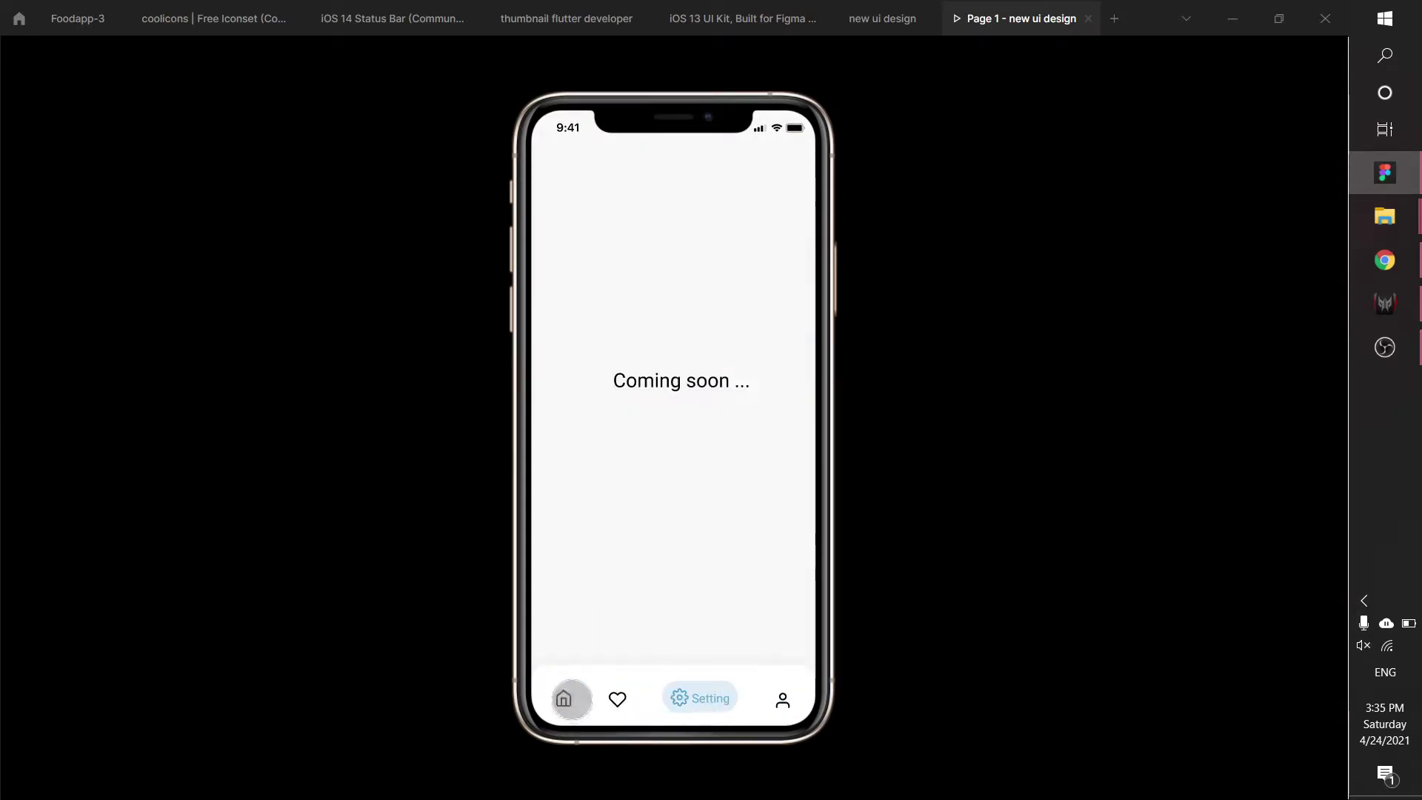
click(571, 699)
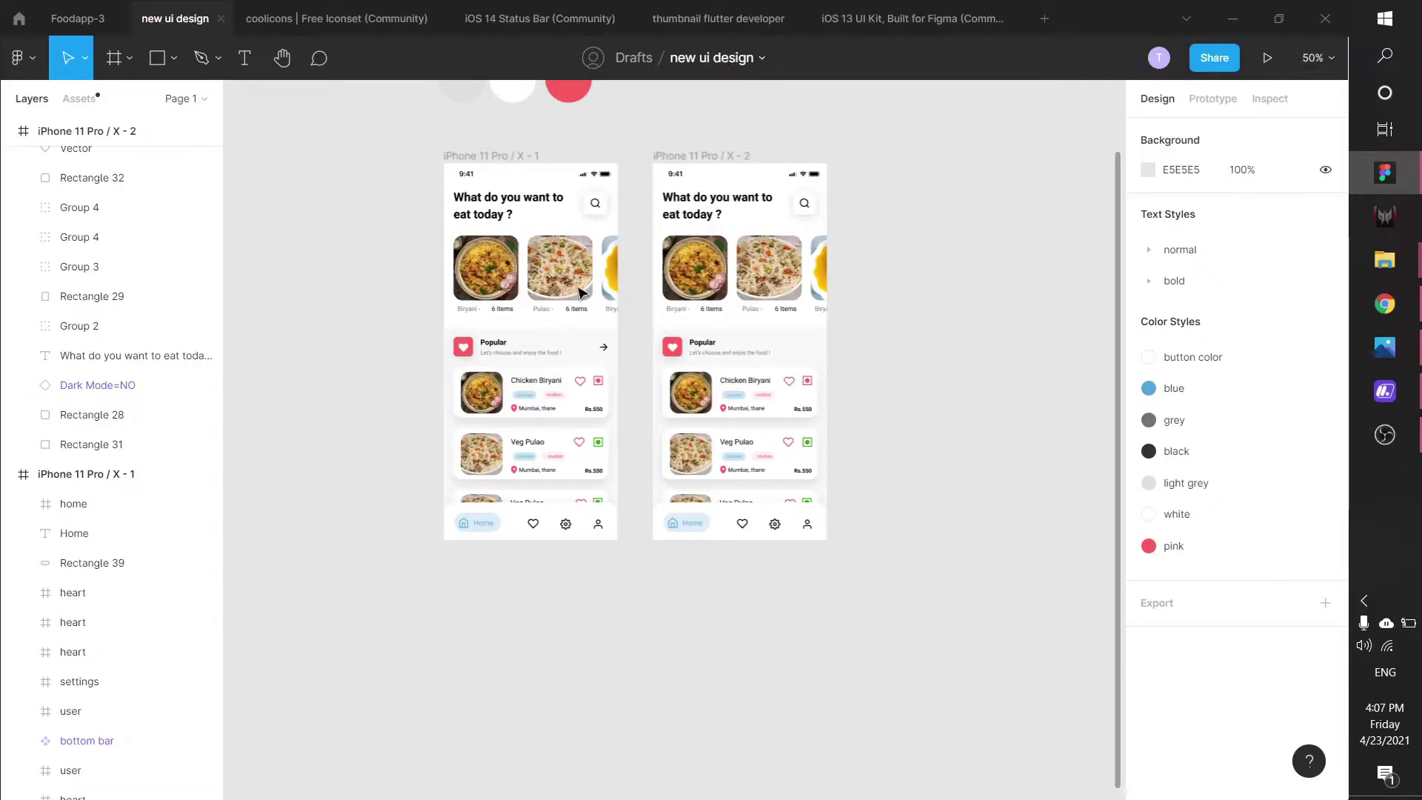
Step: Rename the first phone frame as "Home Screen"
scroll(585, 225, up, 3)
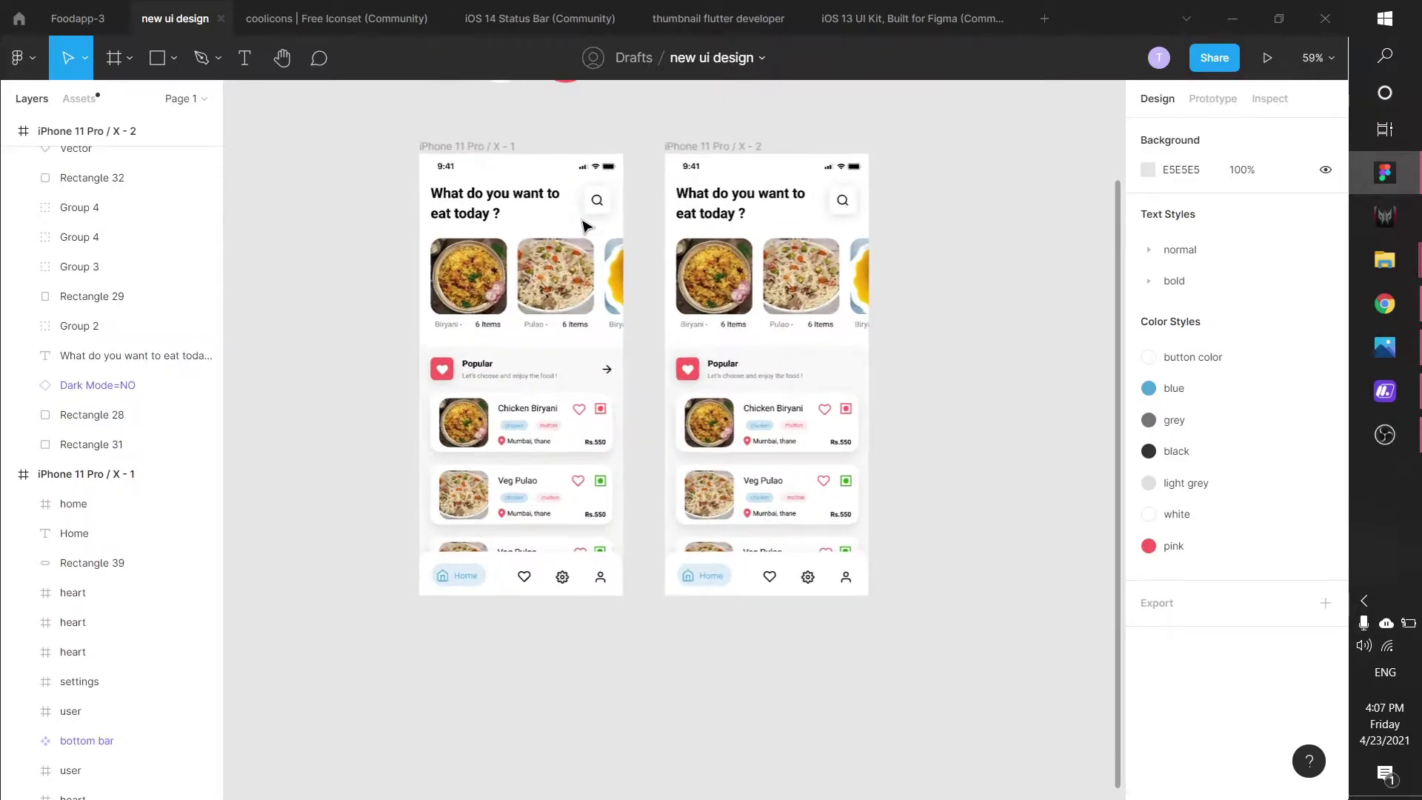
scroll(559, 160, up, 4)
click(417, 137)
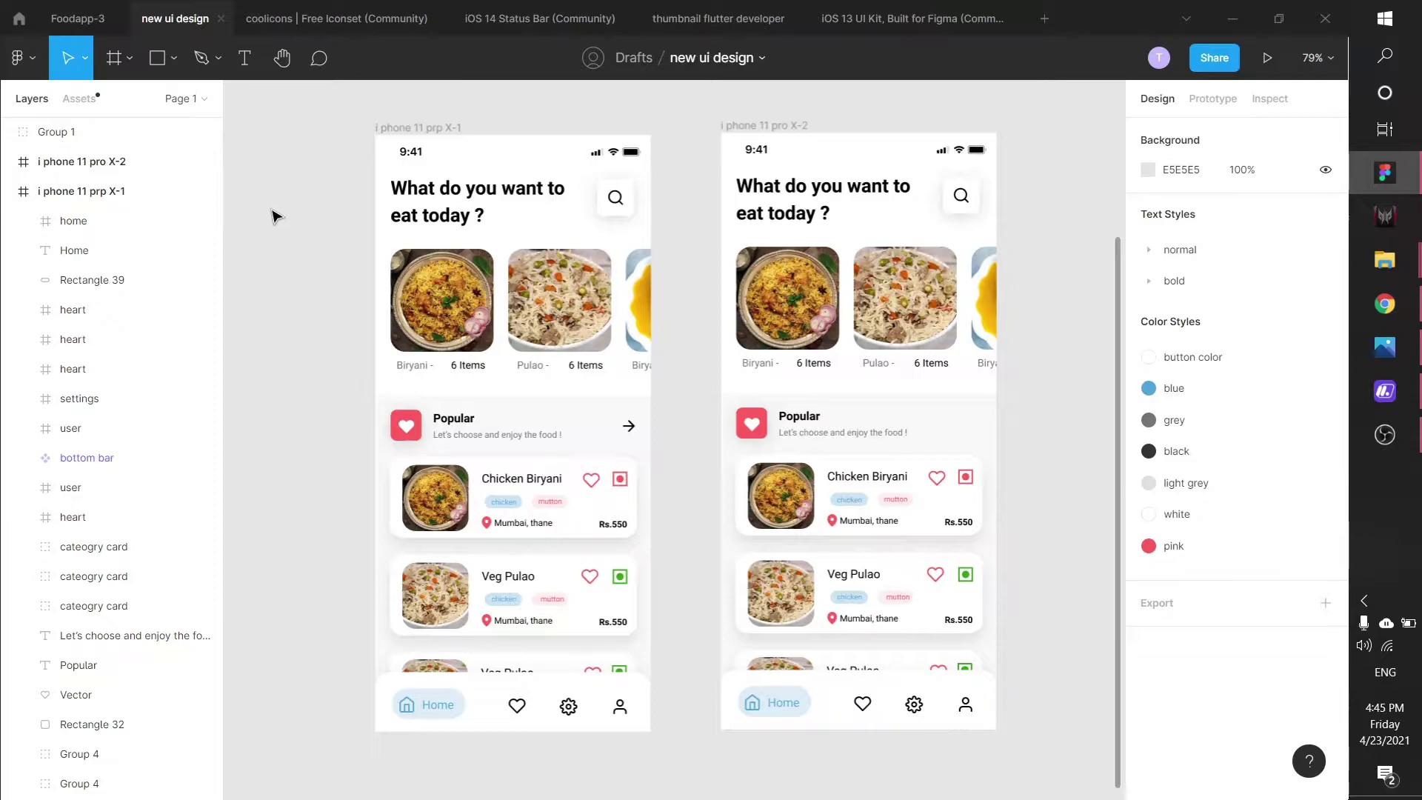
scroll(485, 185, up, 2)
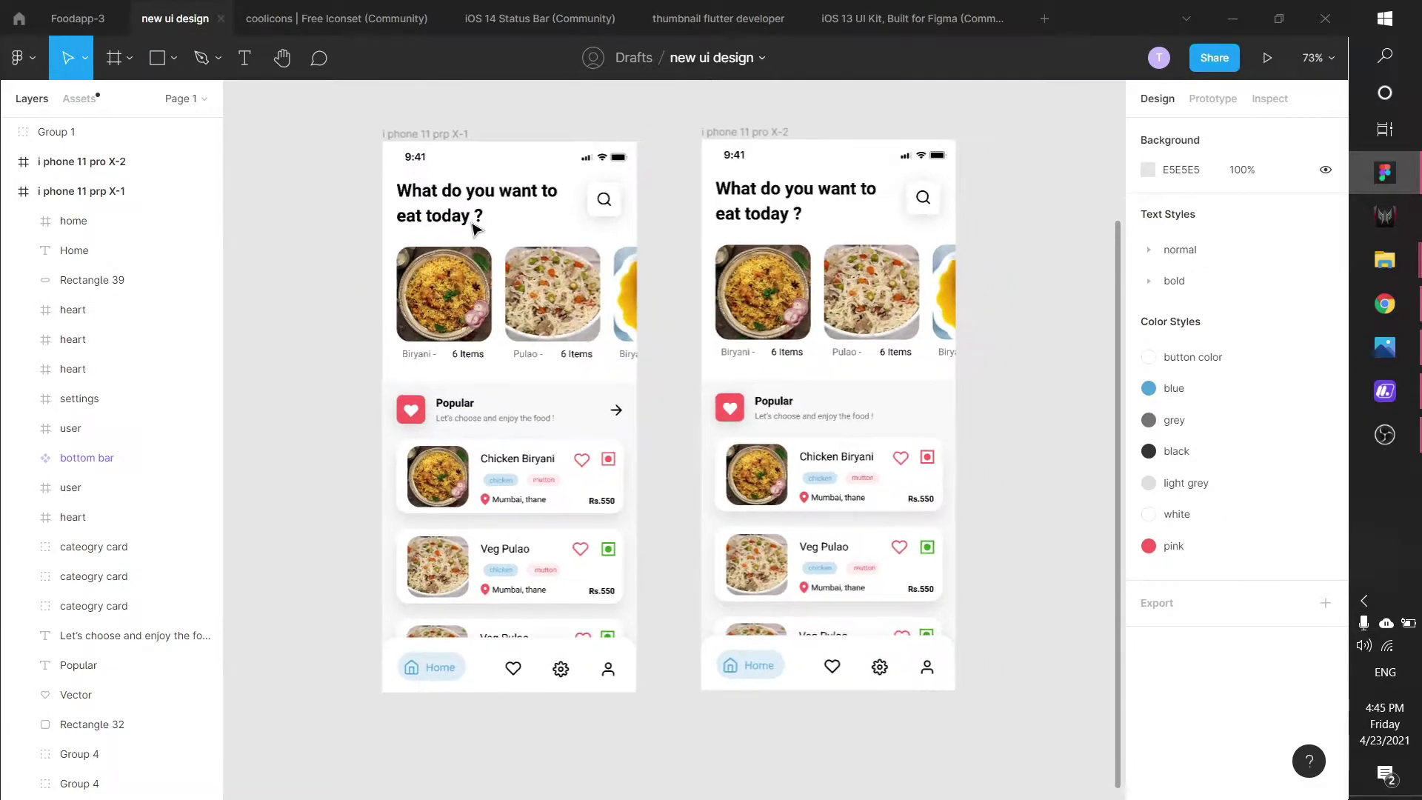
scroll(518, 148, down, 1)
click(433, 111)
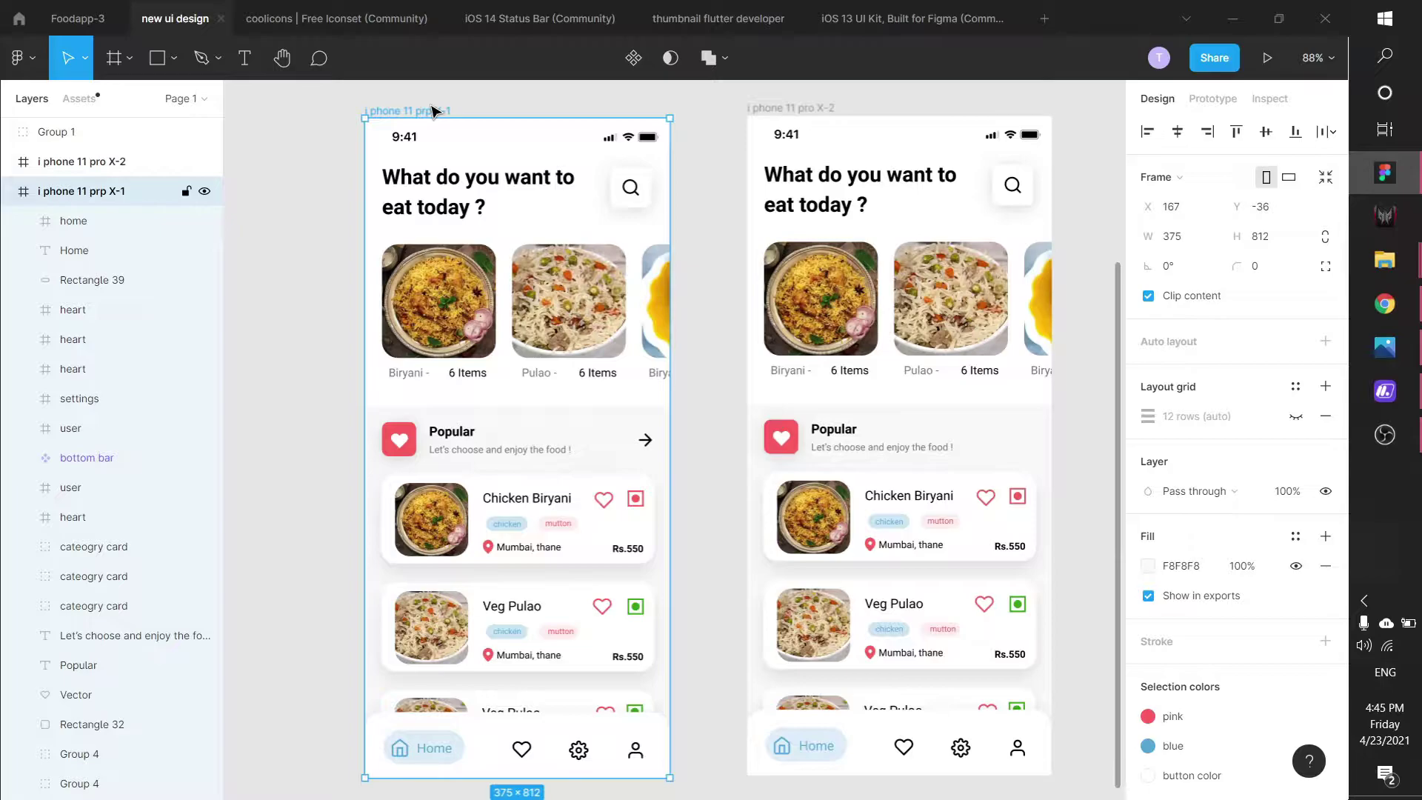
key(ctrl+r)
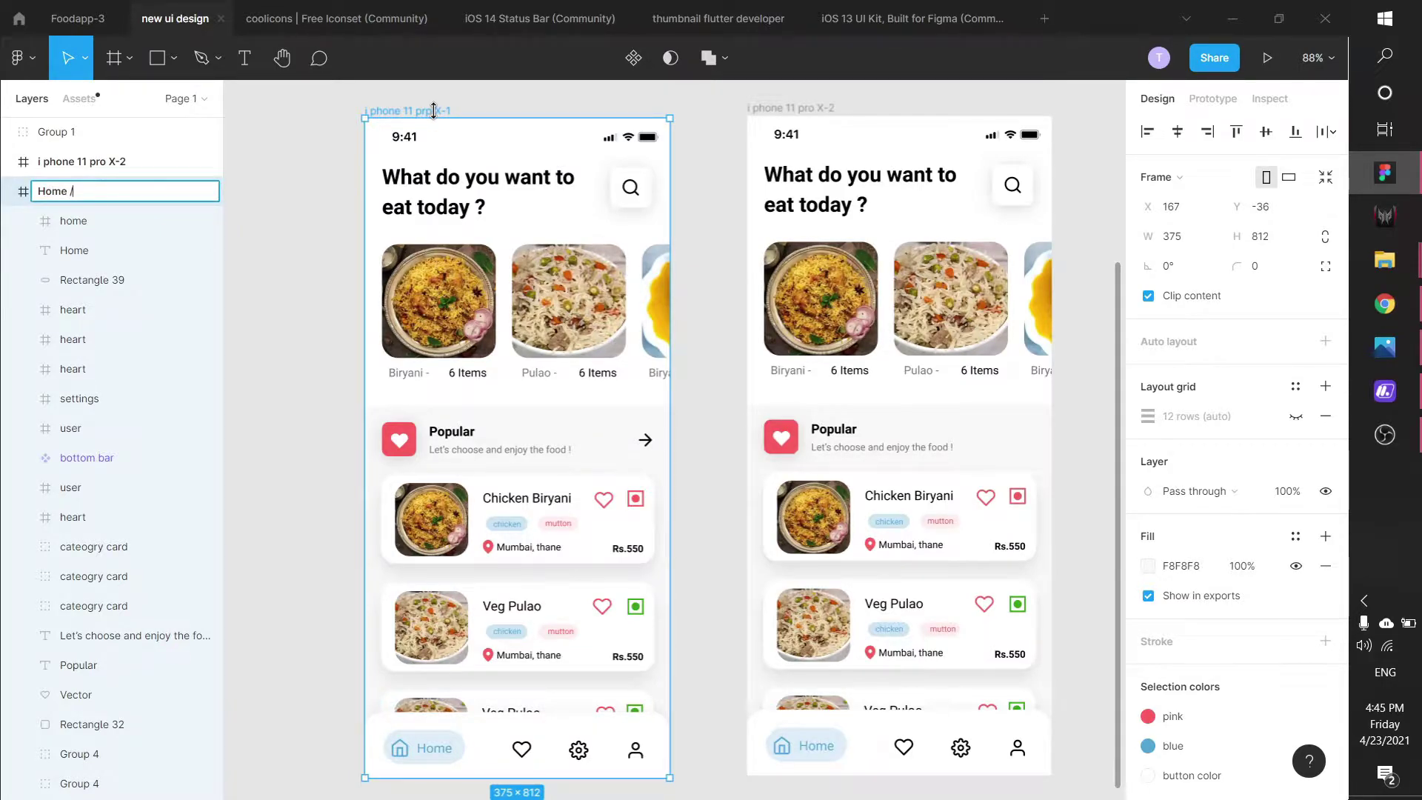
text(Home Screen)
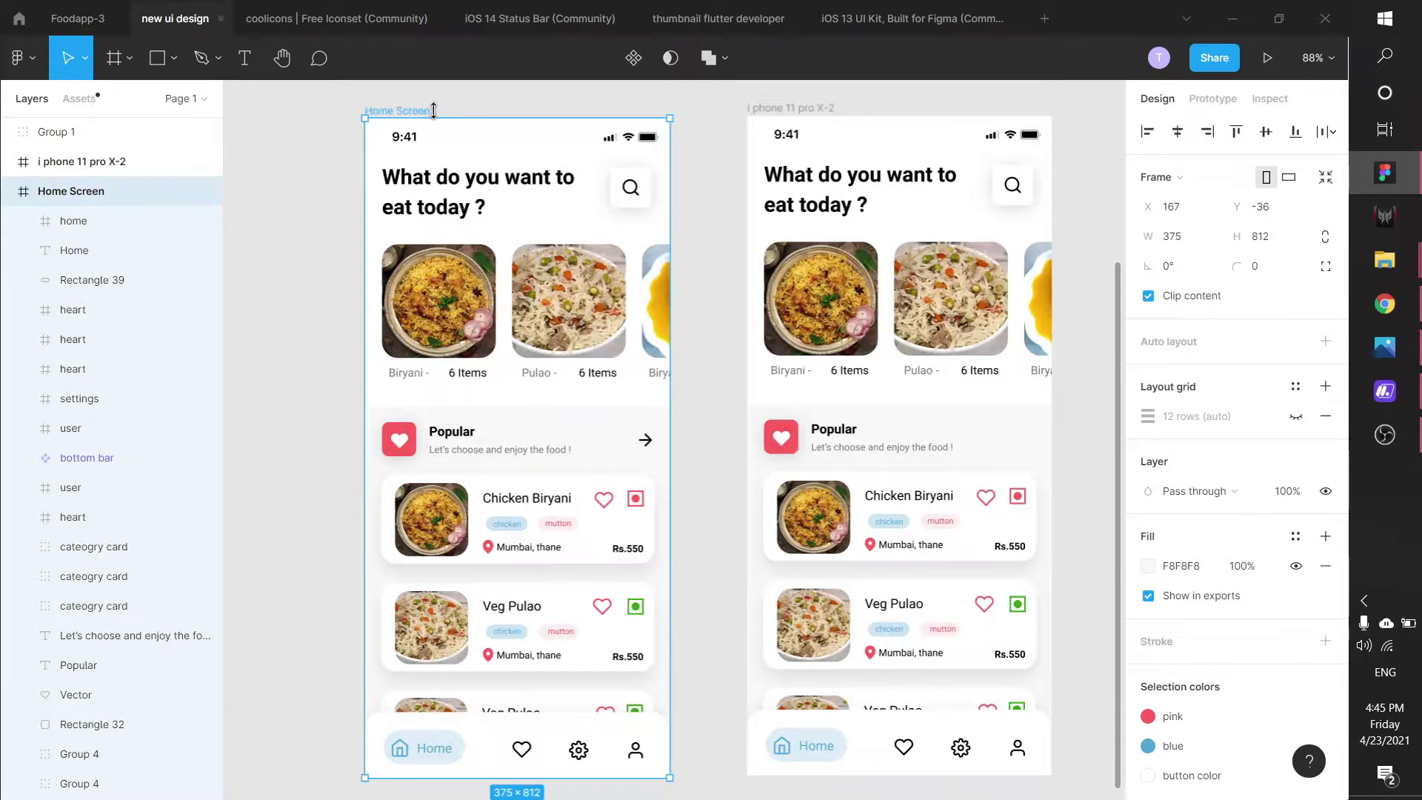
key(Return)
Step: Rename the second phone frame as "Liked Screen" and dismiss the browser notification
click(814, 110)
key(ctrl+r)
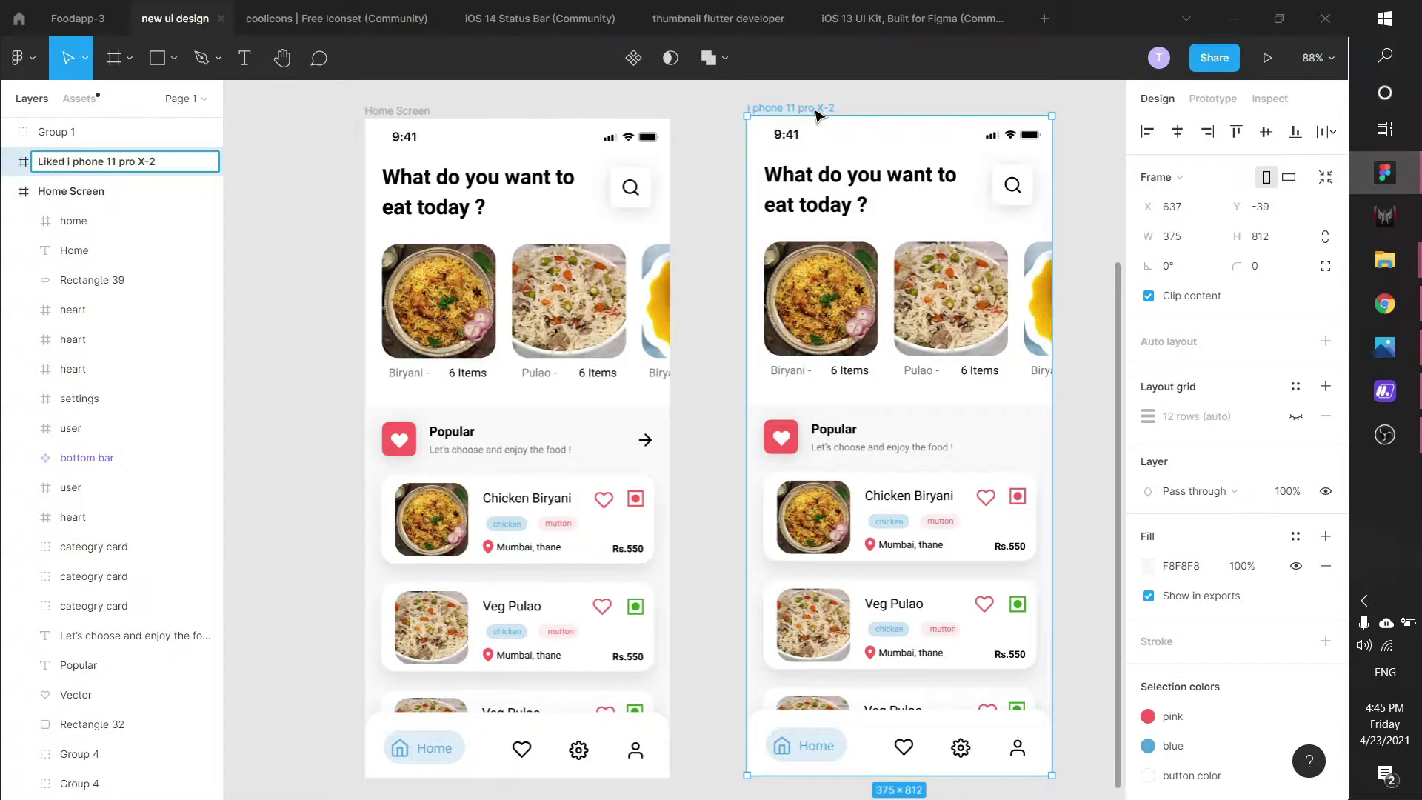
text(Liked Screen)
key(Return)
click(342, 110)
scroll(756, 287, down, 1)
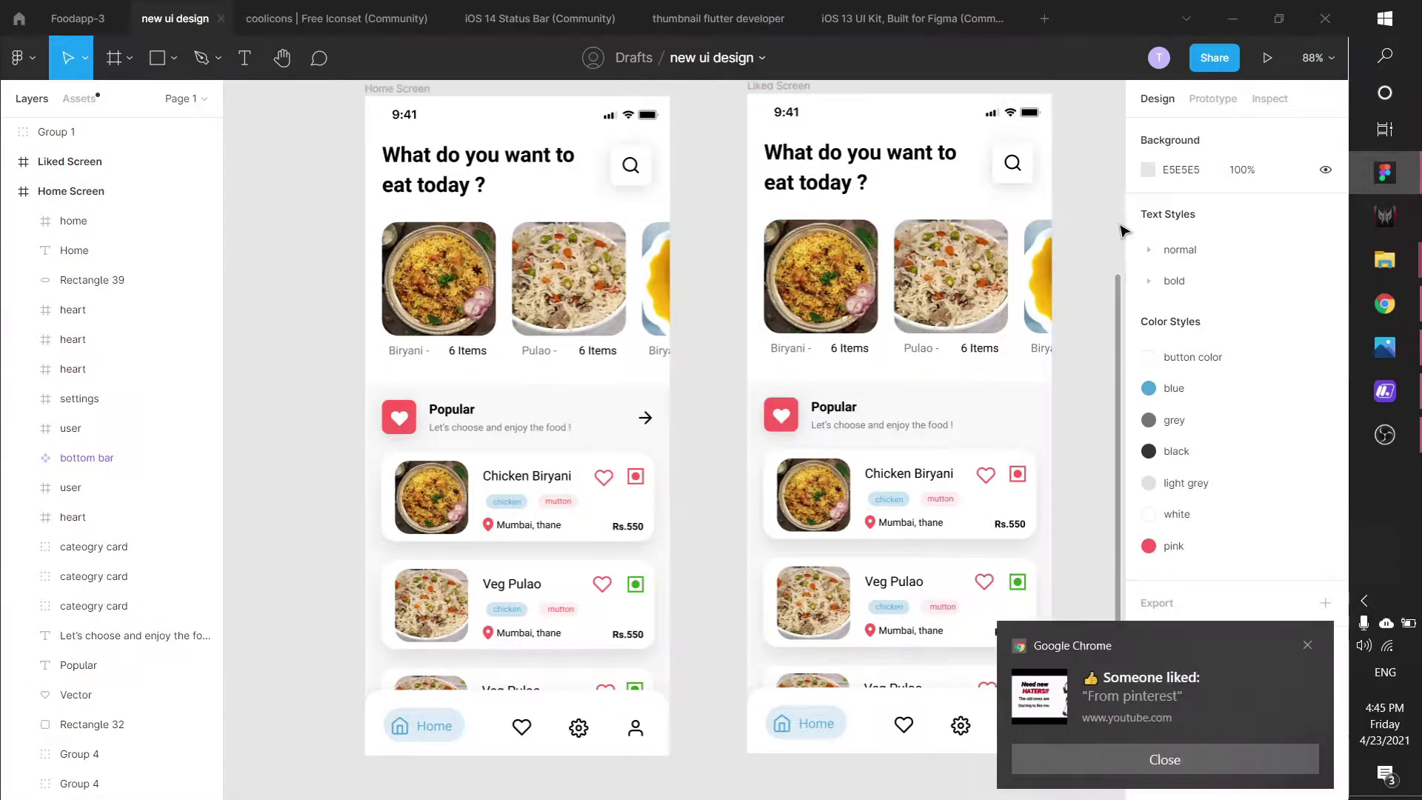
click(1308, 644)
Step: Move the rounded blue highlight in the Liked Screen's bottom bar horizontally from the Home item to behind the heart icon
scroll(875, 292, down, 3)
scroll(876, 292, right, 5)
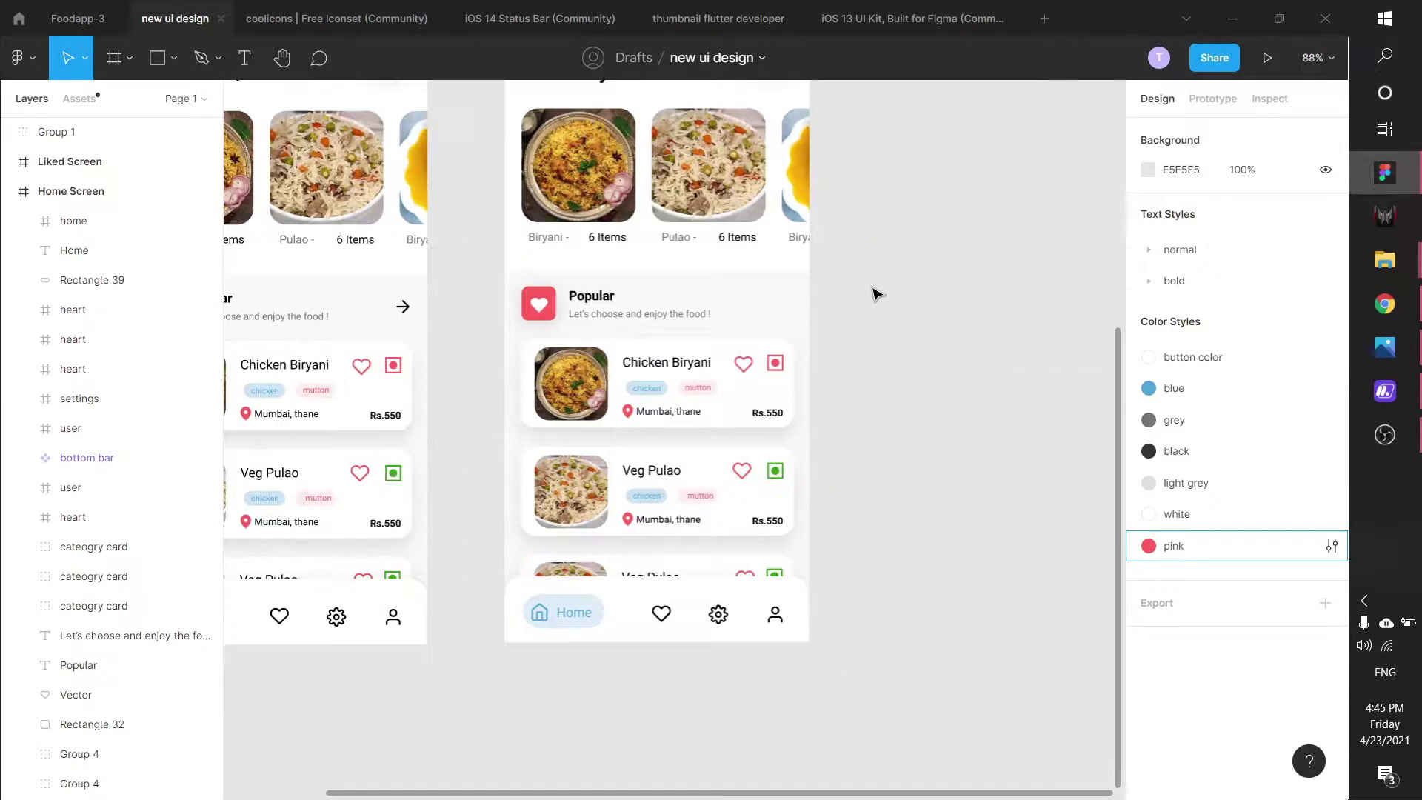
scroll(711, 540, down, 3)
ctrl+scroll(585, 530, up, 6)
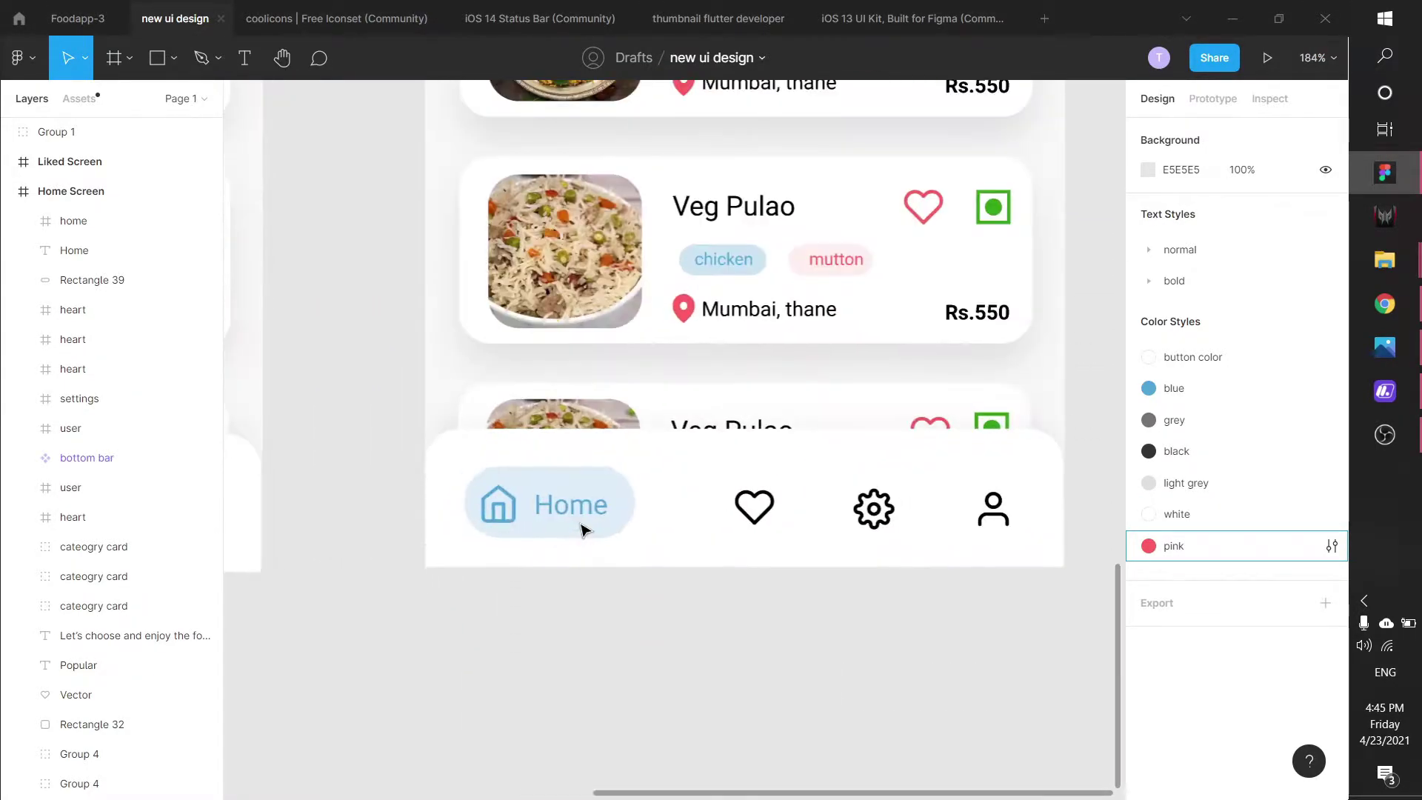
ctrl+scroll(822, 605, down, 3)
scroll(920, 651, right, 3)
drag(920, 650, 868, 647)
click(363, 482)
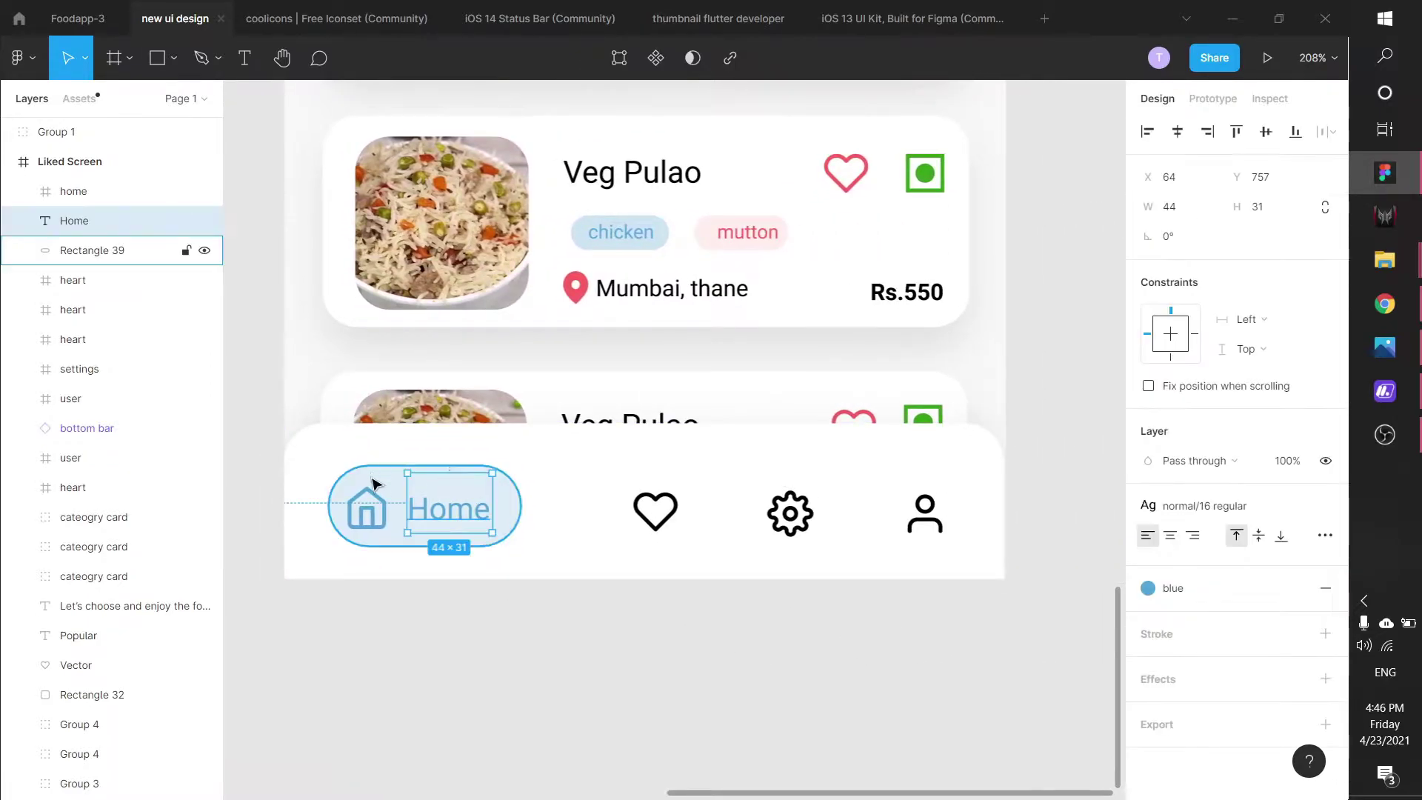
mouse_move(372, 483)
mouse_down()
mouse_move(504, 486)
mouse_move(393, 485)
mouse_up()
key(ctrl+z)
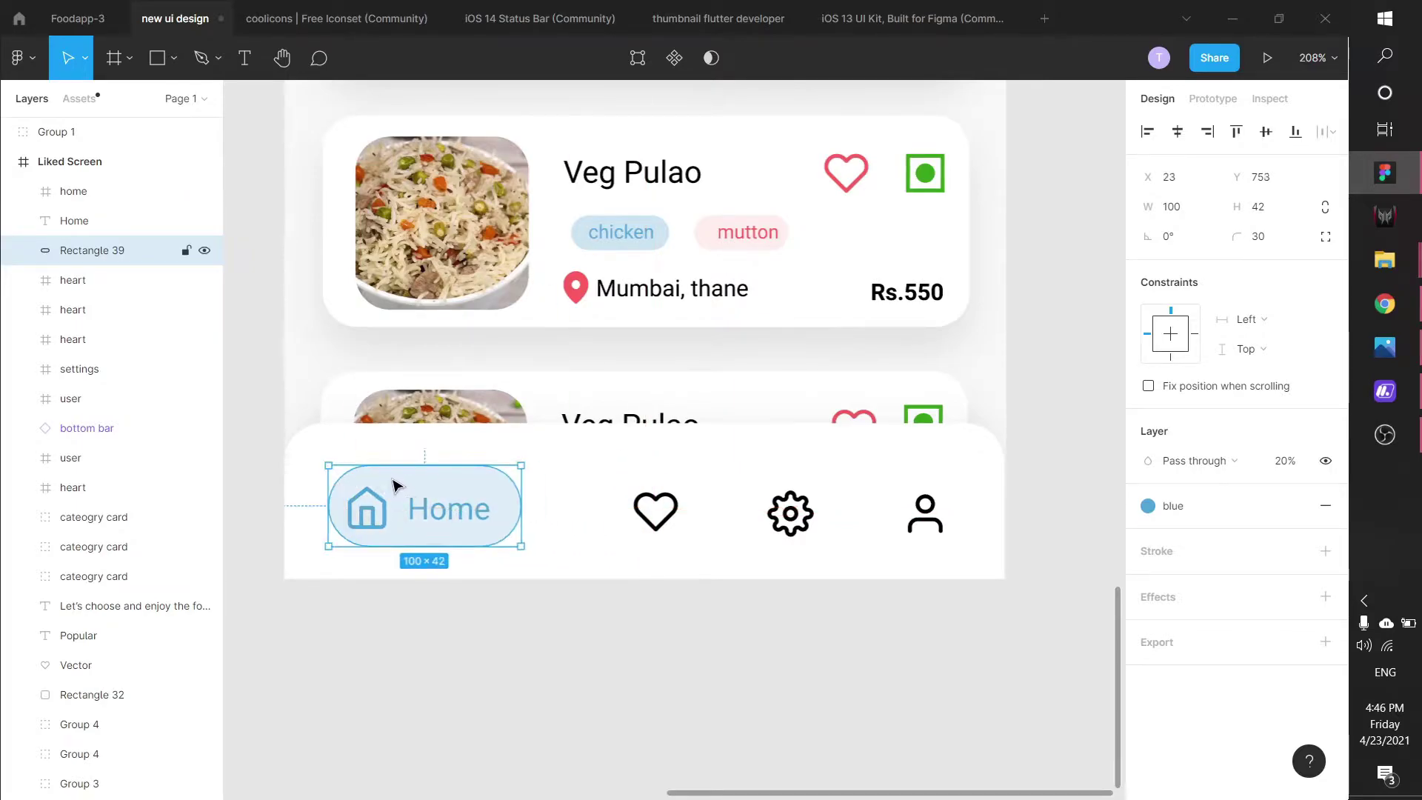
key(Right)
key(Right)
key(Right)
key(Right)
key(Right)
key(Right)
key(Right)
key(Right)
key(Right)
key(Right)
key(Right)
key(Right)
key(Right)
key(Right)
key(Right)
key(Right)
key(Right)
key(Right)
key(Right)
key(Right)
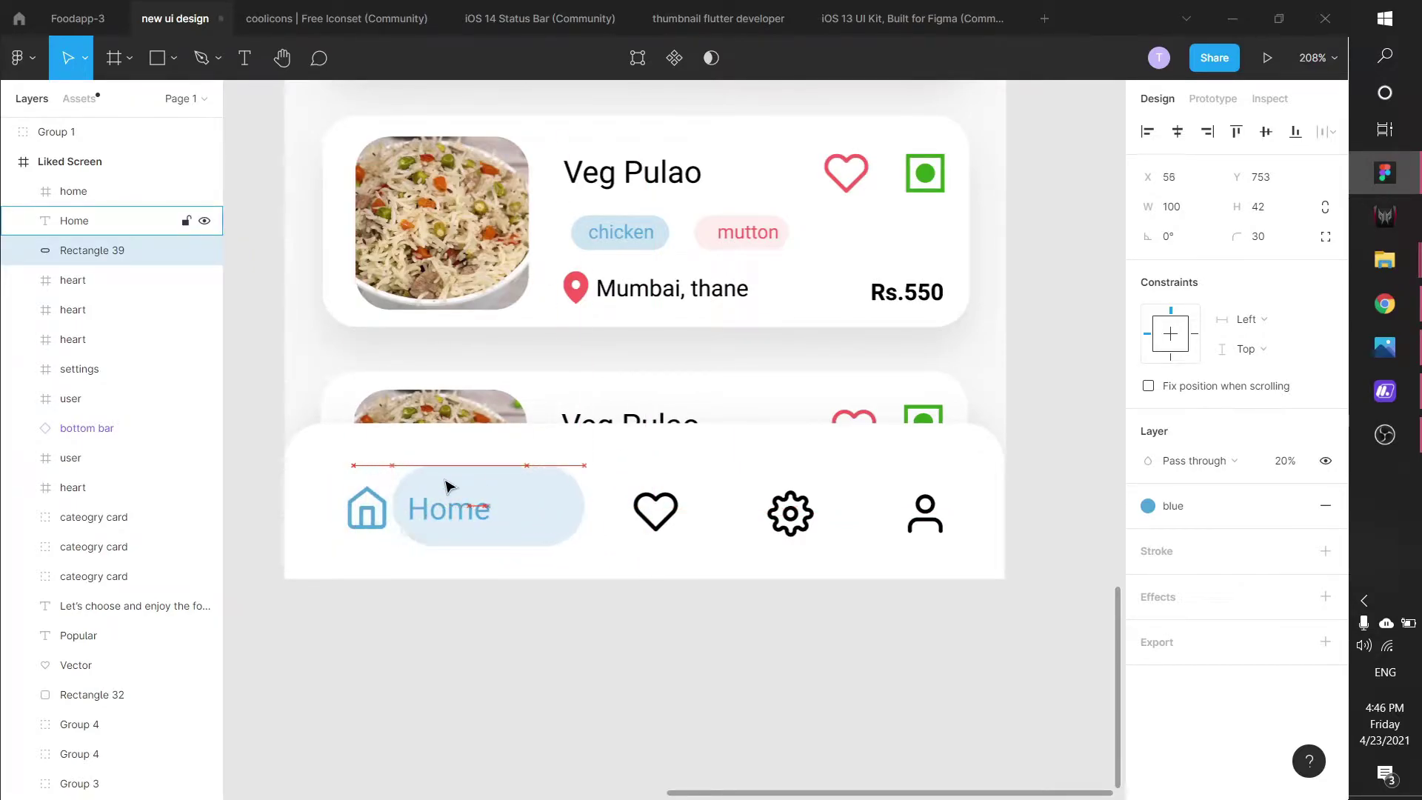
key(Right)
key(Right)
key(Right)
key(Right)
key(Right)
key(Right)
key(Right)
key(Right)
key(Right)
key(Right)
key(Right)
key(Right)
key(Right)
key(Right)
key(Right)
key(Right)
key(Right)
key(Right)
key(Right)
key(Right)
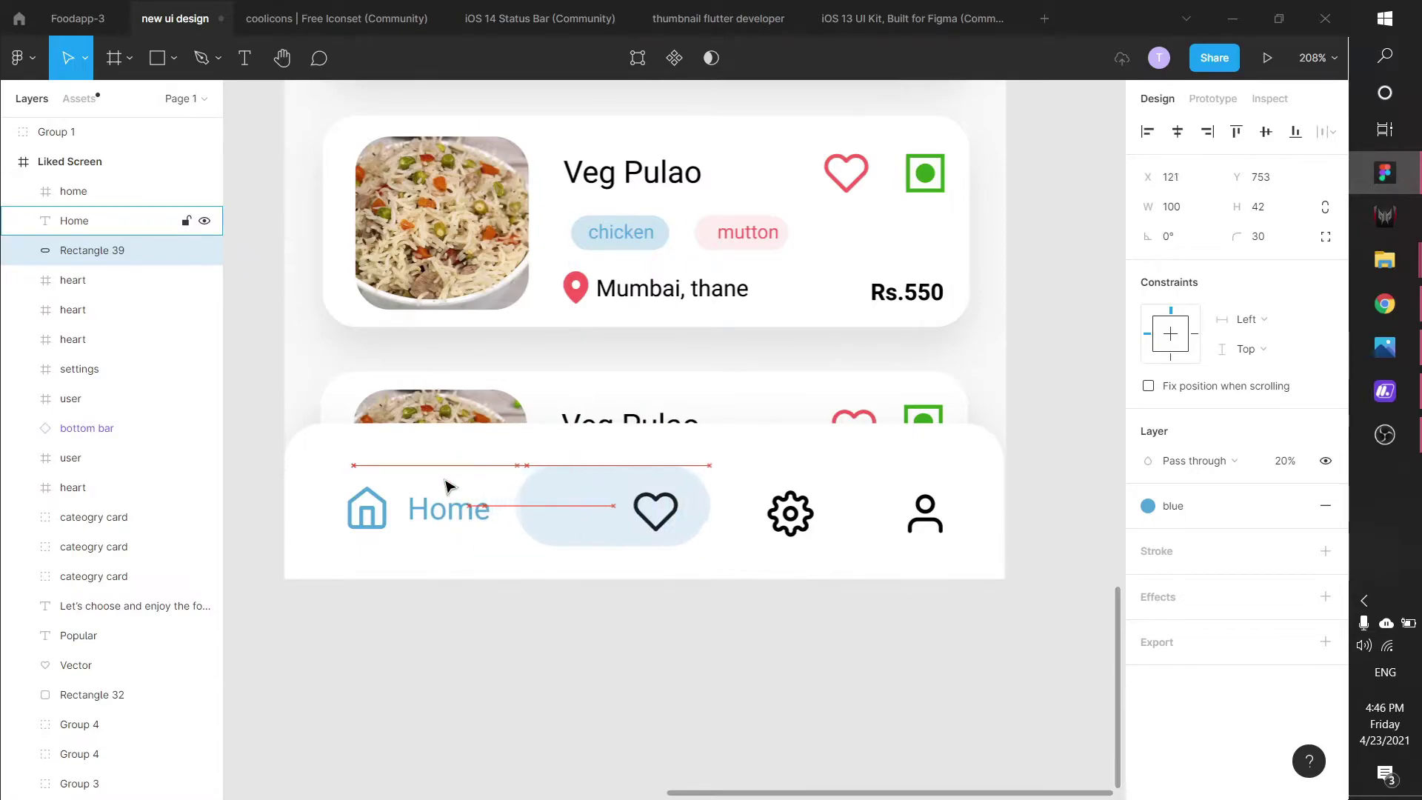
Step: Change the bottom bar's Home label to "Liked" and place it on the blue highlight beside the heart icon
click(451, 508)
double_click(454, 509)
text(Liked)
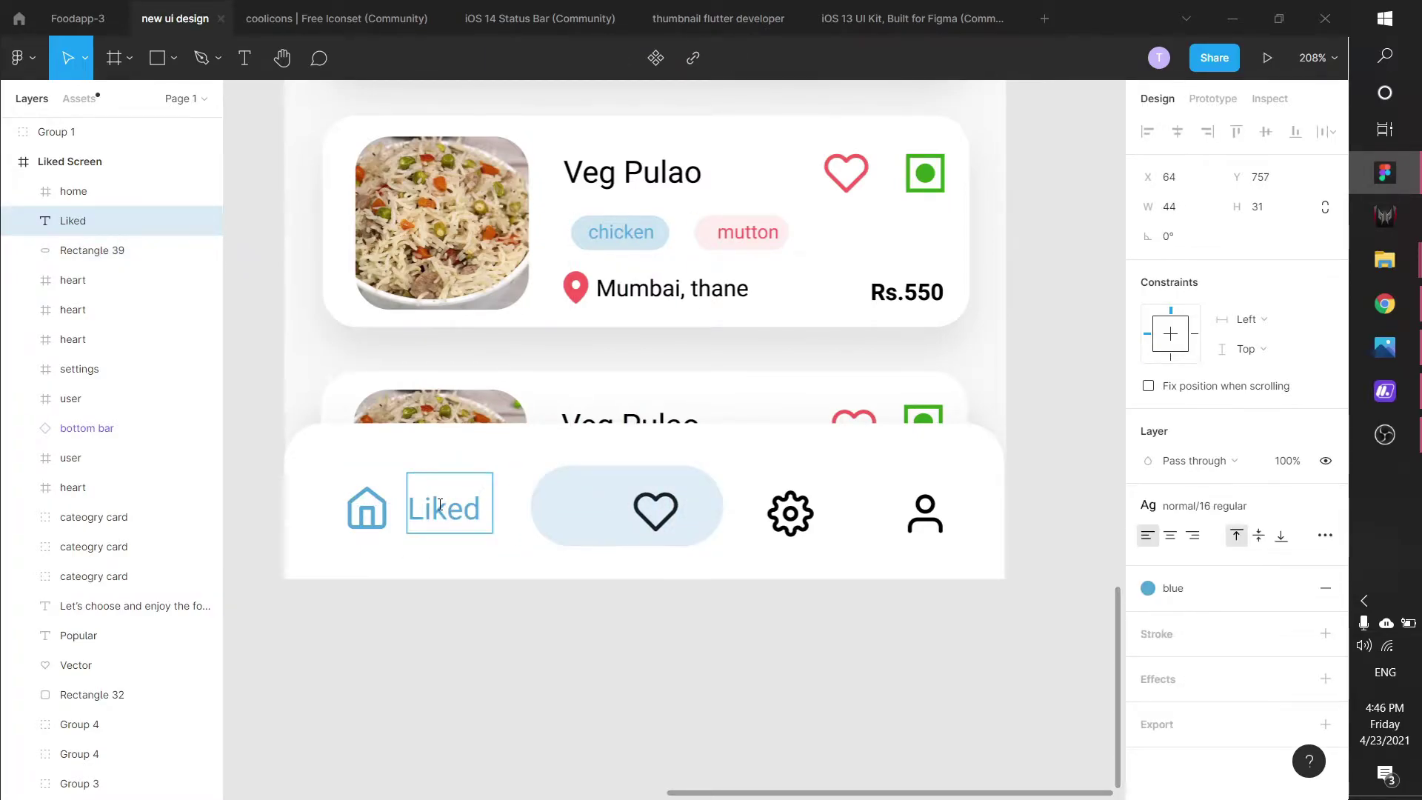
key(Escape)
drag(457, 517, 608, 519)
key(Escape)
Step: Recolour the strokes of both home icon vectors in the Liked Screen with the black colour style
click(375, 530)
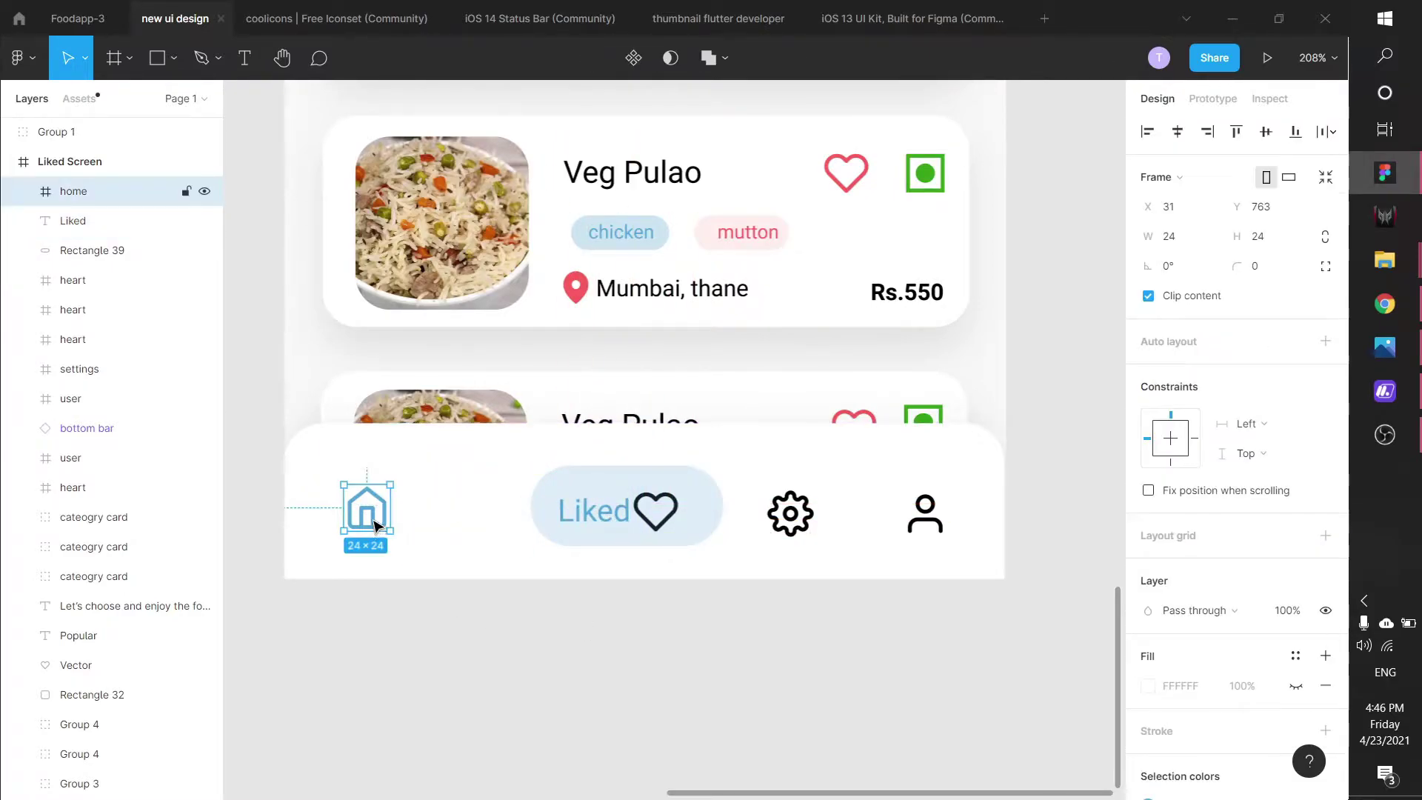
double_click(376, 526)
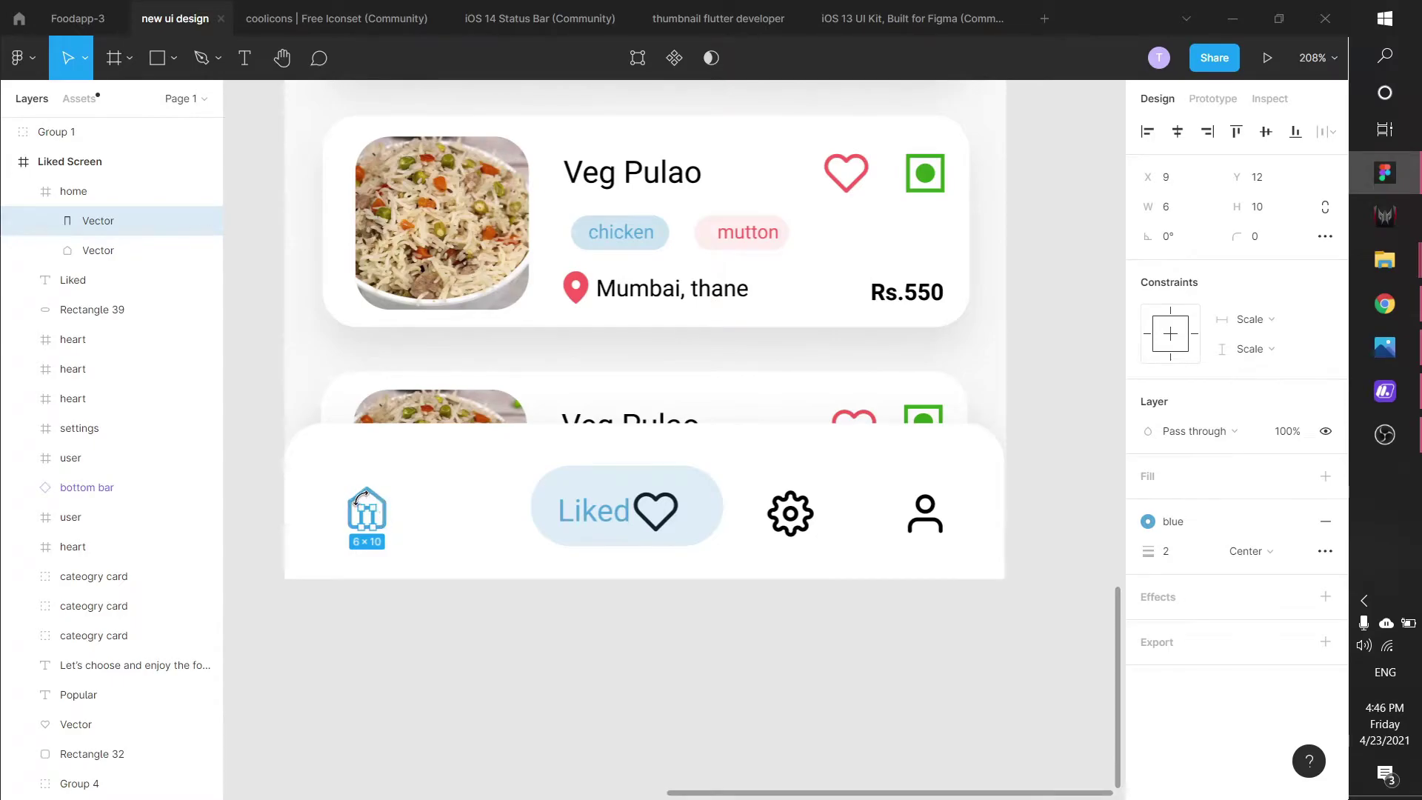
click(373, 499)
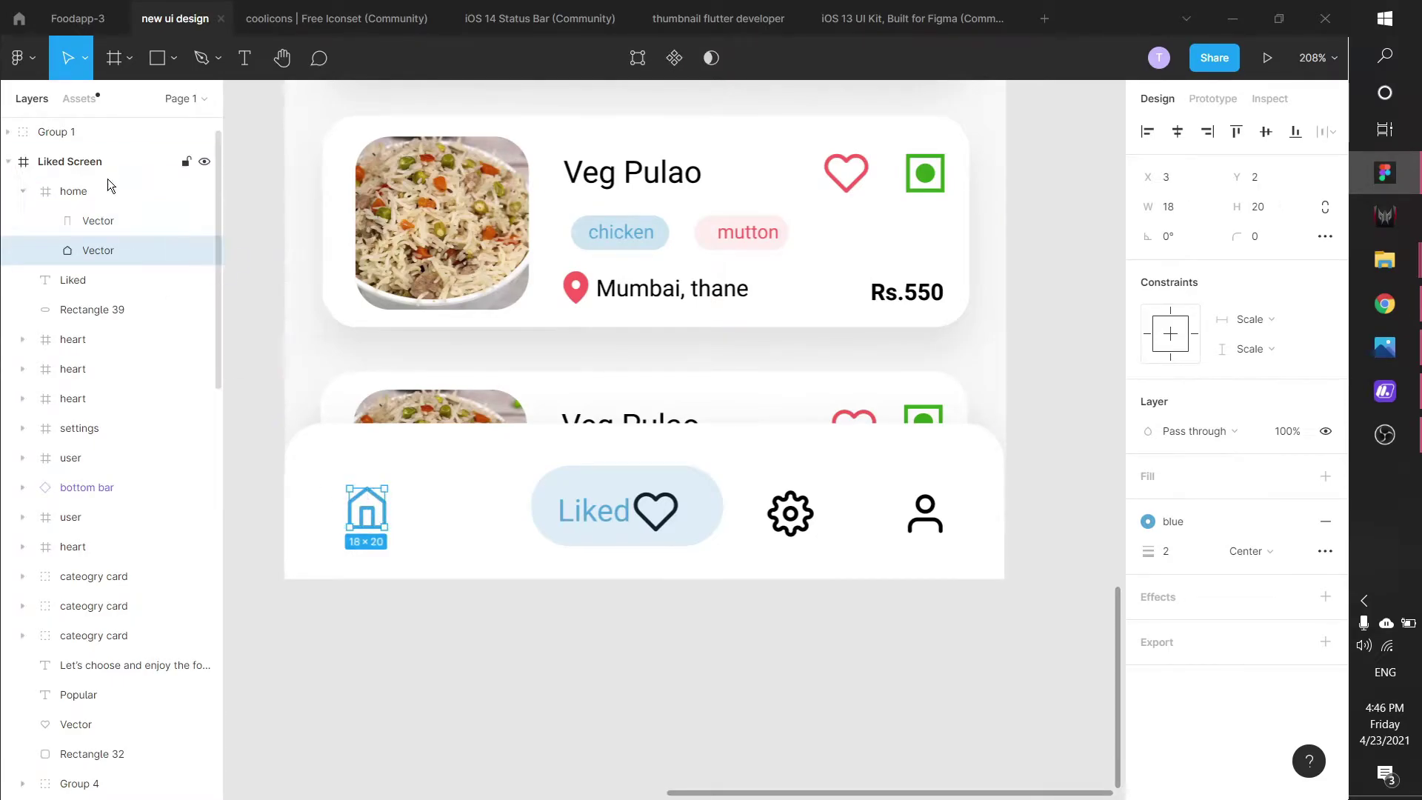
shift+click(110, 224)
click(1148, 522)
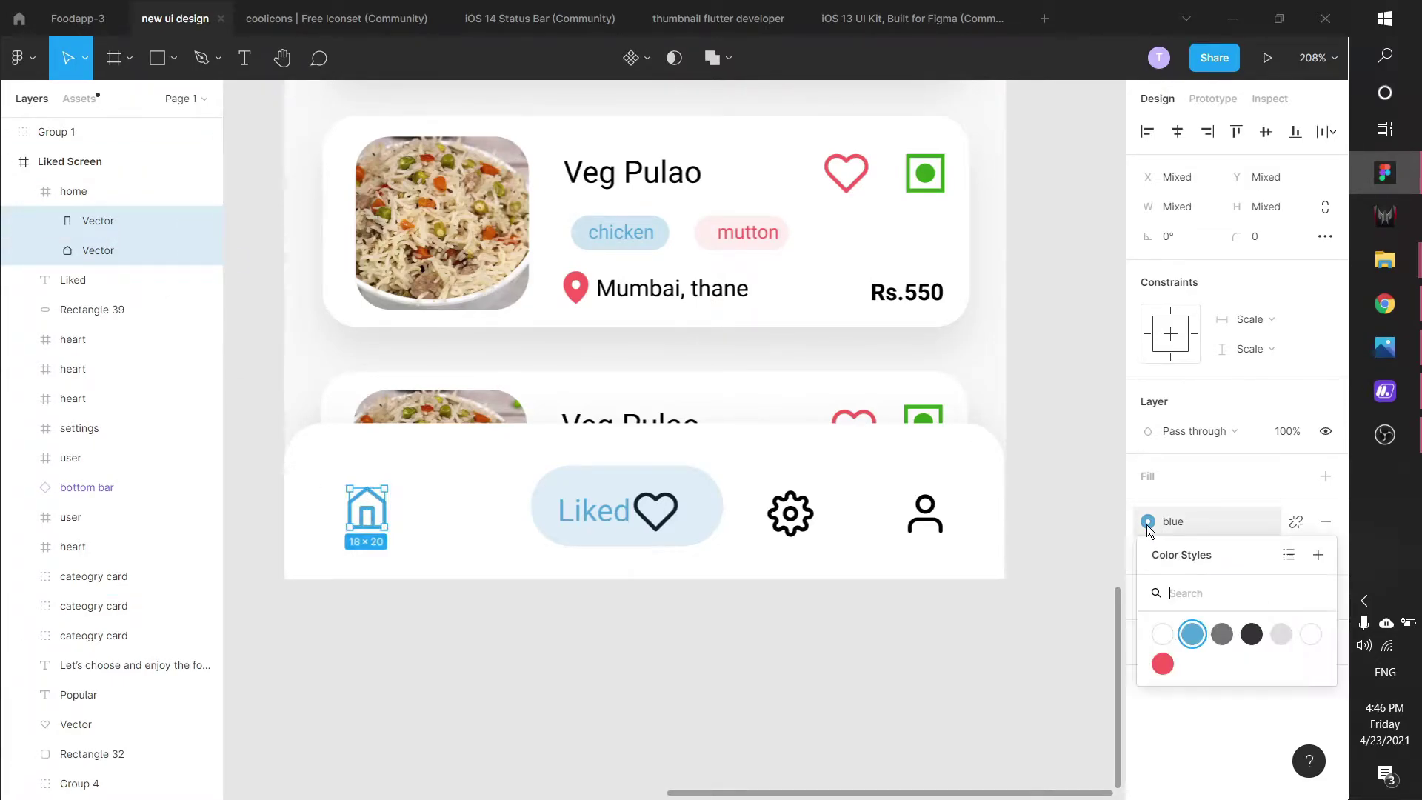
click(1251, 635)
click(746, 672)
Step: Shift the blue highlight slightly so it lines up behind the Liked label and heart, at X 130, Y 756
click(596, 510)
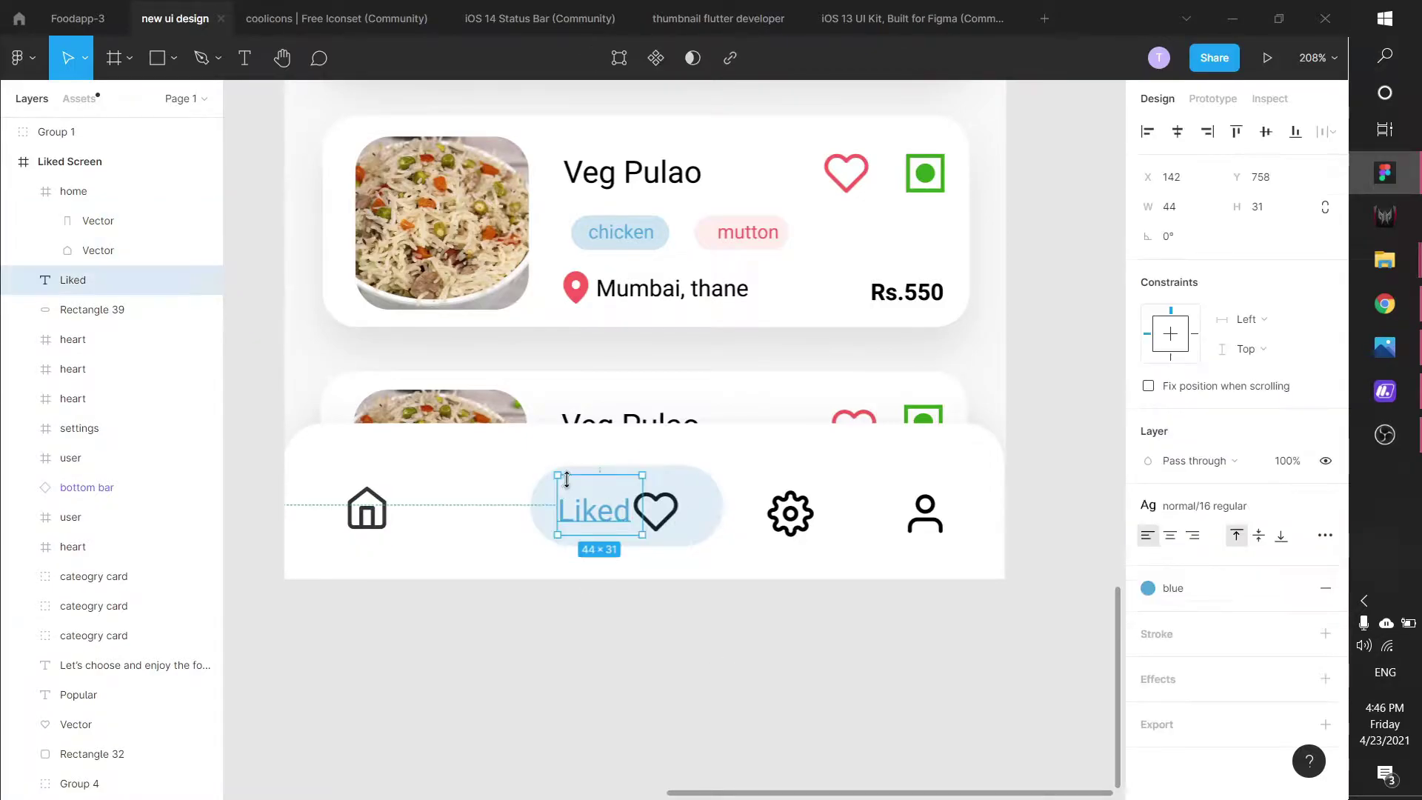
click(689, 487)
mouse_move(689, 487)
mouse_down()
mouse_move(692, 511)
mouse_move(659, 489)
mouse_move(703, 534)
mouse_move(556, 548)
mouse_up()
double_click(670, 512)
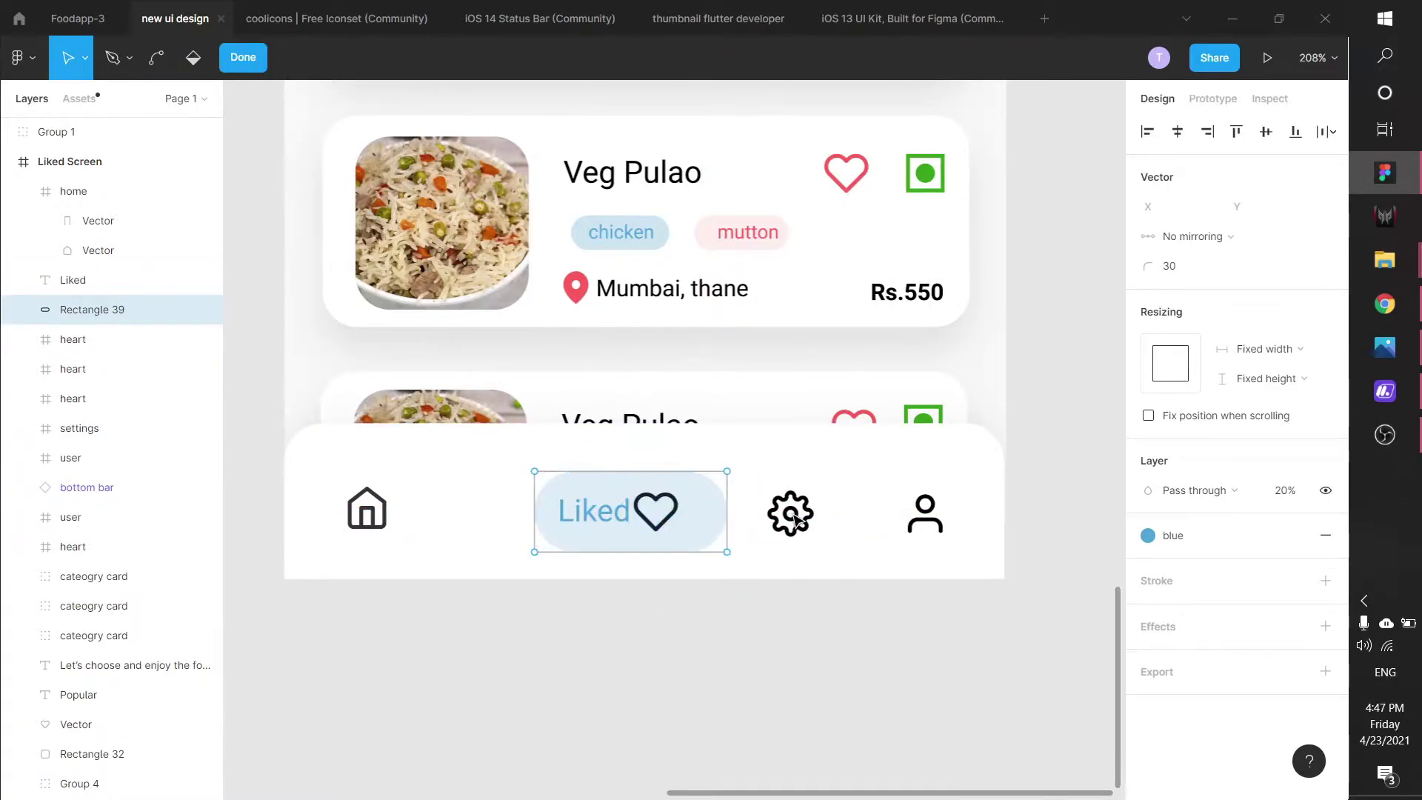
key(Escape)
Step: Reorder the Liked Screen layers so Rectangle 39 and the Liked text sit directly below the three heart layers
click(89, 339)
click(88, 370)
click(91, 401)
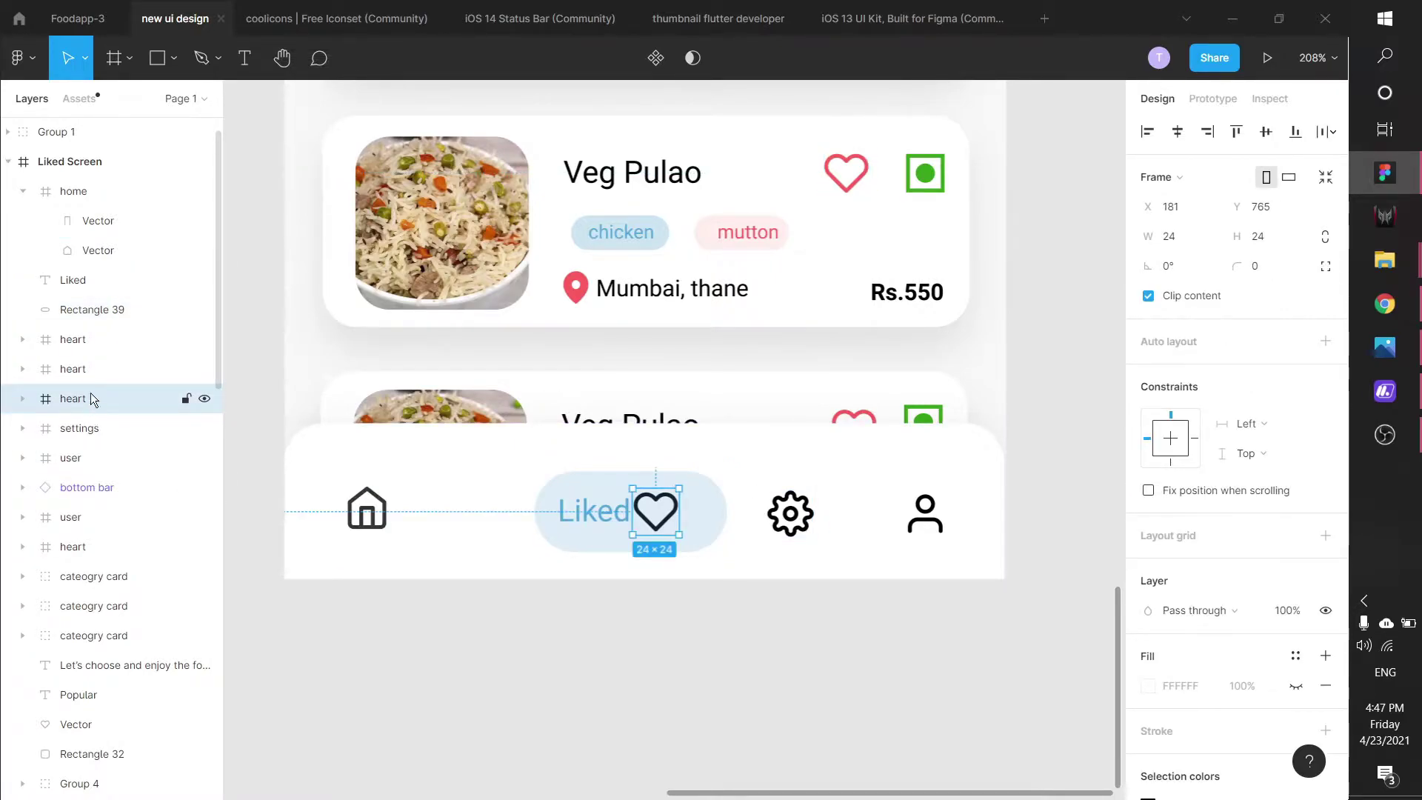
click(90, 309)
drag(91, 308, 91, 401)
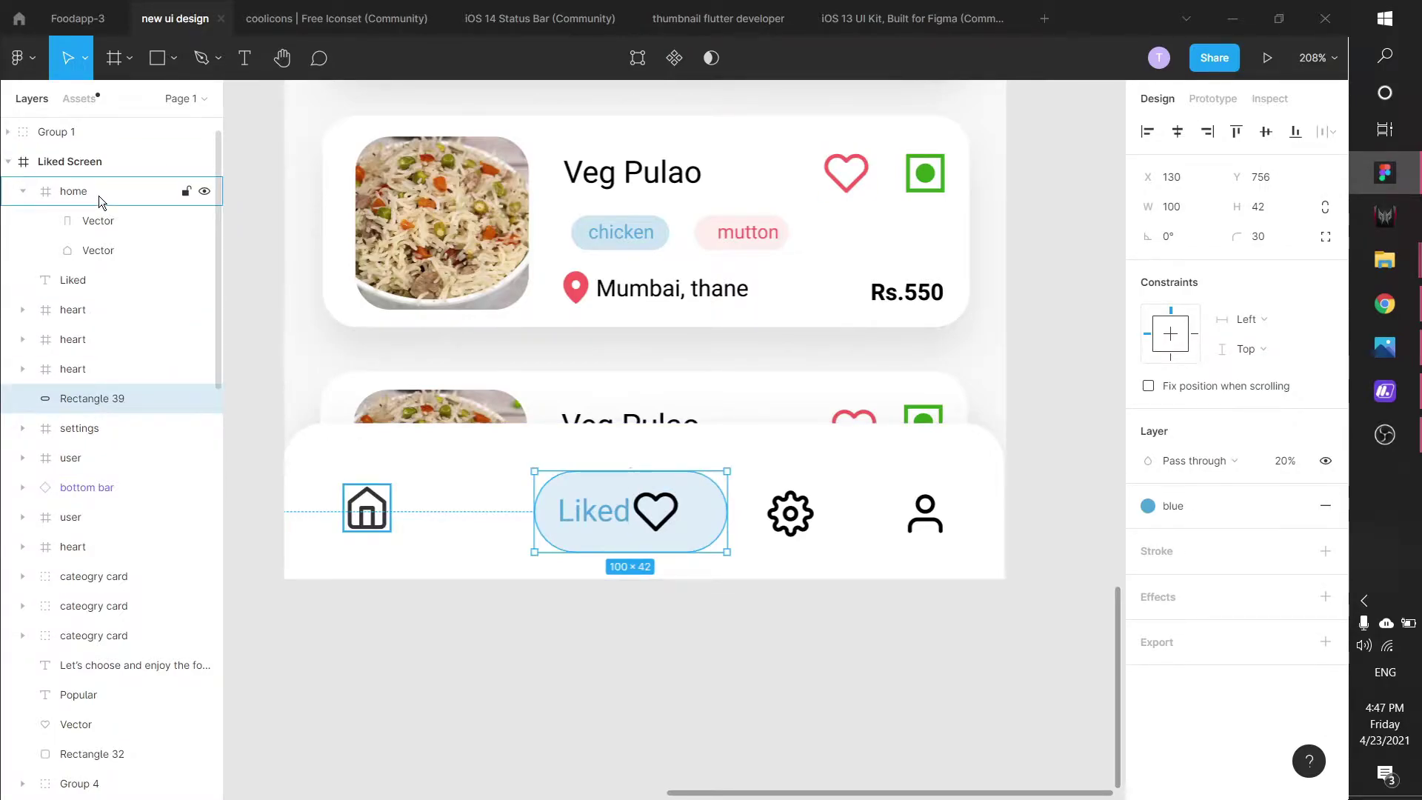
scroll(100, 202, up, 1)
drag(74, 311, 89, 417)
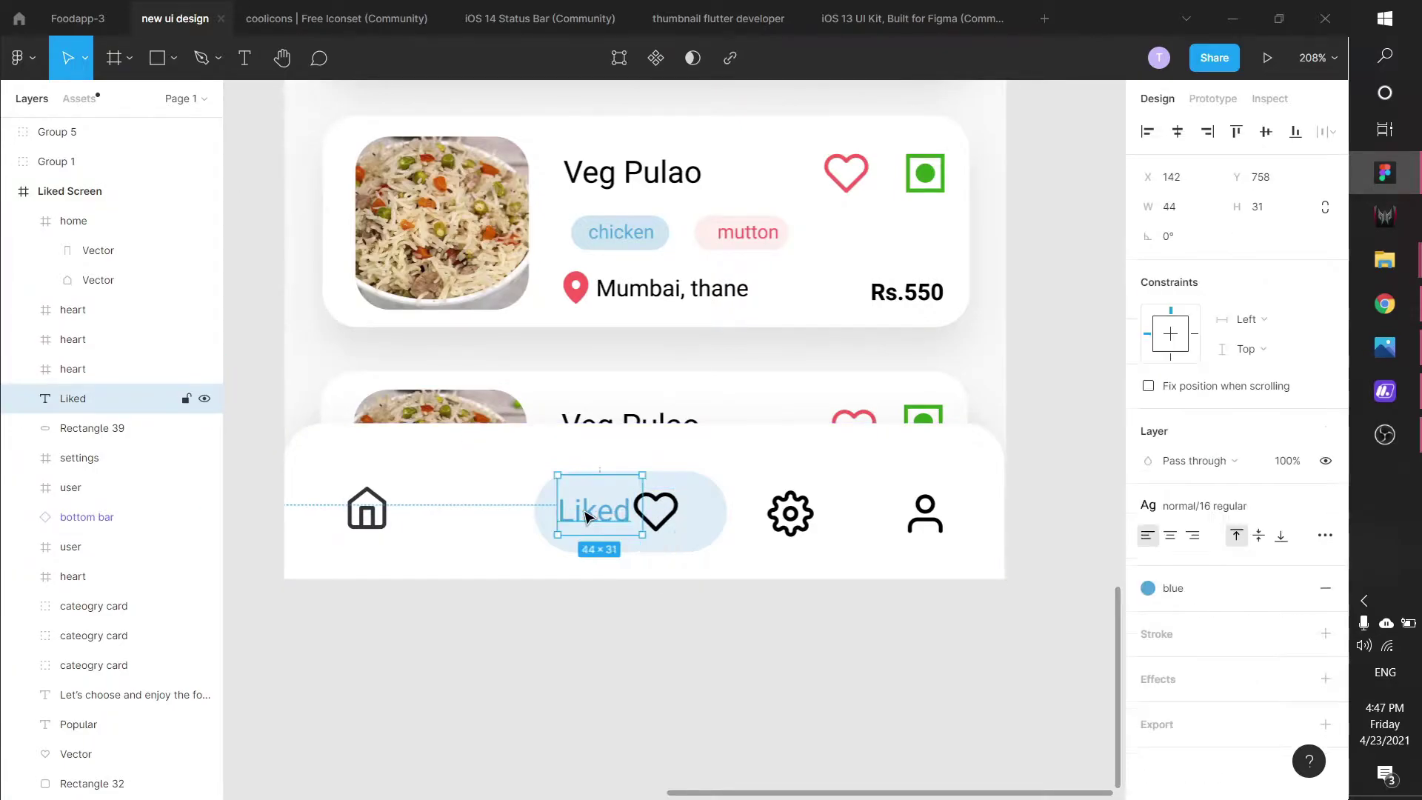
Step: Swap the heart icon and the Liked label inside the highlight so the heart comes first
mouse_move(679, 516)
mouse_down()
mouse_move(570, 518)
mouse_move(693, 520)
mouse_up()
drag(567, 518, 613, 519)
Step: Fill the bottom bar's heart vector with the blue colour style and hide its black stroke
double_click(613, 518)
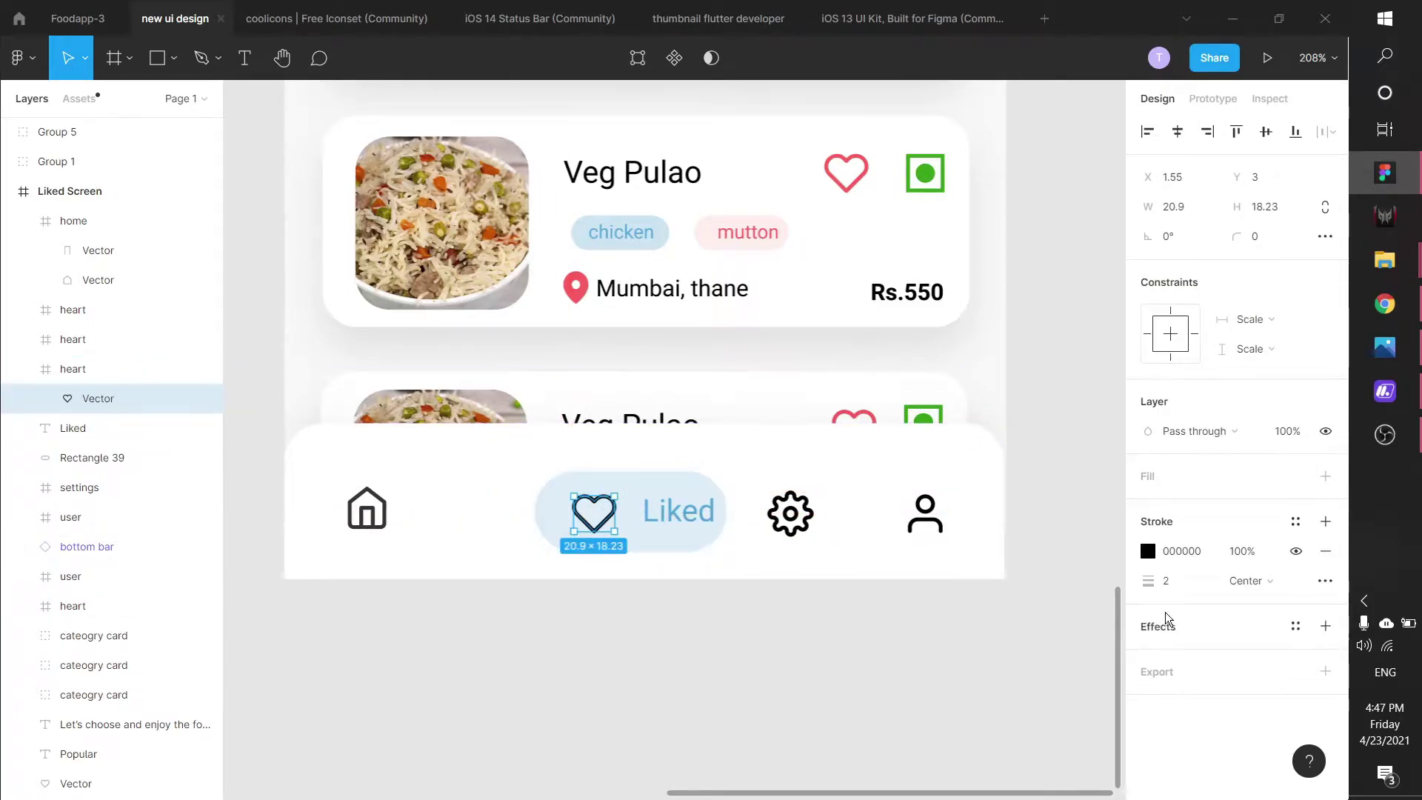
click(1295, 476)
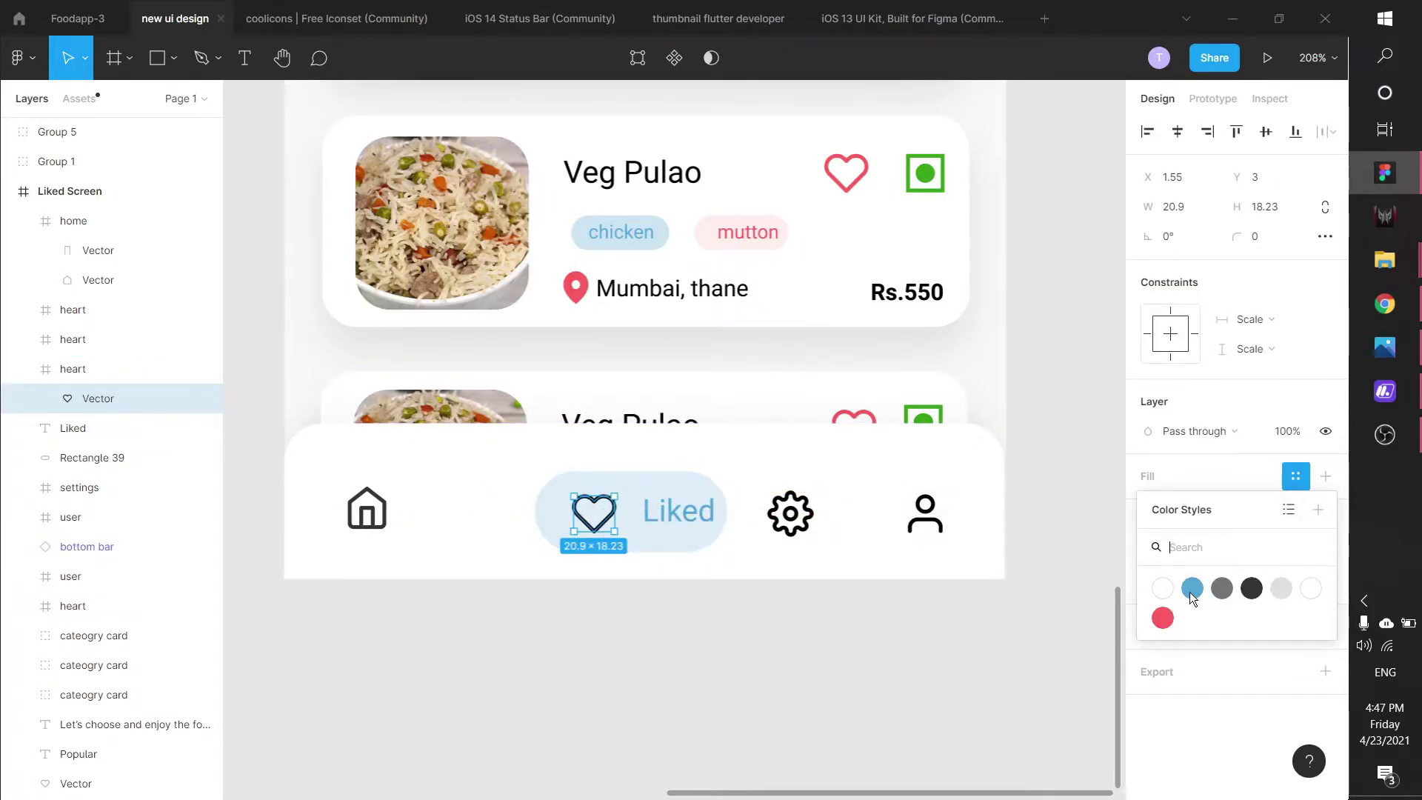
click(1189, 593)
click(1296, 550)
click(710, 641)
Step: Move the Liked label slightly closer to the heart icon within the highlight
click(704, 518)
drag(704, 518, 689, 518)
key(Escape)
Step: Evenly space the home icon, blue highlight, settings icon and user icon across the Liked Screen's bottom bar
click(367, 510)
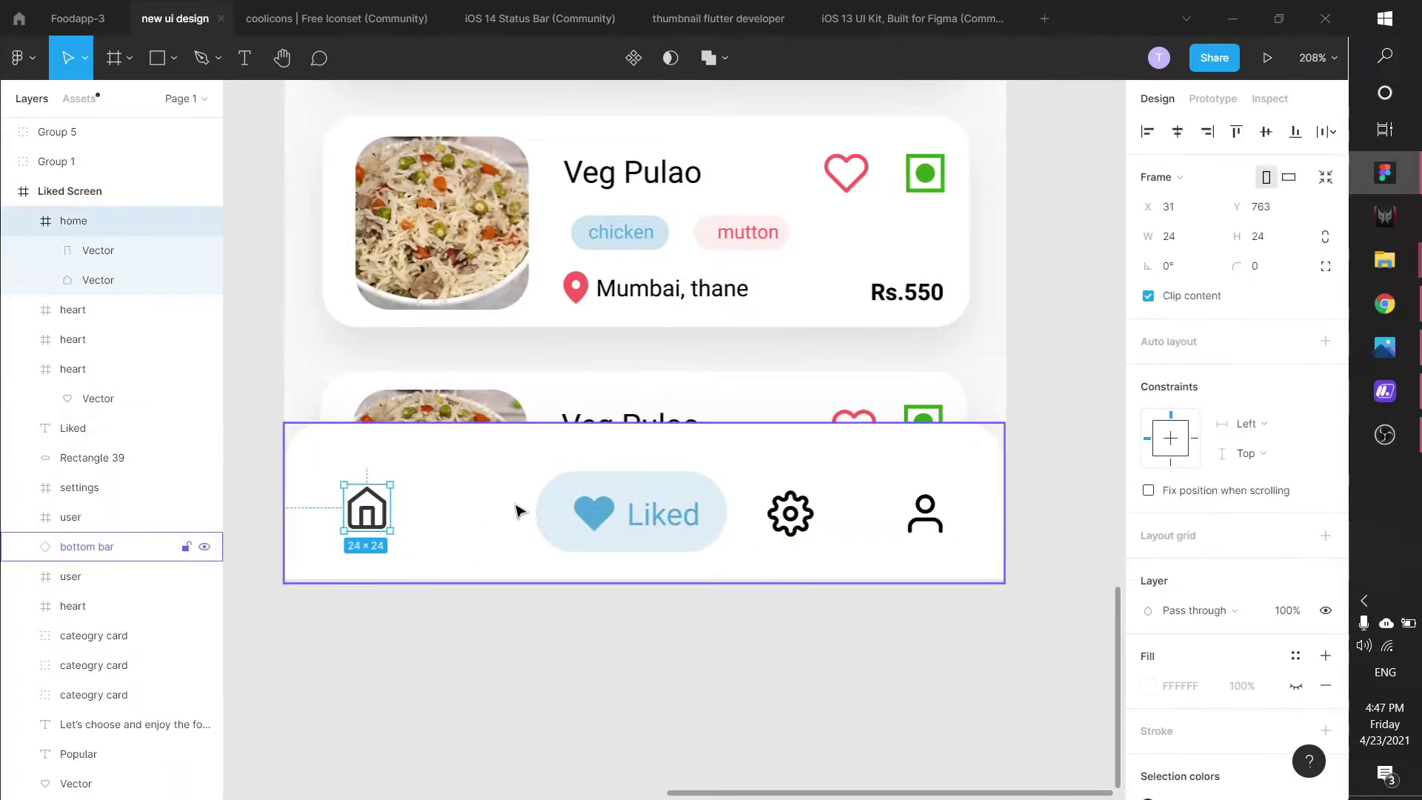
shift+click(552, 512)
shift+click(798, 527)
shift+click(926, 520)
click(1328, 132)
click(1272, 213)
click(613, 580)
Step: Reposition the heart icon and the Liked label onto the relocated blue highlight, with the label at X 148, Y 758
drag(592, 512, 531, 518)
drag(660, 522, 560, 480)
click(524, 510)
click(632, 491)
click(558, 488)
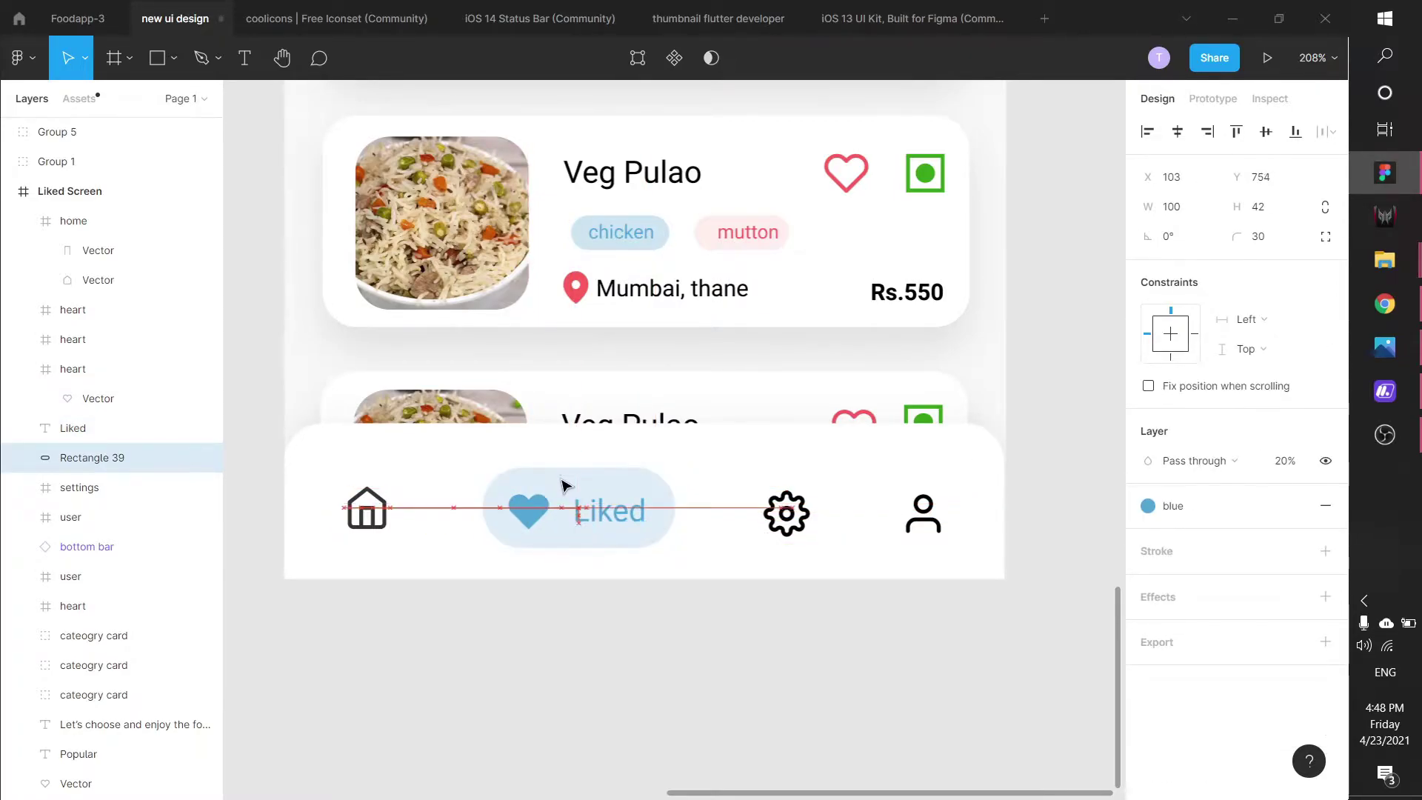
click(824, 631)
drag(622, 520, 611, 514)
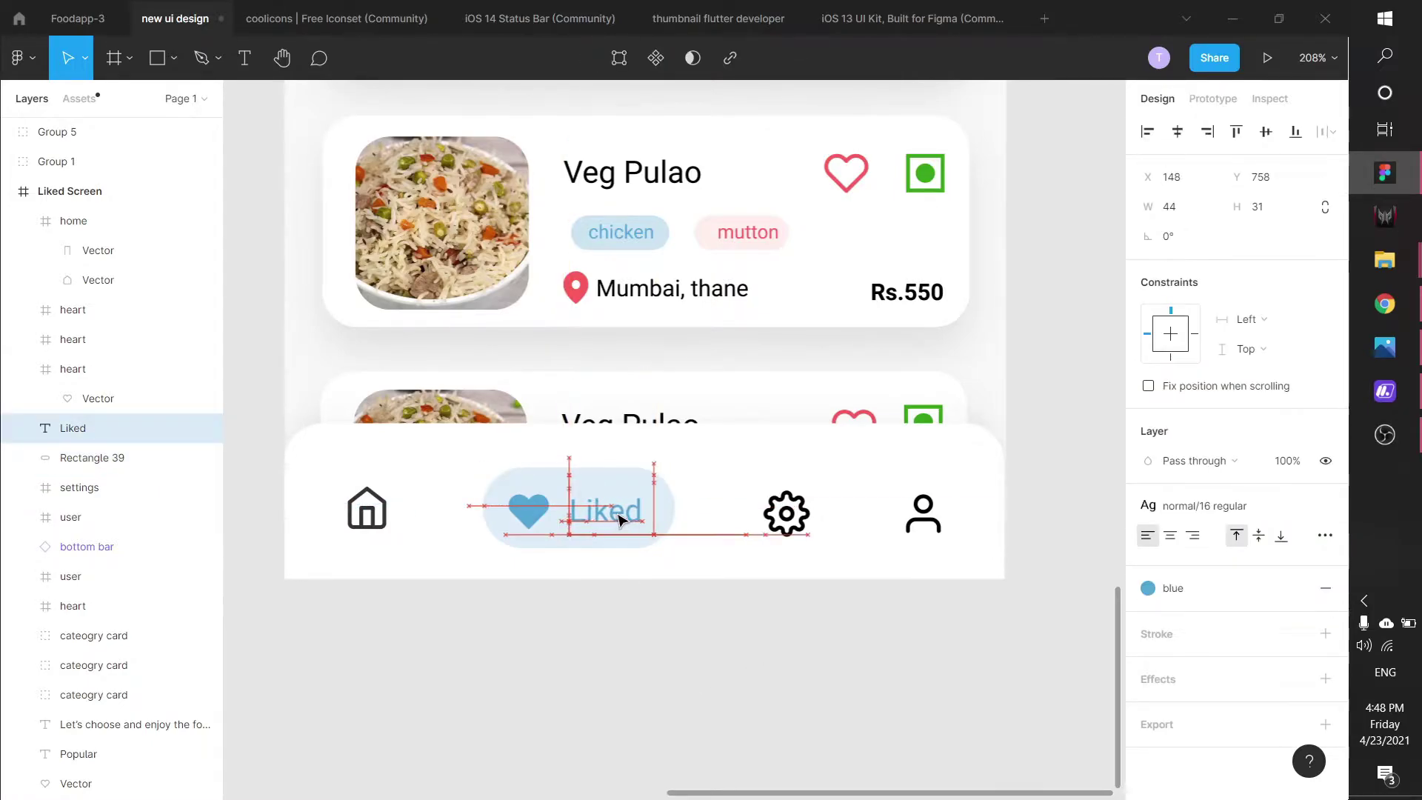
Step: Duplicate the Liked Screen frame and place the copy beside the original, at the same height
click(711, 593)
scroll(715, 593, down, 3)
scroll(730, 590, down, 5)
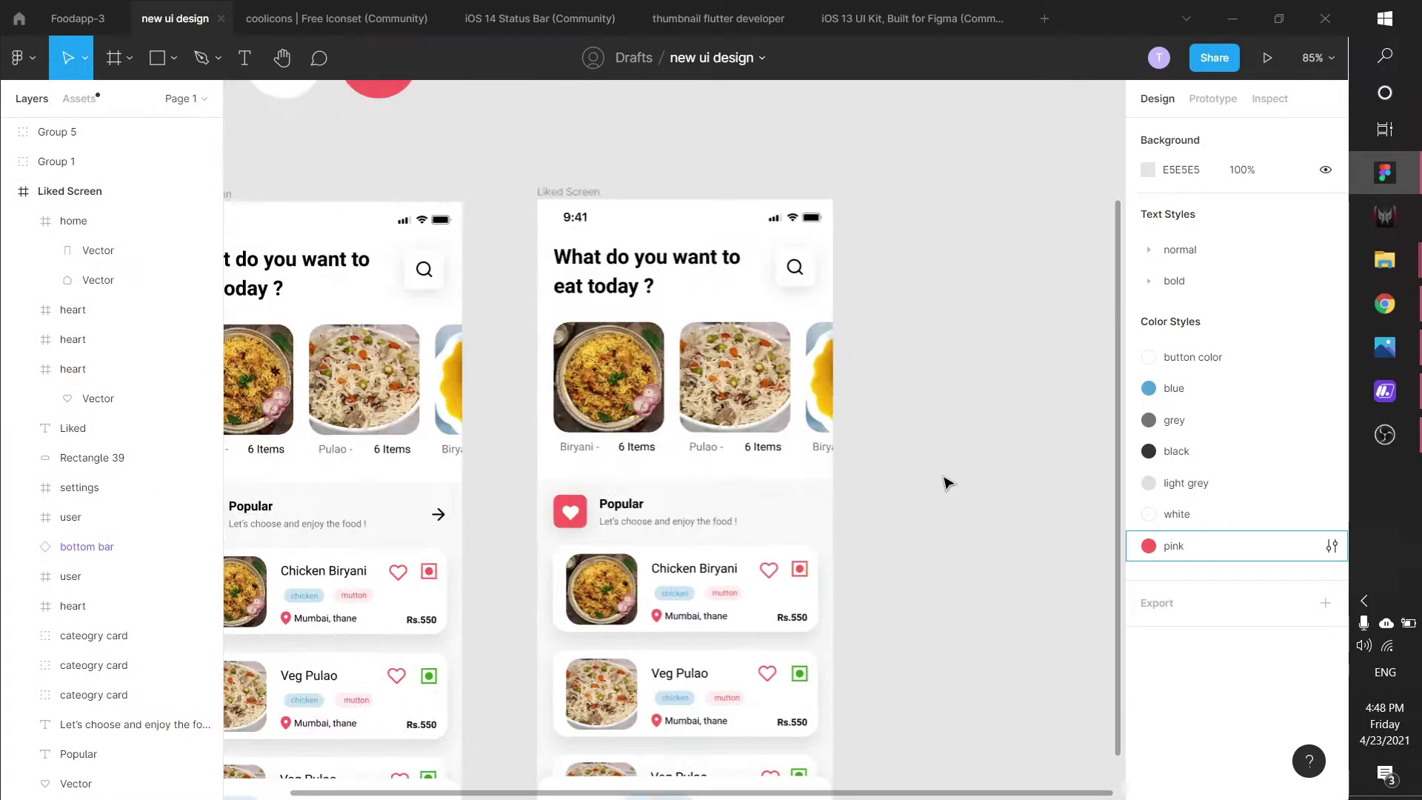
scroll(943, 482, up, 1)
scroll(945, 438, down, 2)
click(585, 150)
drag(584, 150, 862, 139)
key(ctrl+z)
drag(661, 154, 1031, 157)
click(1114, 127)
scroll(1114, 127, right, 3)
scroll(705, 86, right, 3)
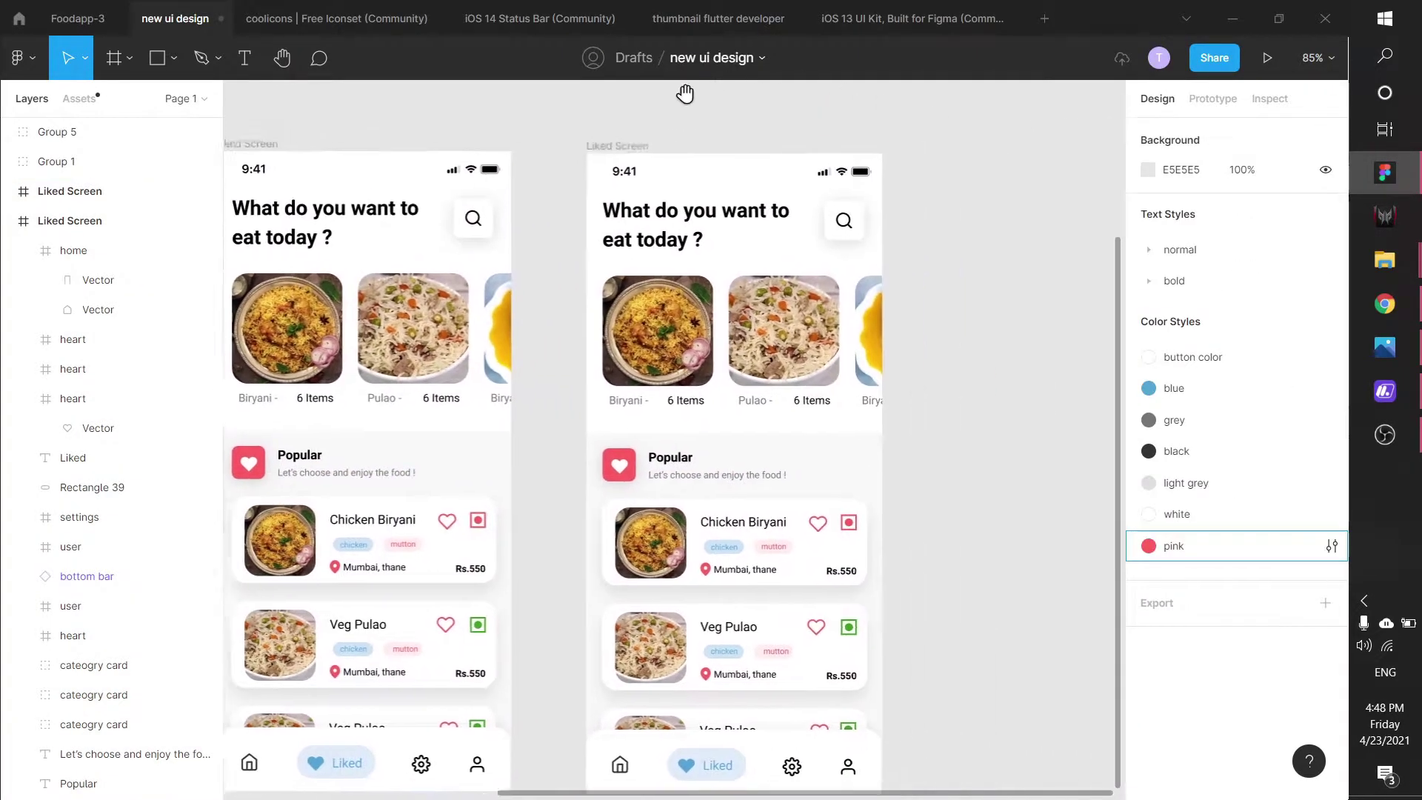
Step: On the copied screen, raise the settings layer above Rectangle 39 and move the blue highlight behind the settings icon, at X 196, Y 752
scroll(704, 143, down, 4)
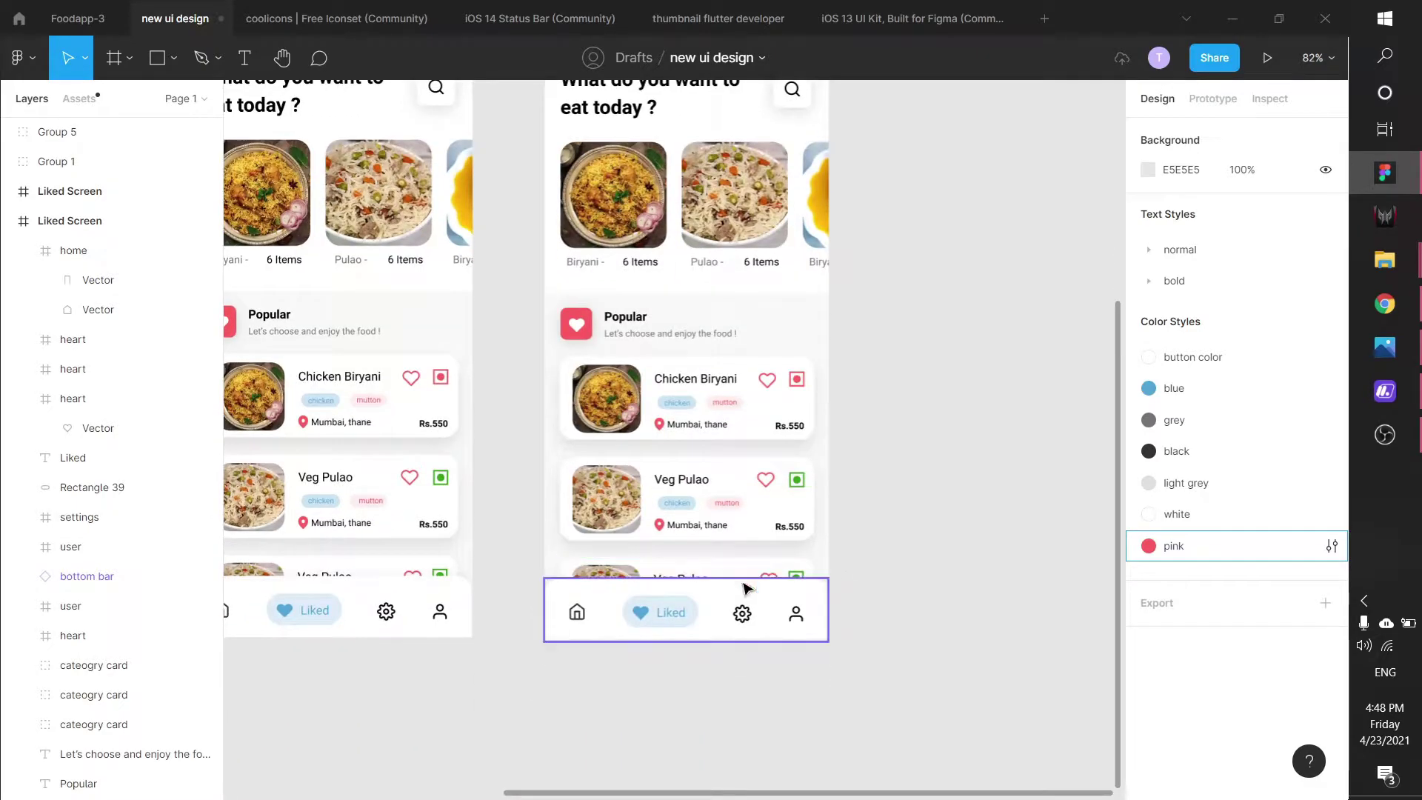
click(672, 613)
key(Escape)
scroll(711, 648, up, 5)
click(661, 550)
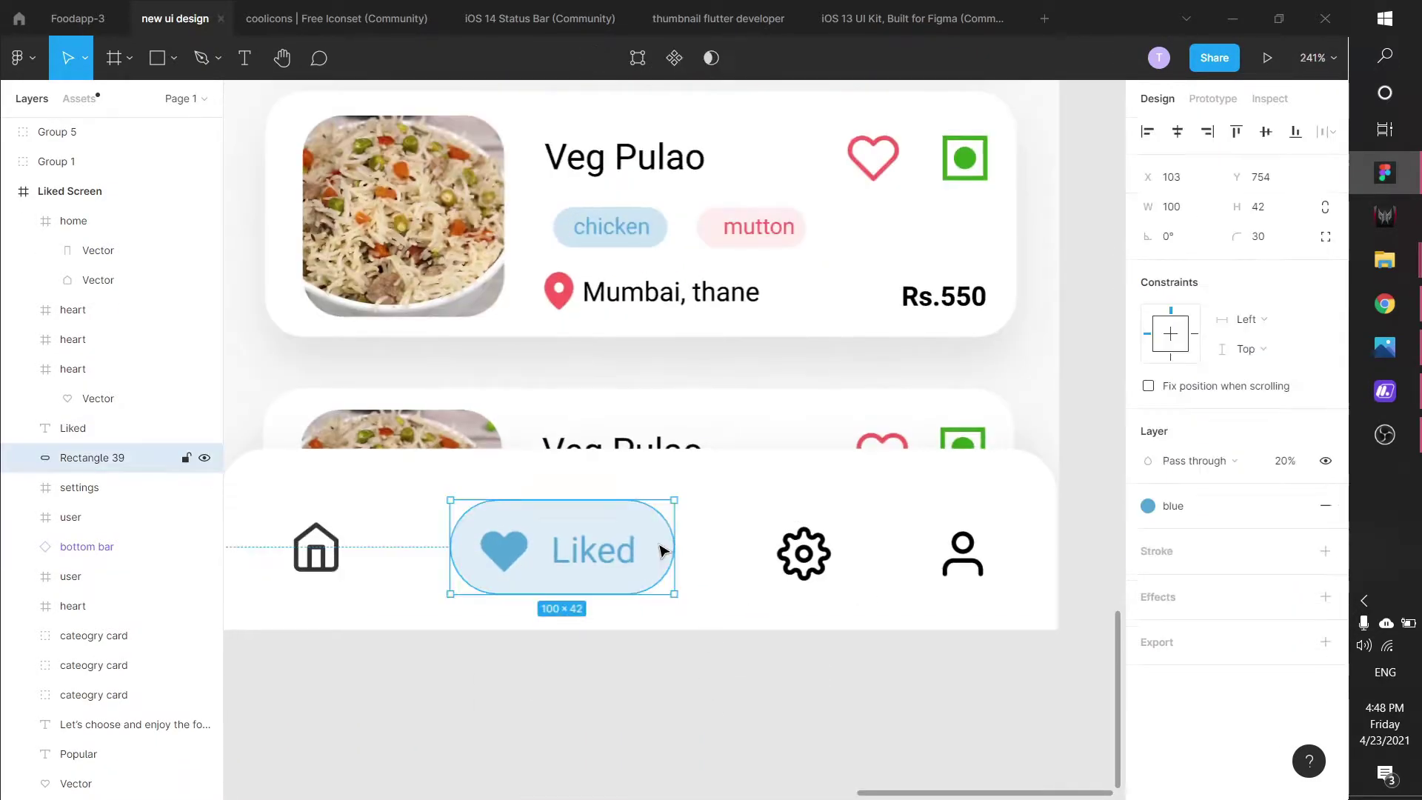
click(822, 555)
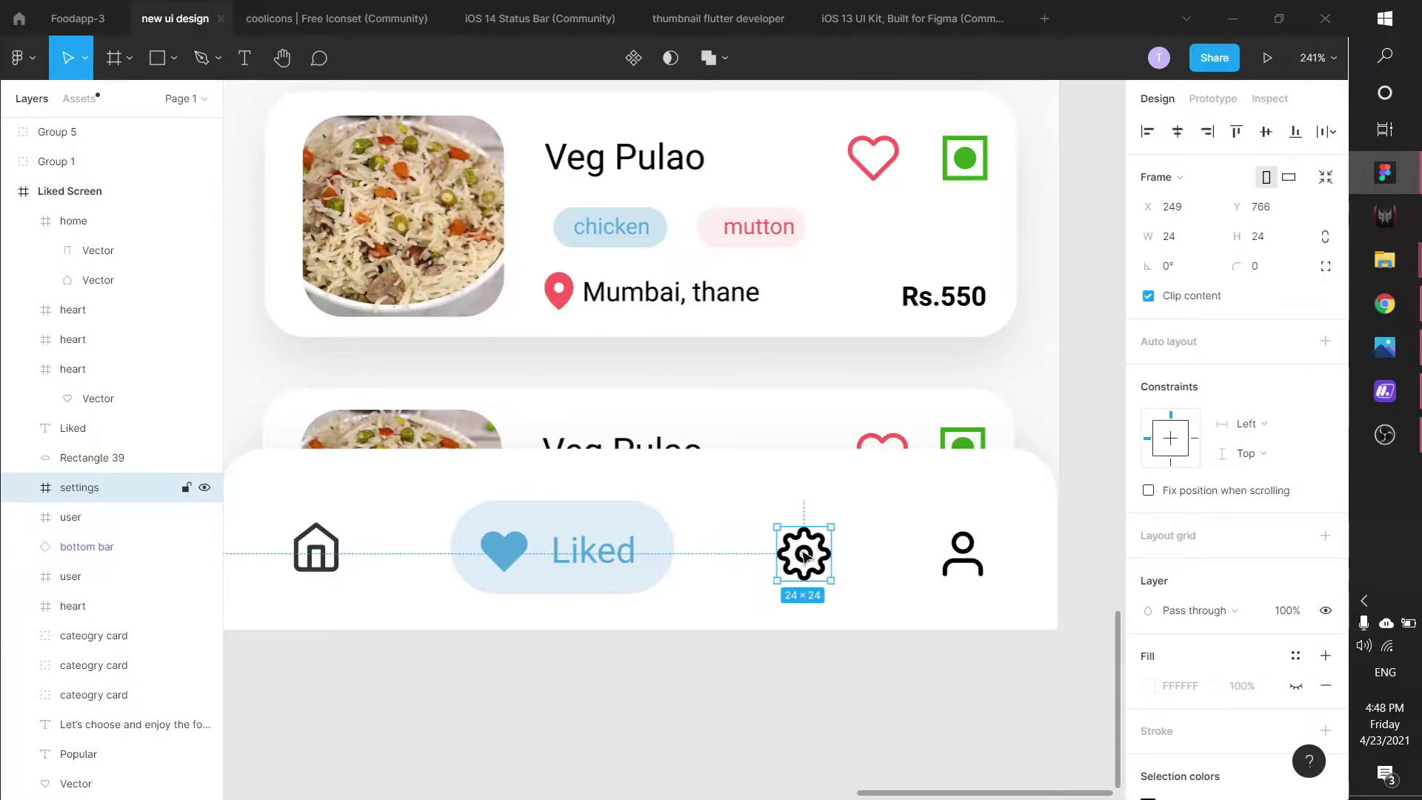
click(660, 546)
drag(89, 457, 92, 501)
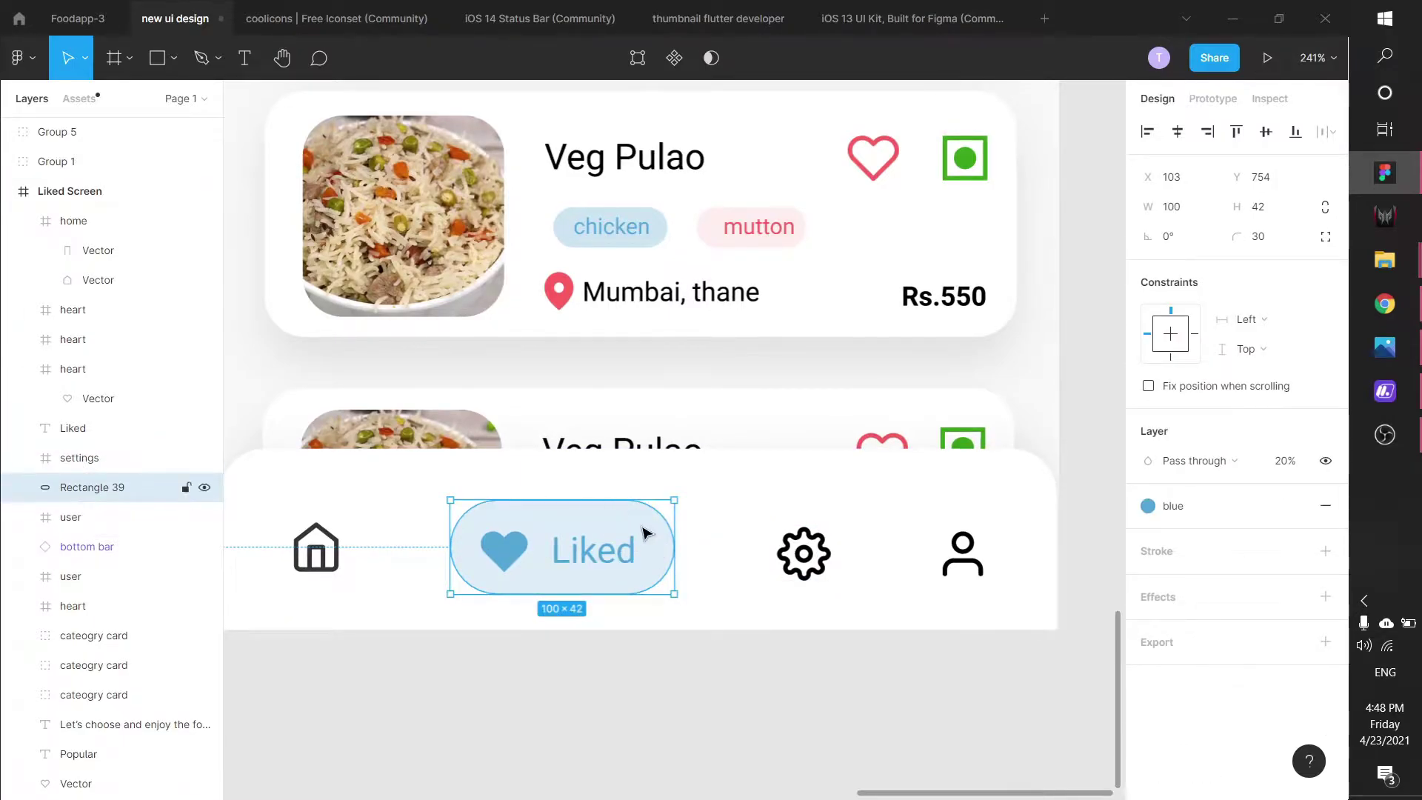
drag(652, 535, 850, 529)
Step: Change the copied bar's Liked label to Setting and widen its text box to 56 so it fits on one line
double_click(596, 556)
text(Setting)
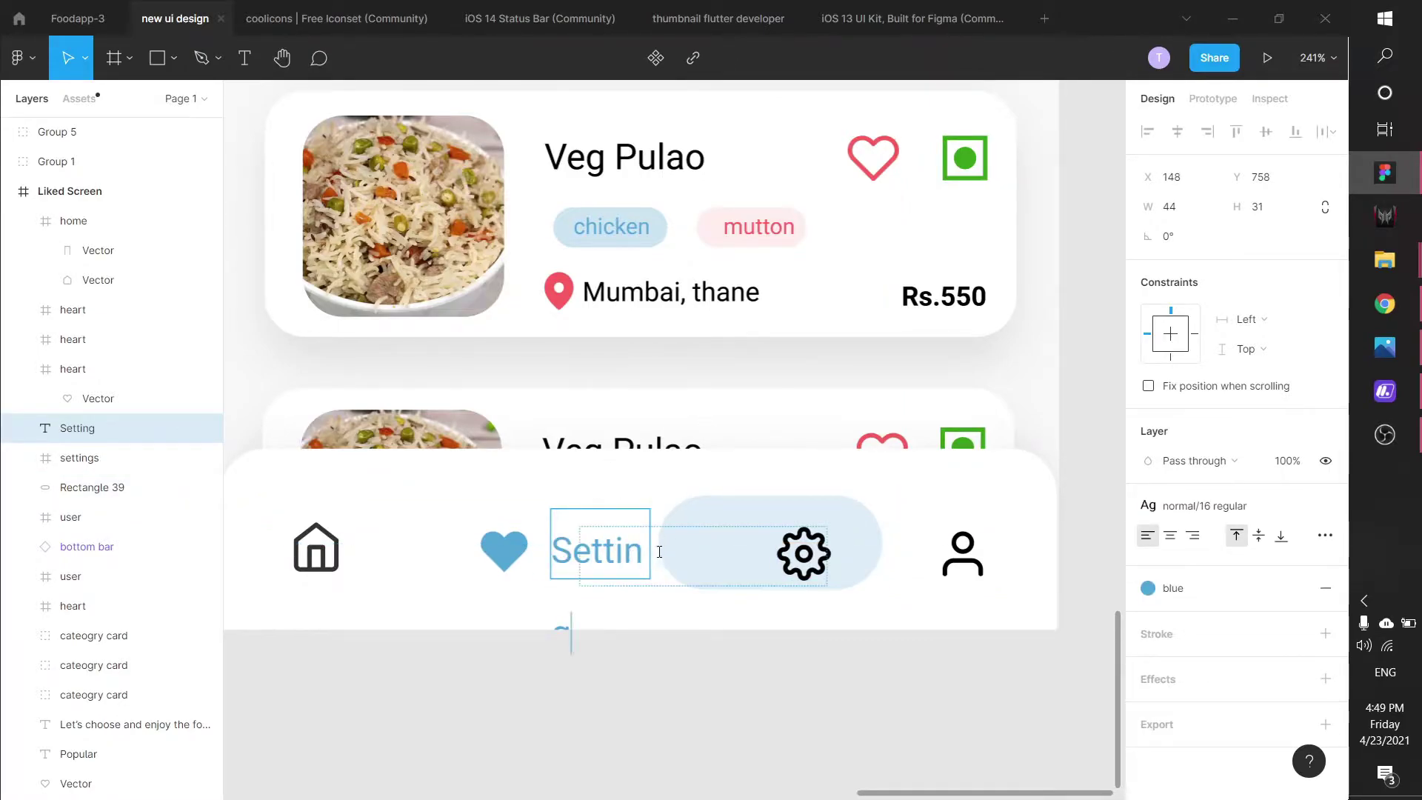
key(Escape)
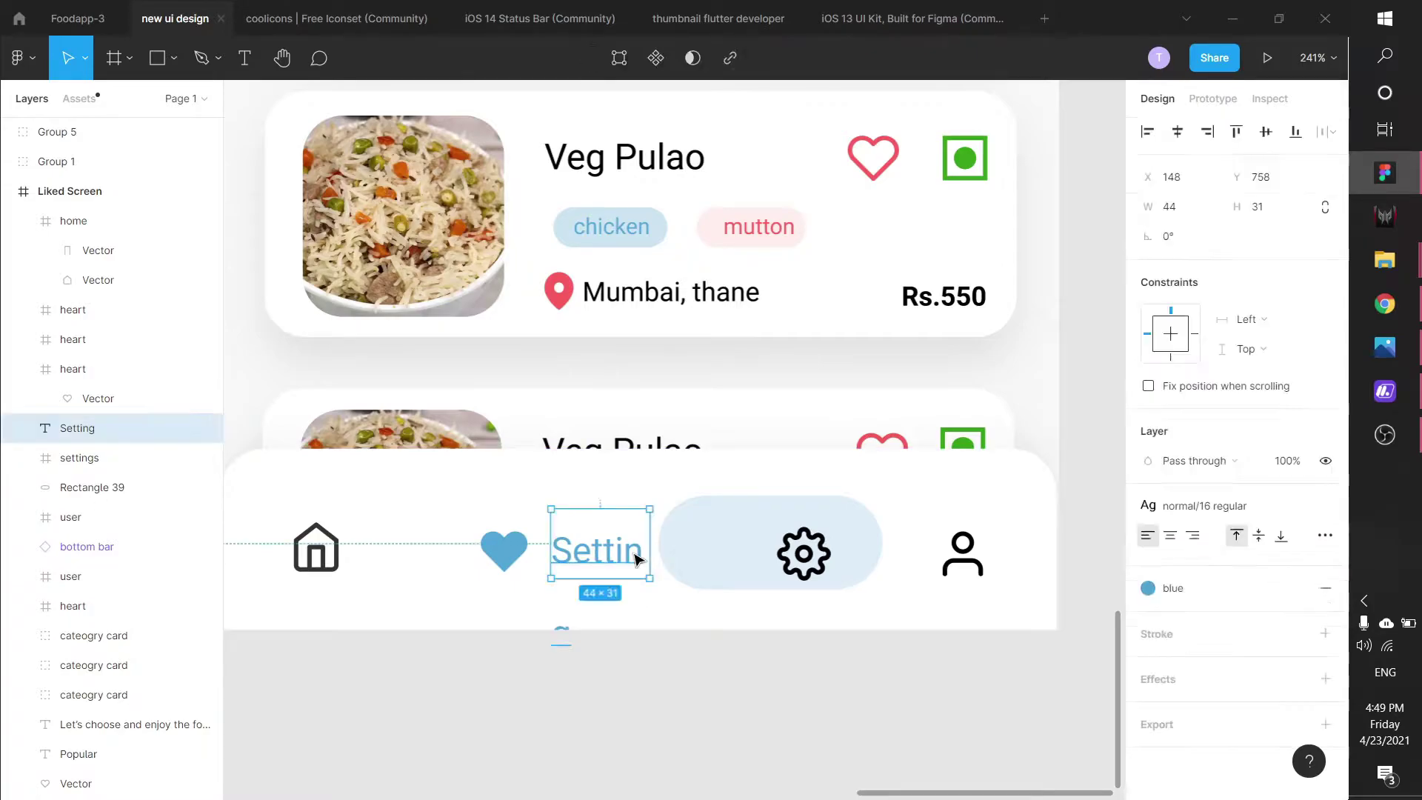
drag(607, 551, 638, 553)
Step: Move the Setting label and the settings icon side by side onto the blue highlight
click(729, 553)
drag(729, 554, 852, 546)
click(638, 553)
drag(637, 552, 720, 543)
click(786, 556)
click(619, 619)
Step: Remove the blue fill from the copied bar's heart vector and show its black stroke again
click(504, 549)
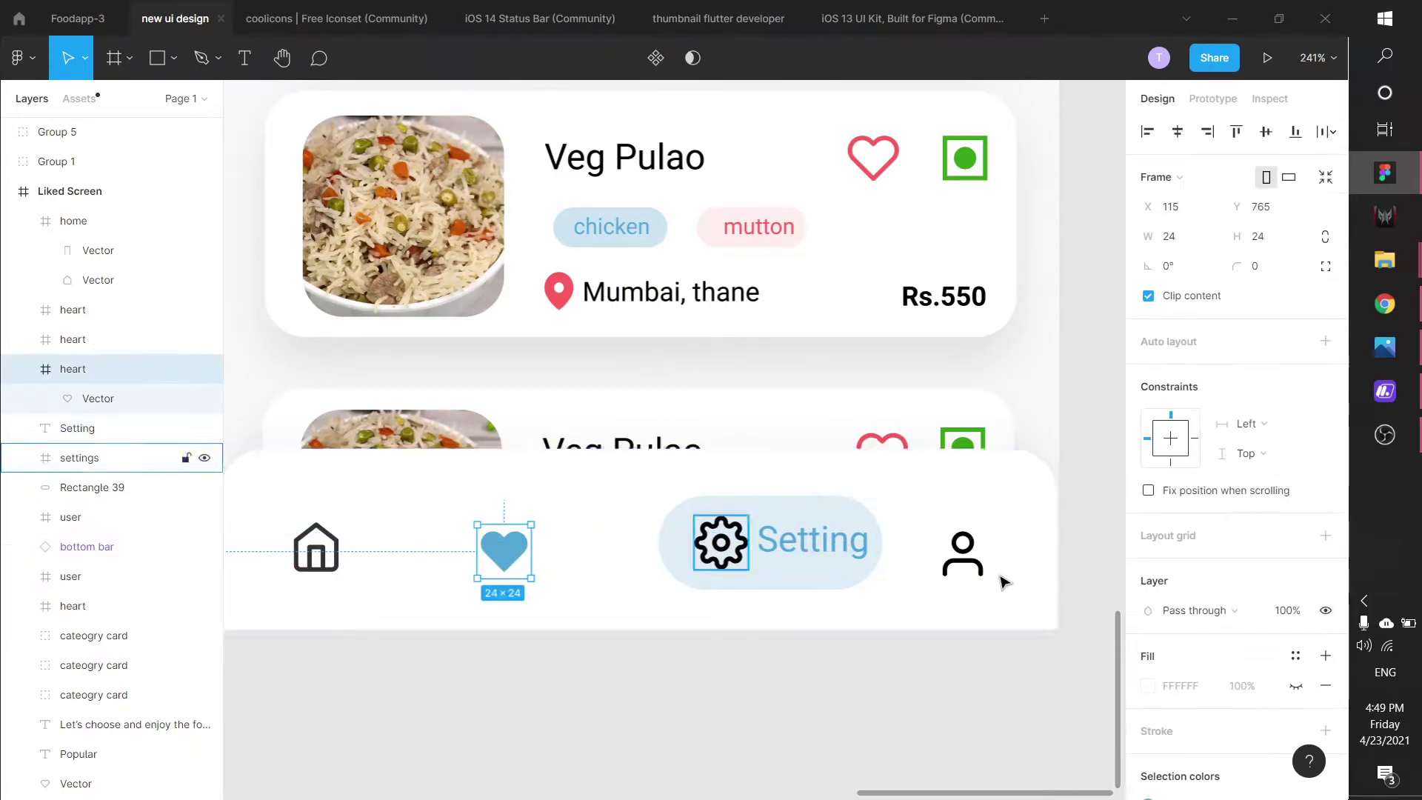
scroll(1203, 518, down, 3)
click(1292, 640)
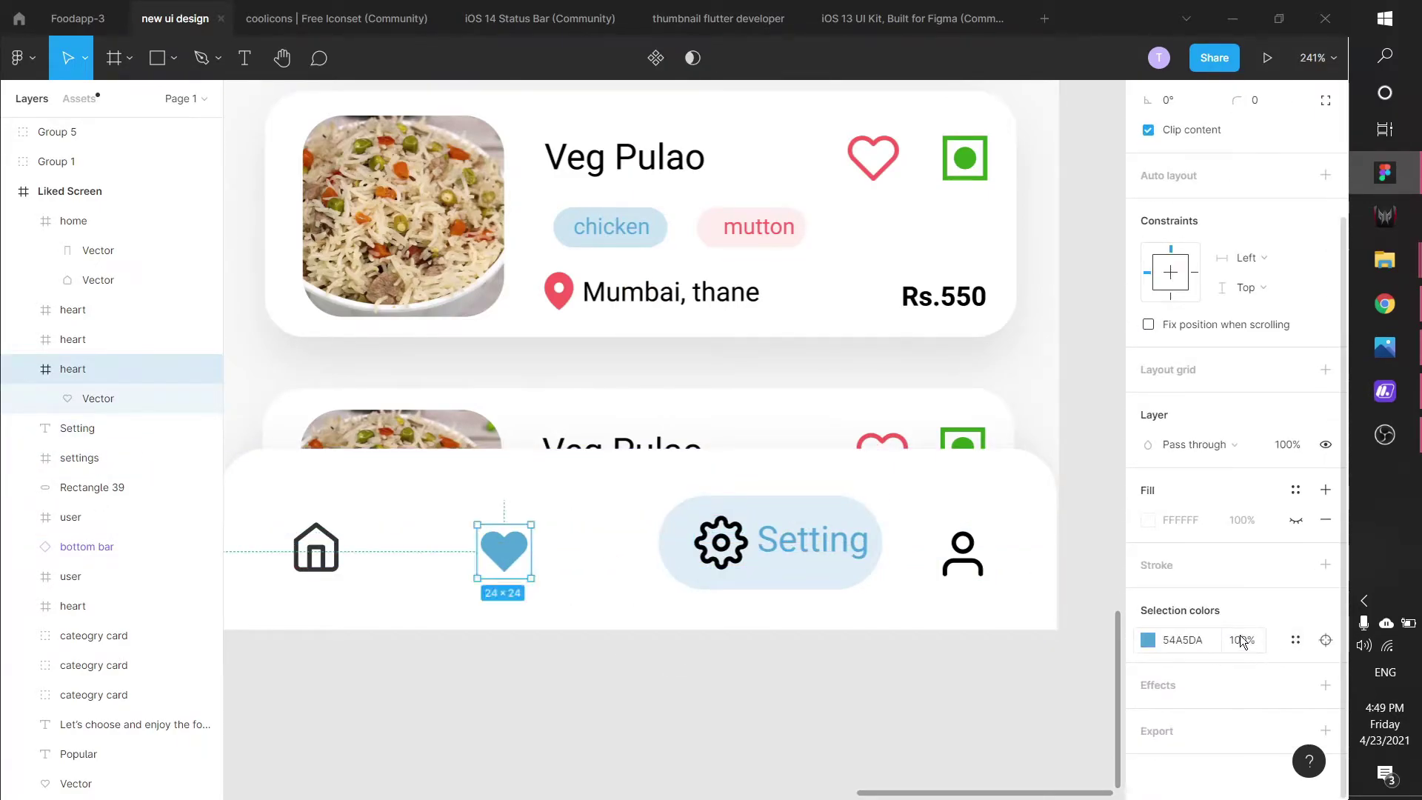
click(104, 401)
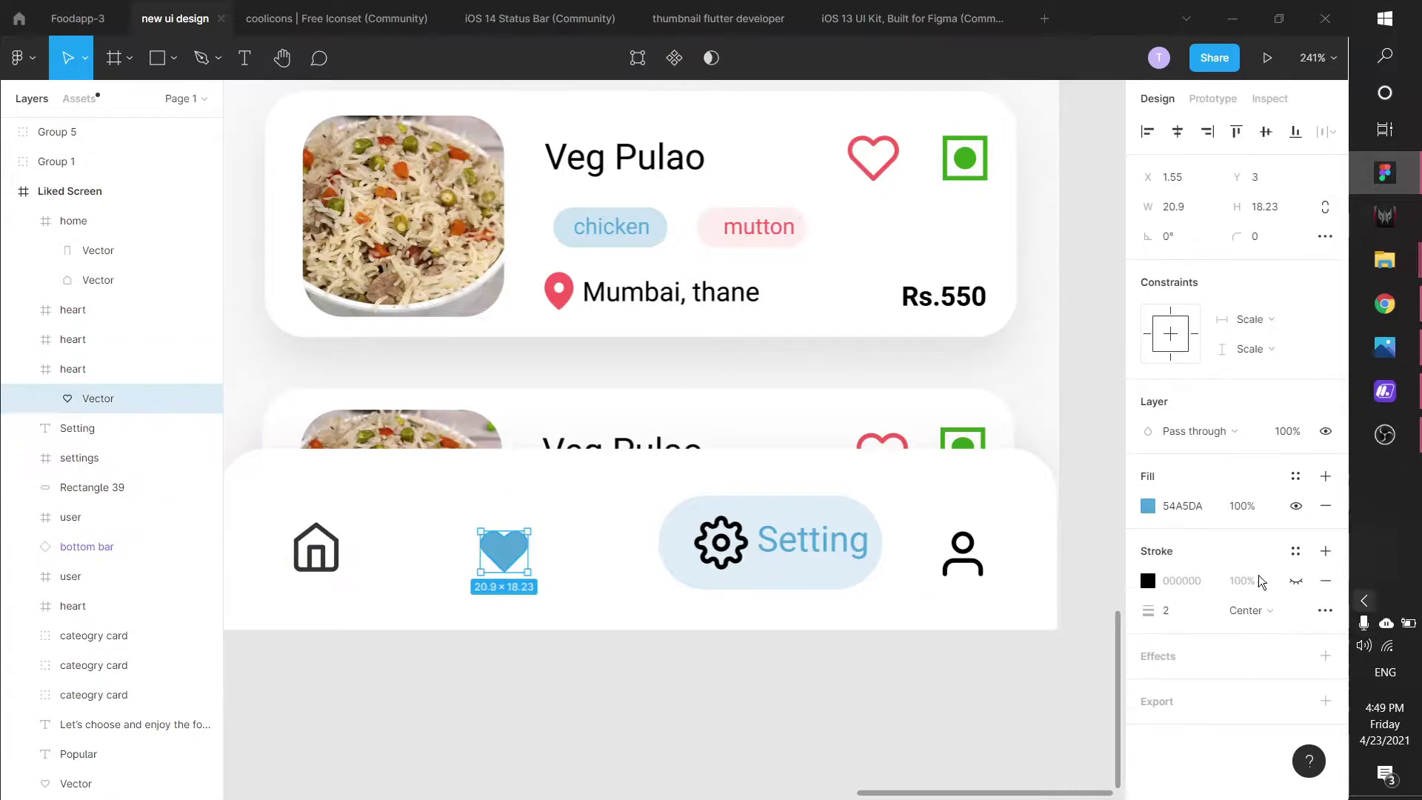
click(1324, 505)
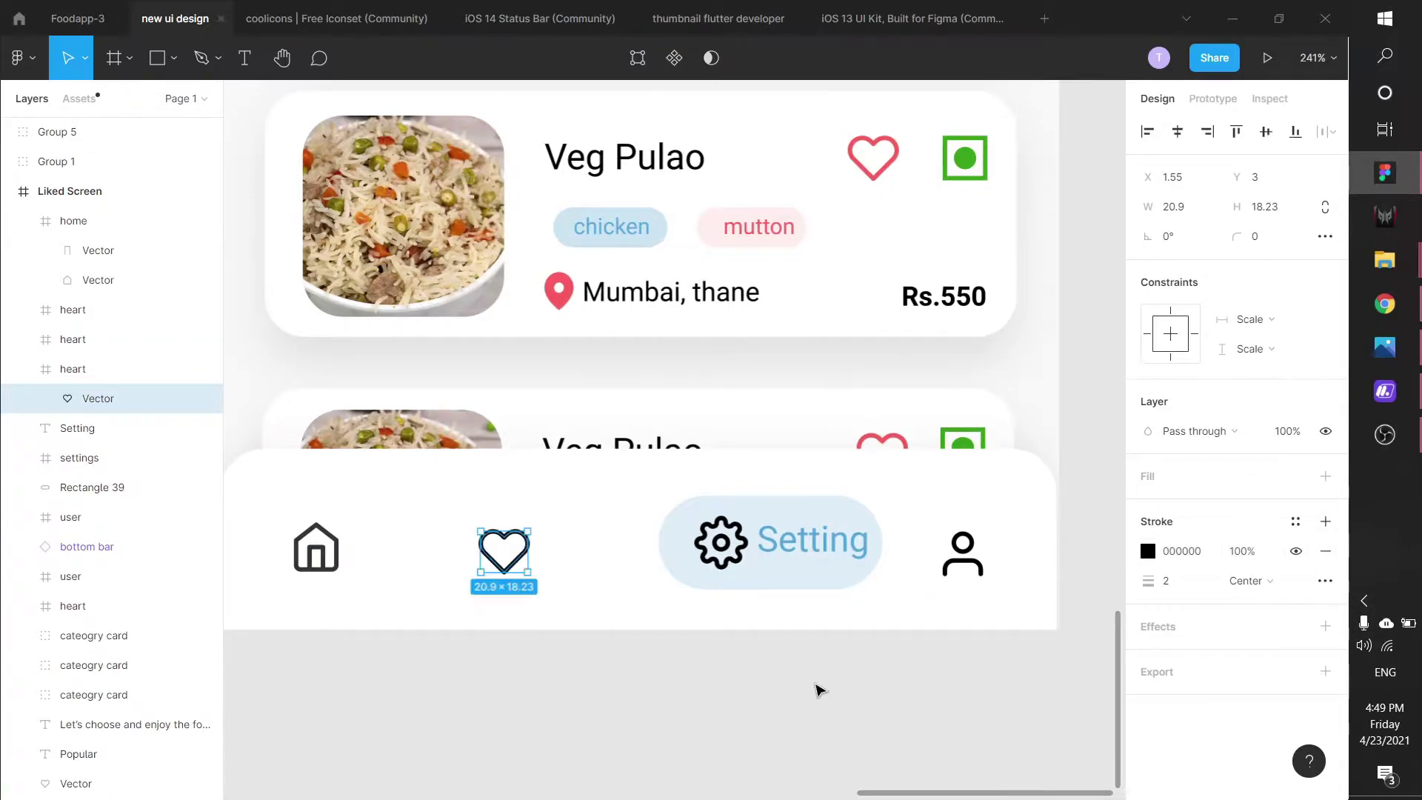
click(775, 565)
click(751, 587)
click(759, 702)
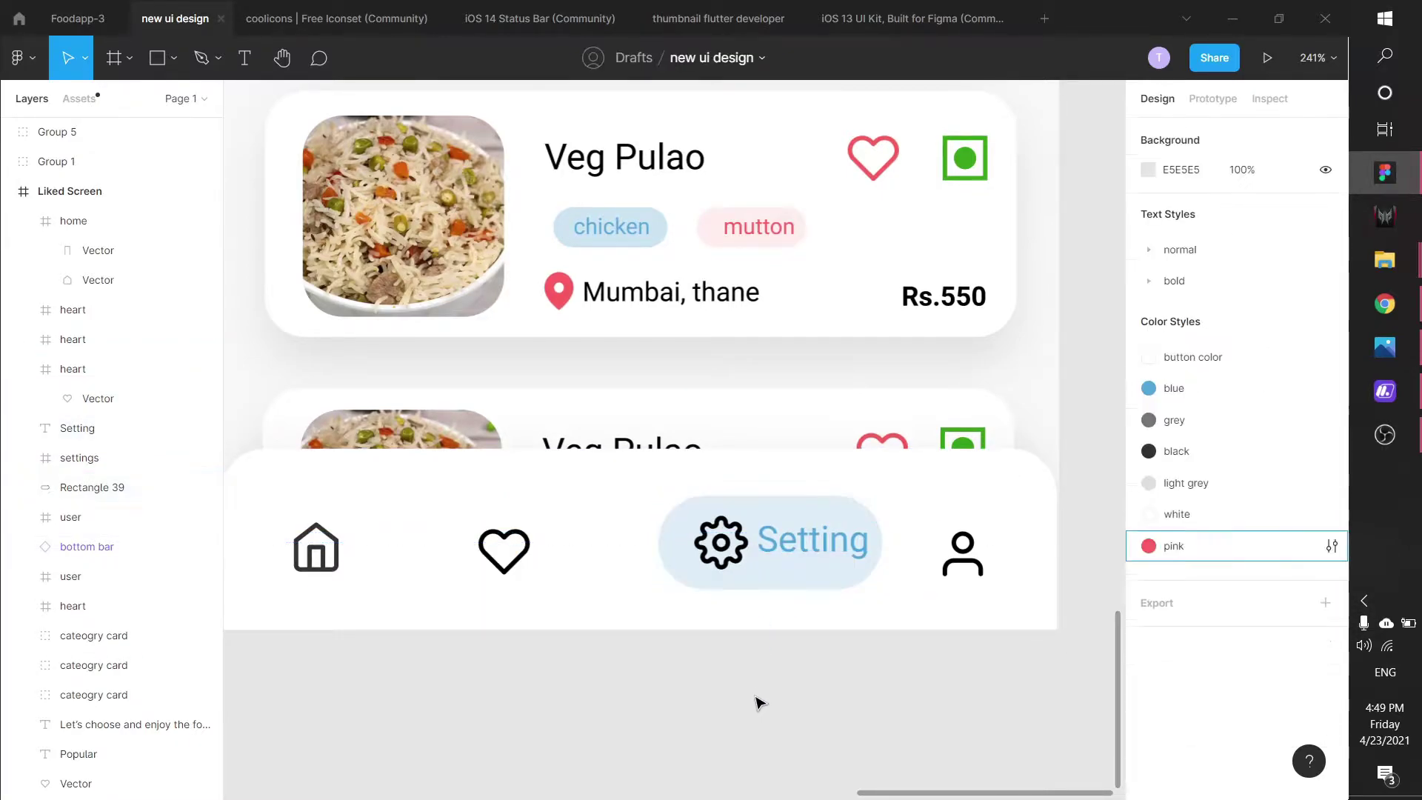
Step: Distribute the home icon, heart icon, blue highlight and user icon evenly across the copied bar and align their vertical centres
click(773, 564)
click(748, 588)
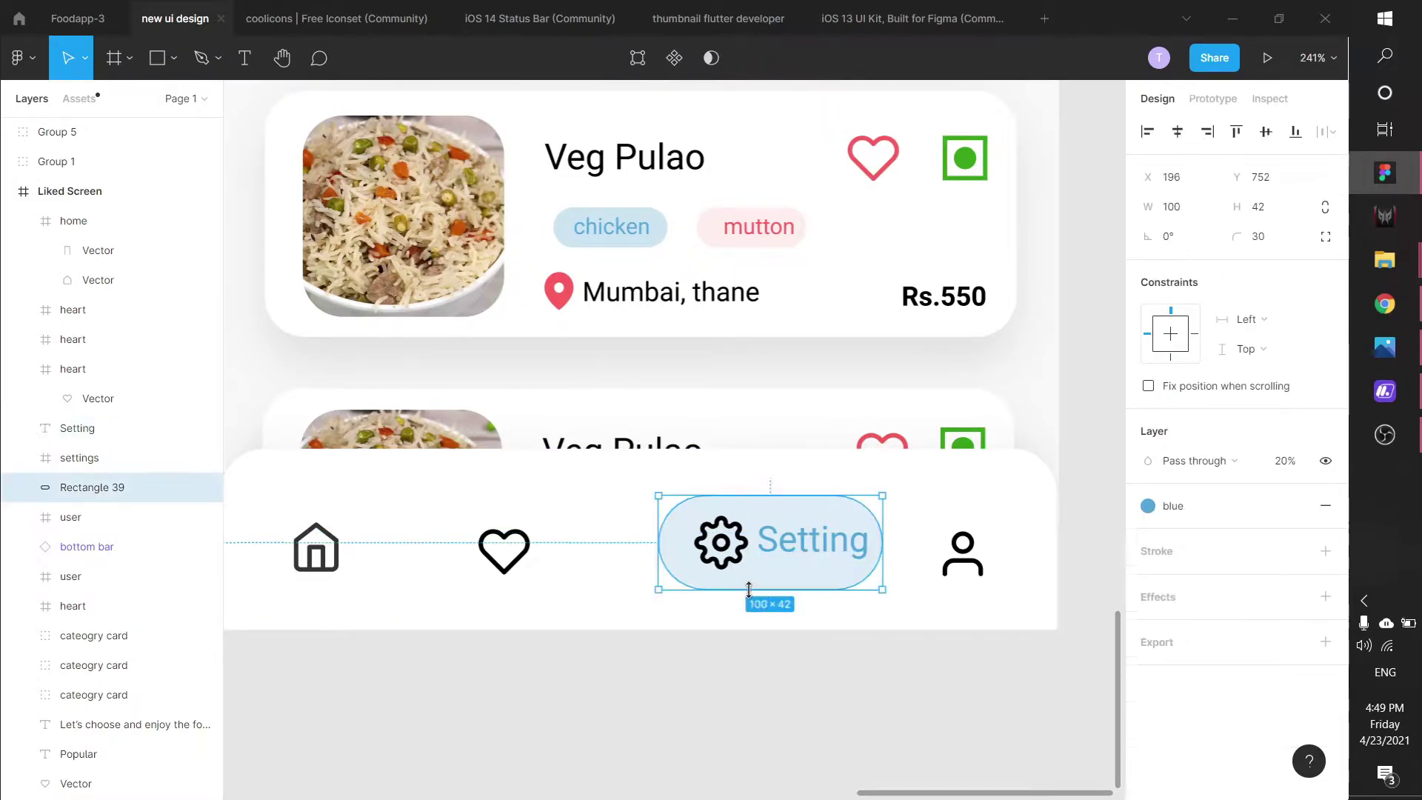
click(316, 548)
shift+click(504, 552)
shift+click(664, 562)
shift+click(962, 554)
click(1327, 133)
click(1214, 212)
click(1330, 131)
click(1231, 193)
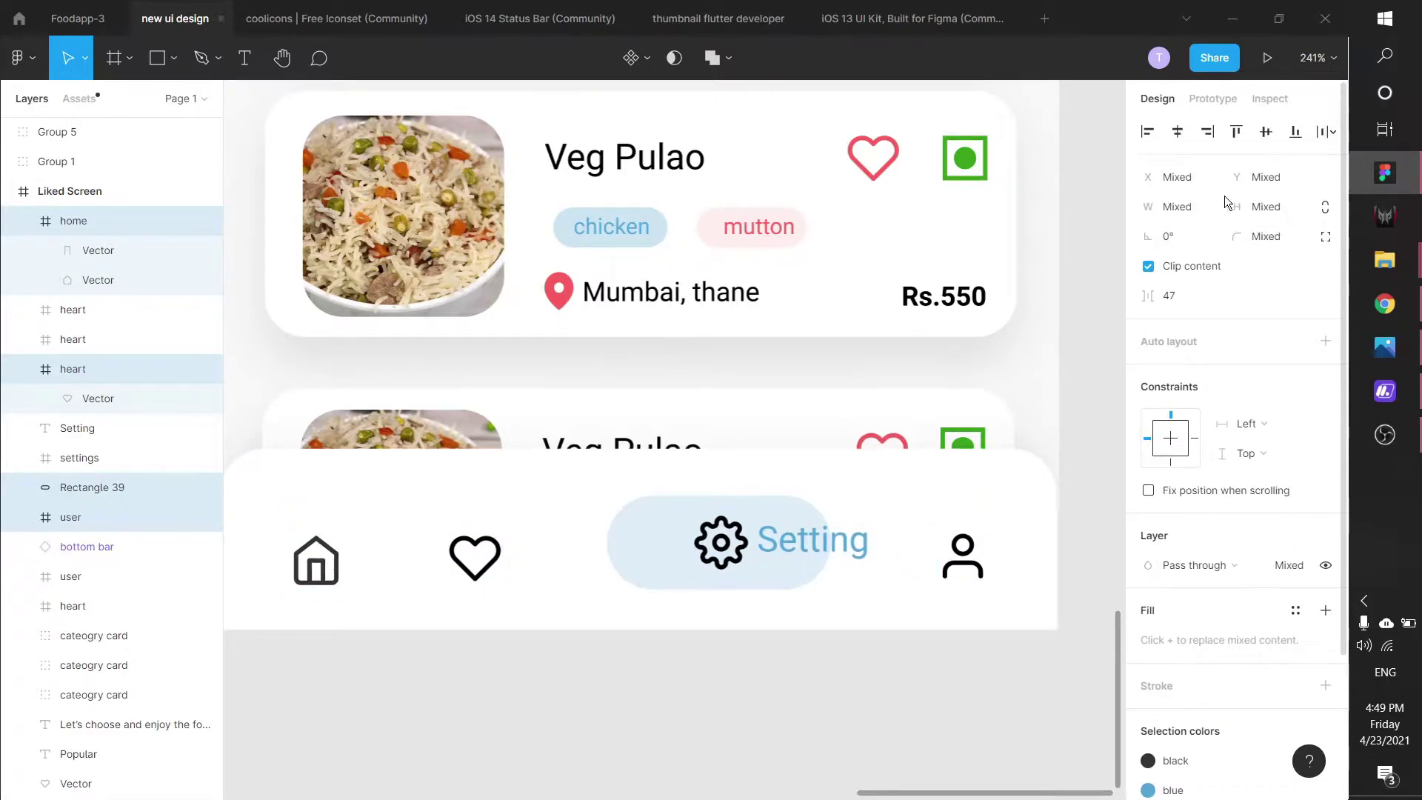
key(alt+v)
click(881, 704)
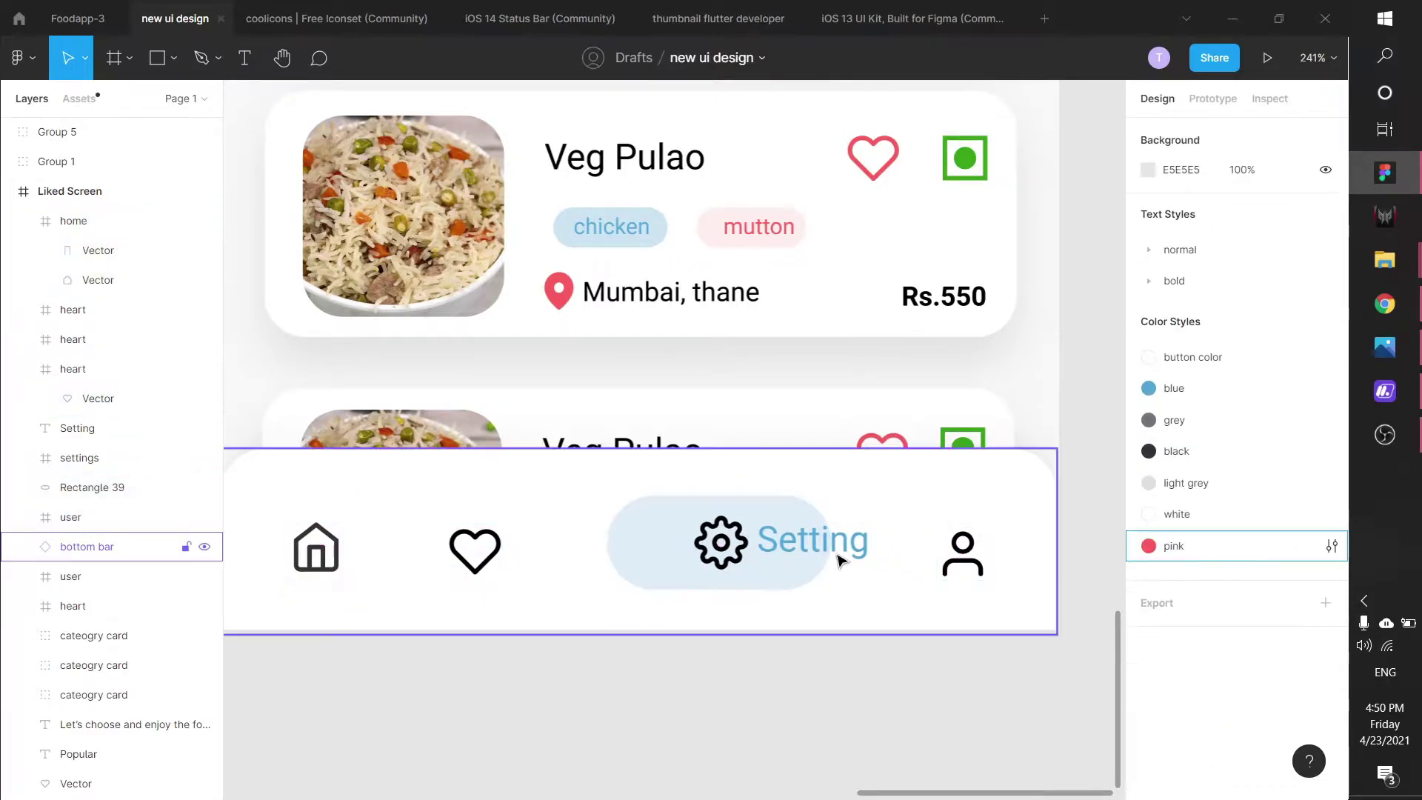
Step: Reposition the settings icon and the Setting label onto the shifted blue highlight
drag(741, 545, 684, 546)
click(844, 553)
drag(844, 554, 790, 554)
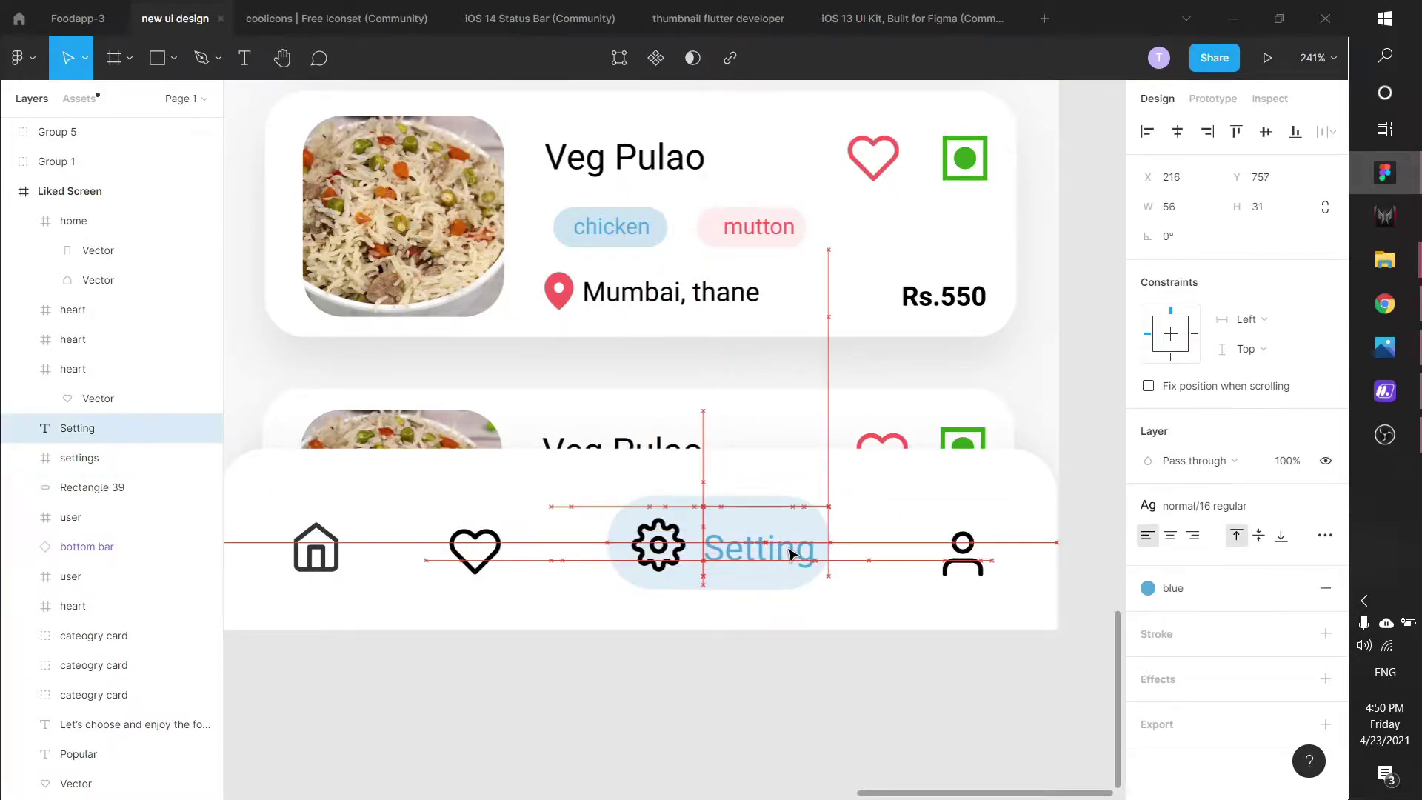
key(Escape)
Step: Try hiding the black stroke of both settings icon vectors and filling them with the blue colour style
click(657, 554)
scroll(1189, 518, down, 3)
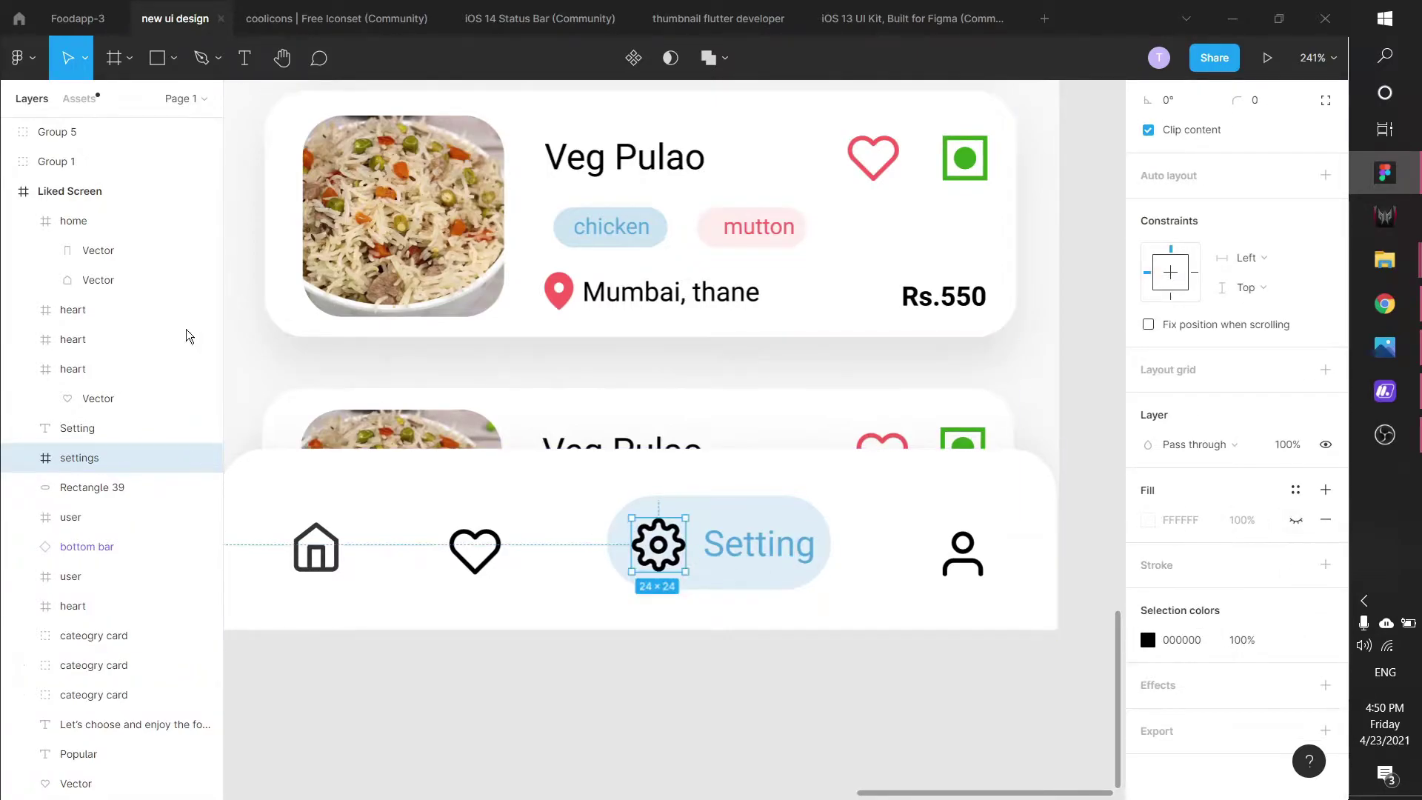
click(23, 458)
click(88, 487)
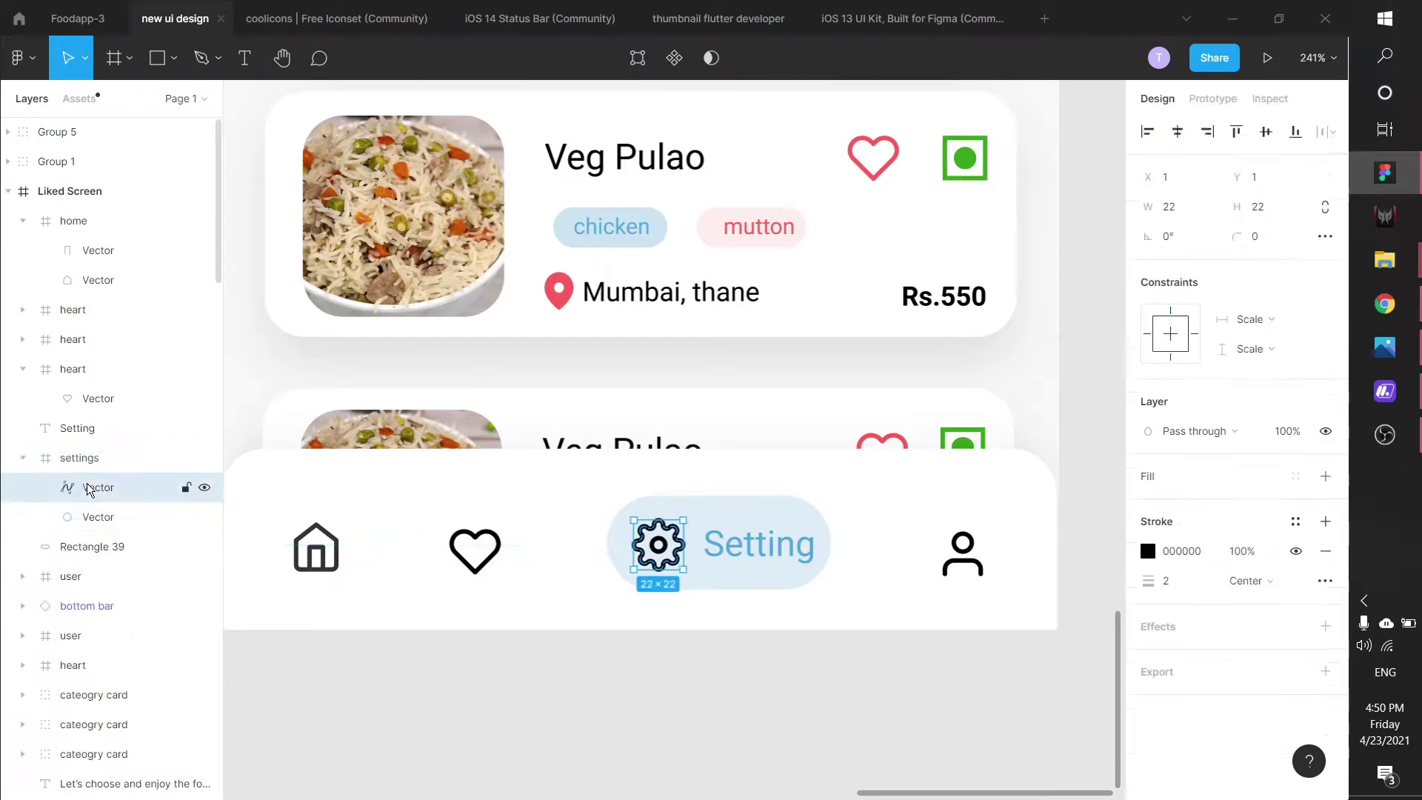
shift+click(98, 516)
click(1297, 553)
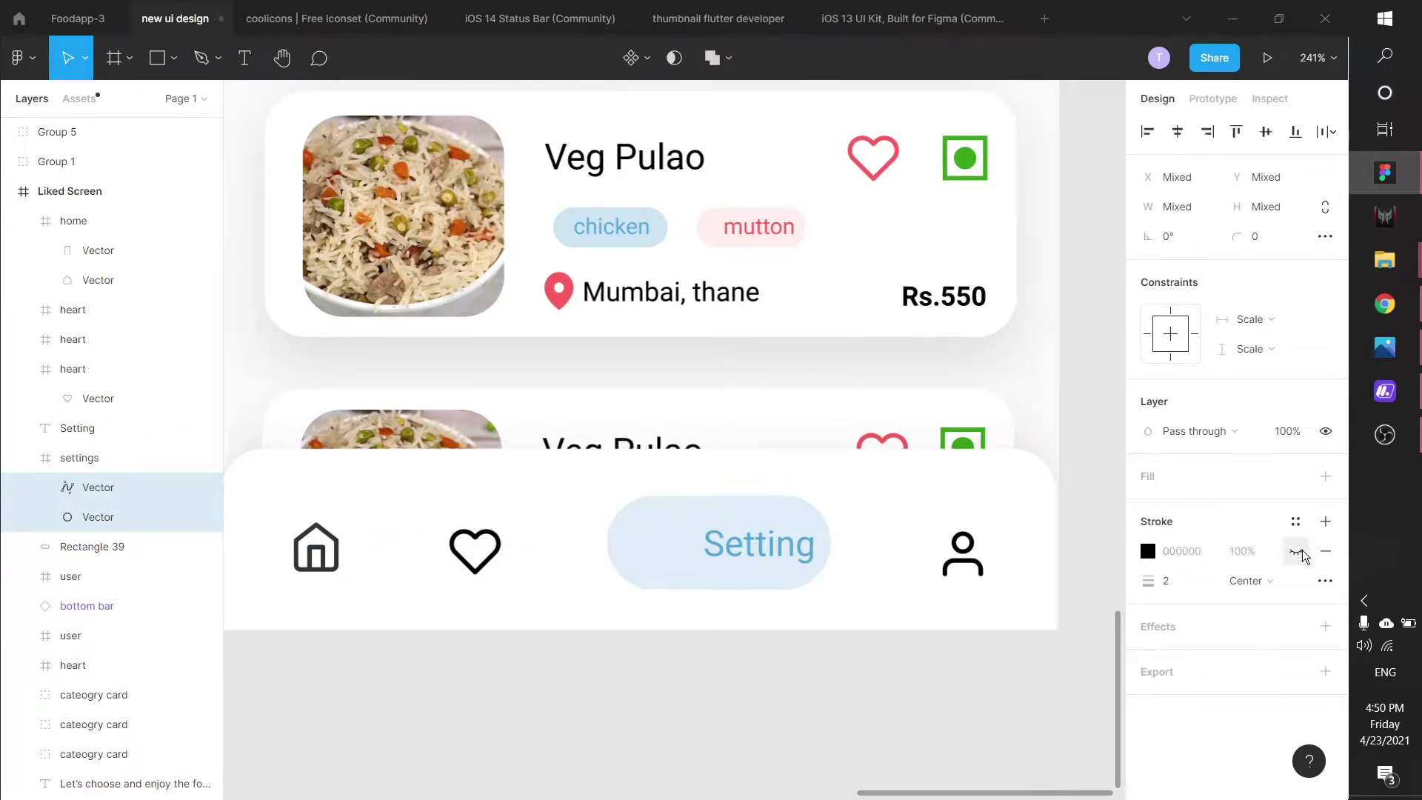
click(1294, 475)
click(1195, 587)
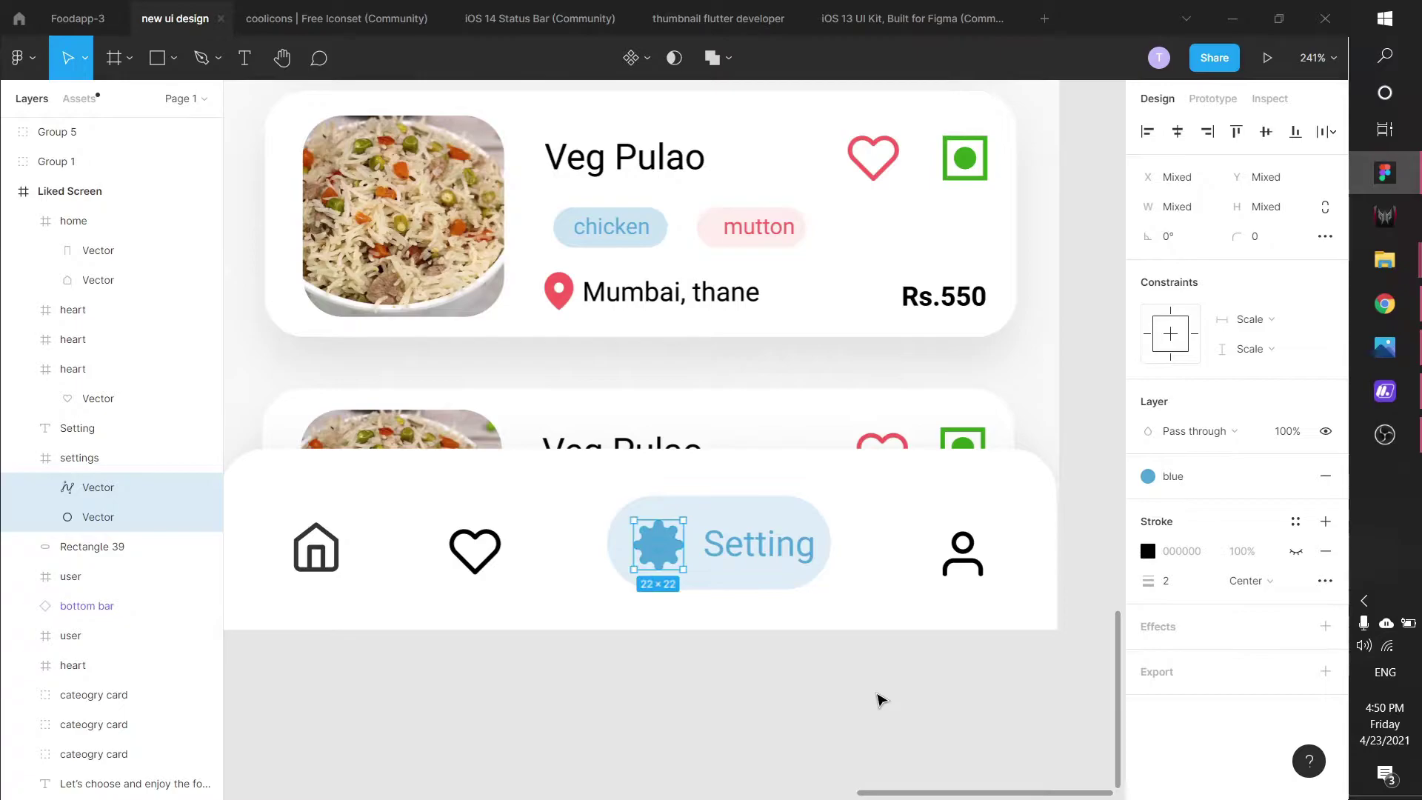
Step: Try a separate fill on the gear's inner circle, and undo the recolouring of the settings icon
click(108, 493)
click(109, 516)
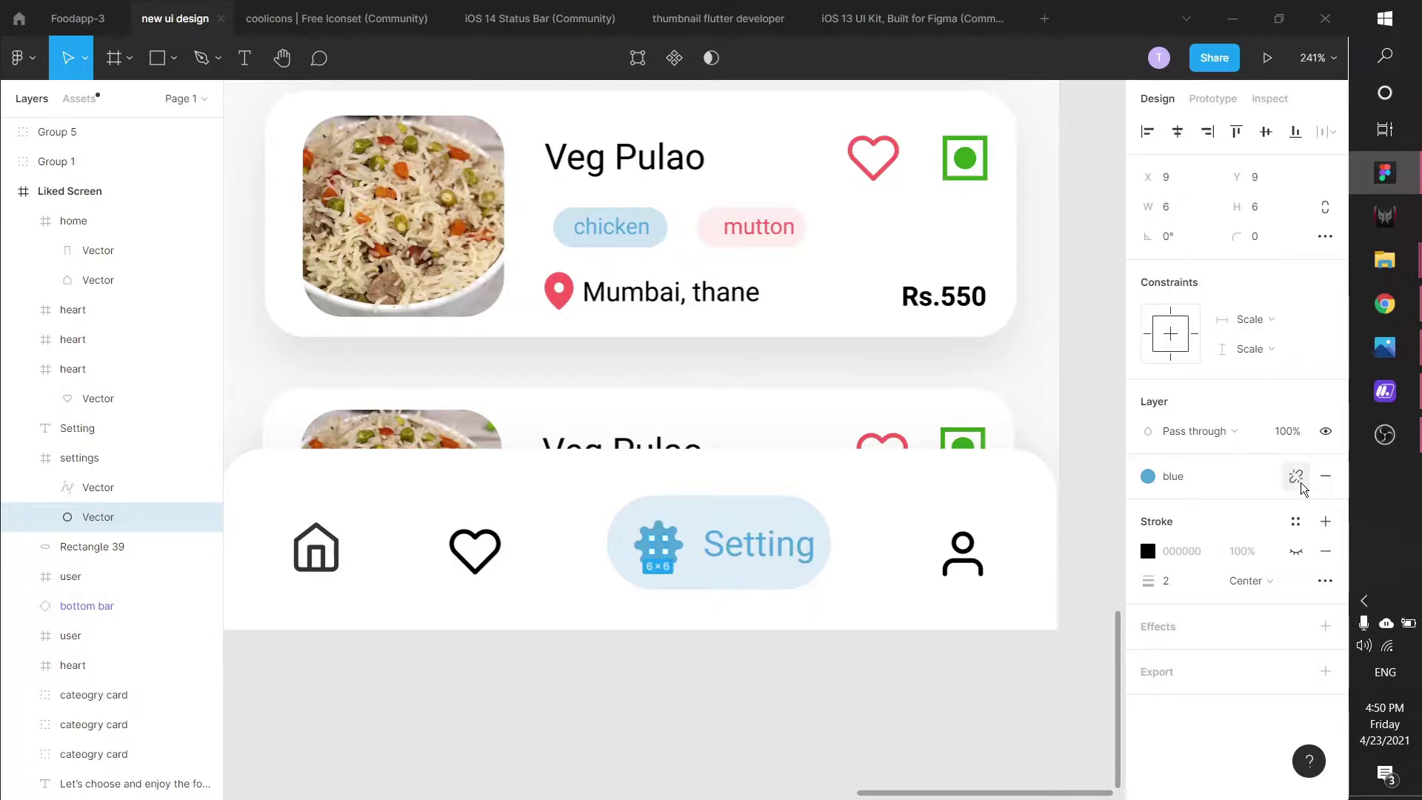
click(1147, 476)
click(1251, 588)
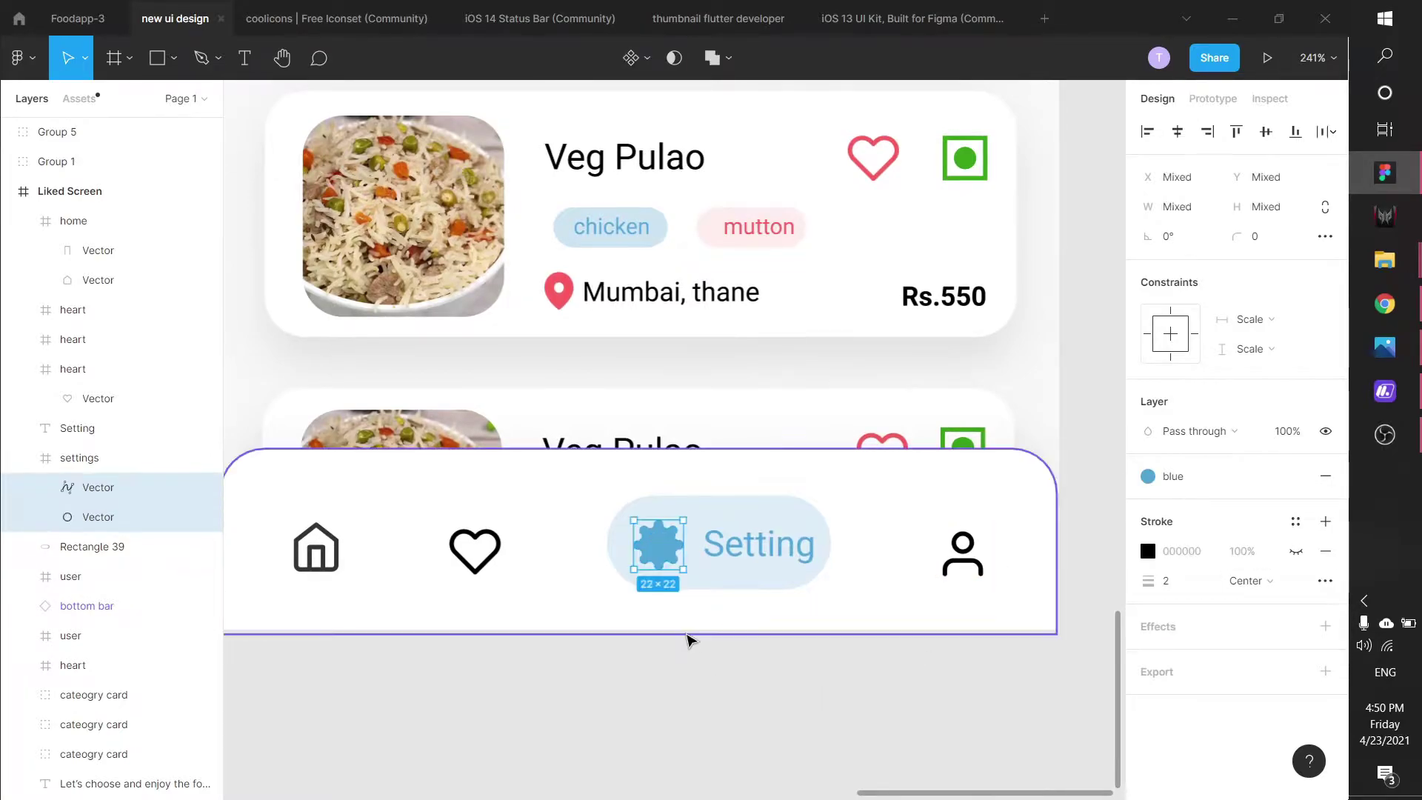
click(748, 710)
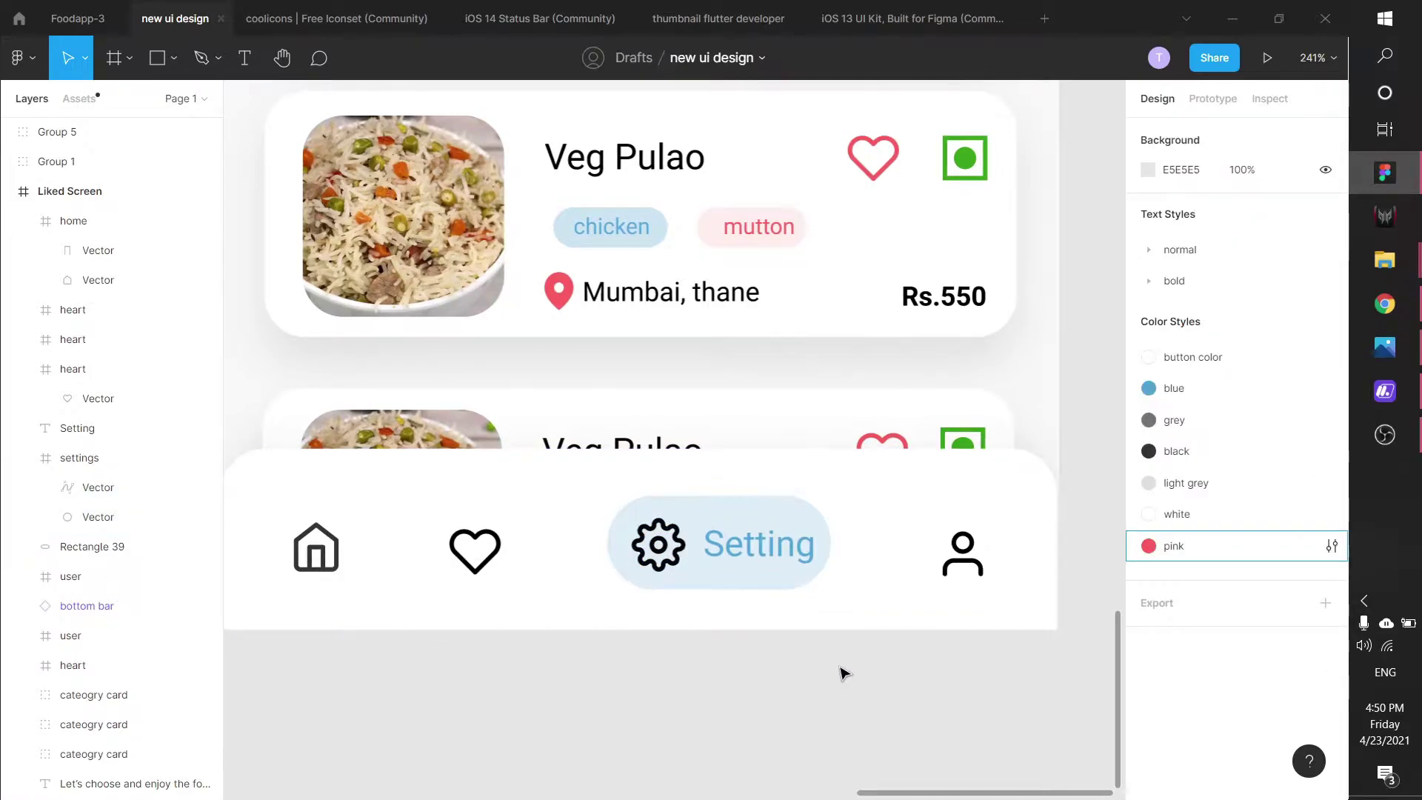
Step: Apply the button color style to the stroke of the gear's inner circle
click(666, 552)
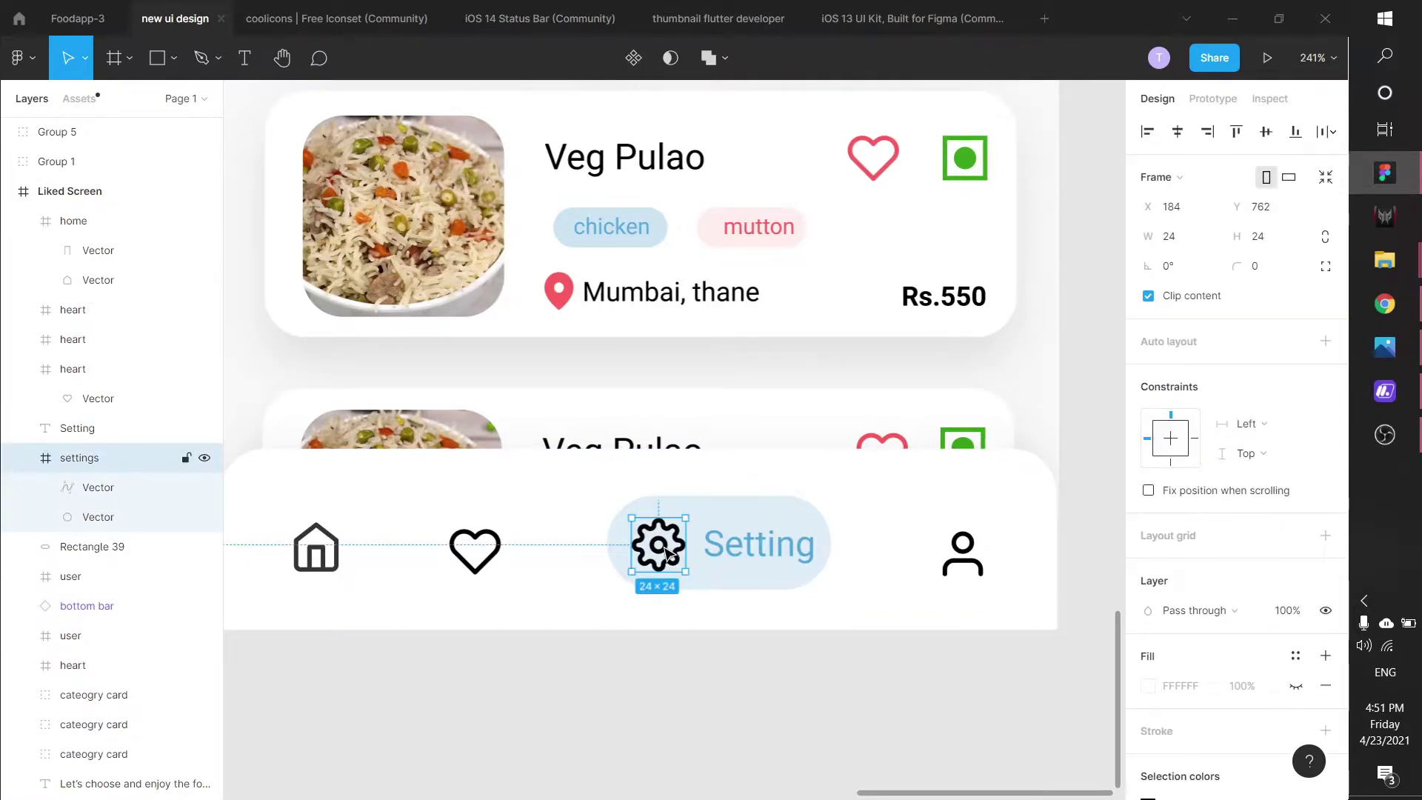
double_click(667, 551)
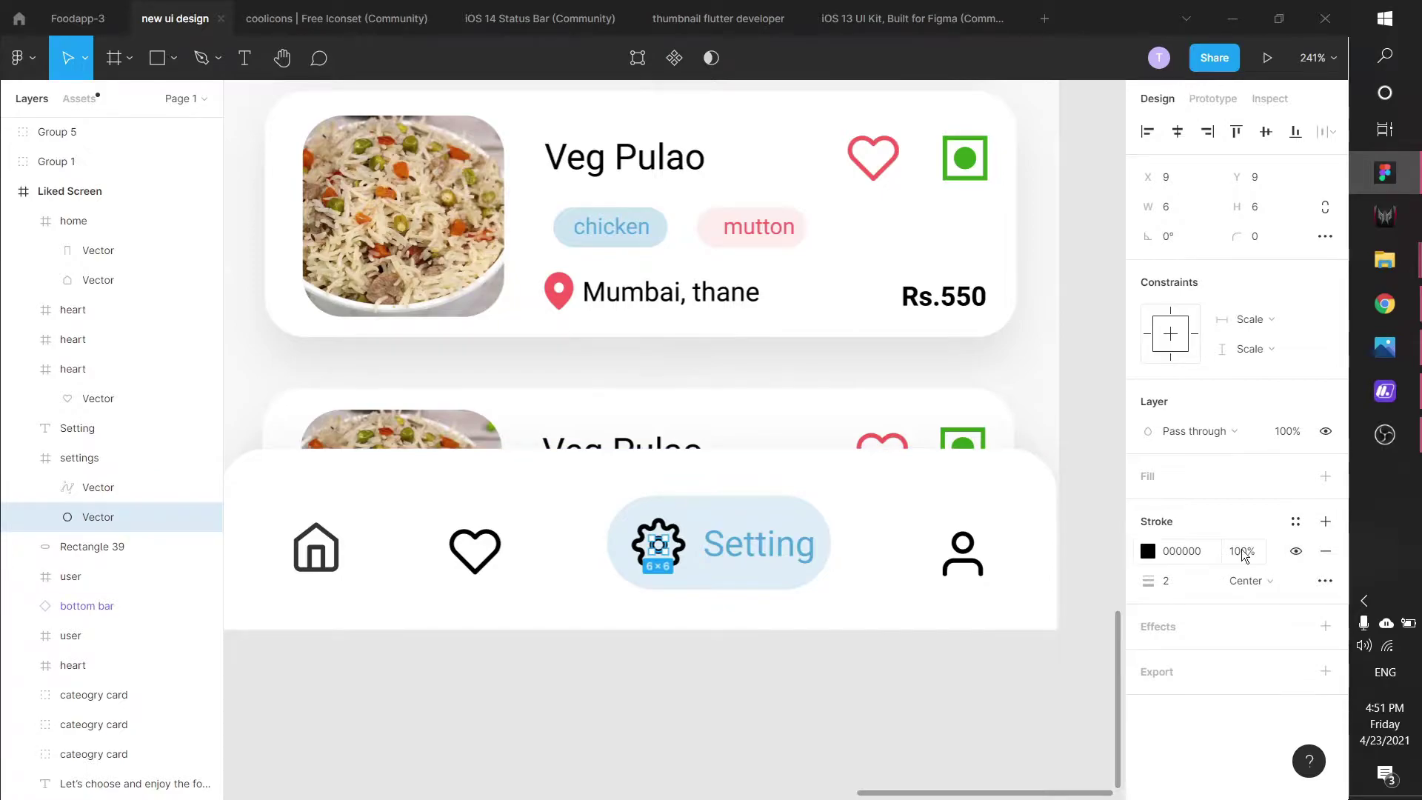
click(1295, 521)
click(743, 669)
Step: Hide the outer gear vector's black stroke and fill it with the blue colour style
click(680, 536)
click(1295, 551)
click(1295, 476)
click(1192, 589)
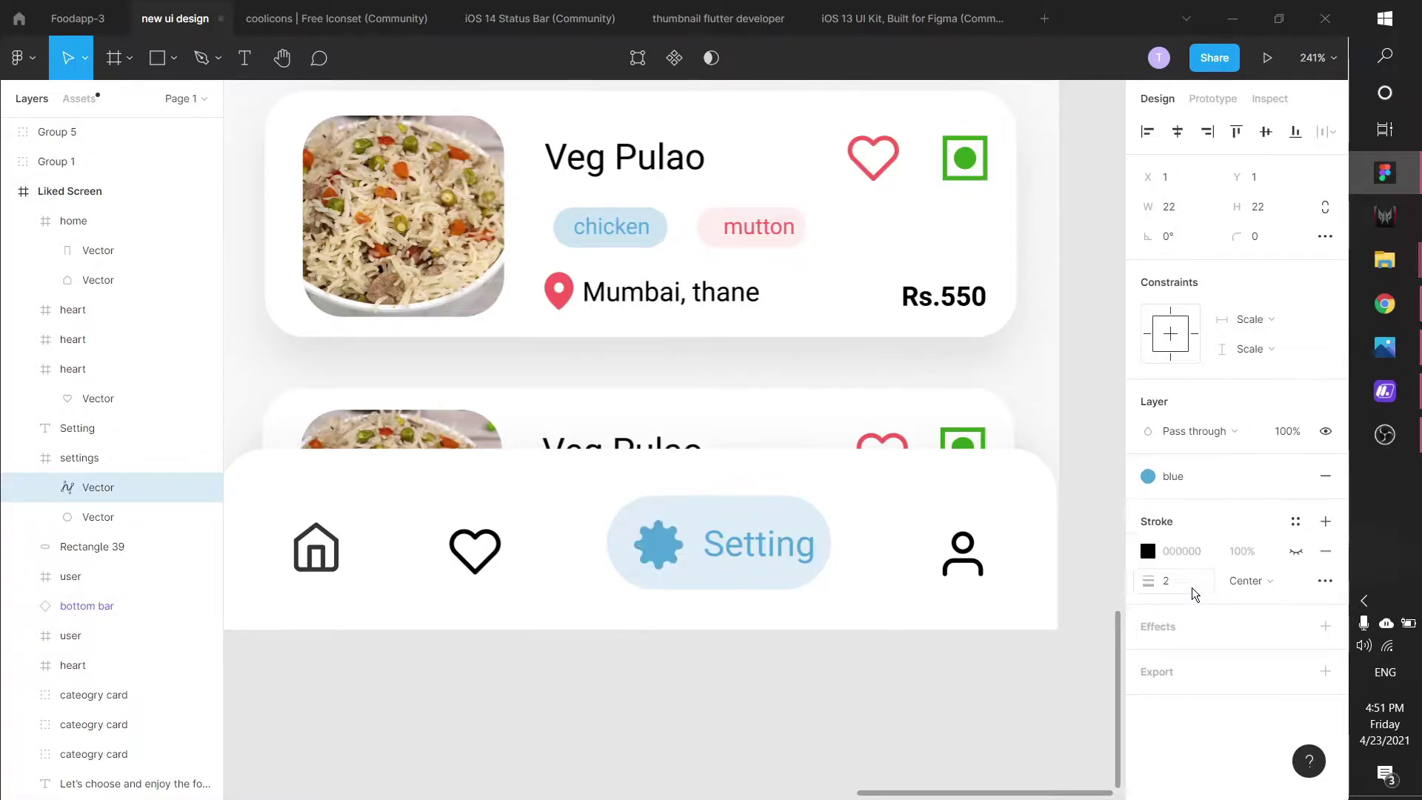
Step: Bring the gear's inner circle in front of the outer gear vector
right_click(638, 548)
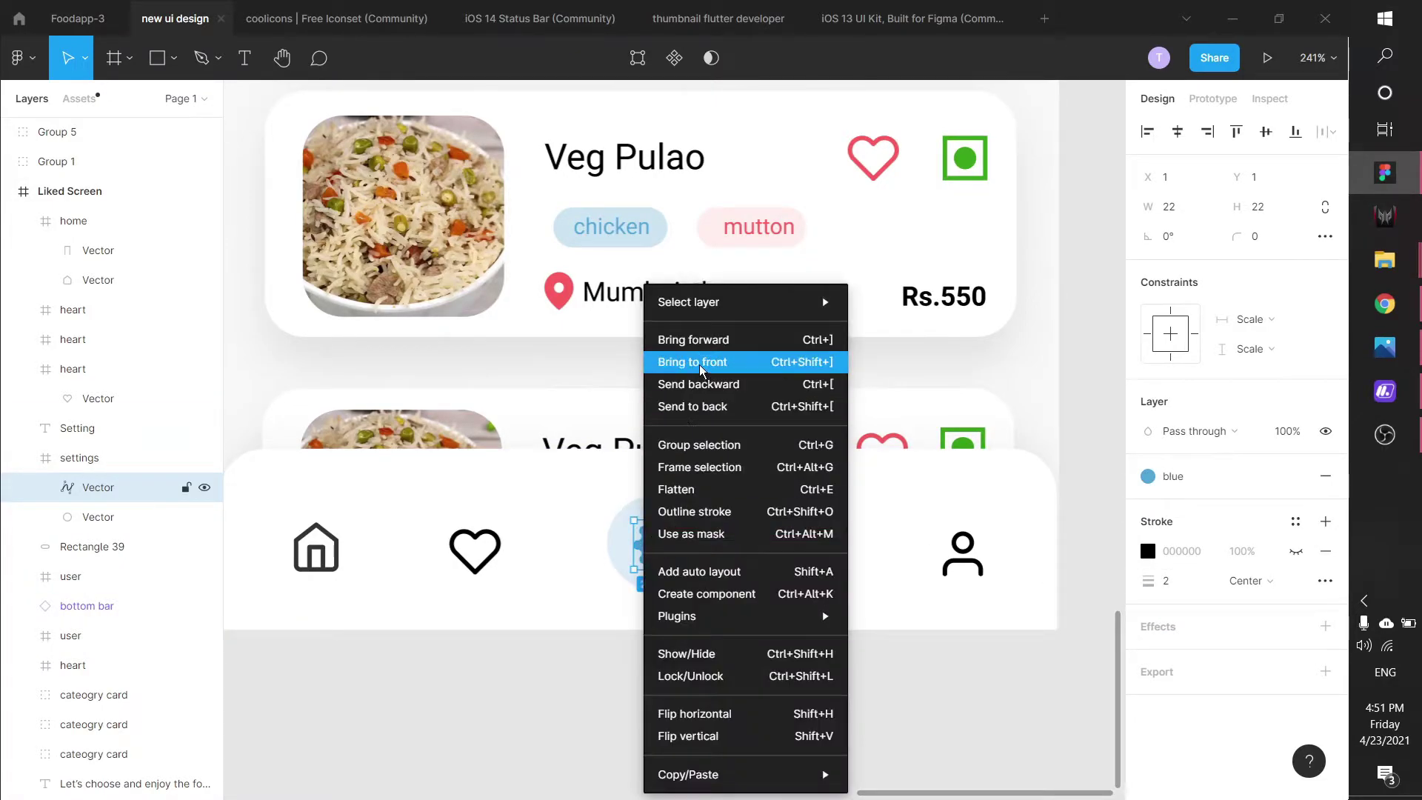
click(666, 363)
click(83, 516)
right_click(80, 516)
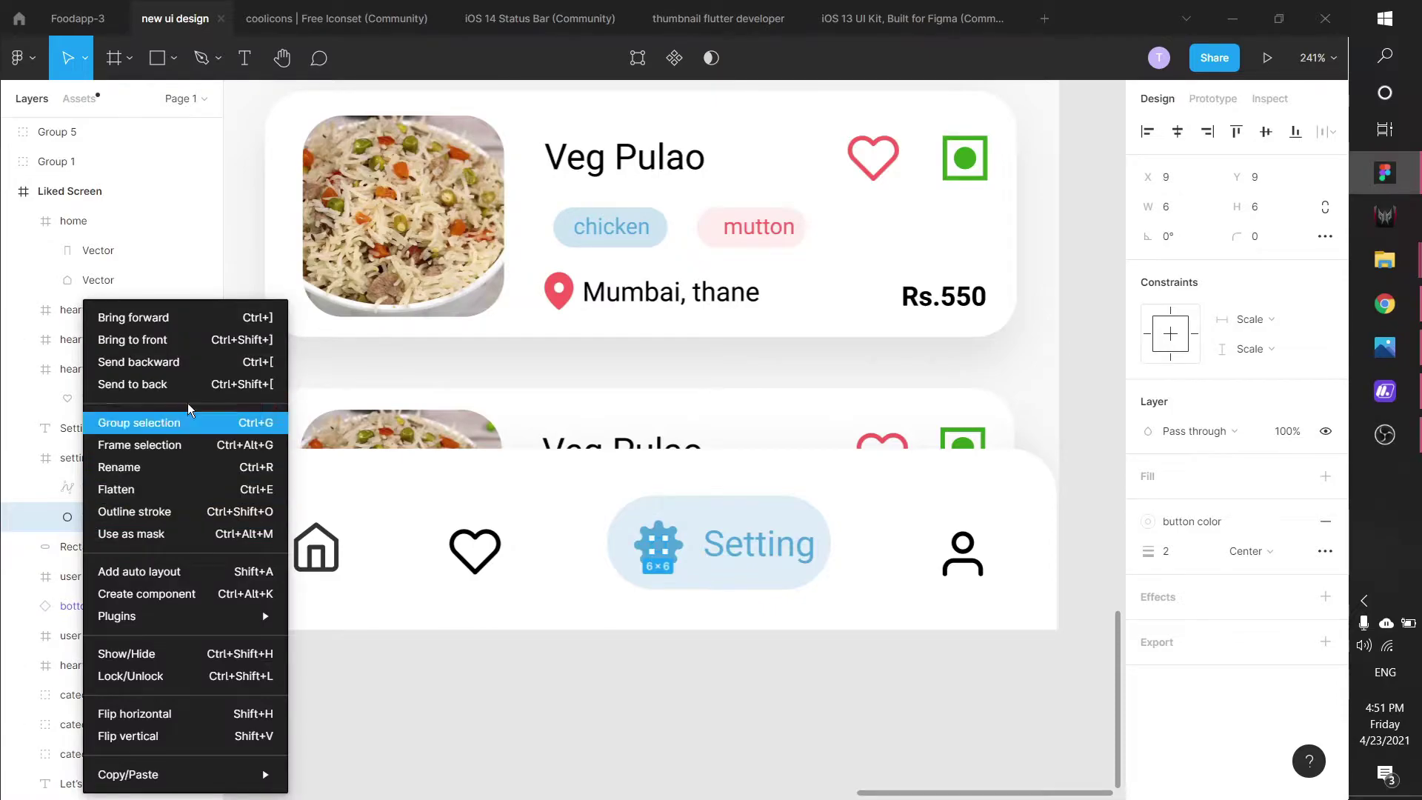
click(141, 326)
click(622, 707)
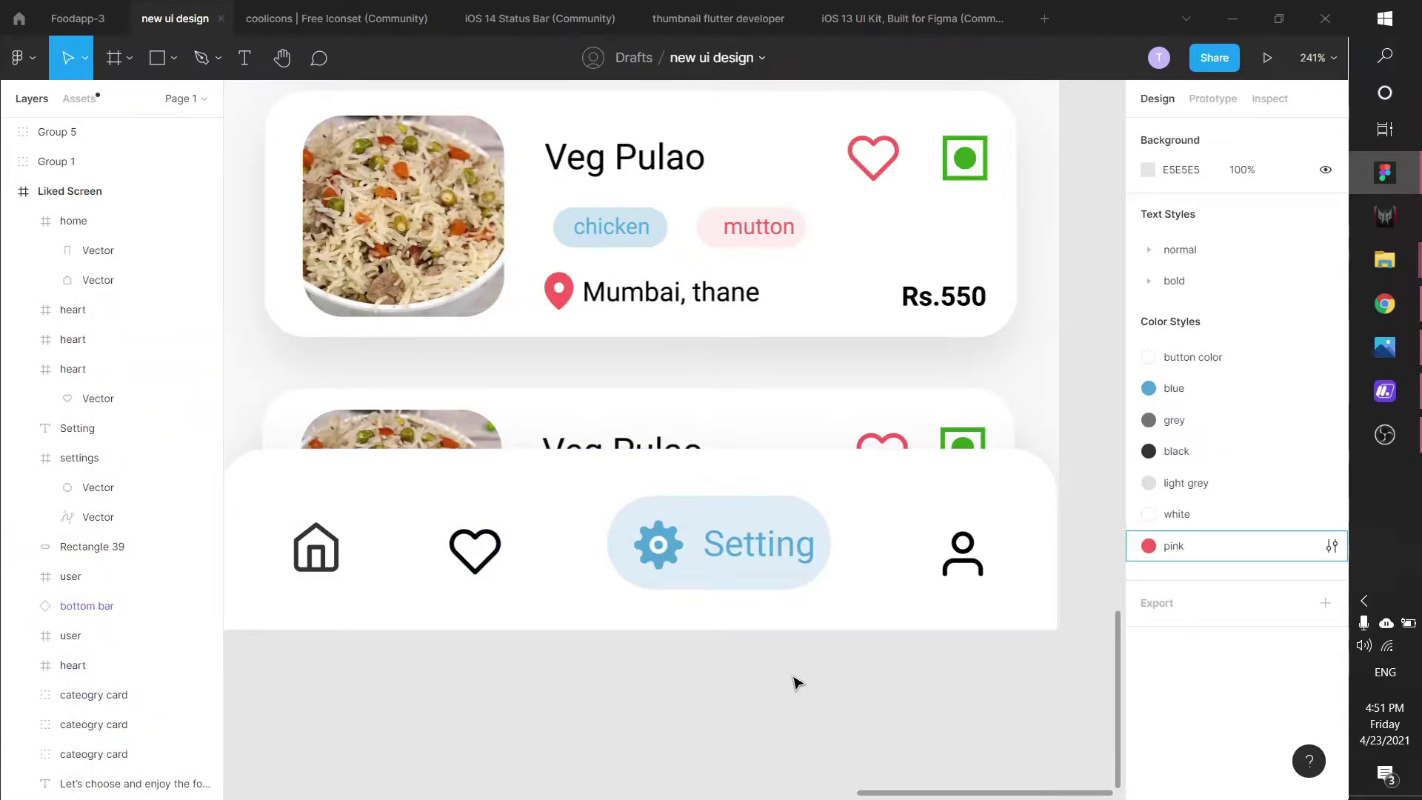
Step: Change the stroke of the gear's inner circle to the black colour style
double_click(663, 552)
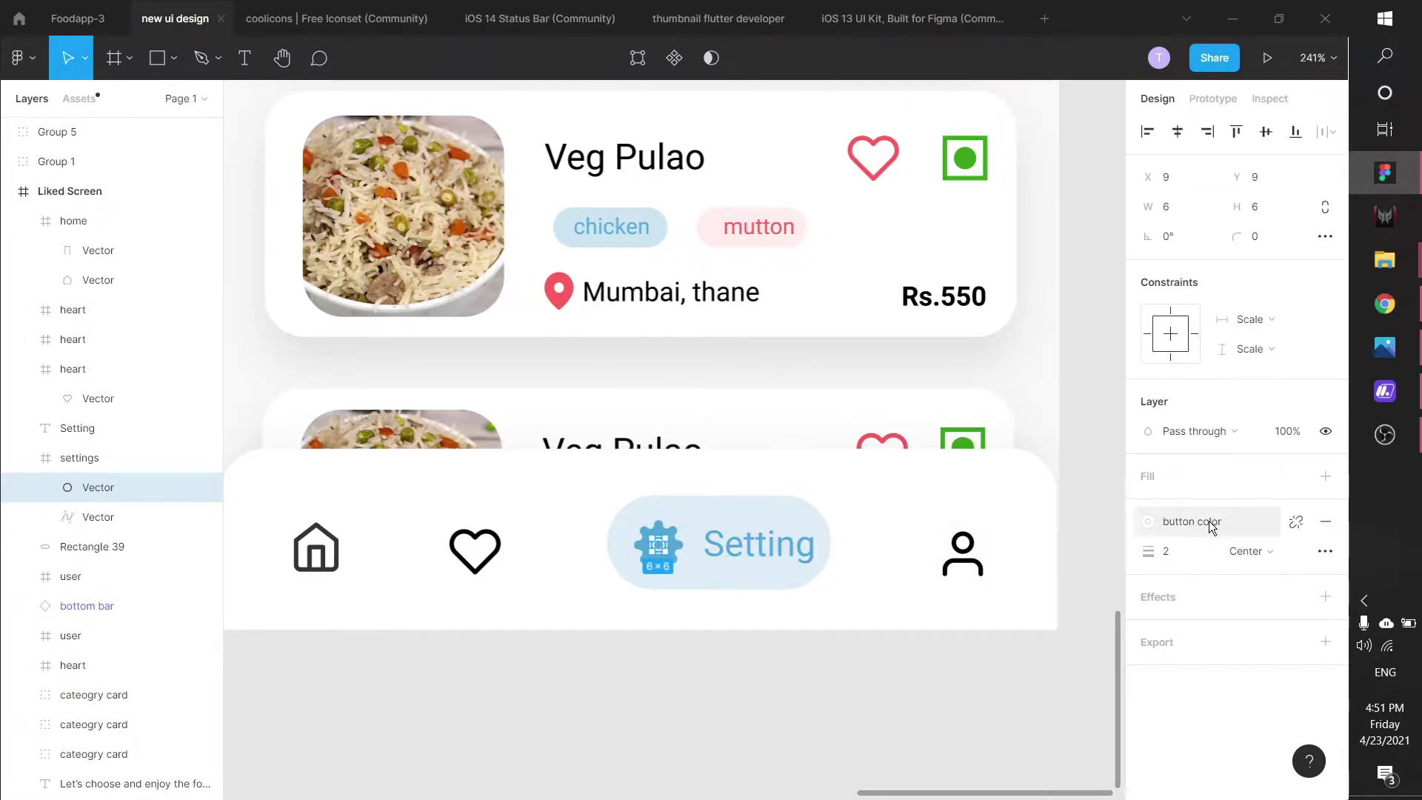
click(1294, 522)
click(1295, 522)
click(1247, 634)
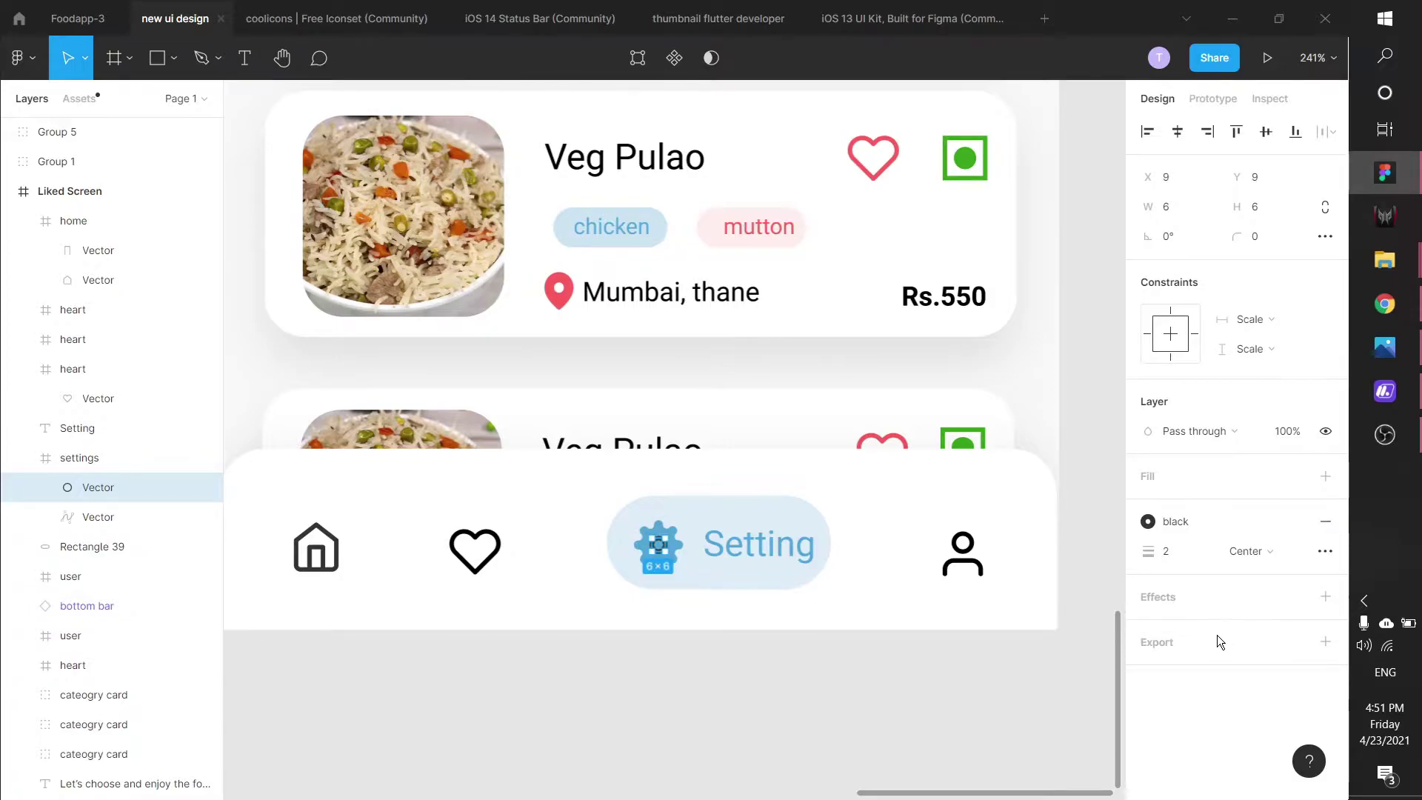
click(770, 677)
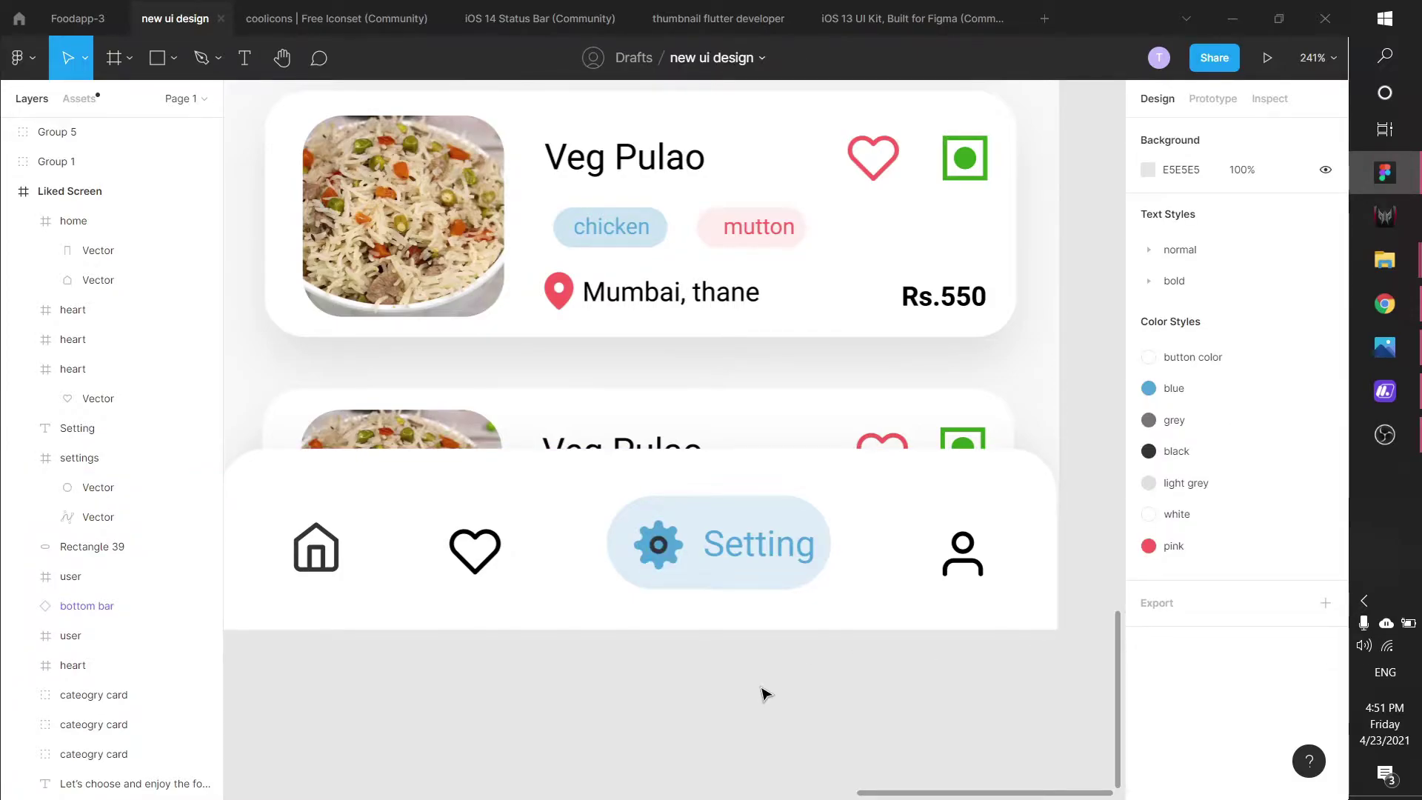
Step: Undo the settings icon's fill, stroke and layer-order changes back to its plain black outline
key(ctrl+z)
key(ctrl+z)
key(ctrl+z)
key(ctrl+z)
key(ctrl+z)
key(ctrl+z)
click(766, 694)
Step: Apply the blue colour style to the strokes of both settings icon vectors
click(84, 521)
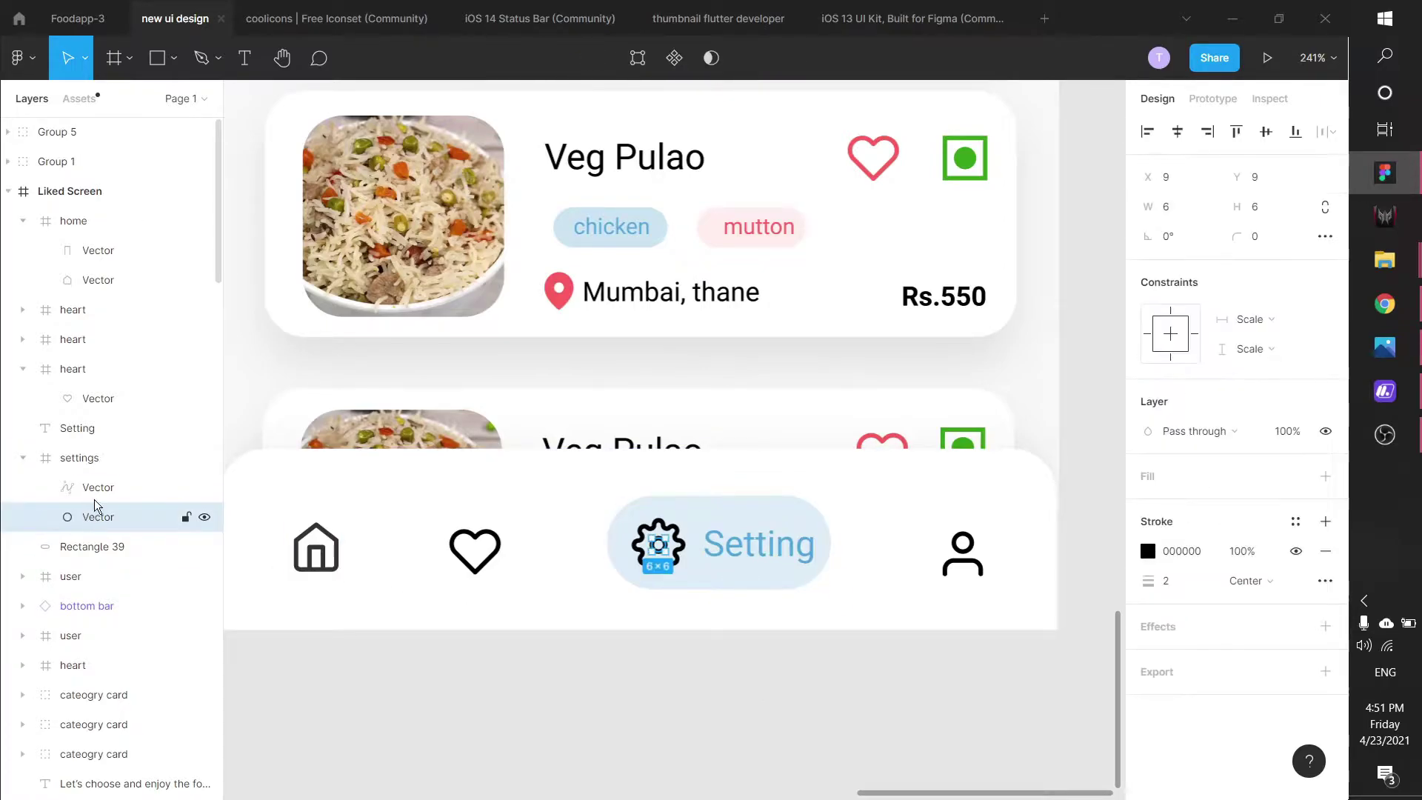
shift+click(95, 486)
click(1295, 522)
click(1191, 636)
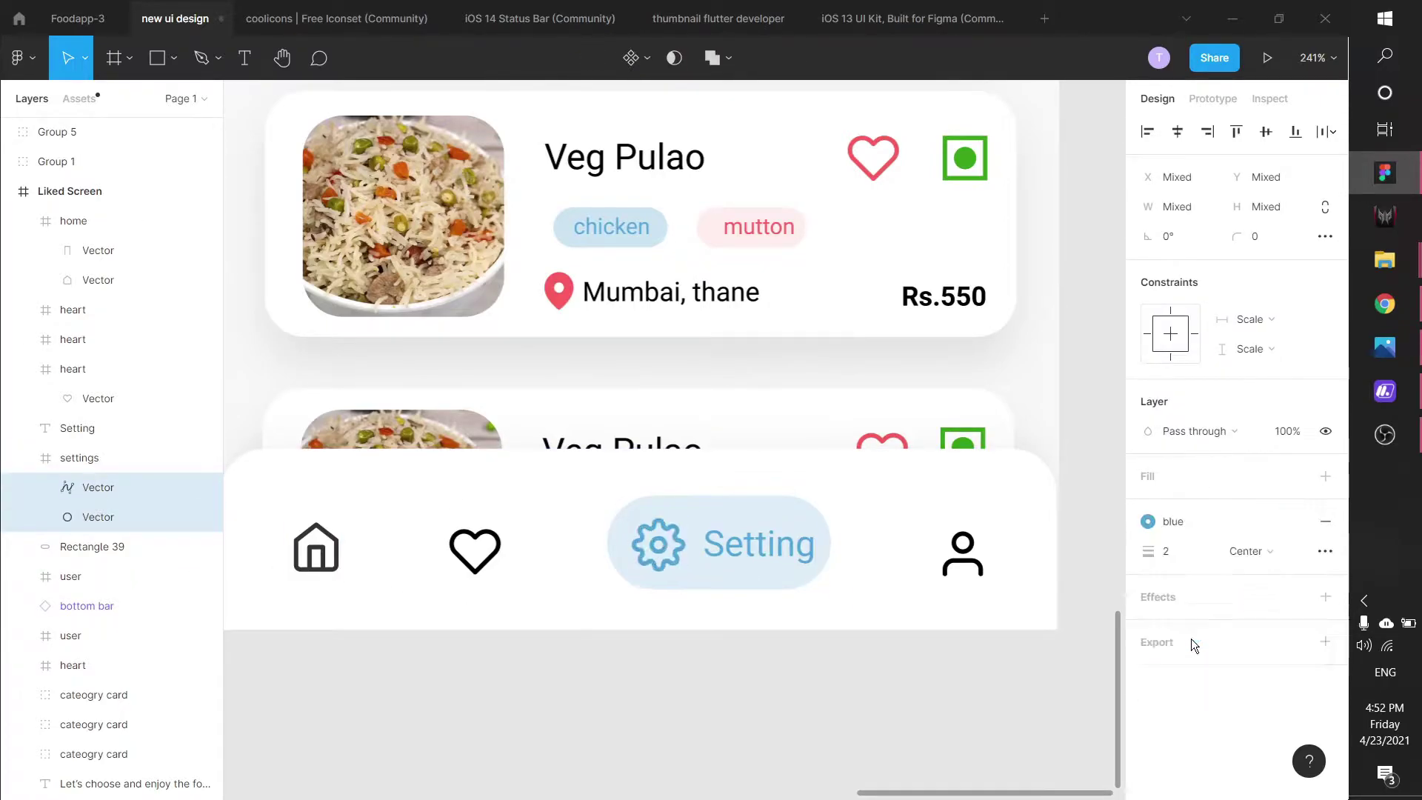
Step: Rename the screen frame whose bottom bar has the active Setting tab as "Setting Screen"
click(902, 687)
scroll(859, 687, down, 5)
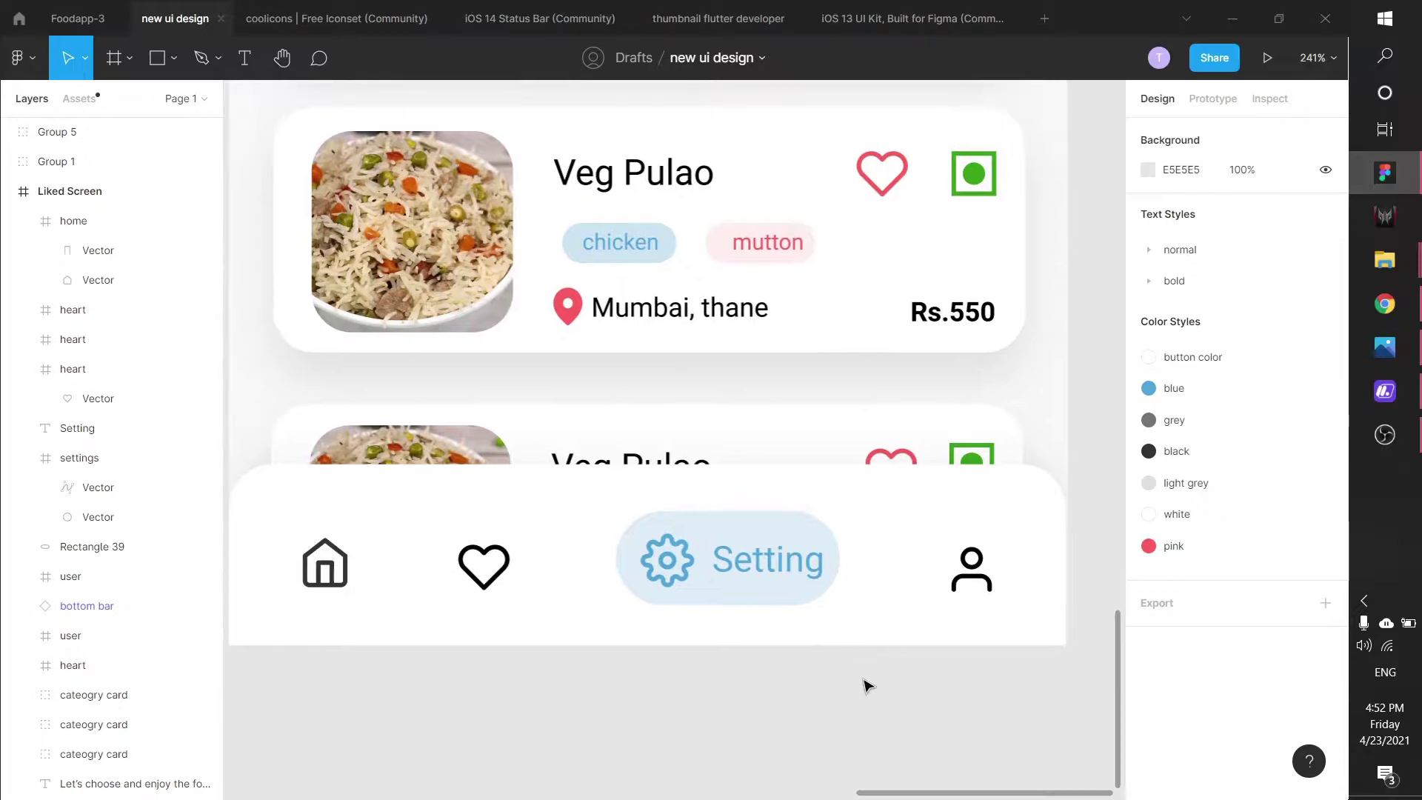
drag(1044, 442, 822, 416)
click(504, 143)
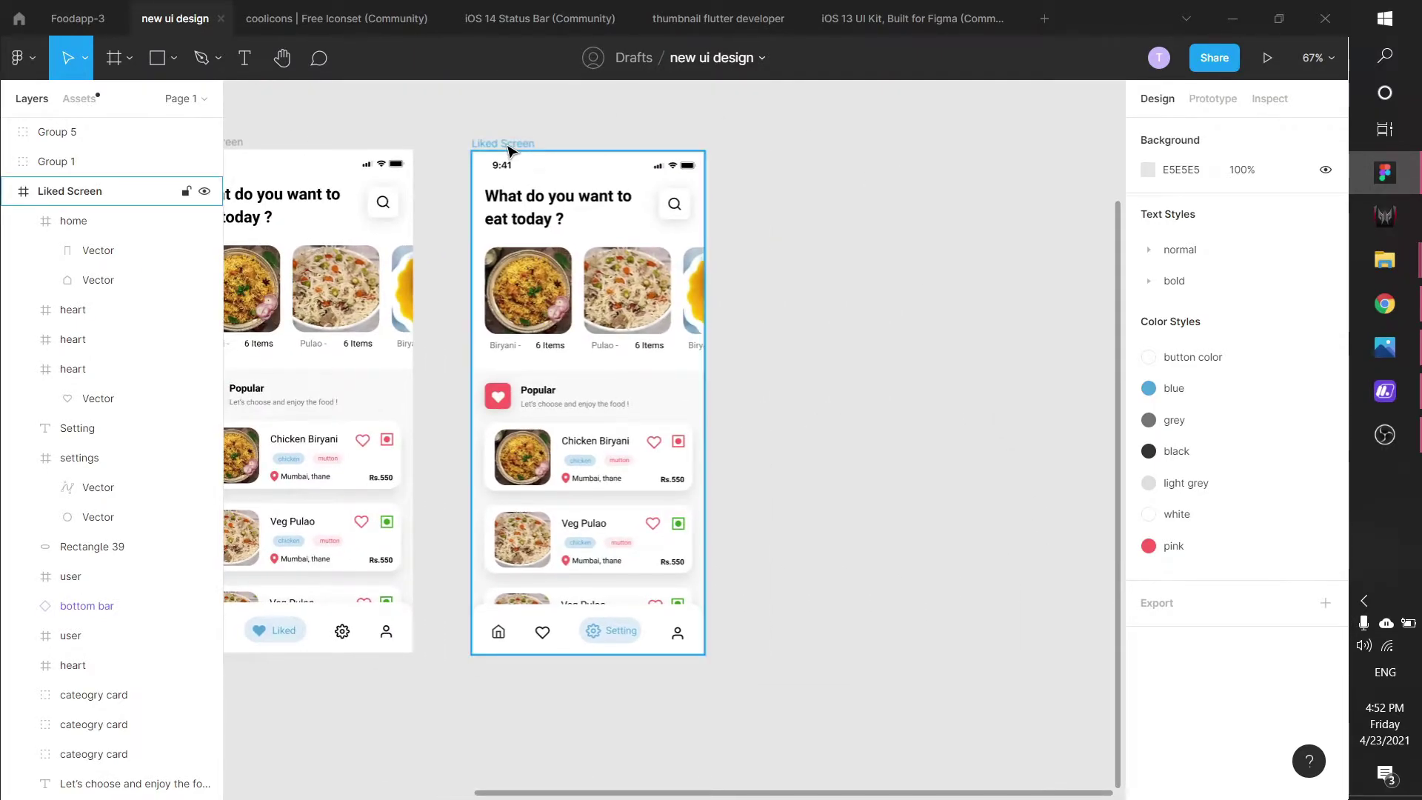
key(ctrl+r)
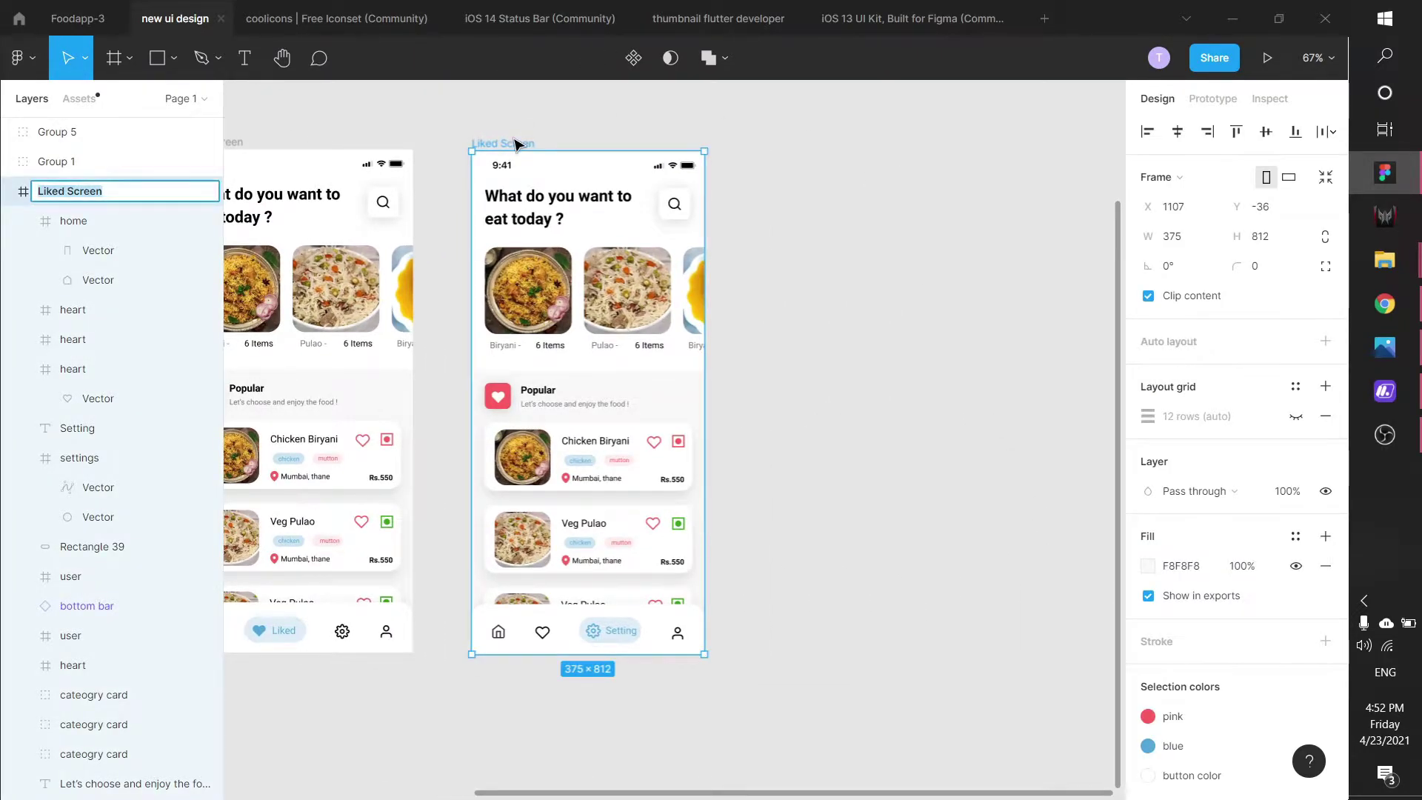
text(Setting Screen)
key(Return)
click(948, 220)
Step: Duplicate the Setting Screen frame and place the copy beside it at X 1577, Y -36
click(520, 142)
drag(521, 141, 817, 141)
scroll(924, 671, up, 5)
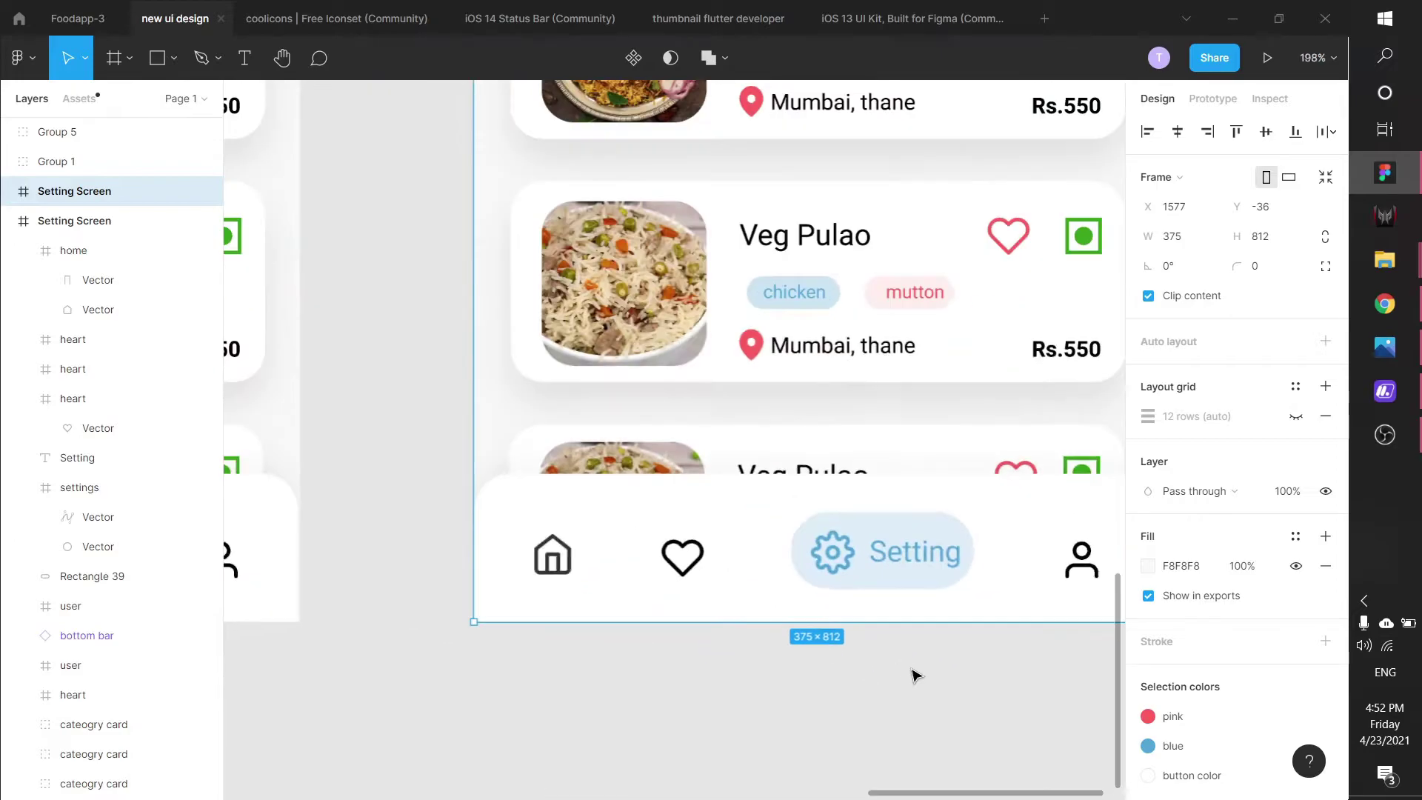
scroll(1004, 692, right, 5)
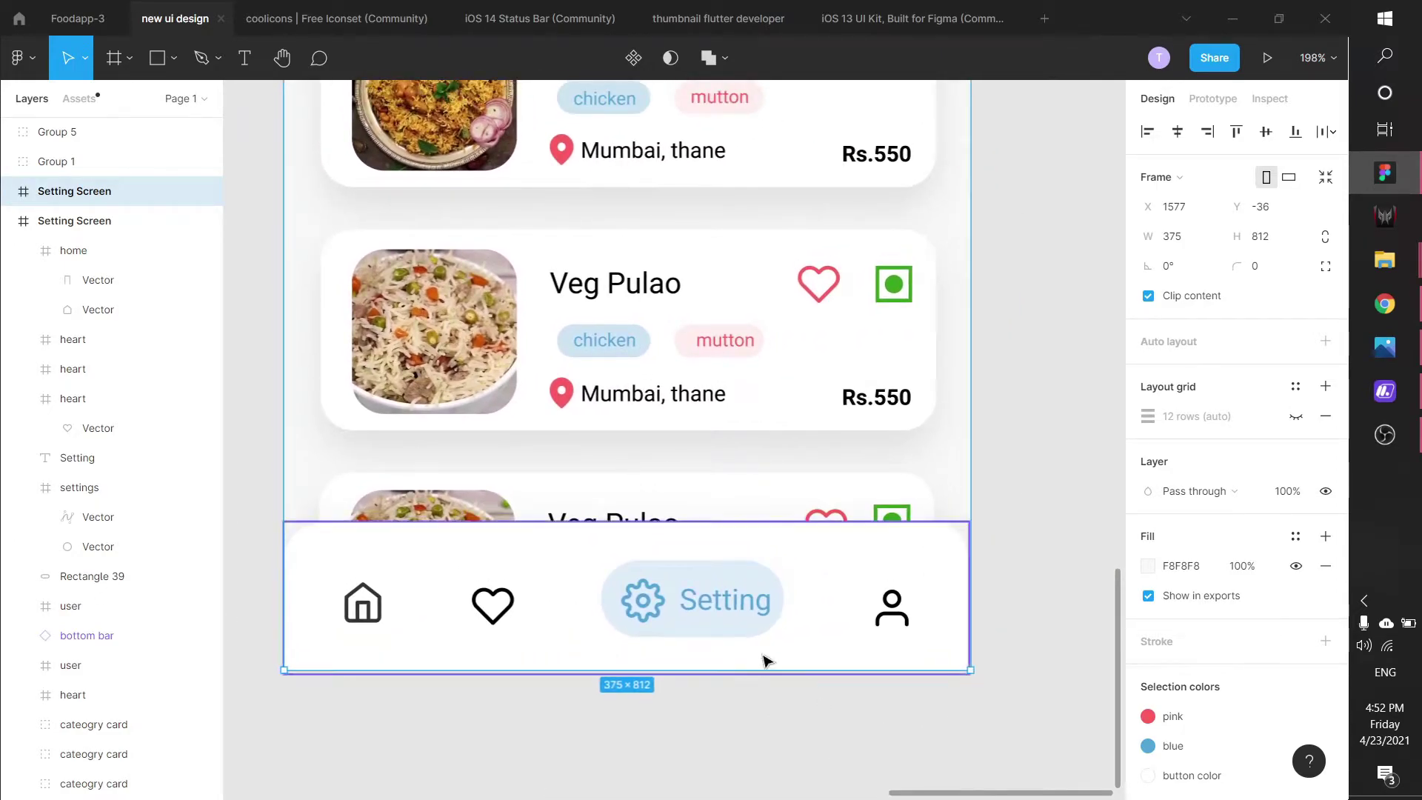
Step: Move the blue highlight pill, Rectangle 39, behind the user icon in the copied screen's layer order
click(729, 625)
click(915, 634)
click(681, 623)
click(886, 624)
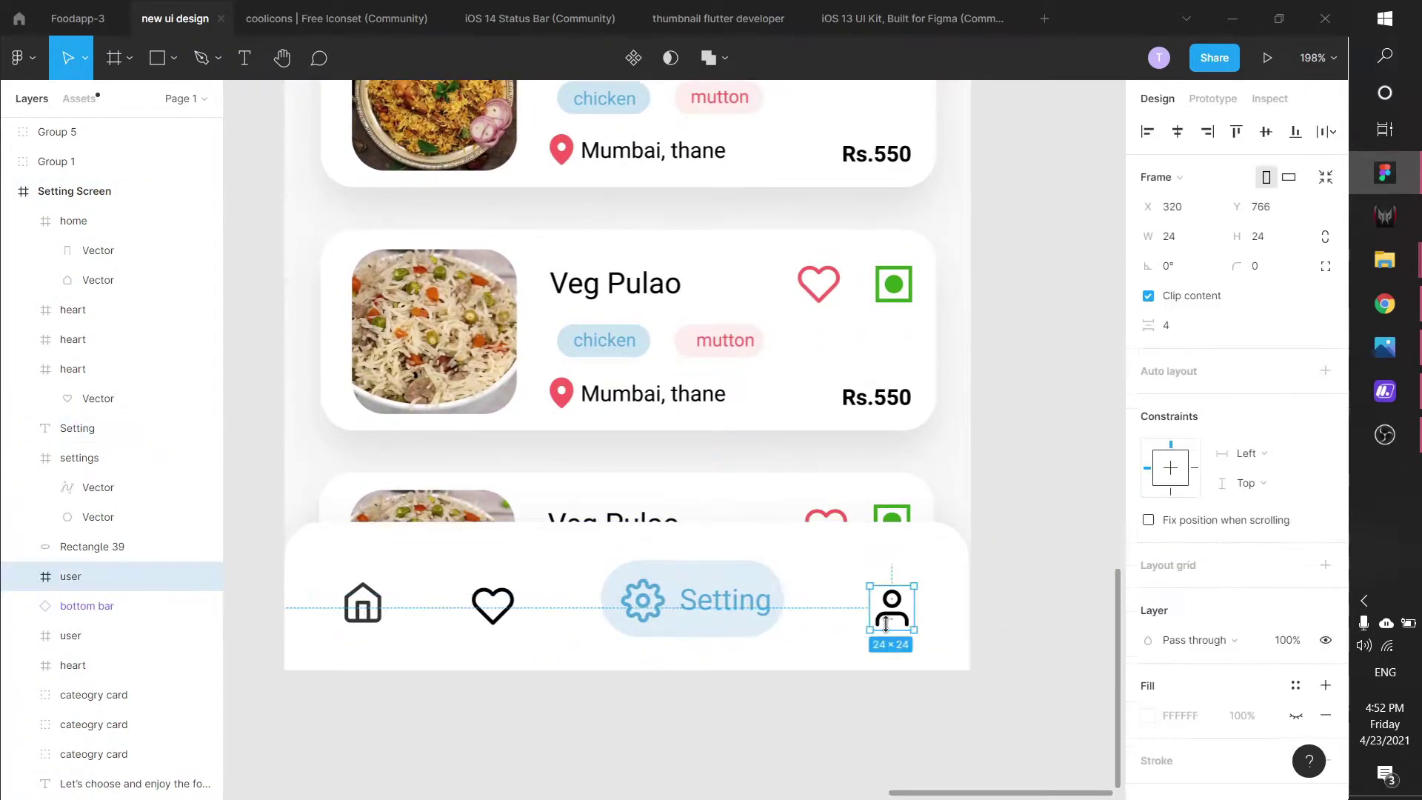
click(730, 631)
drag(118, 547, 115, 590)
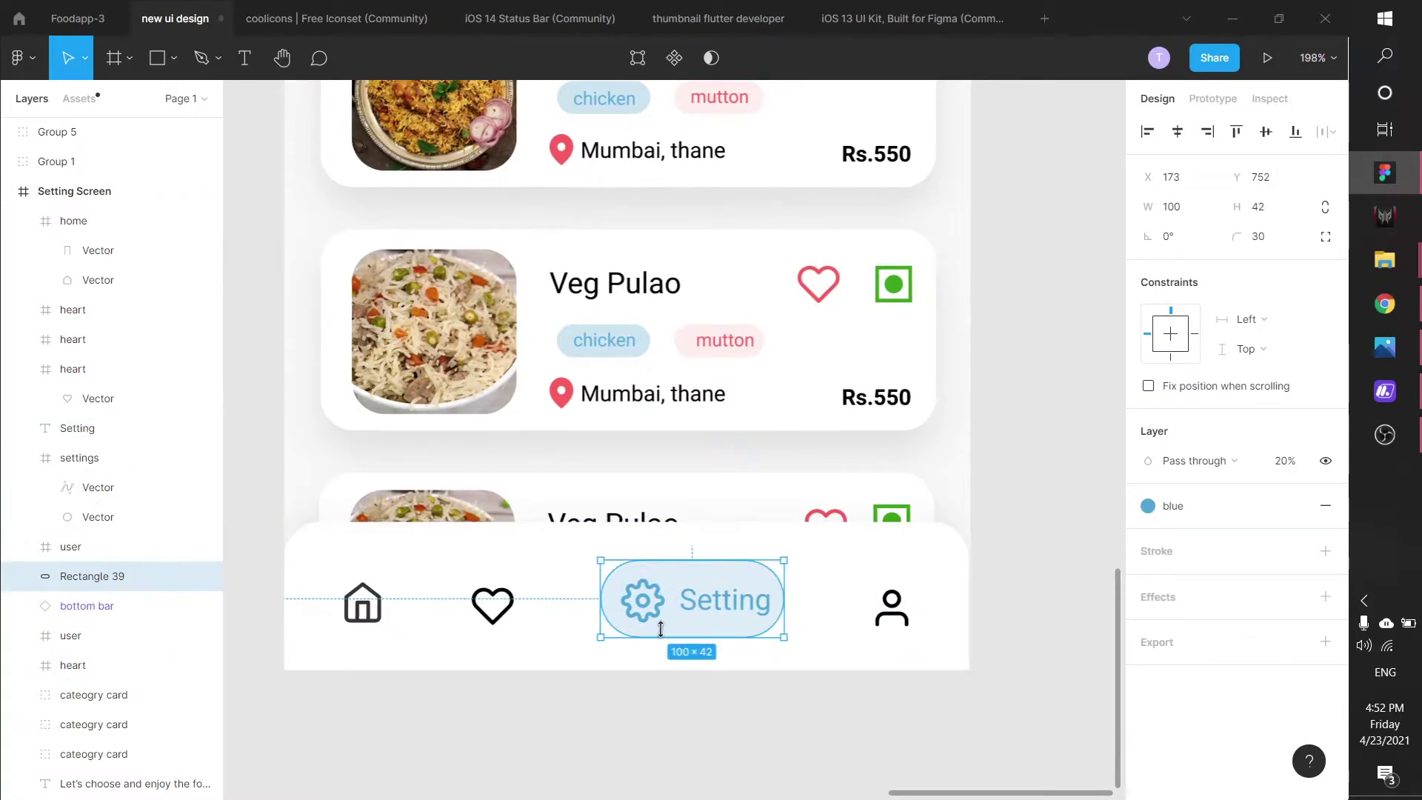
Step: Shift the Setting label, the user icon and the highlight pill toward the far end of the bottom bar, with the pill at X 246, Y 753
click(689, 624)
click(670, 636)
click(738, 615)
drag(738, 615, 845, 620)
click(887, 620)
drag(961, 613, 922, 619)
click(696, 616)
drag(696, 616, 829, 615)
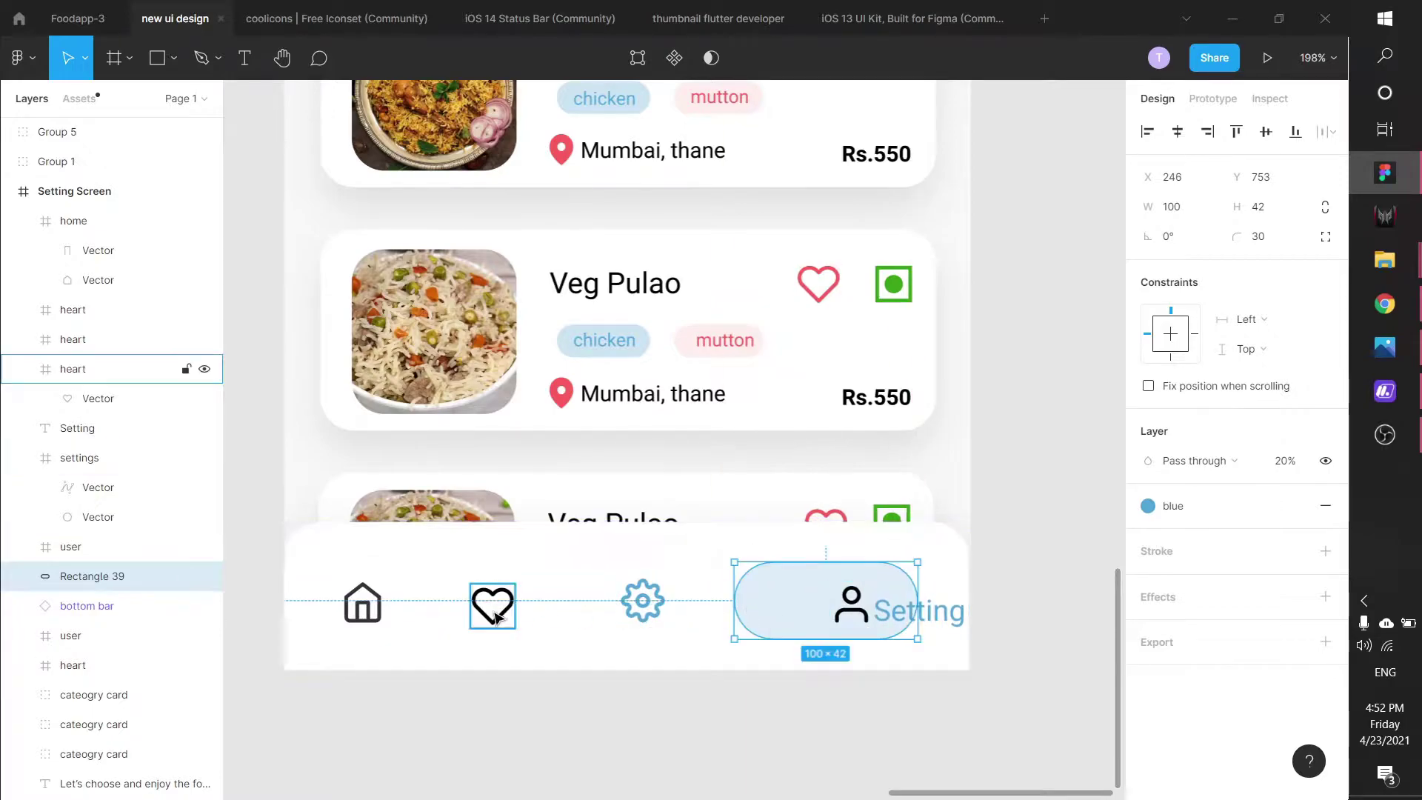
Step: Apply the black colour style to the settings gear icon in the copied screen's bottom bar
click(642, 601)
scroll(1237, 646, down, 3)
click(1290, 640)
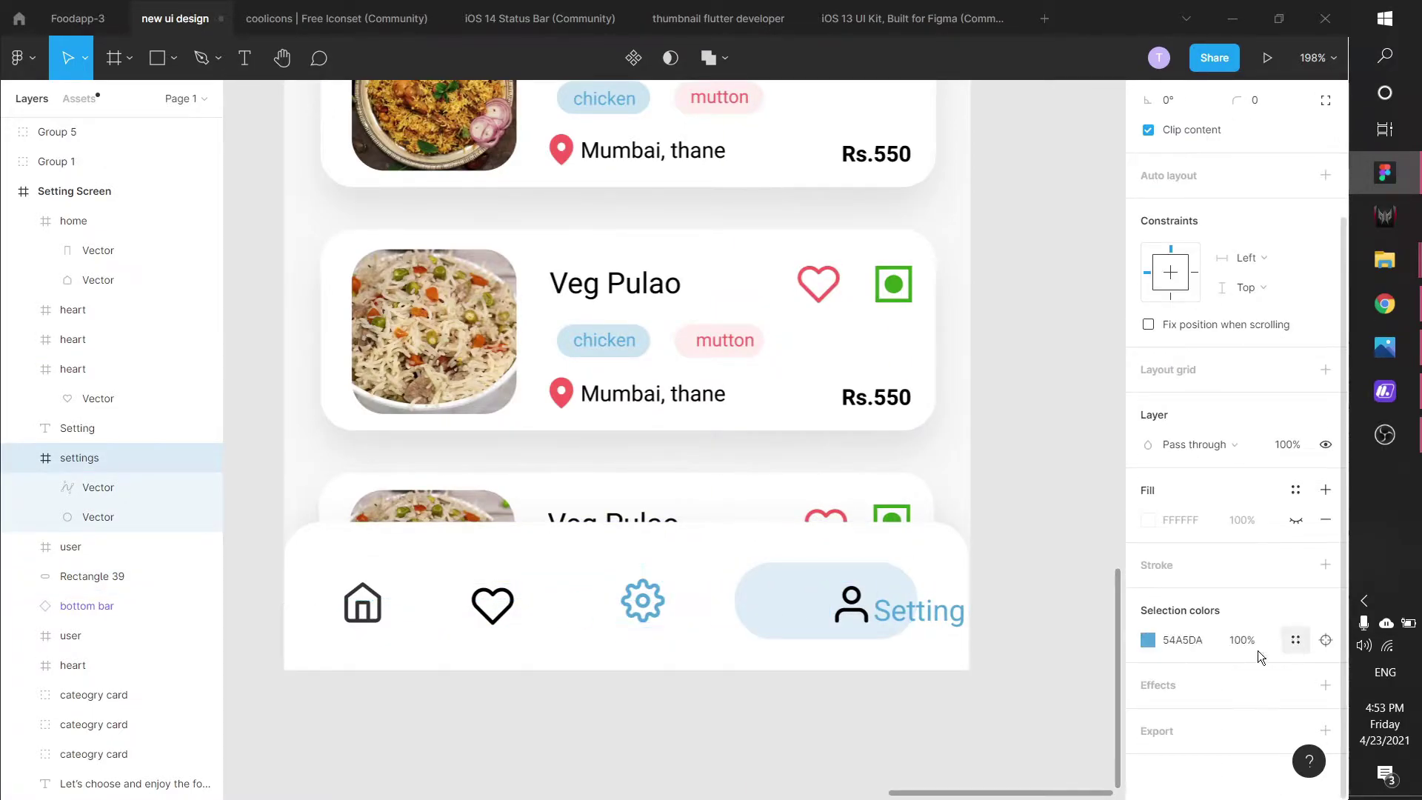
click(1294, 641)
click(1036, 667)
click(374, 618)
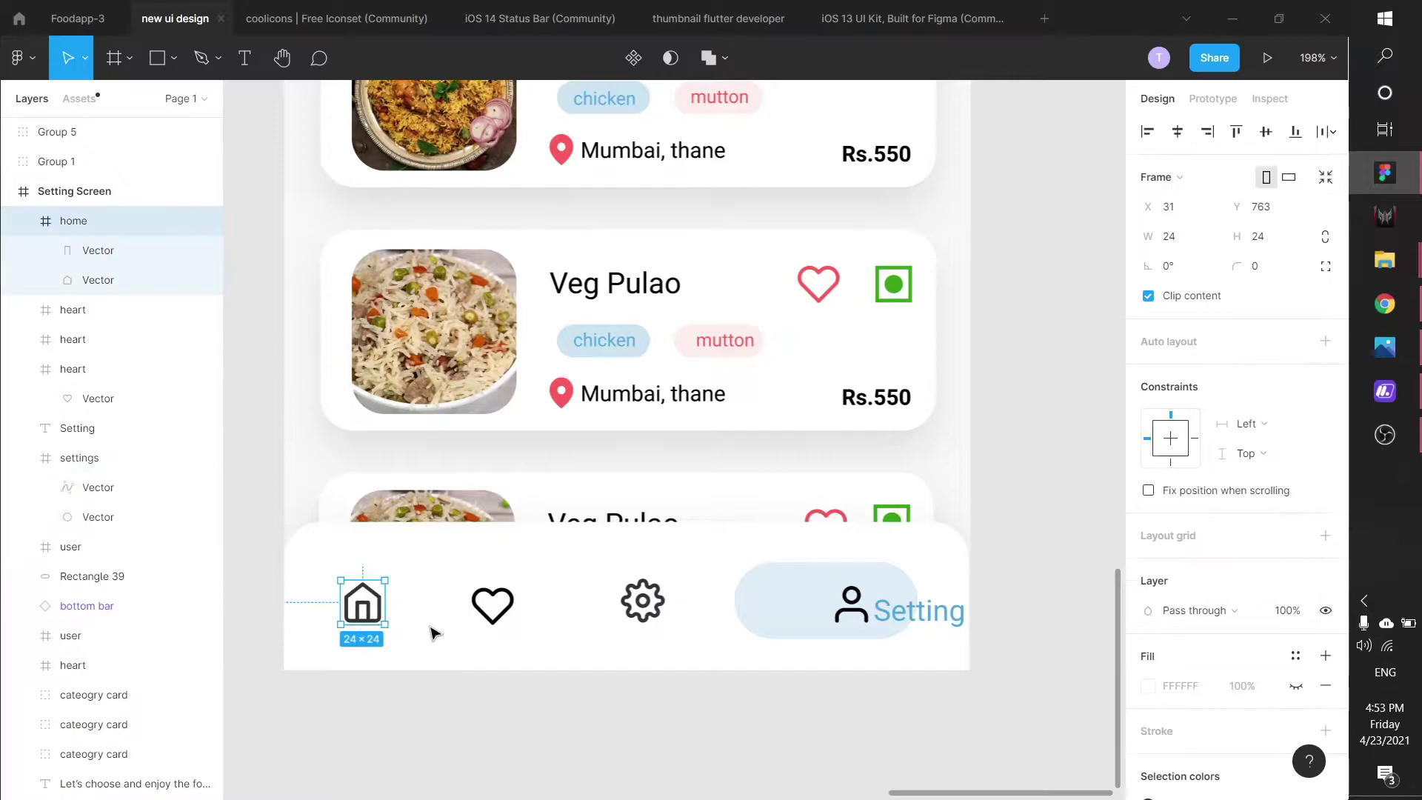
shift+click(492, 606)
shift+click(642, 601)
shift+click(851, 603)
shift+click(792, 611)
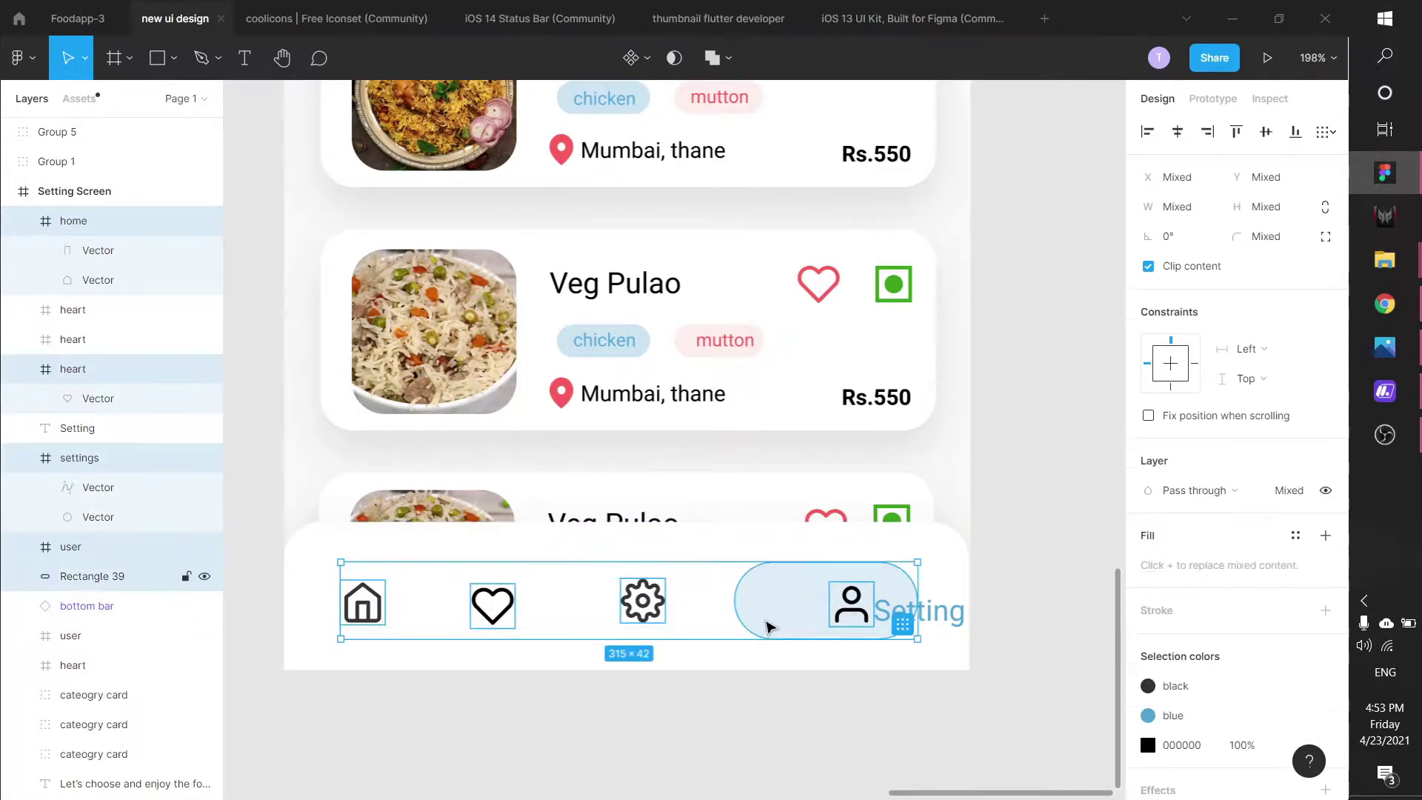
key(Escape)
Step: Distribute the home, heart and settings icons and the highlight pill with equal horizontal spacing
click(767, 627)
shift+click(642, 602)
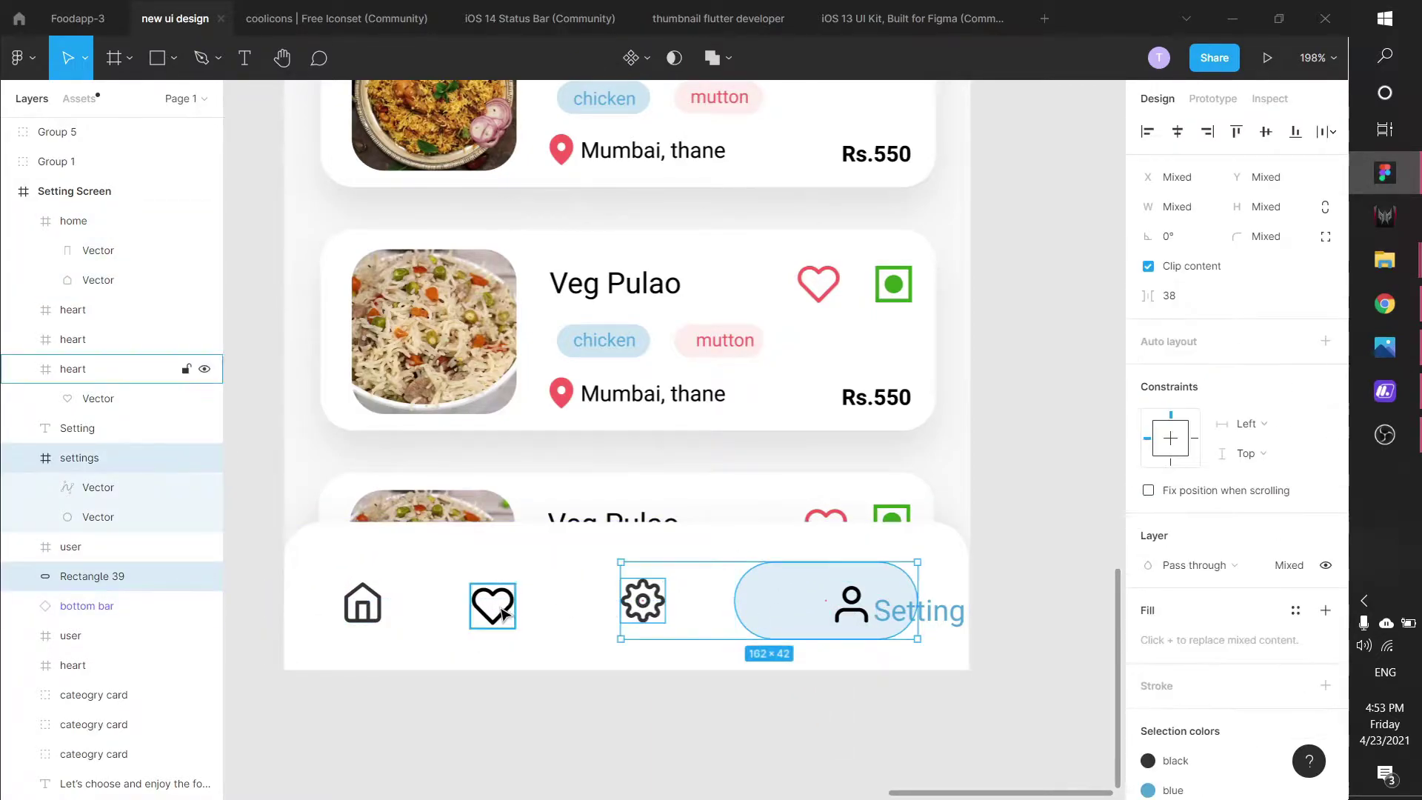
shift+click(493, 606)
shift+click(373, 614)
click(1329, 132)
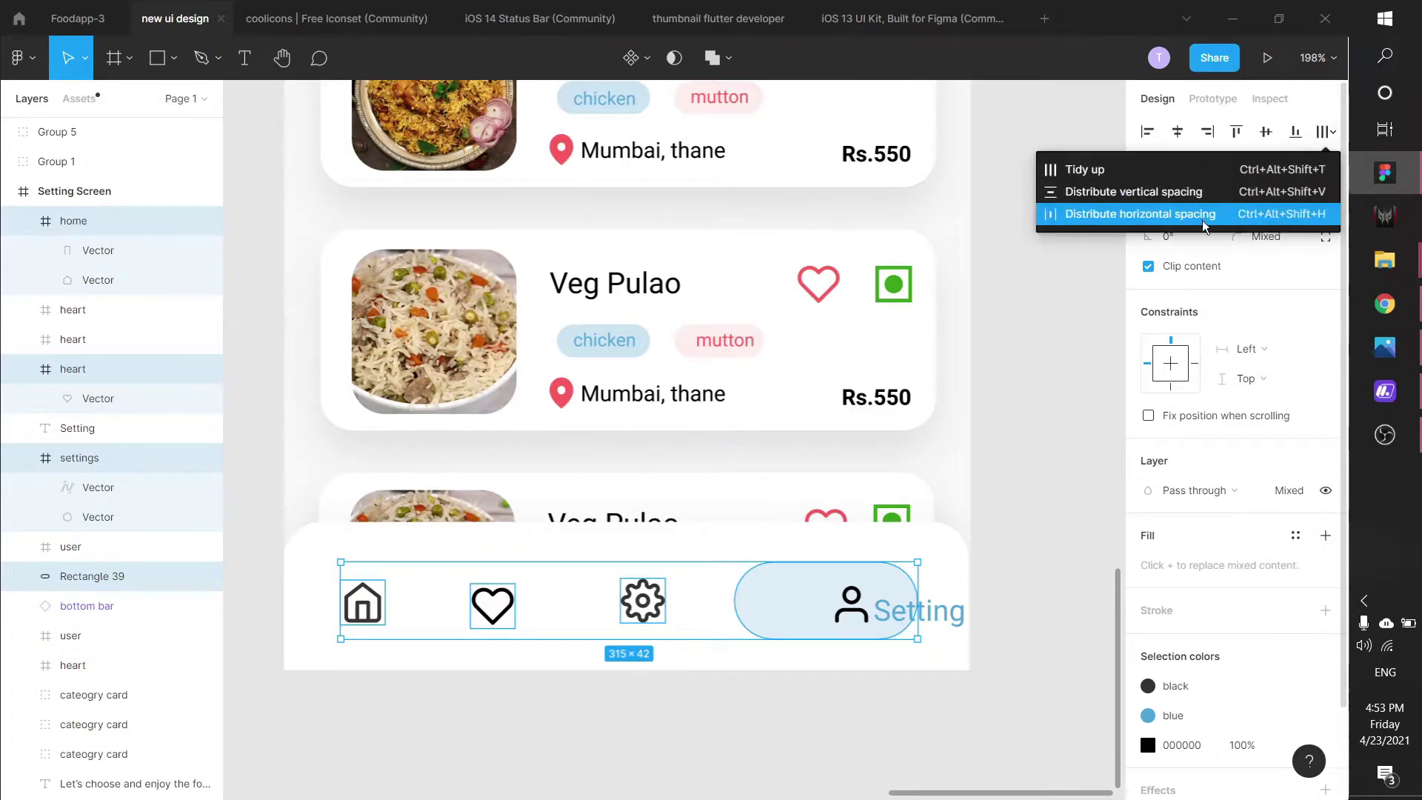
click(1212, 216)
Step: Place the user icon and the text label inside the highlight pill and change the label to "Profile"
drag(859, 604, 791, 605)
drag(902, 613, 838, 604)
text(Profile)
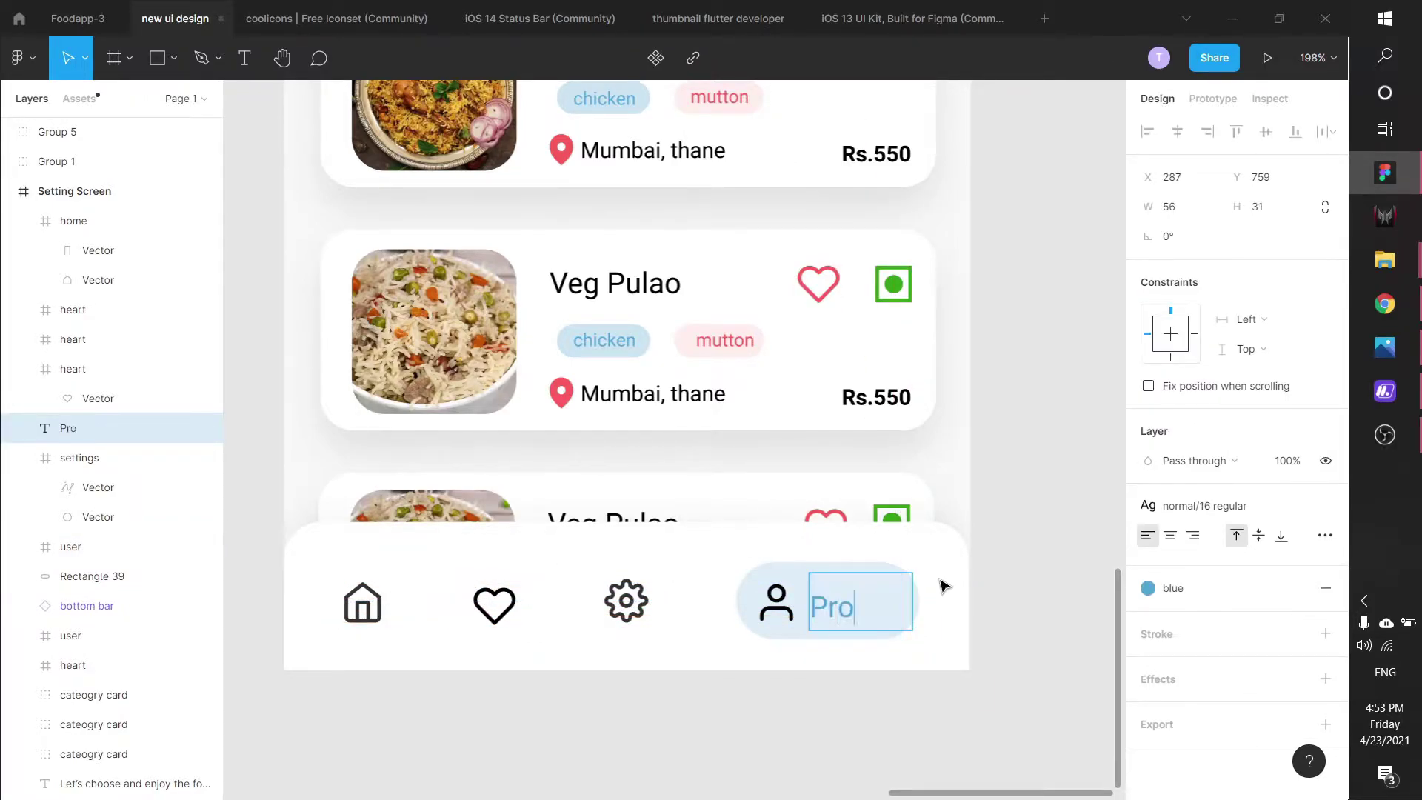
click(934, 752)
Step: Apply the blue colour style to the user icon beside the Profile label
click(774, 609)
scroll(1241, 518, down, 3)
click(1295, 640)
click(981, 721)
click(1066, 622)
Step: Review the four app screens side by side, comparing their layouts and bottom bars
scroll(961, 533, down, 5)
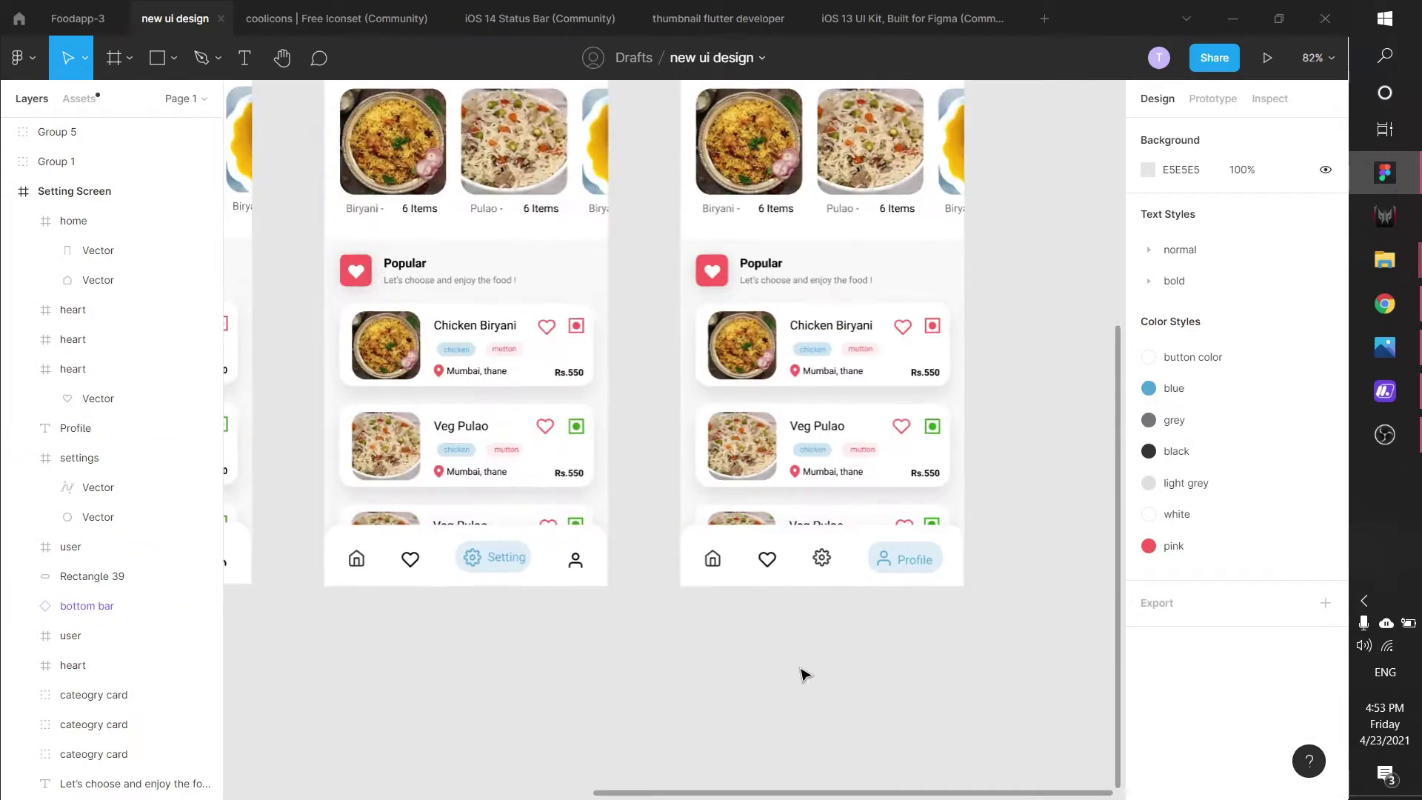
drag(501, 610, 1193, 666)
scroll(867, 658, down, 3)
scroll(762, 730, right, 2)
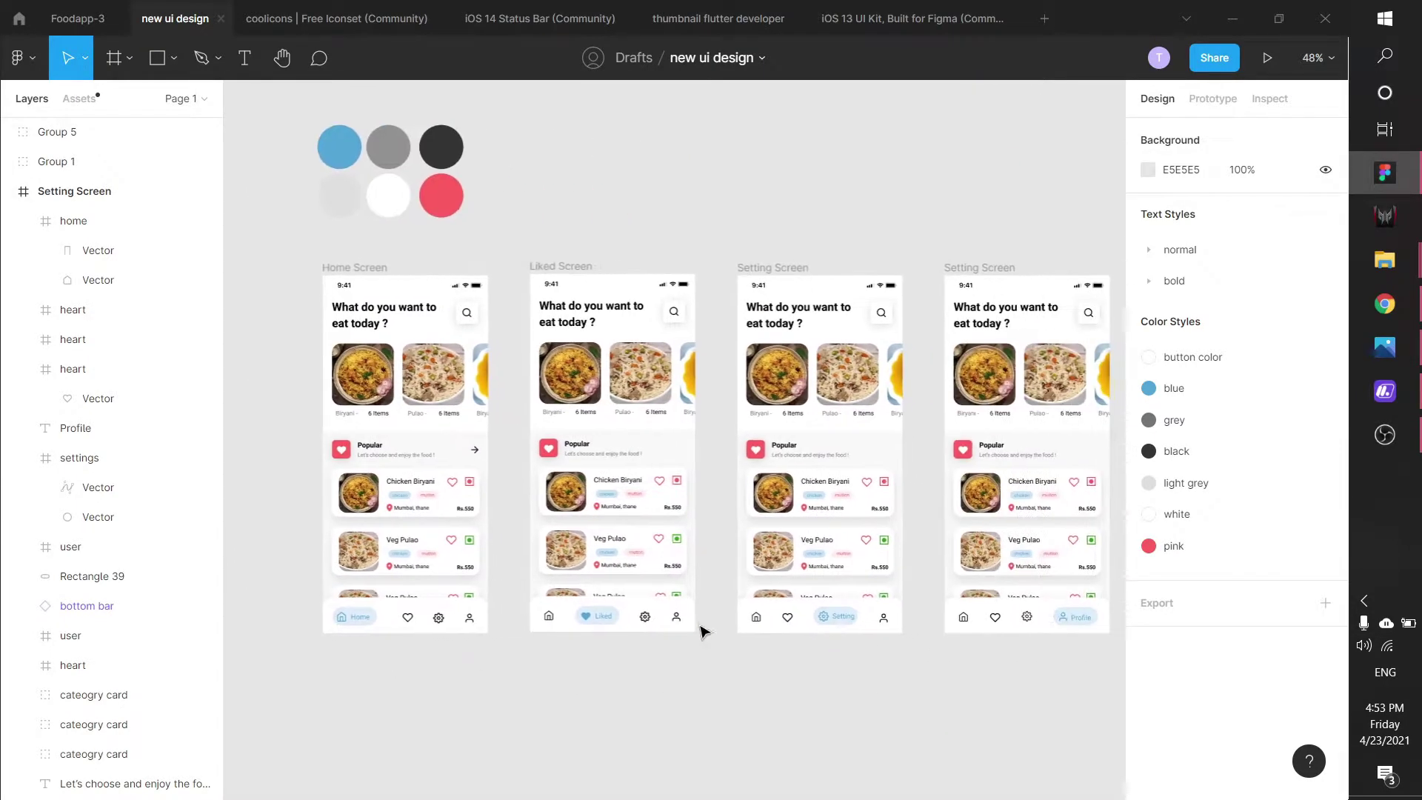
scroll(603, 593, up, 5)
scroll(689, 508, up, 4)
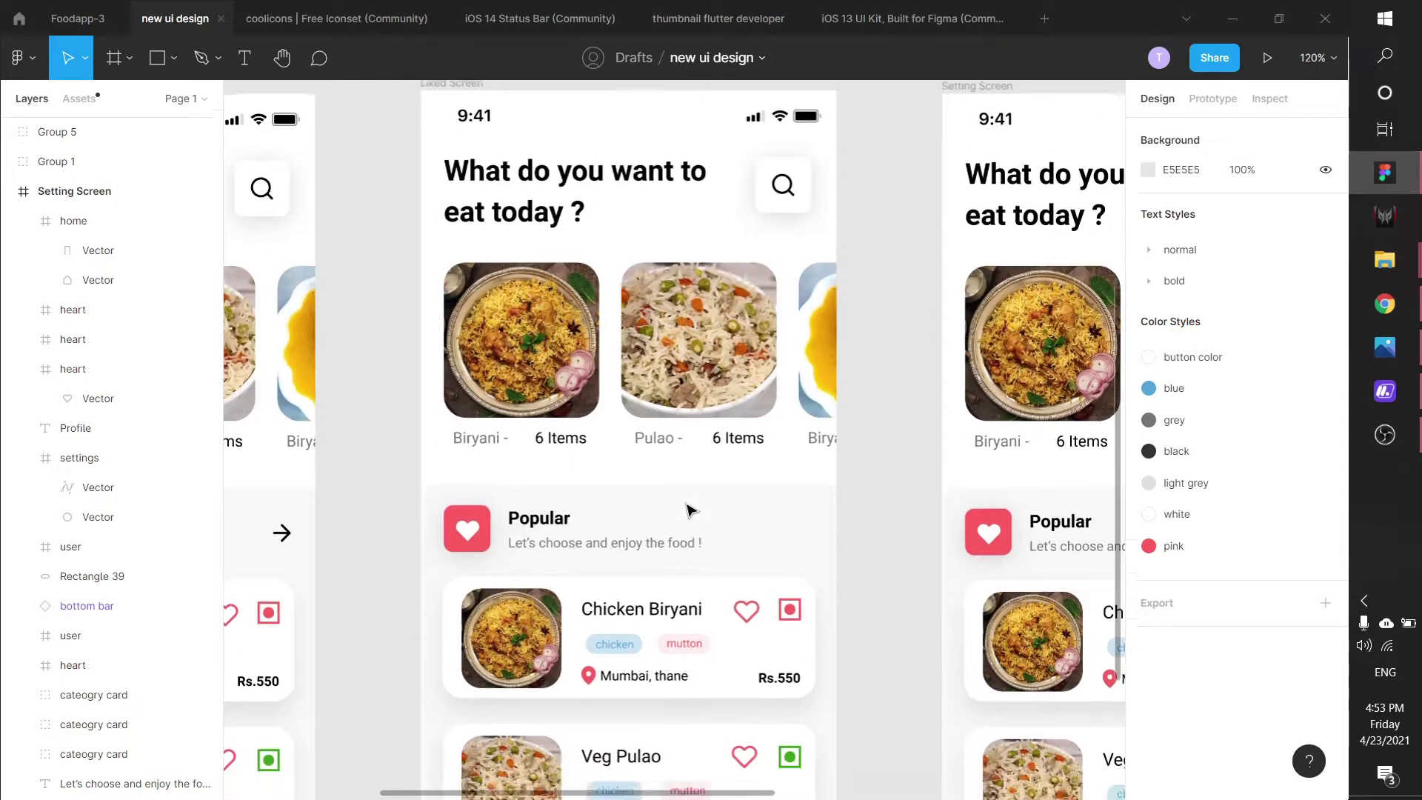
scroll(688, 508, down, 1)
scroll(670, 396, down, 2)
scroll(670, 397, up, 3)
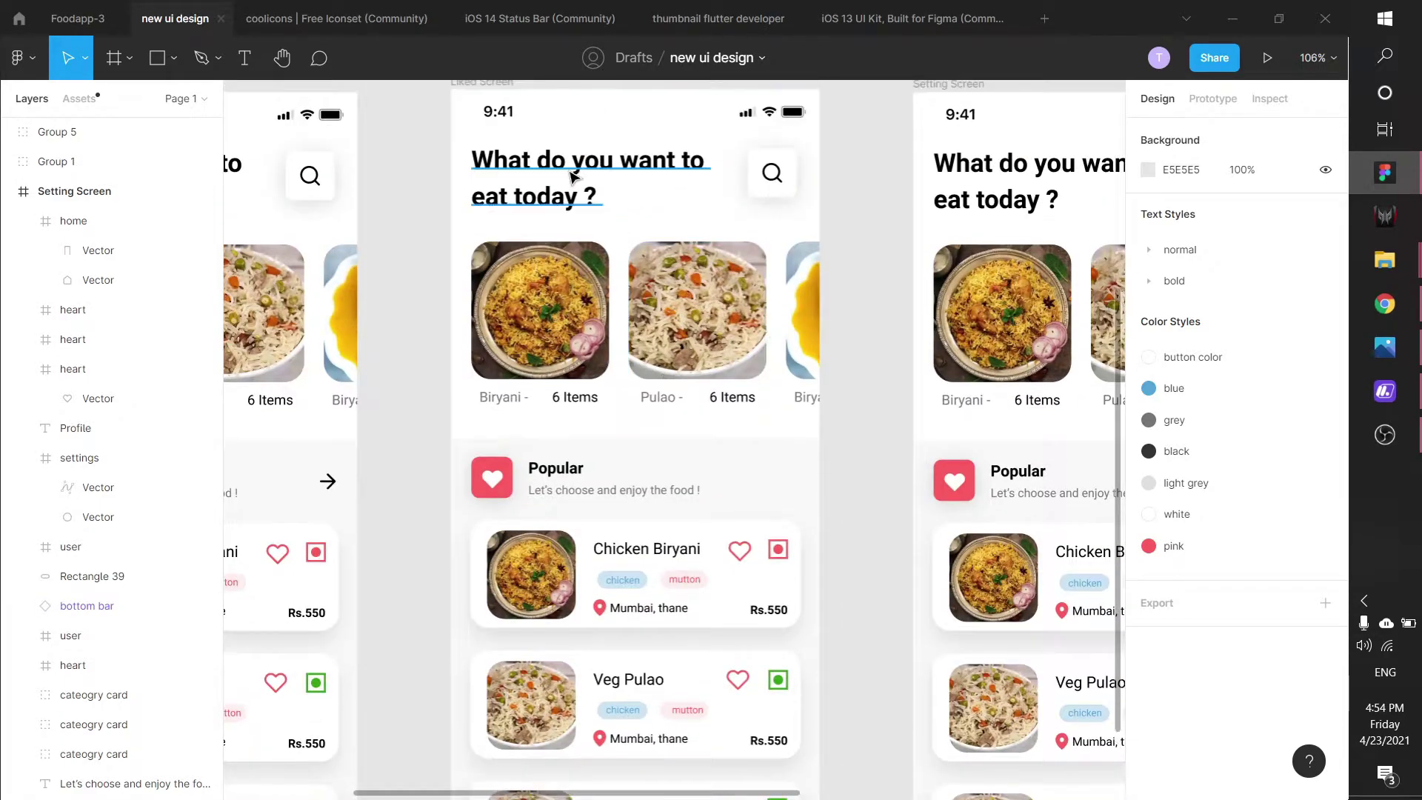
Step: Delete the headline, search button background, first and third category cards, pink heart tile and Popular texts from the Liked Screen
click(571, 176)
click(755, 171)
shift+click(666, 185)
shift+click(577, 304)
shift+click(807, 278)
shift+click(491, 477)
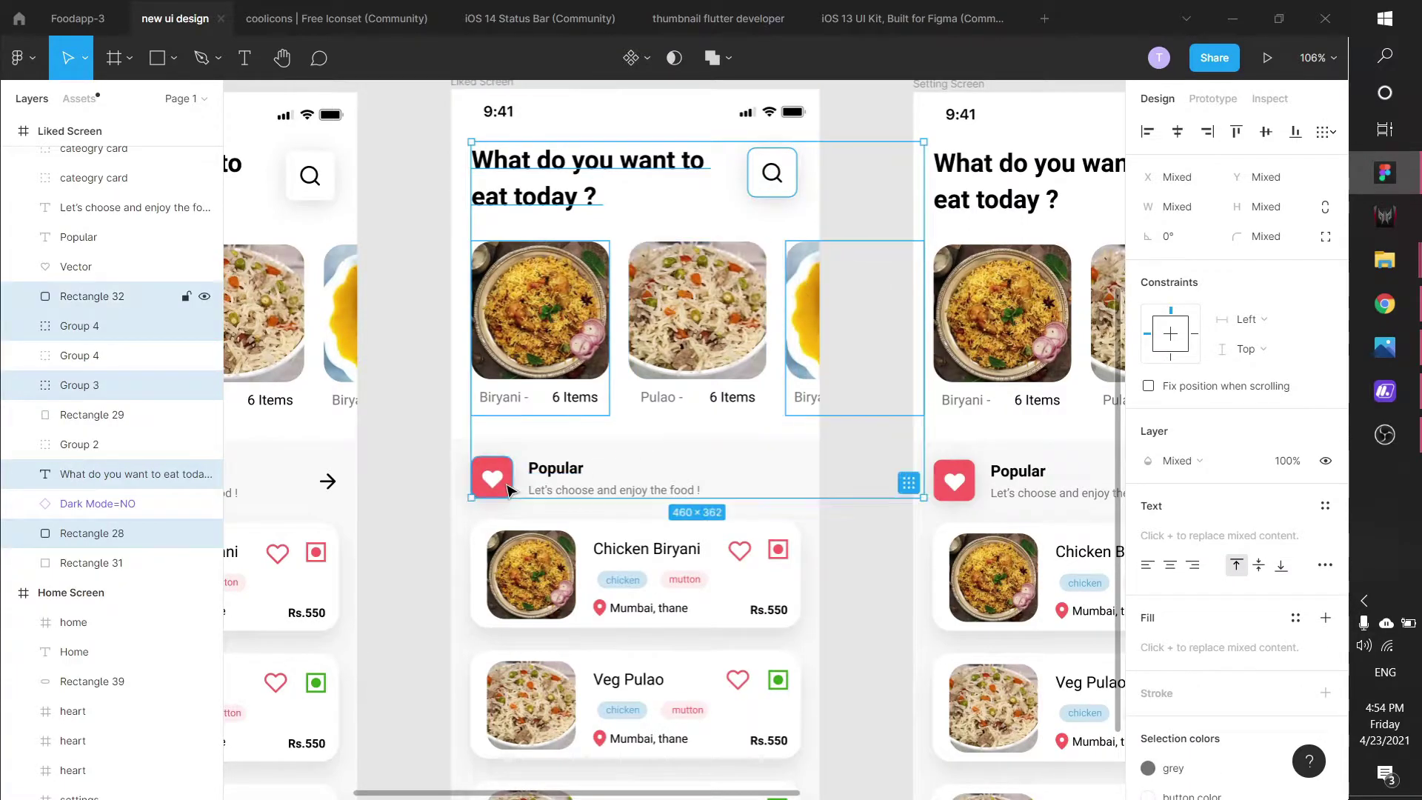
shift+click(555, 468)
shift+click(593, 490)
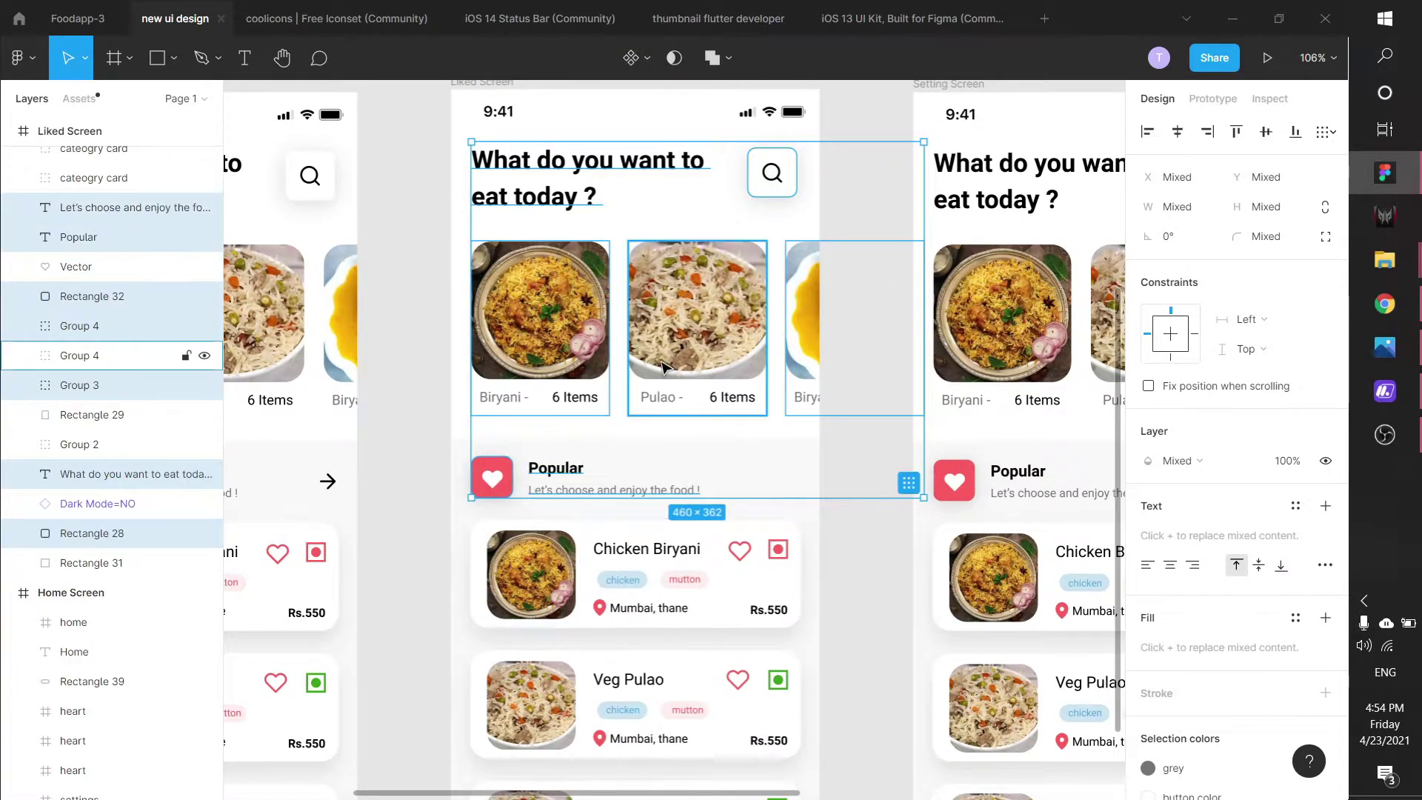
key(Delete)
Step: Delete the remaining Pulao category card and the search icon from the Liked Screen
click(646, 337)
key(Delete)
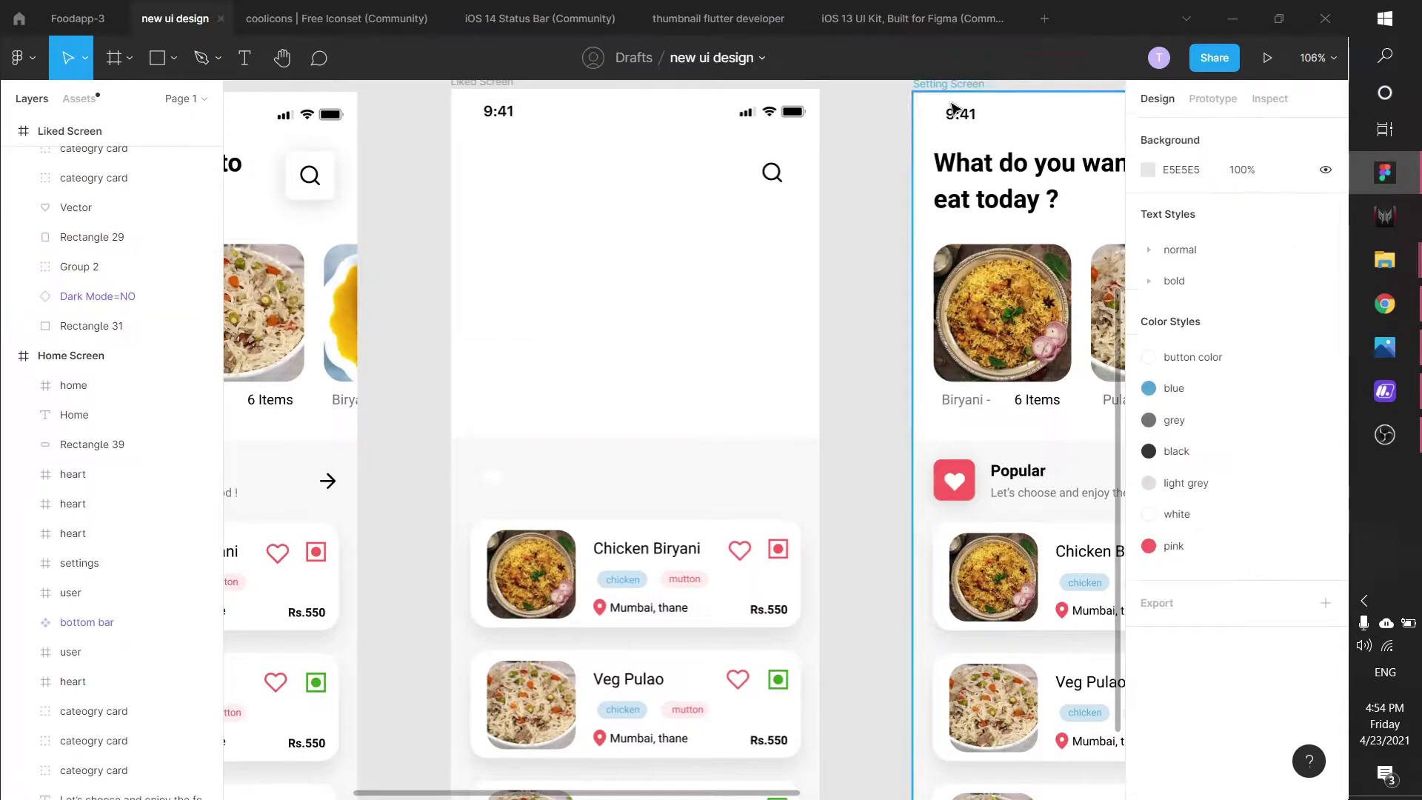
click(777, 180)
key(Delete)
Step: Delete the Liked Screen's white background rectangles and the leftover white heart vector
click(717, 251)
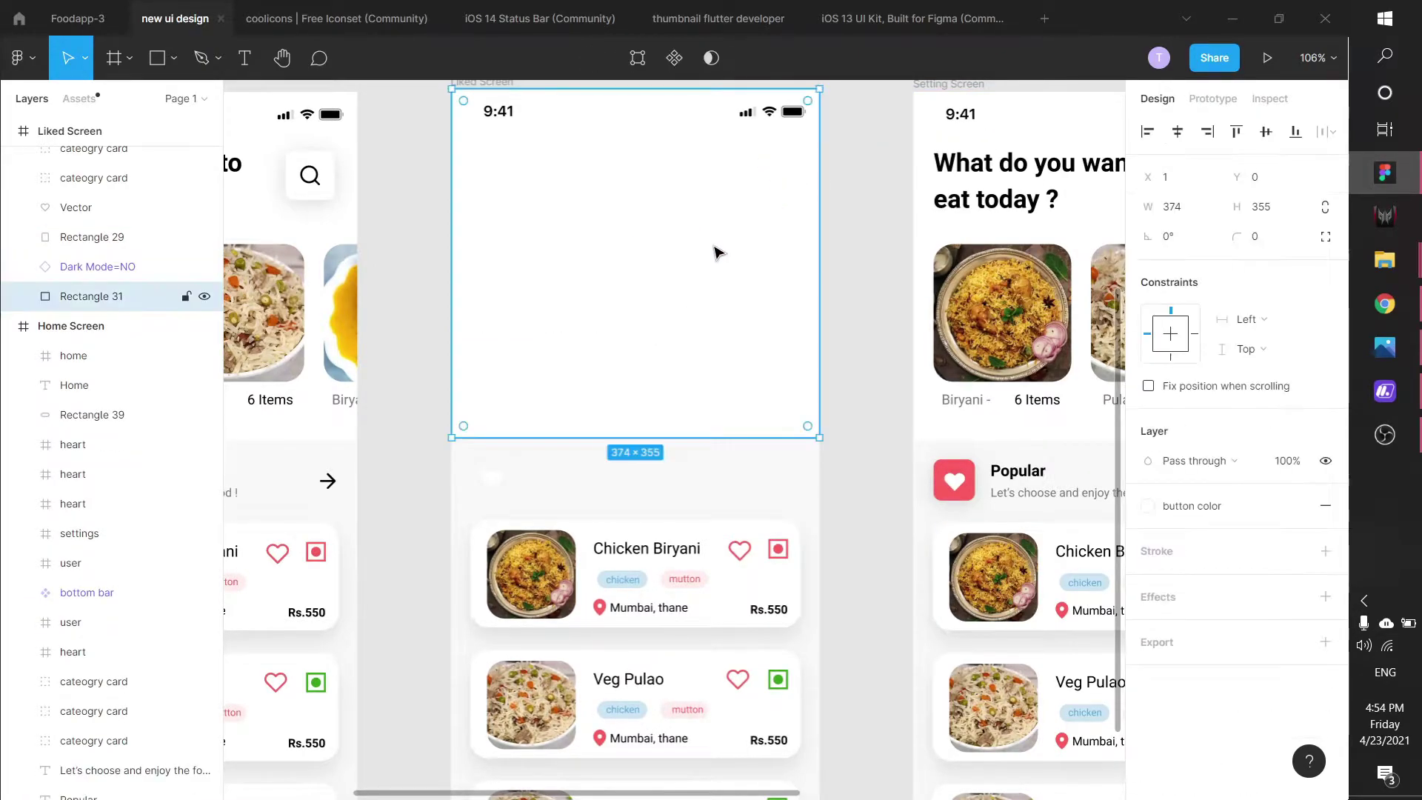
key(Delete)
click(585, 340)
key(Delete)
click(491, 479)
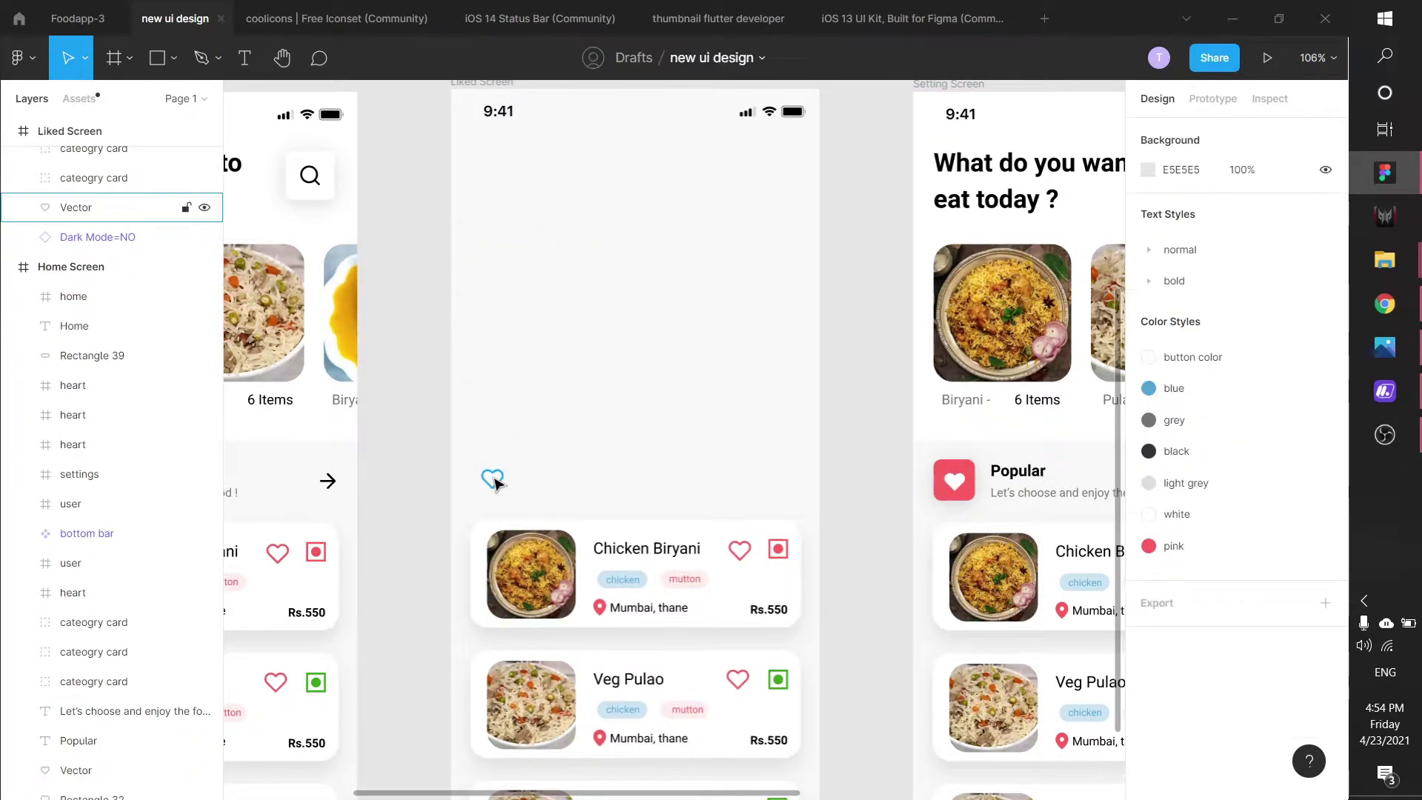
key(Delete)
Step: Move the Chicken Biryani card up near the top of the Liked Screen, below the status bar
scroll(682, 473, down, 3)
scroll(696, 449, up, 1)
click(739, 422)
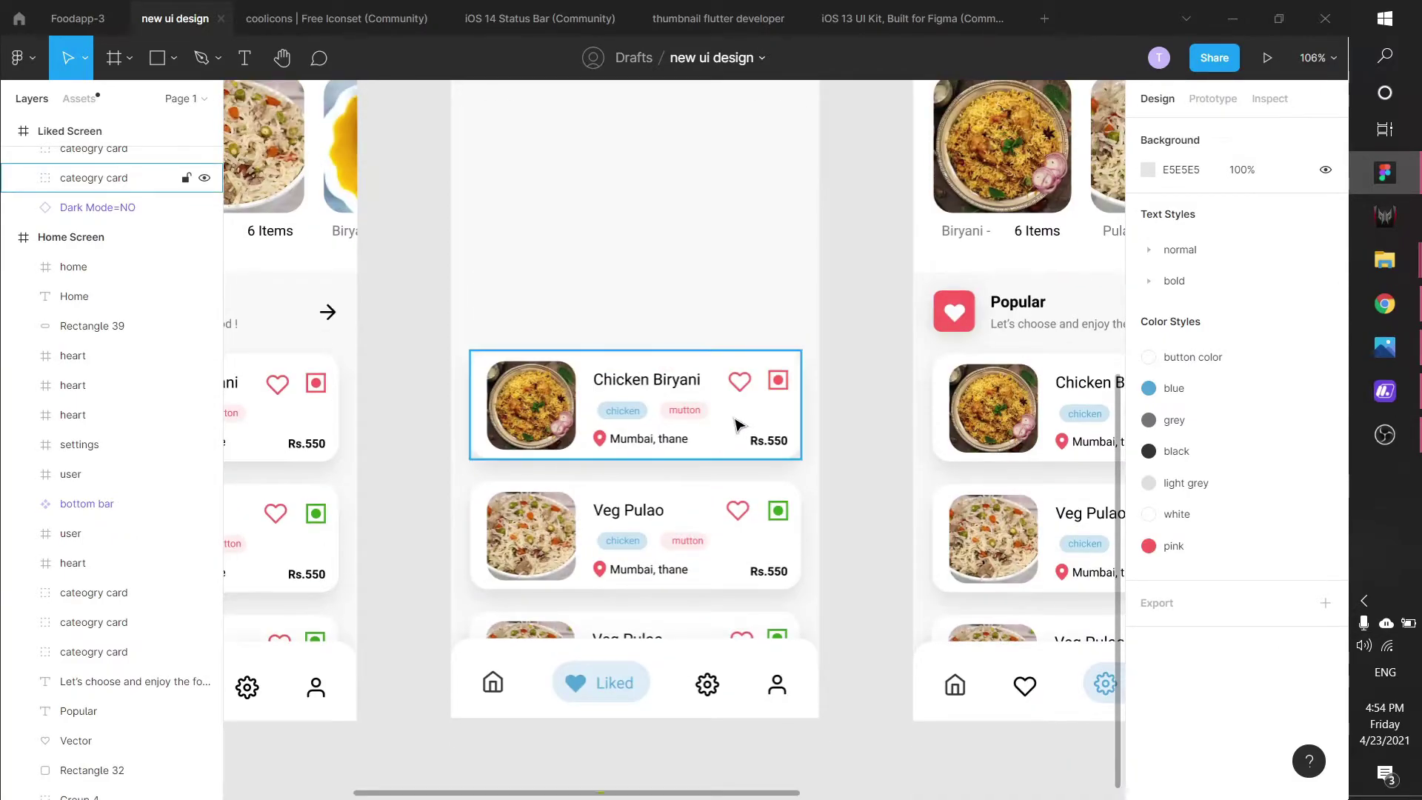
drag(750, 381, 717, 287)
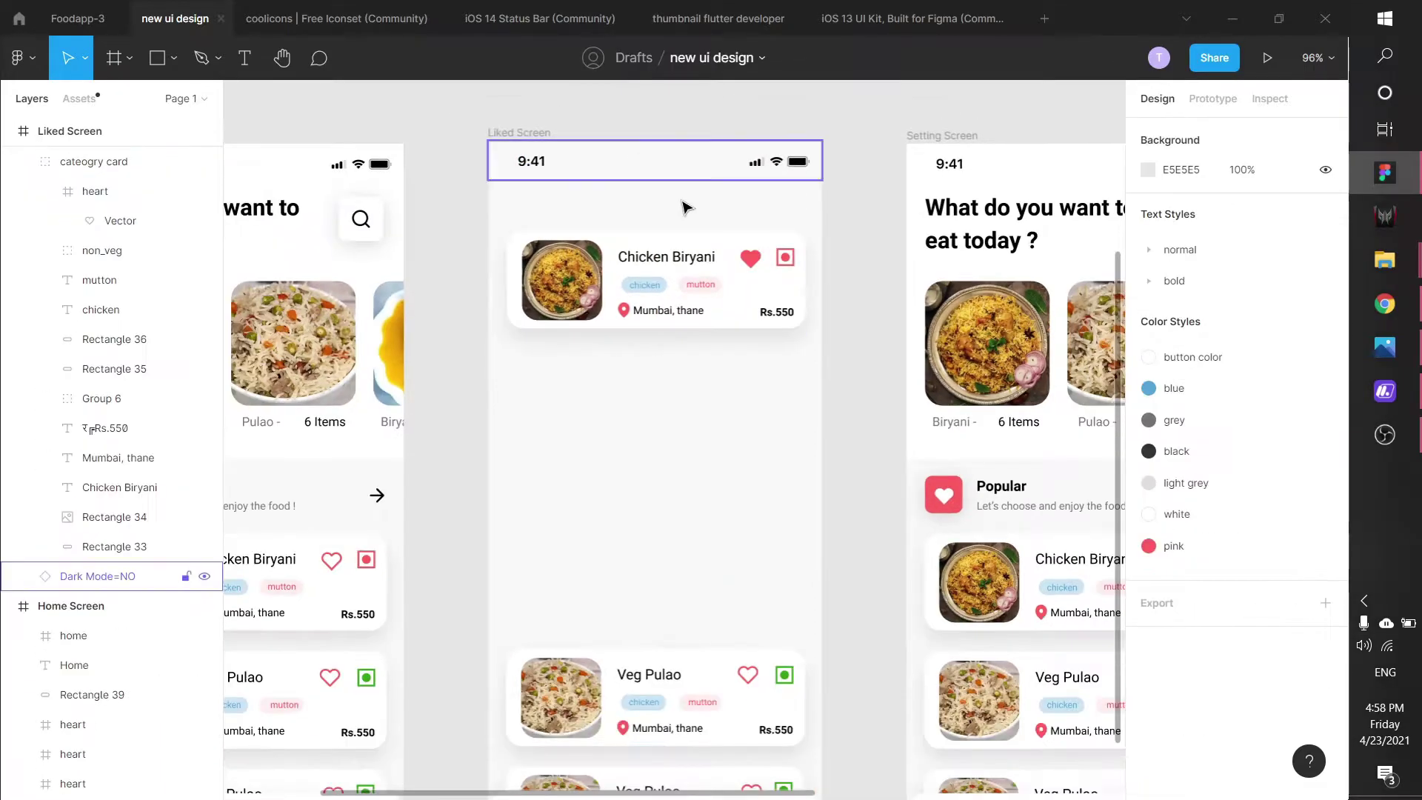
Step: Open the Feather Icons plugin
click(613, 222)
click(575, 187)
right_click(599, 110)
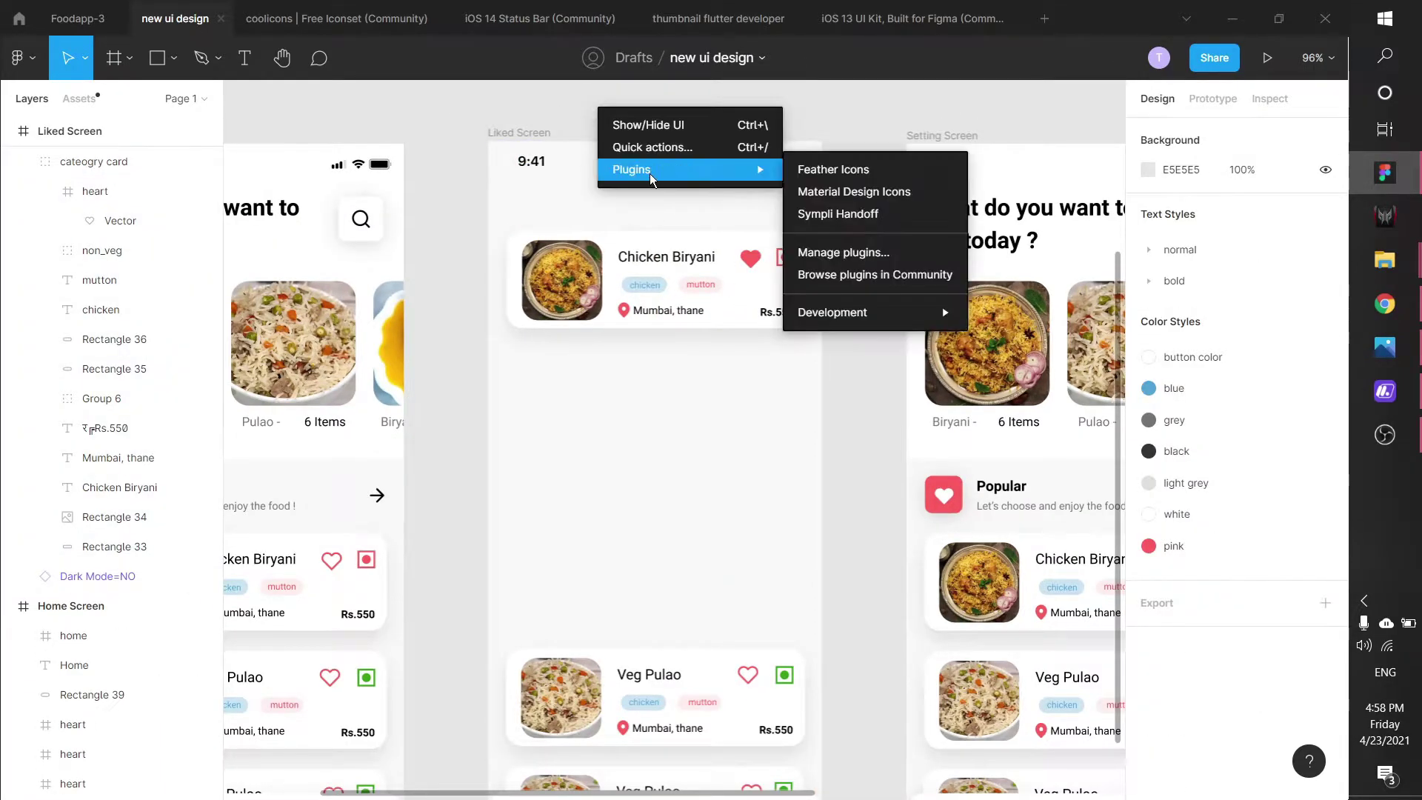
click(733, 241)
click(612, 234)
click(730, 453)
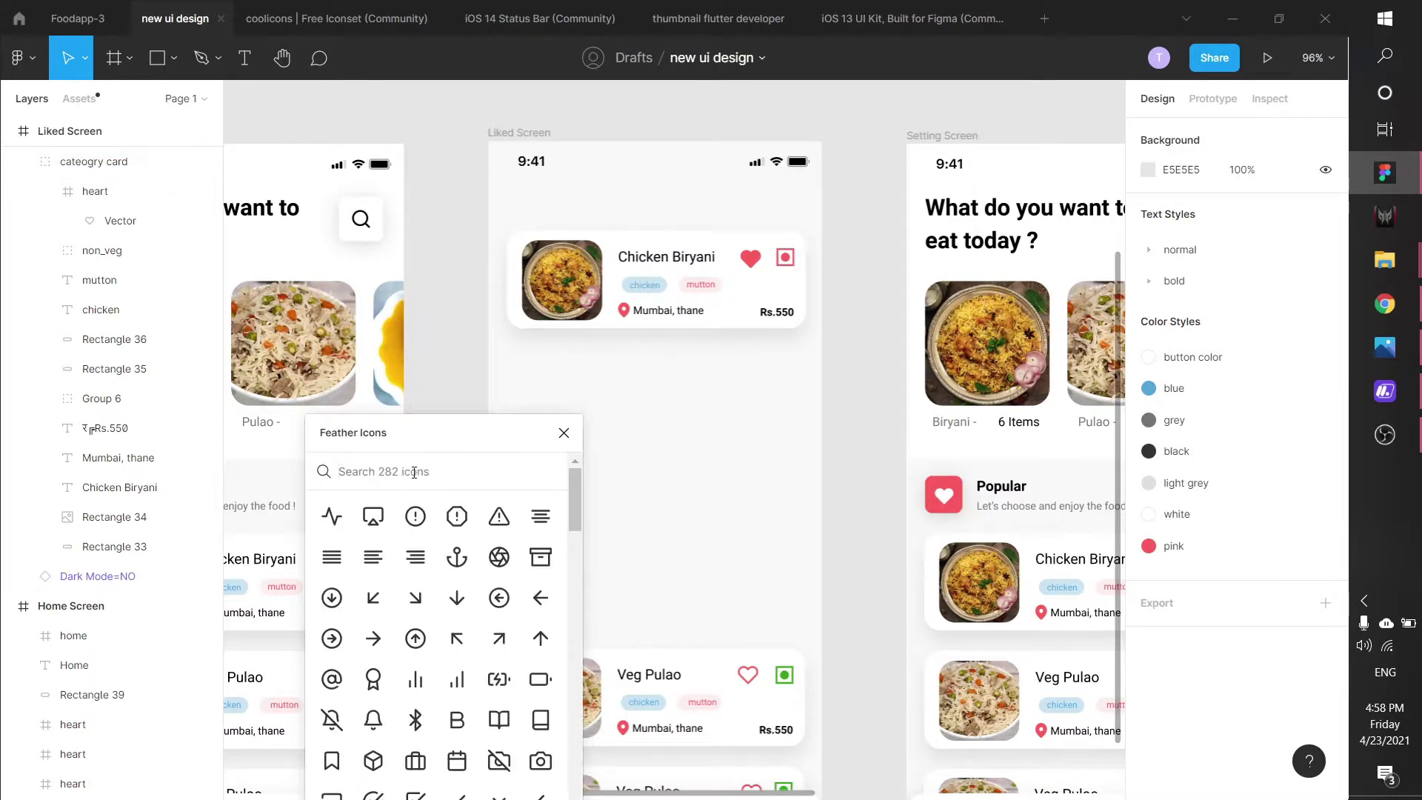
Step: Browse the Feather Icons library for a suitable icon for the Liked Screen's header, then close the plugin
text(cal)
key(BackSpace)
key(BackSpace)
key(BackSpace)
scroll(431, 691, down, 10)
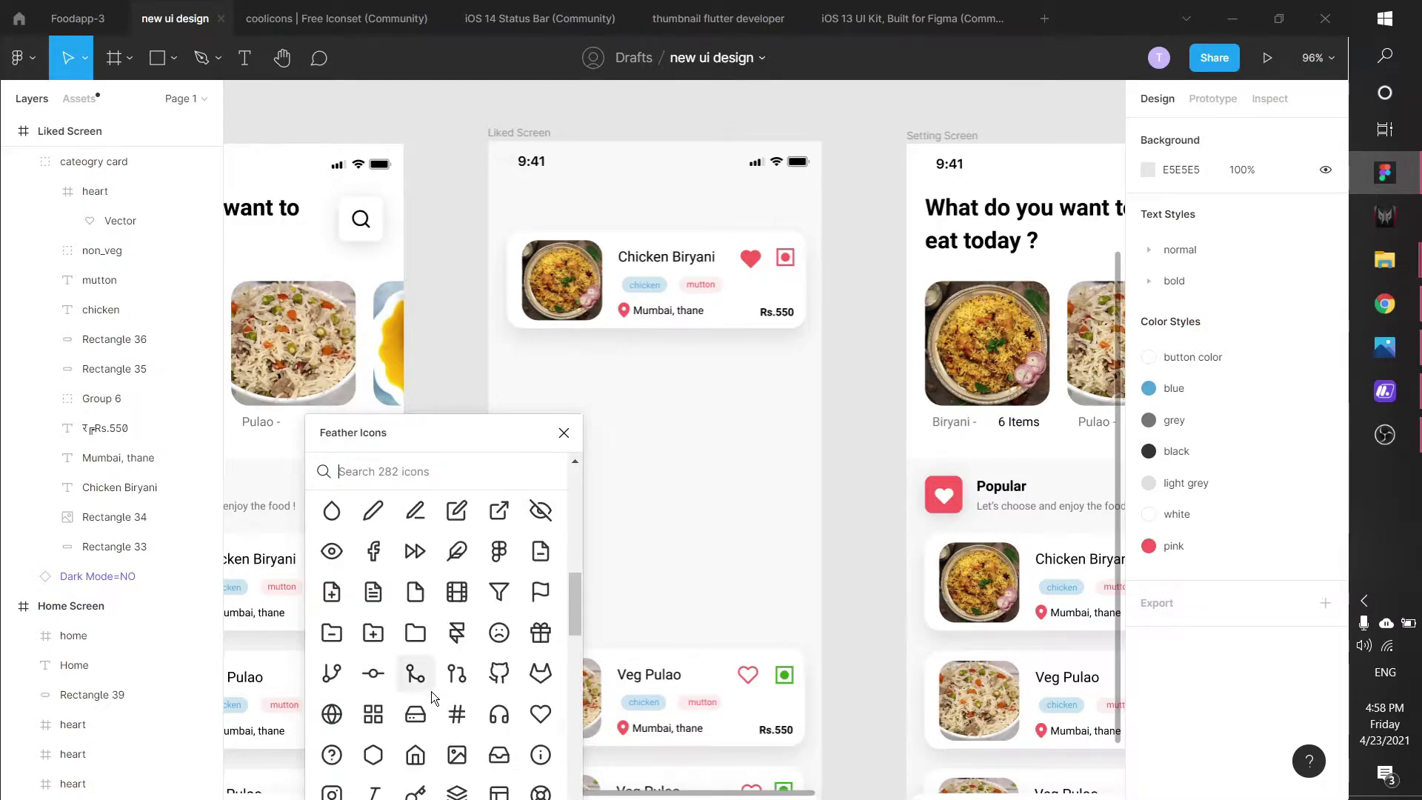
scroll(430, 691, up, 10)
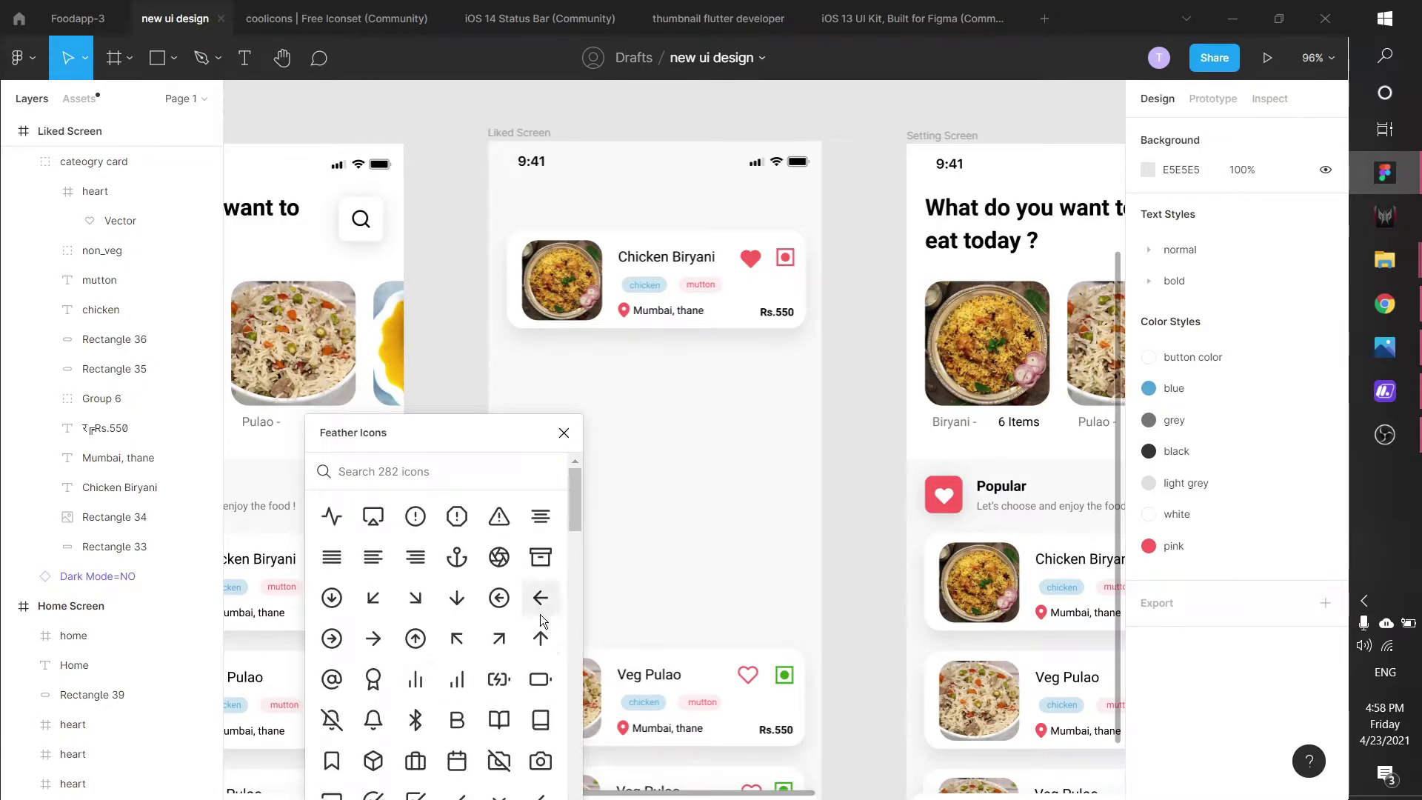
scroll(536, 603, down, 6)
scroll(493, 656, up, 6)
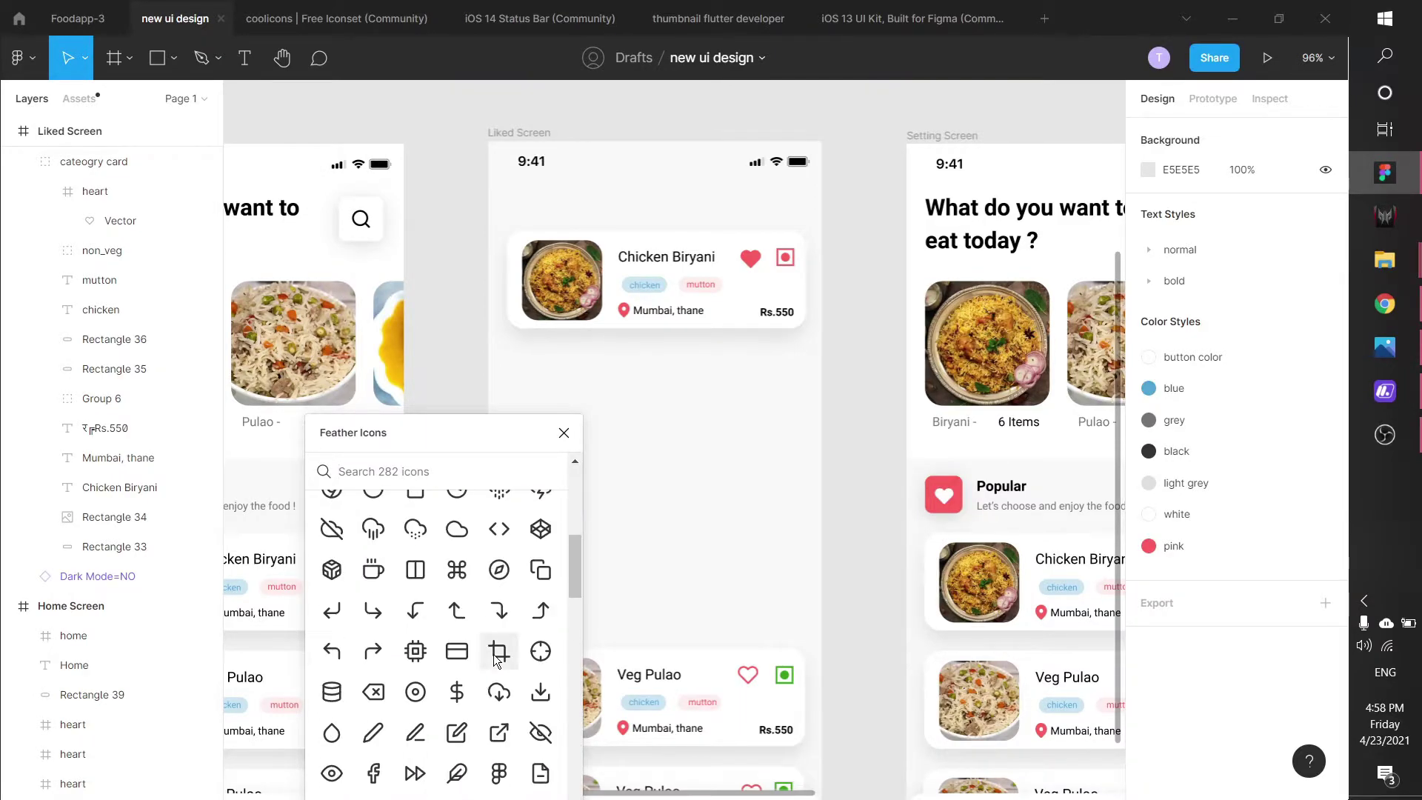
click(564, 433)
Step: Copy the chevron_big_left arrow from the coolicons file and place it in the Liked Screen's header at X 21, Y 50
right_click(578, 103)
mouse_move(607, 165)
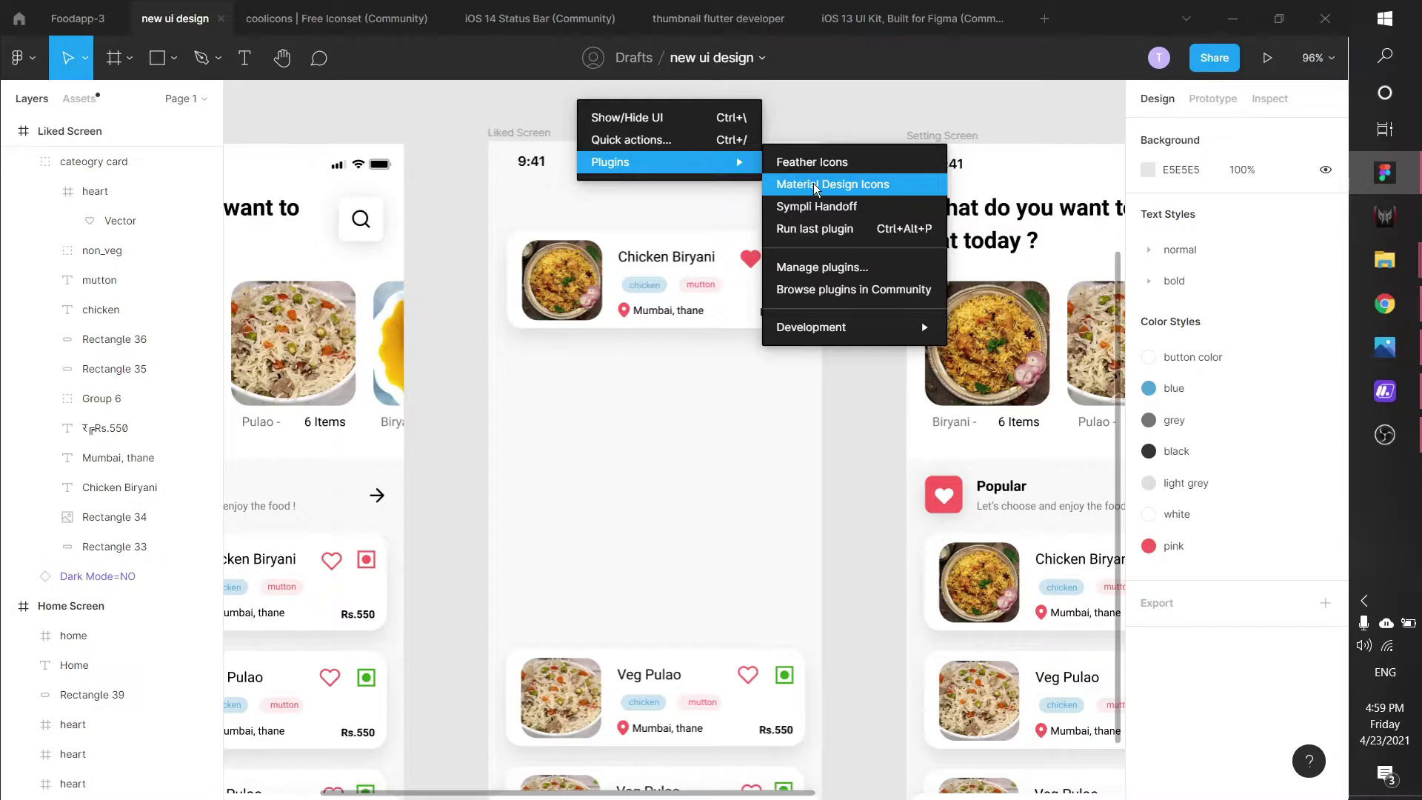
click(320, 15)
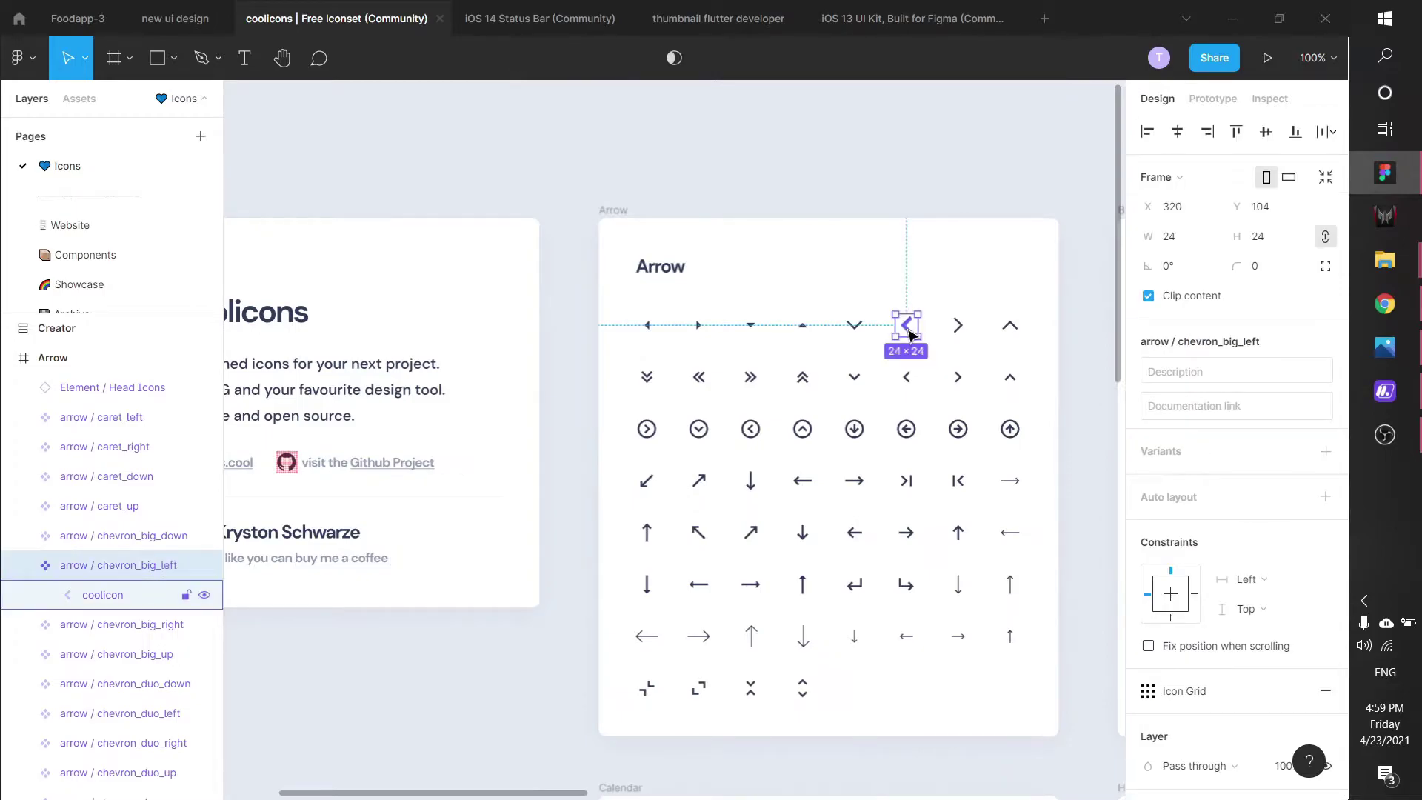
click(175, 17)
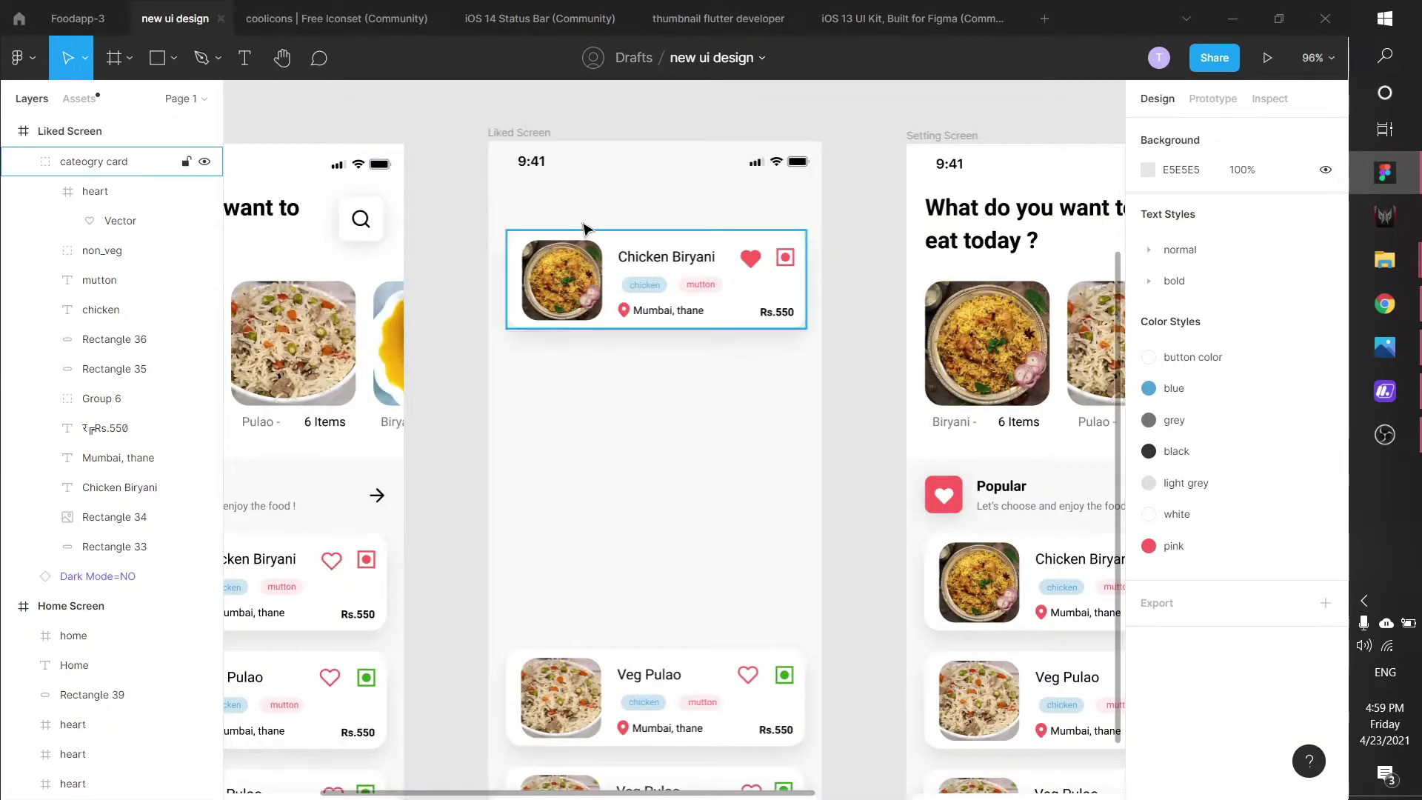
key(ctrl+v)
drag(673, 439, 523, 200)
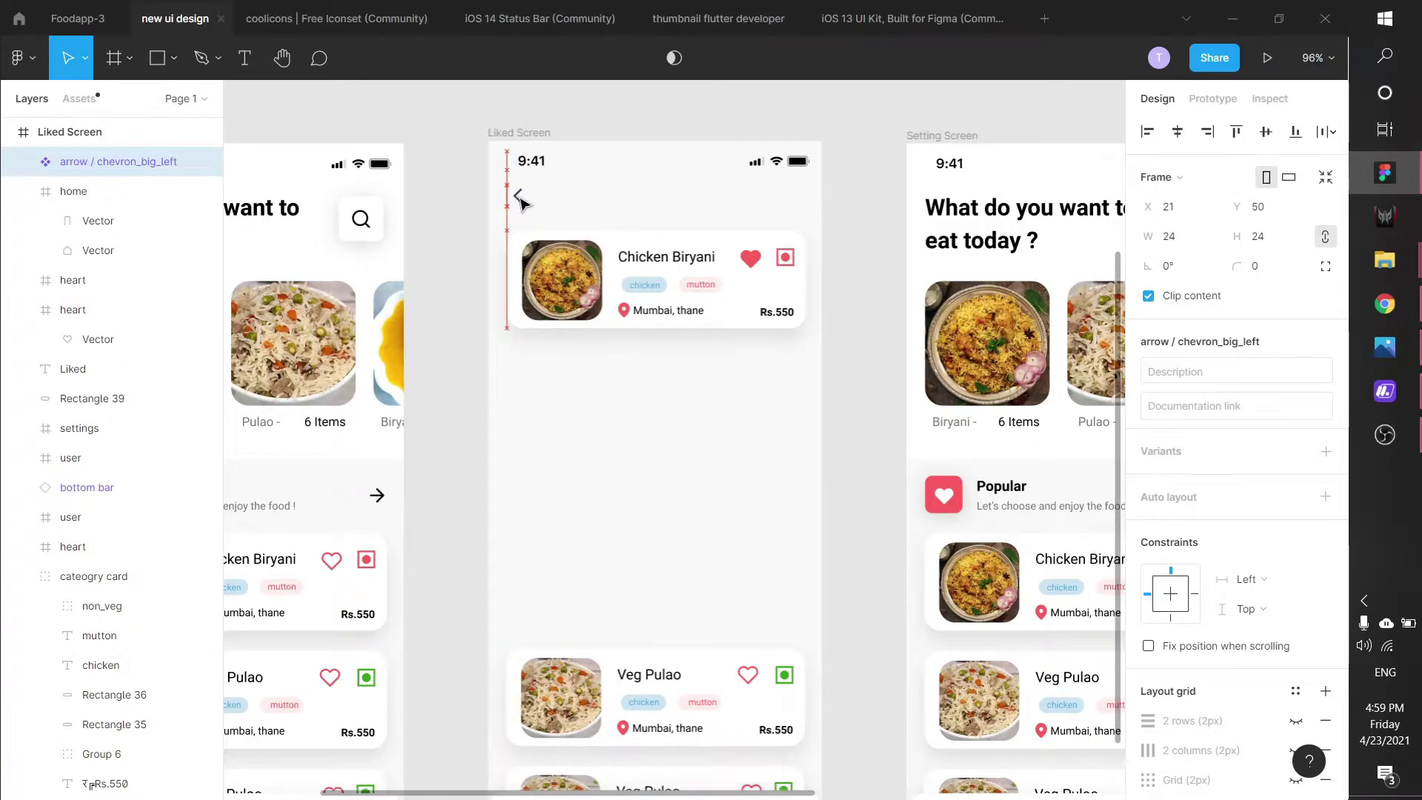
click(690, 193)
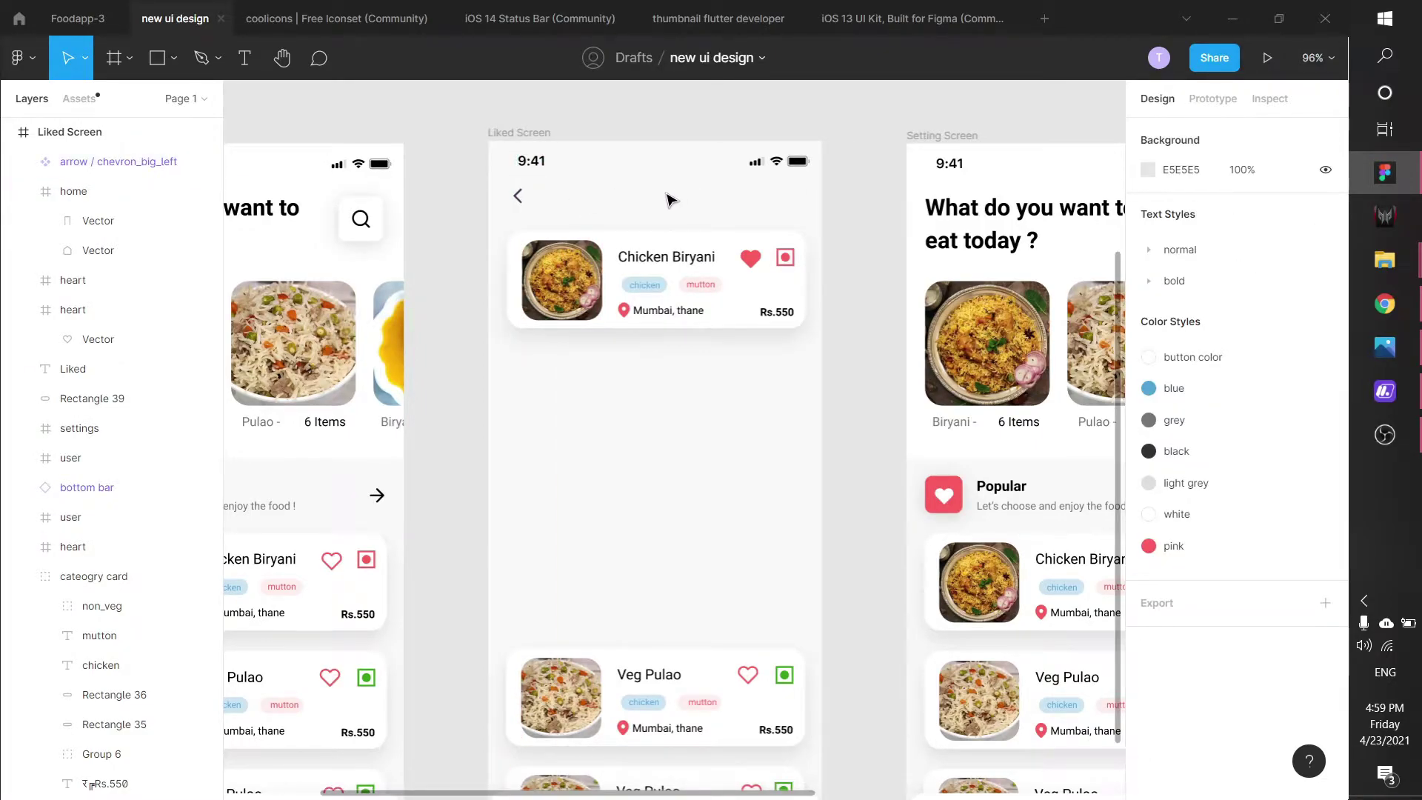
Step: Add the text "Your Liked dishes" to the Liked Screen's header, near the back arrow
click(517, 194)
click(553, 192)
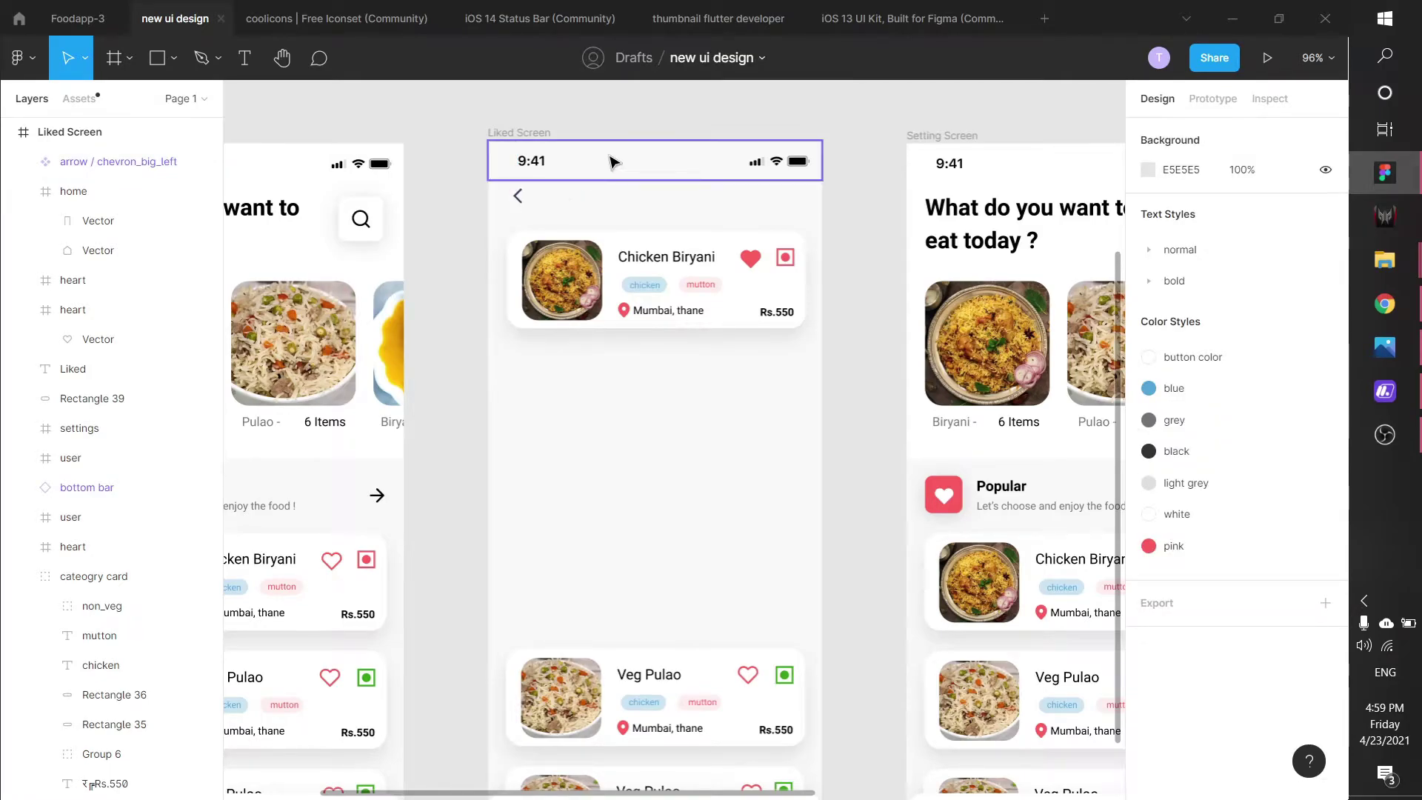
key(t)
click(582, 191)
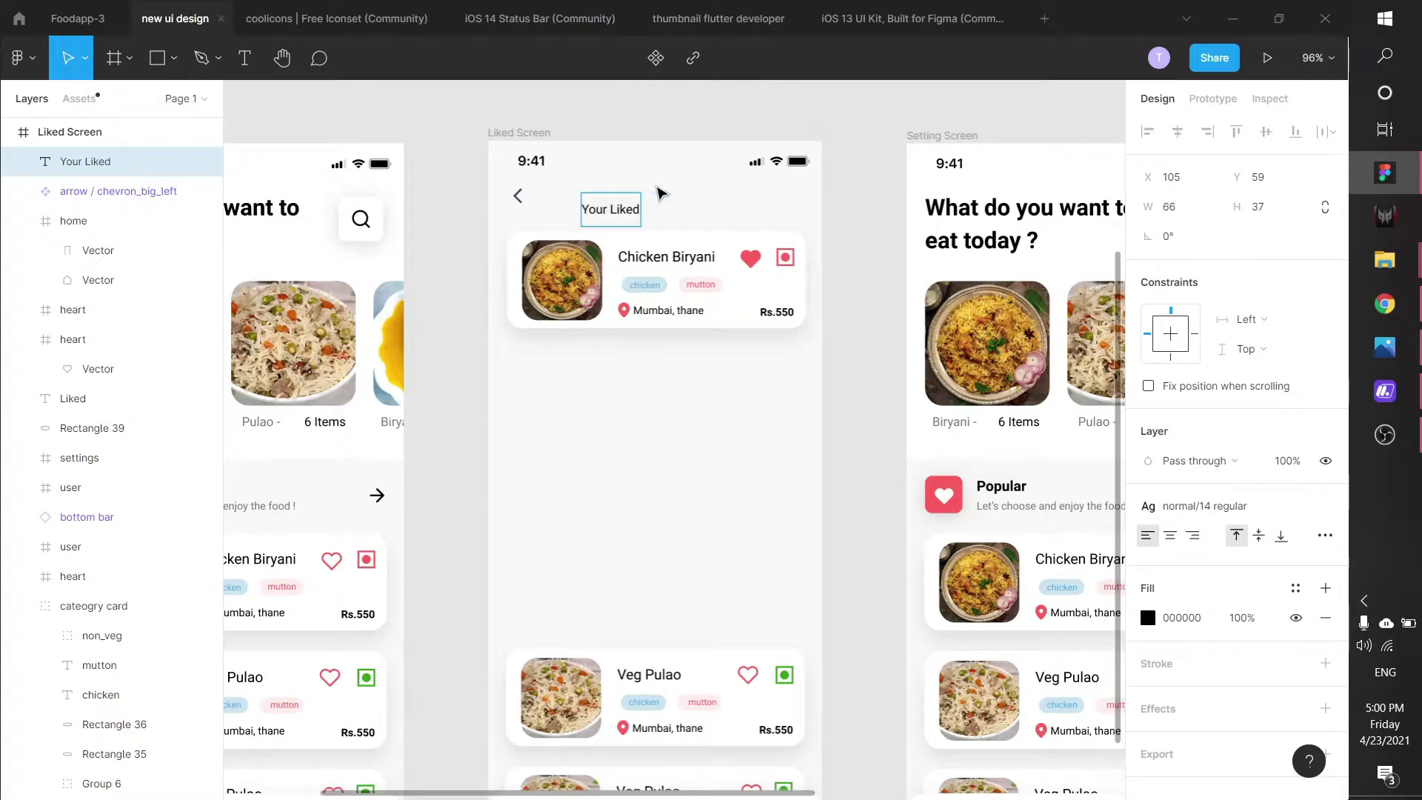
click(699, 136)
click(699, 137)
Step: Apply the bold/16 bold text style to "Your Liked dishes" and place it directly beside the back arrow
click(652, 212)
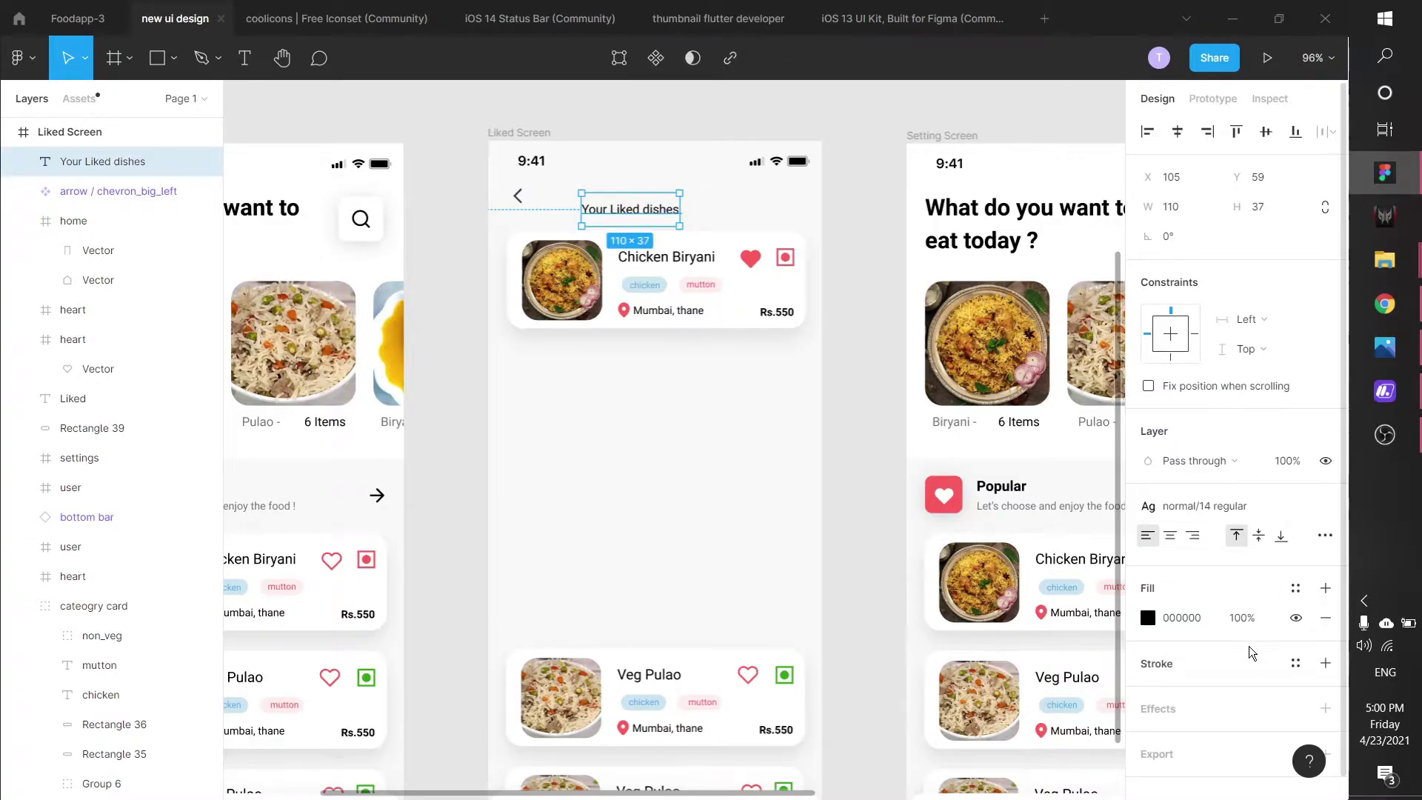
scroll(1244, 661, down, 1)
click(1199, 482)
click(1204, 702)
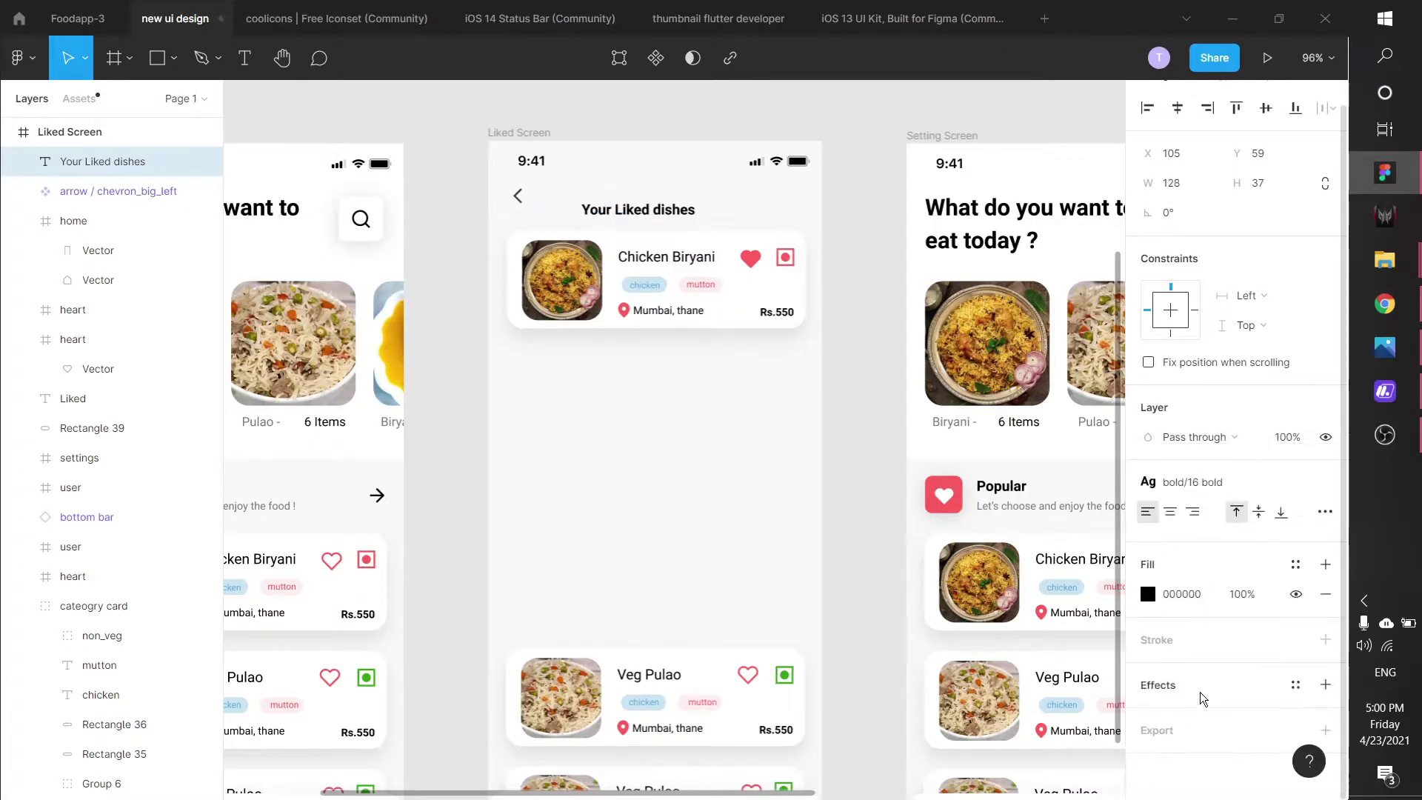
key(Escape)
drag(673, 214, 633, 202)
click(676, 130)
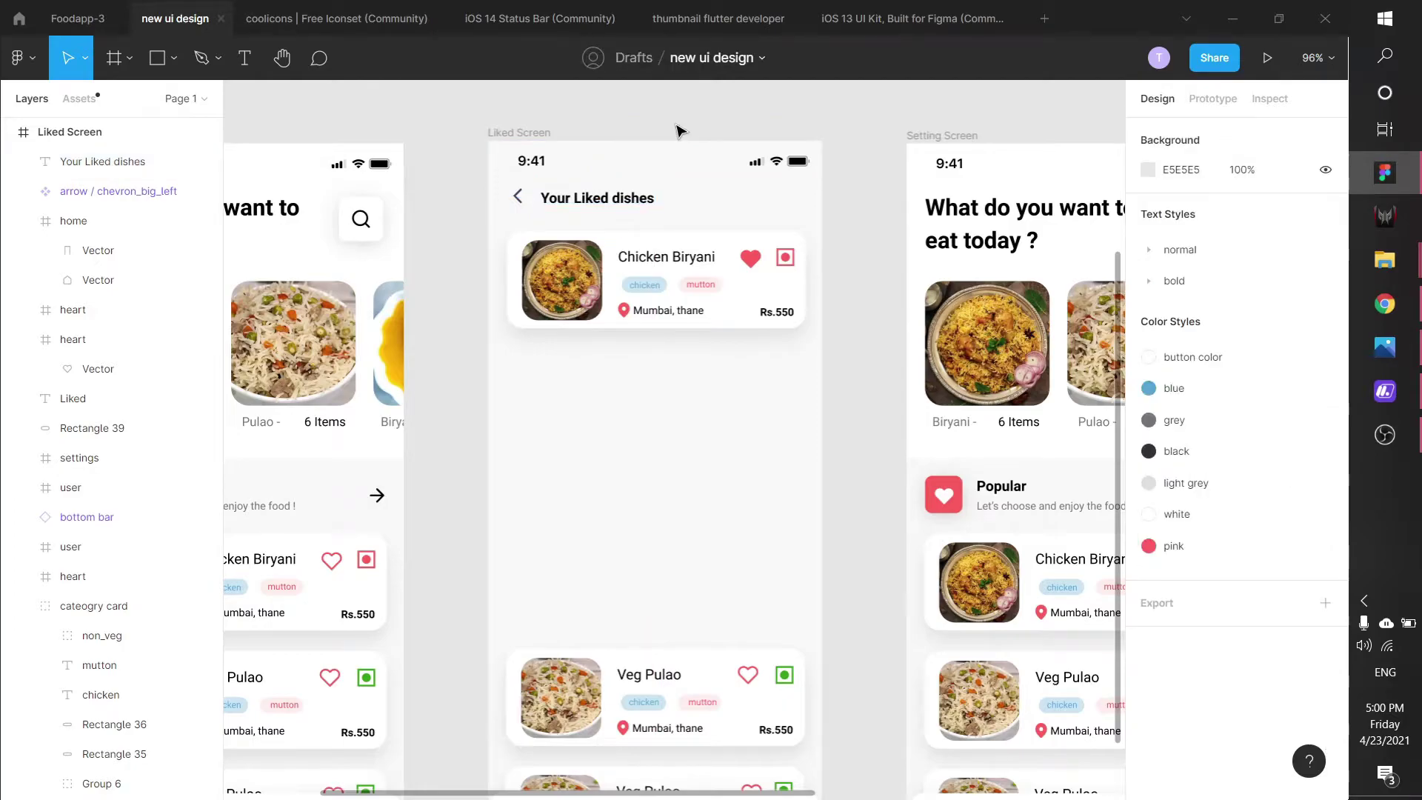
Step: Move the Chicken Biryani card slightly down to leave more space beneath the header
click(730, 295)
drag(730, 296, 730, 305)
click(680, 129)
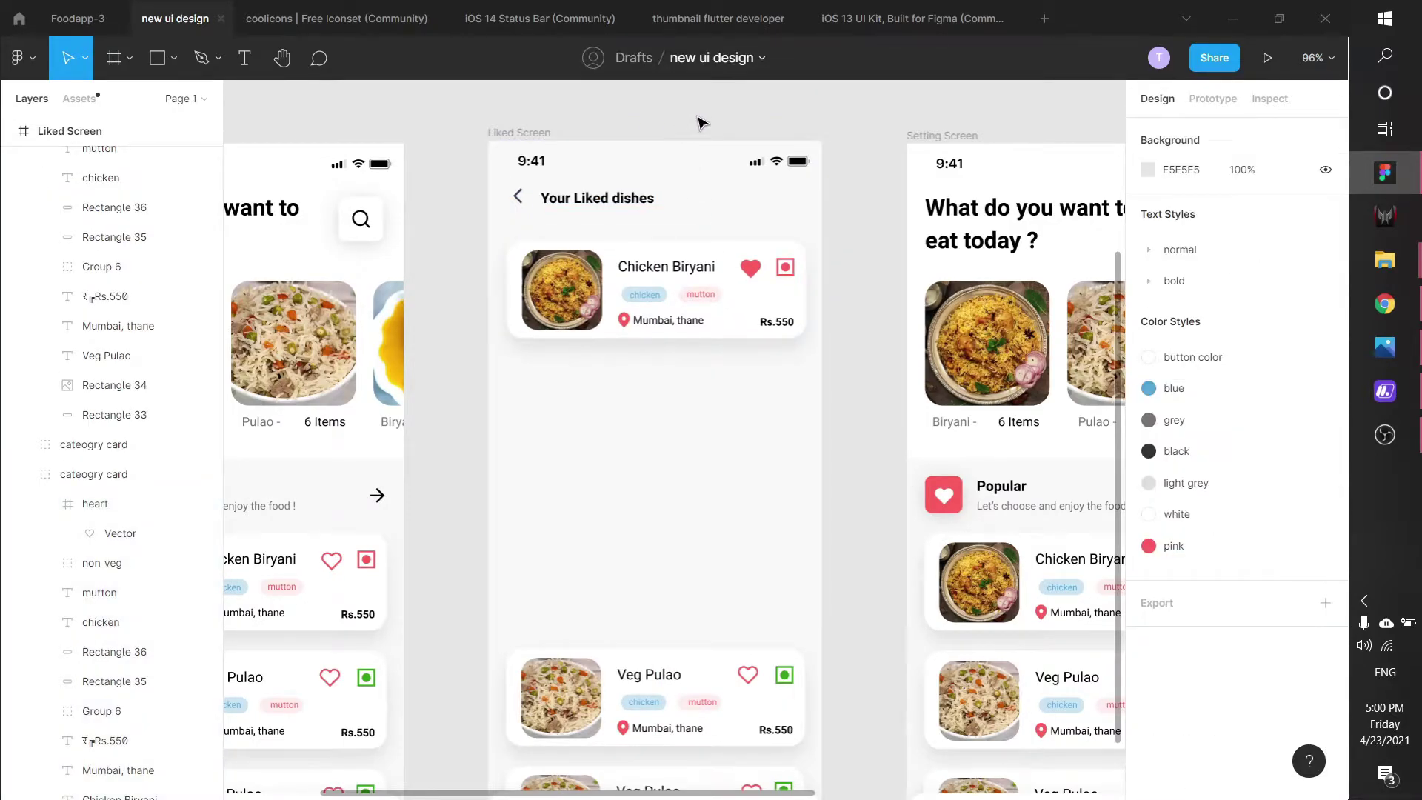
Step: Add the text "2 menu" below the Liked Screen's title
key(t)
click(592, 222)
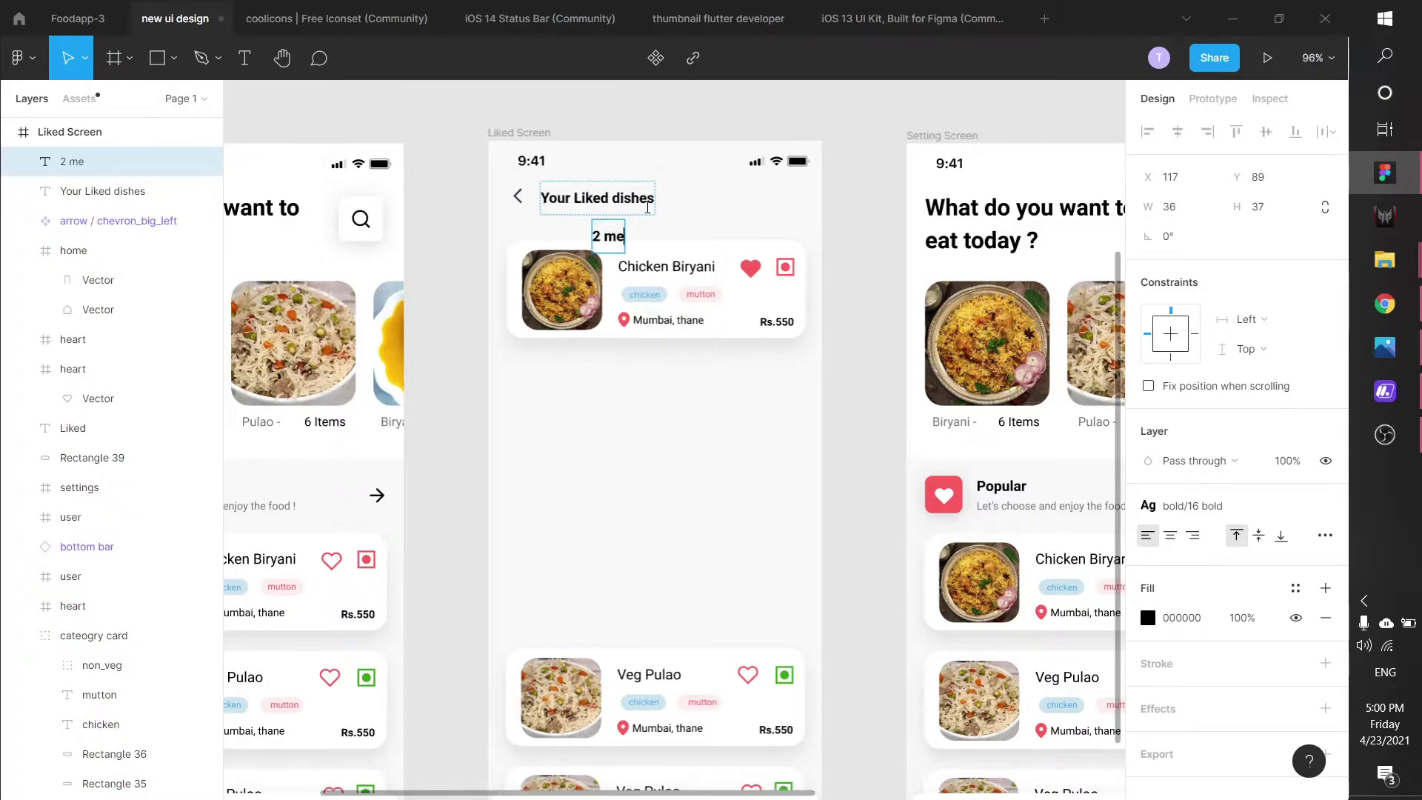
key(Escape)
Step: Give "2 menu" a smaller text style and the blue color style, and place it directly beneath the title
click(1190, 506)
click(1206, 655)
click(1295, 588)
click(1188, 676)
click(866, 414)
drag(609, 236, 570, 222)
click(676, 104)
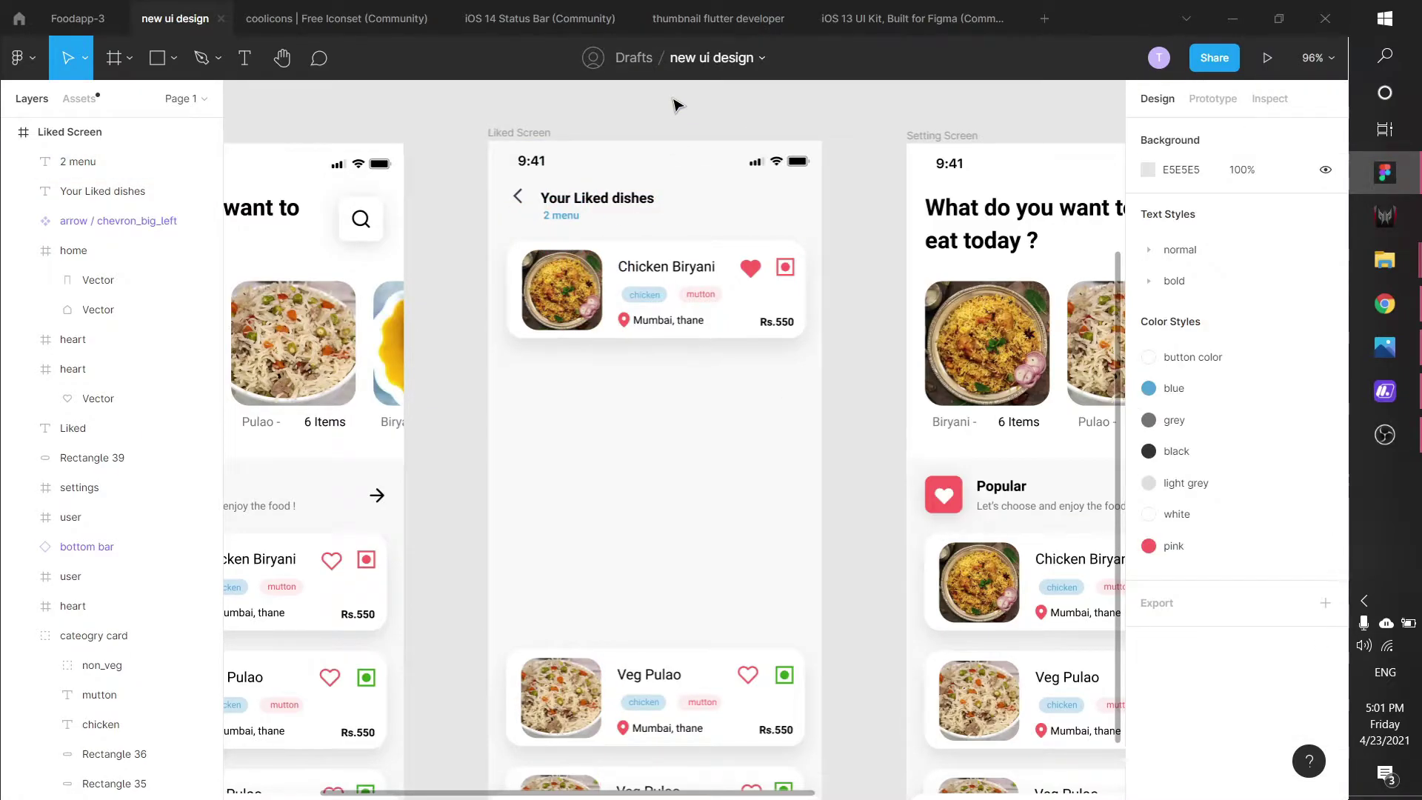
Step: Duplicate the Chicken Biryani card directly below the original at X 20, Y 246
scroll(733, 200, down, 2)
click(746, 241)
drag(747, 242, 749, 375)
key(ctrl+z)
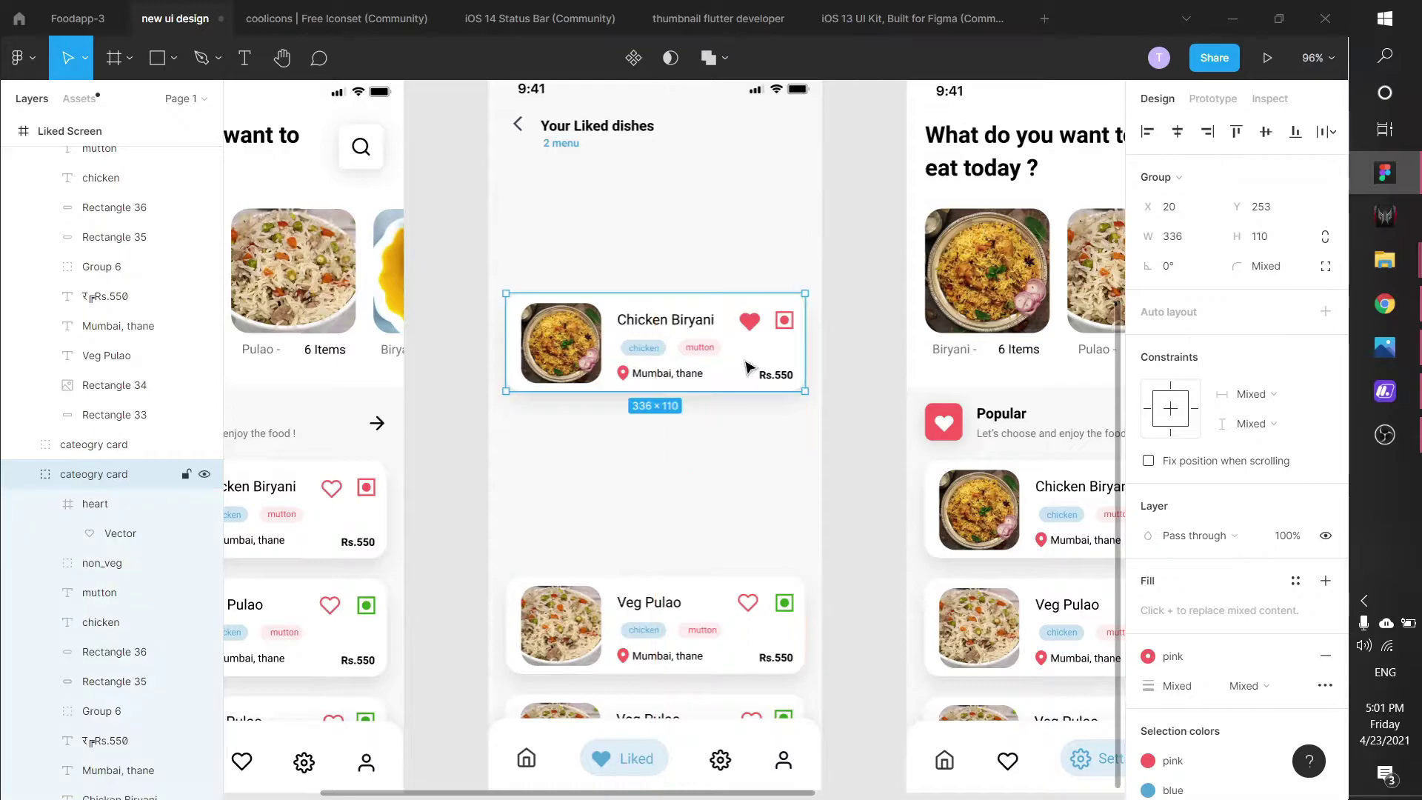
drag(711, 222, 727, 375)
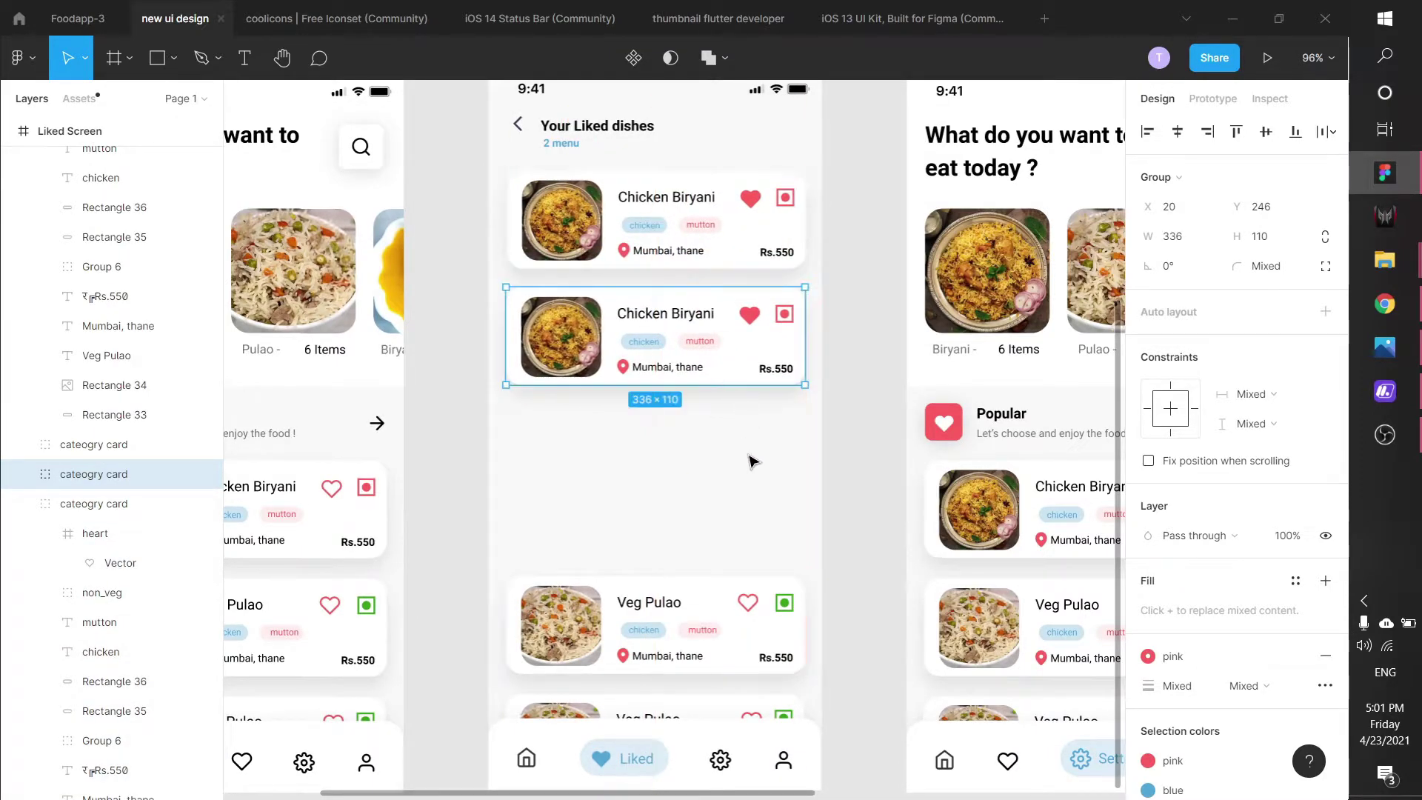
Step: Change the duplicated card's dish name to "Veg Pulao"
double_click(694, 320)
double_click(691, 314)
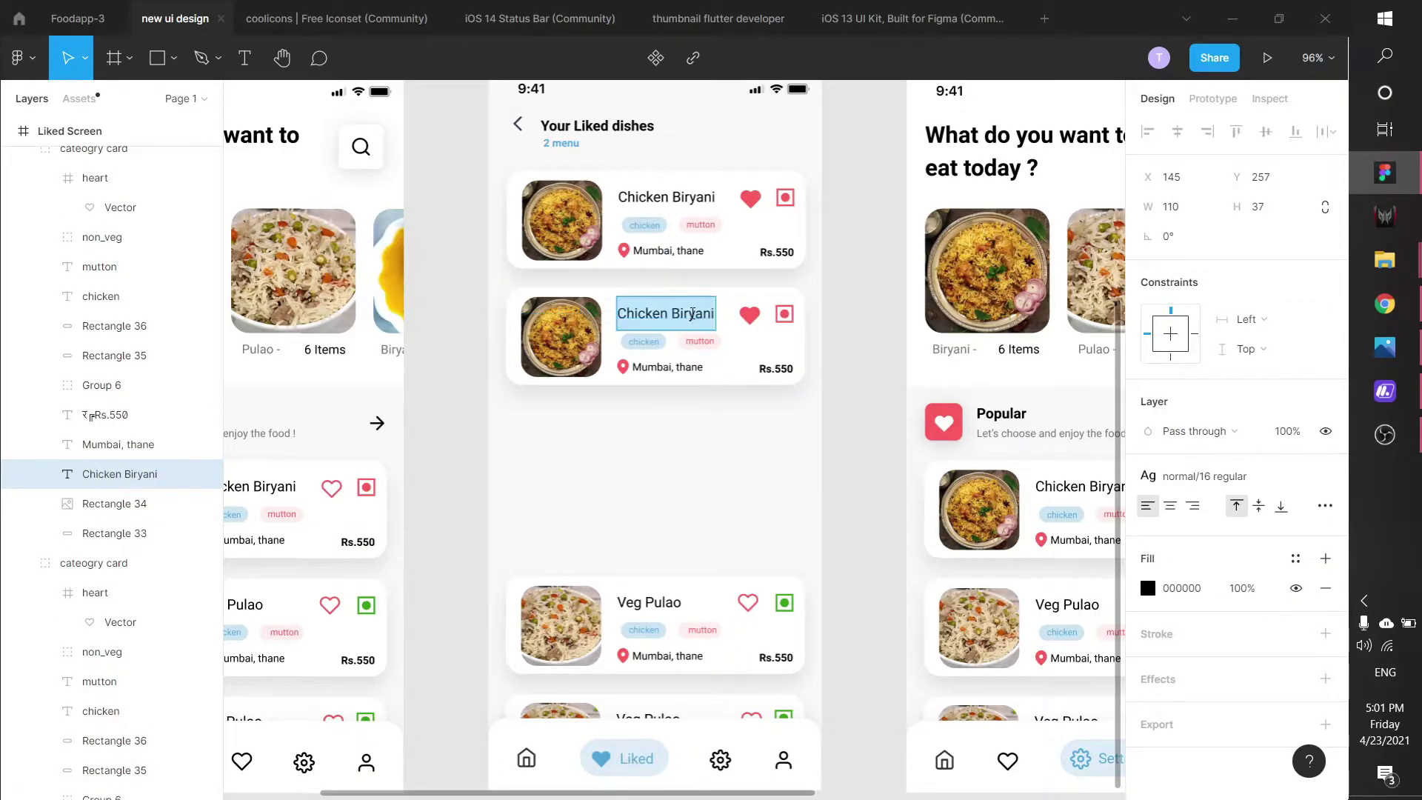
text(Veg Pulao)
key(Escape)
Step: Move the Veg Pulao picture from the lower card onto the duplicated card's picture
click(565, 596)
double_click(566, 598)
double_click(567, 601)
drag(567, 600, 563, 355)
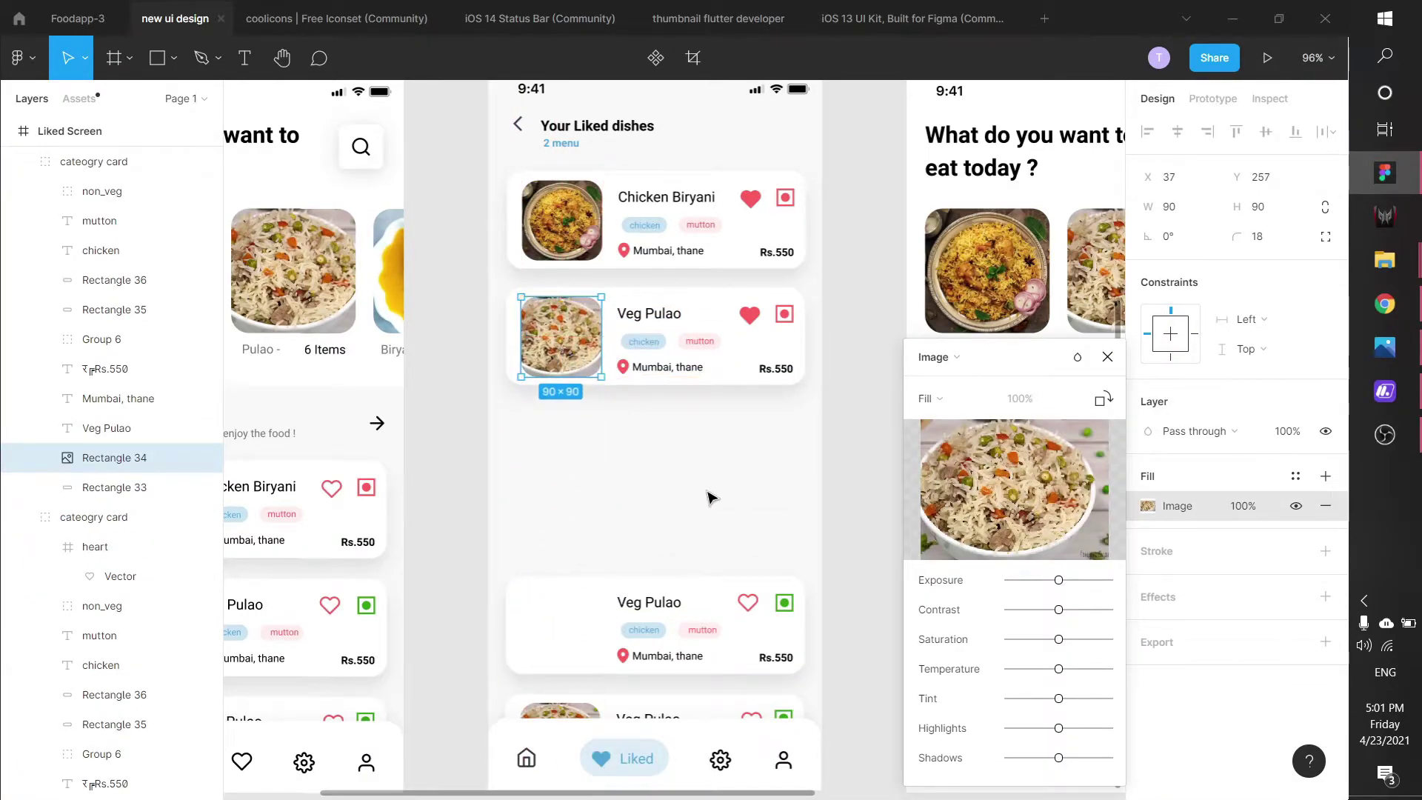
click(710, 498)
click(711, 488)
Step: Delete the white background of the lower Veg Pulao card and try selecting its texts and heart icon
scroll(711, 466, down, 5)
click(649, 360)
double_click(696, 362)
key(Delete)
double_click(665, 354)
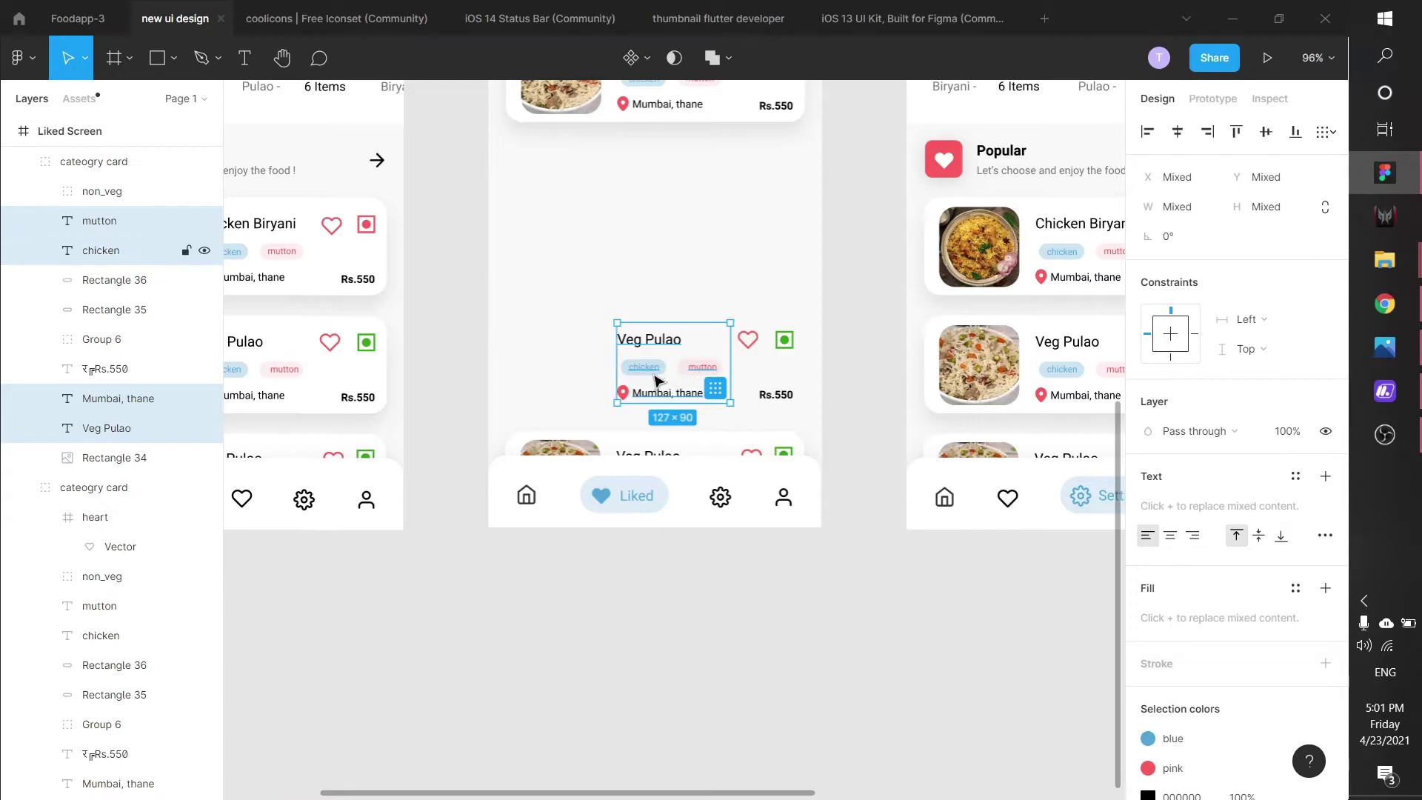
shift+click(746, 341)
click(802, 302)
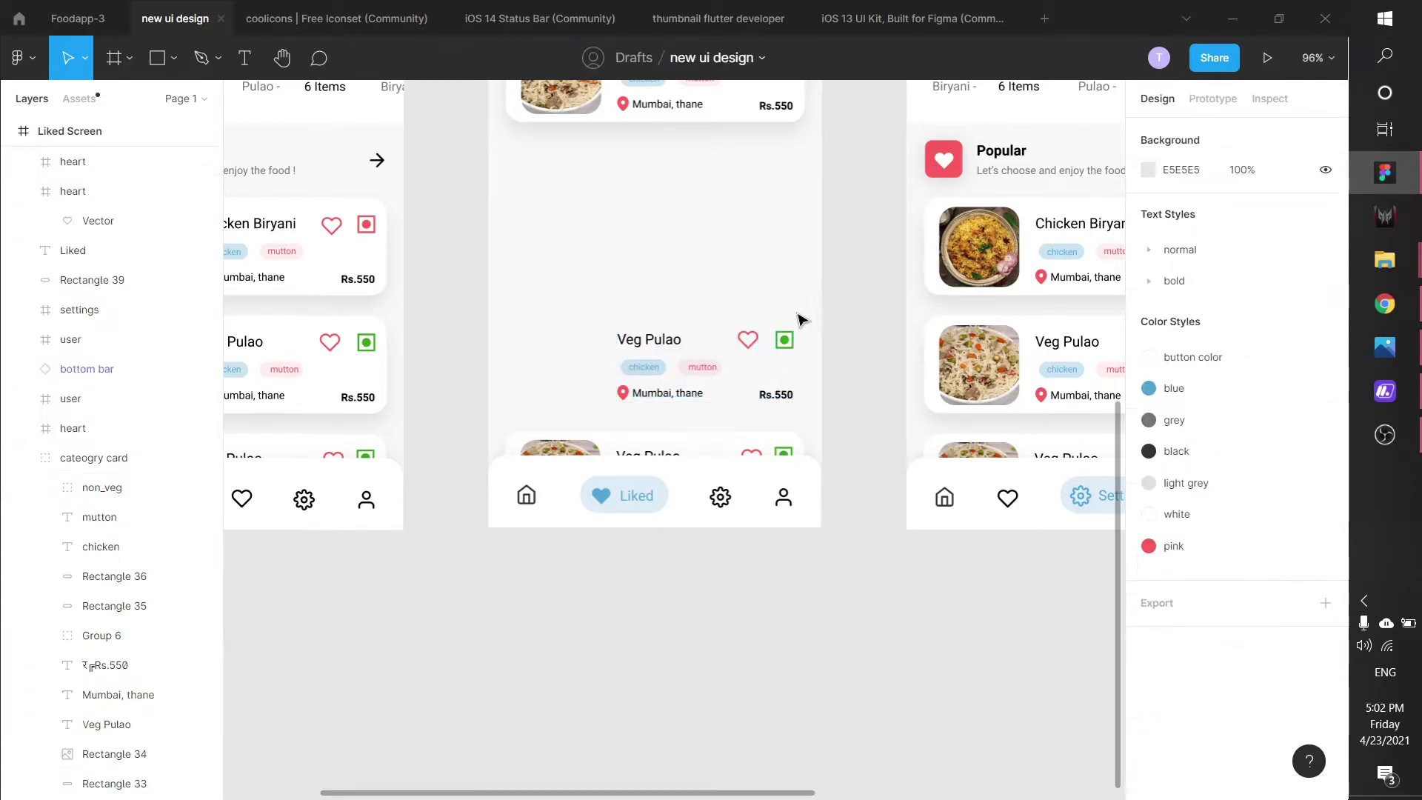
Step: Move the green veg symbol out of the lower card, then delete the card's remaining parts
click(782, 337)
double_click(784, 339)
drag(783, 339, 726, 249)
click(618, 334)
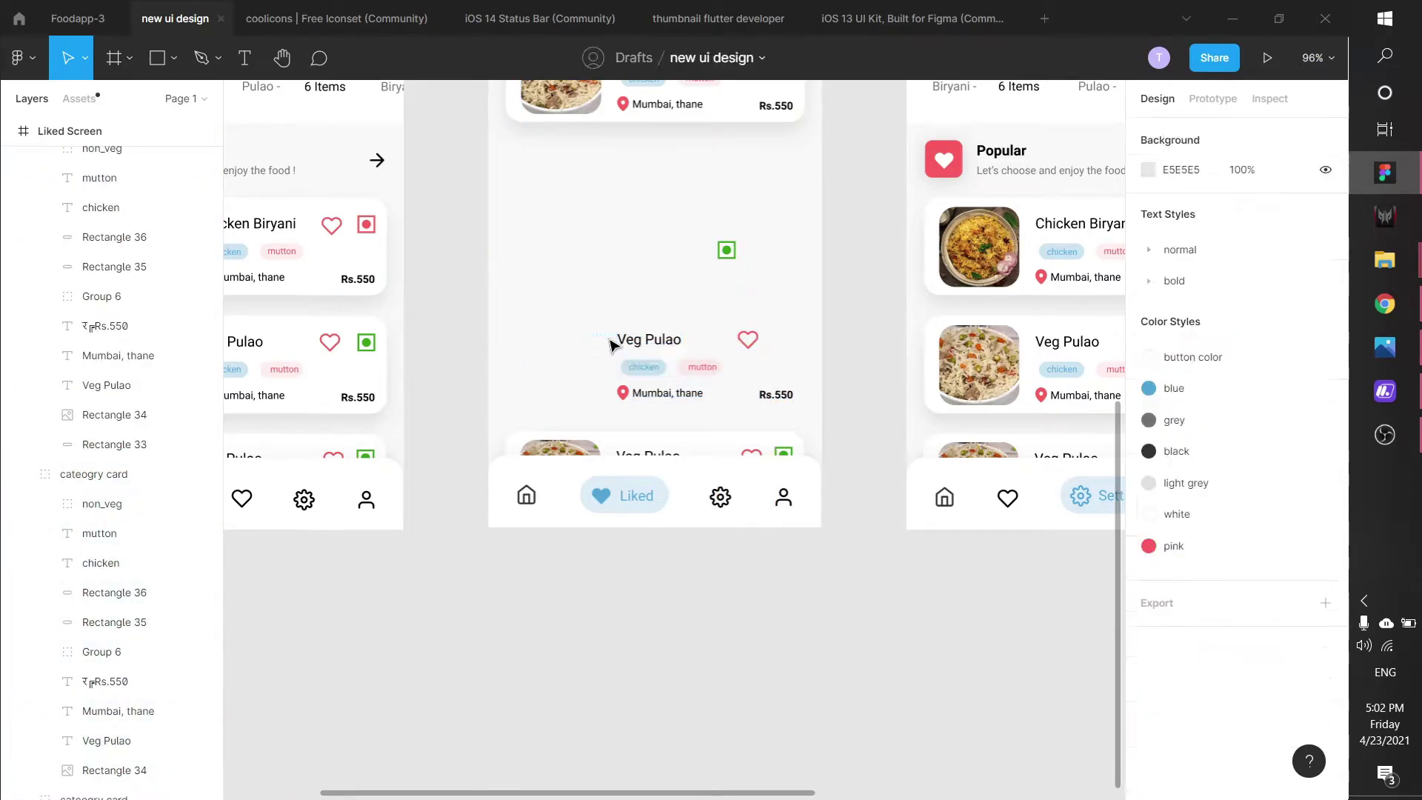
key(Escape)
key(Delete)
Step: Move the last Veg Pulao card up from behind the bottom bar into the empty area
scroll(807, 406, up, 2)
click(704, 517)
drag(704, 517, 704, 330)
click(697, 503)
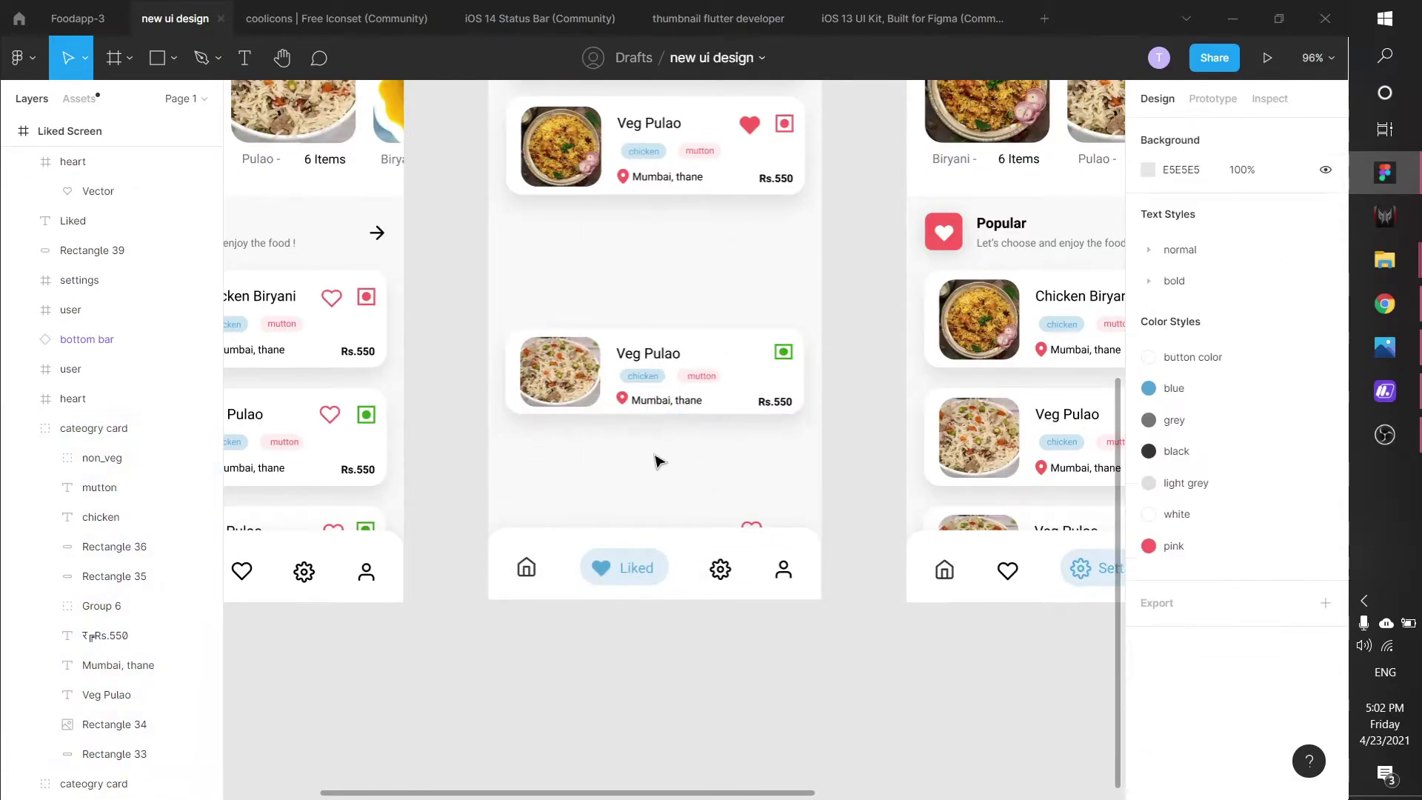
Step: Undo the recent card moves and deletions, including the transfer of the Veg Pulao picture
key(ctrl+z)
key(ctrl+z)
key(ctrl+z)
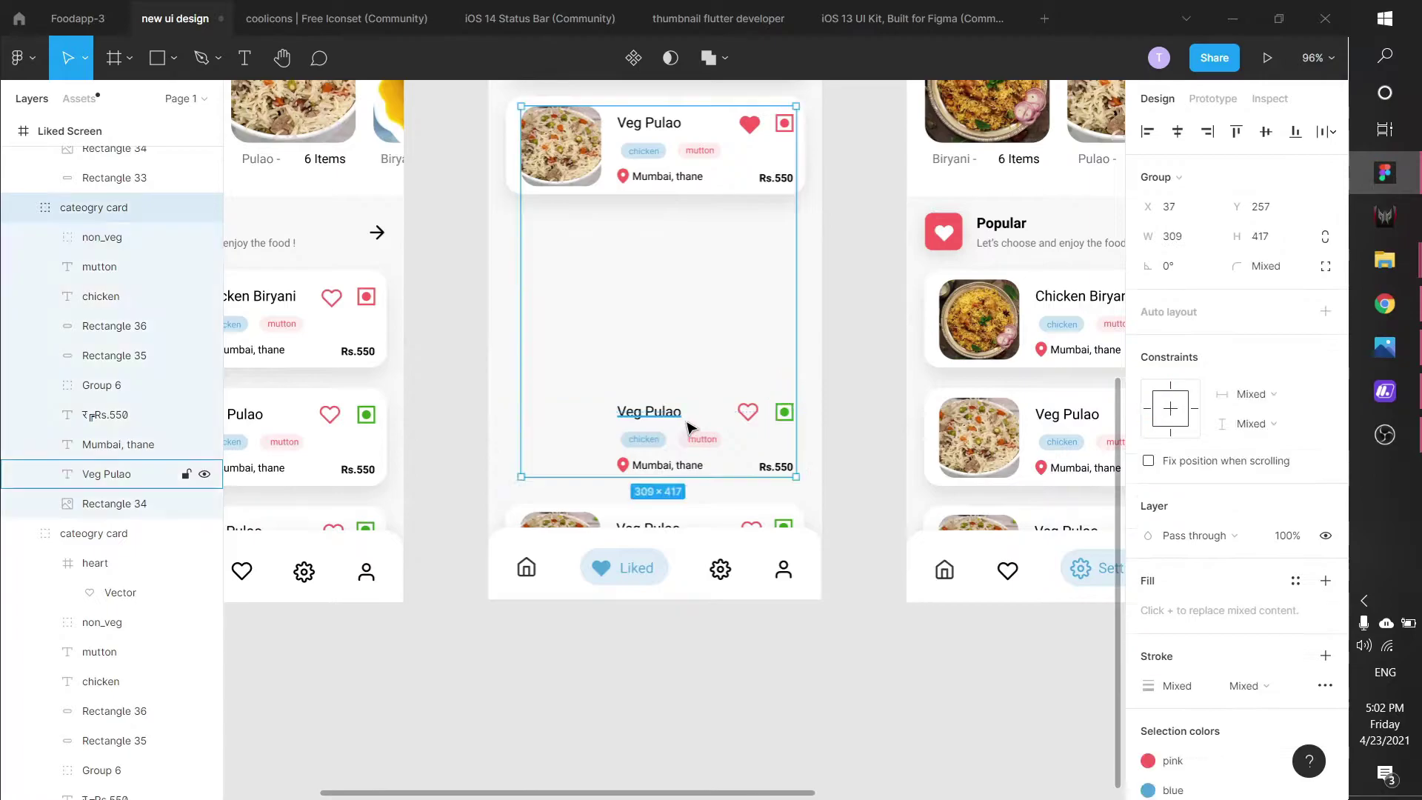
key(ctrl+z)
key(ctrl+z)
key(ctrl+z)
key(ctrl+z)
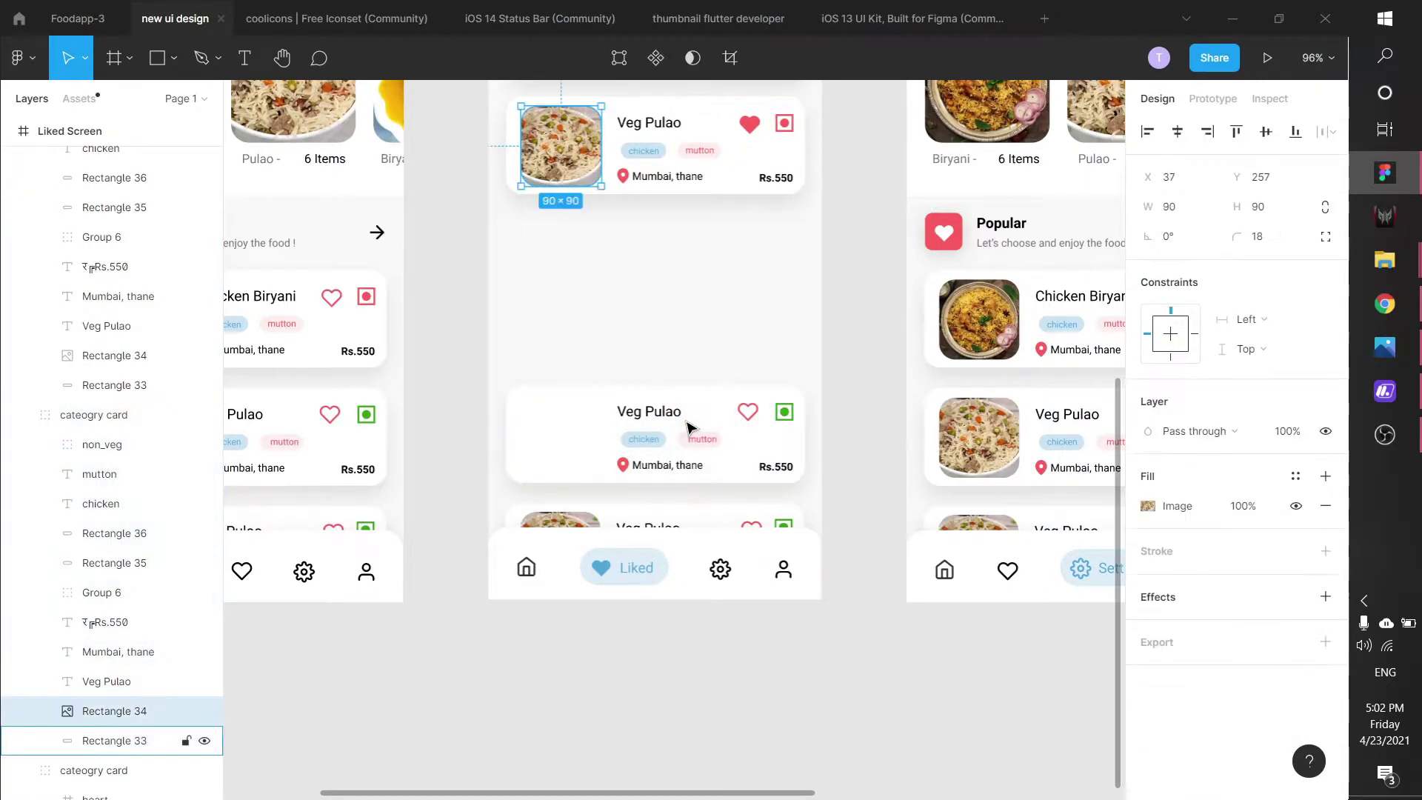
key(ctrl+z)
Step: Try to take the Veg Pulao picture out of its card and relocate its layer, then undo it
click(688, 321)
click(577, 447)
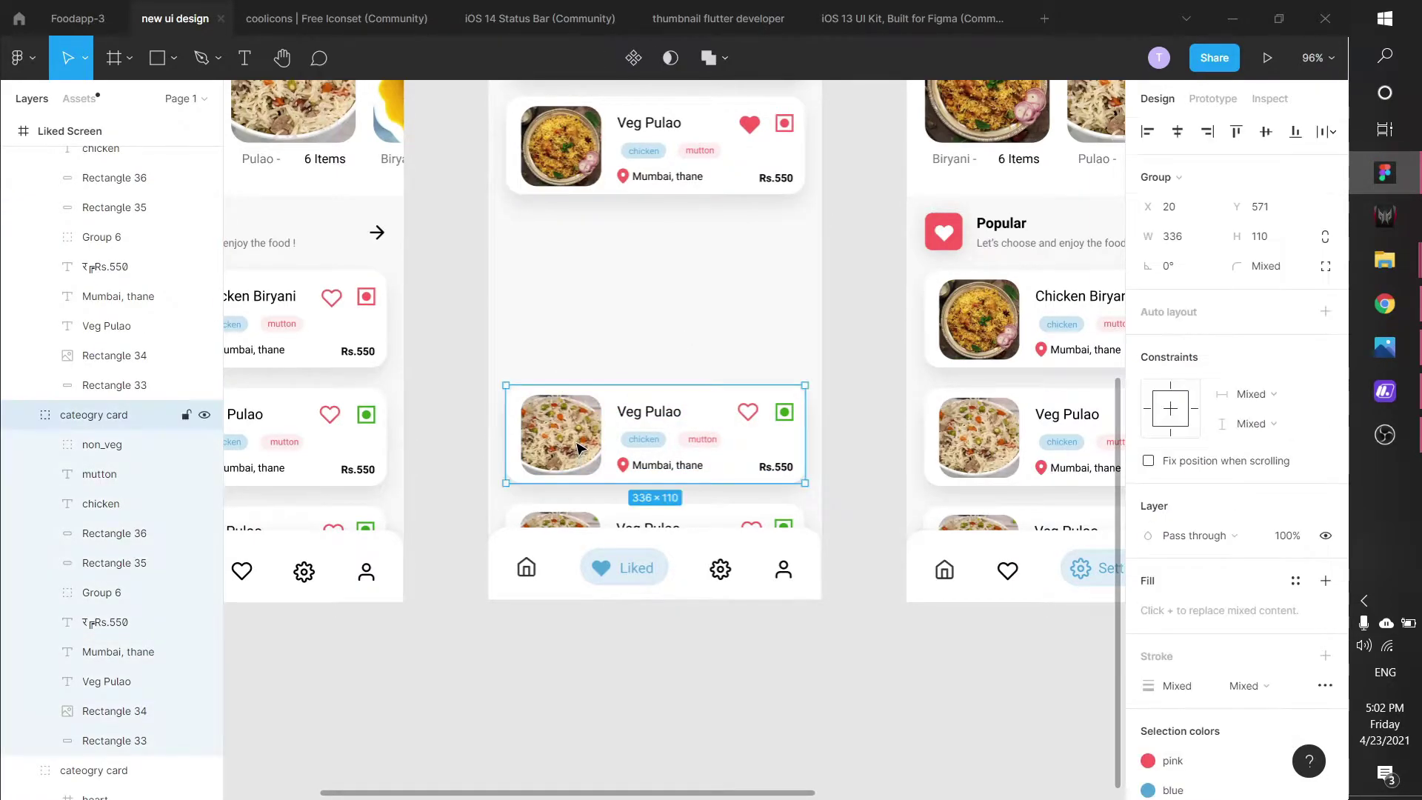
click(577, 447)
drag(577, 447, 578, 299)
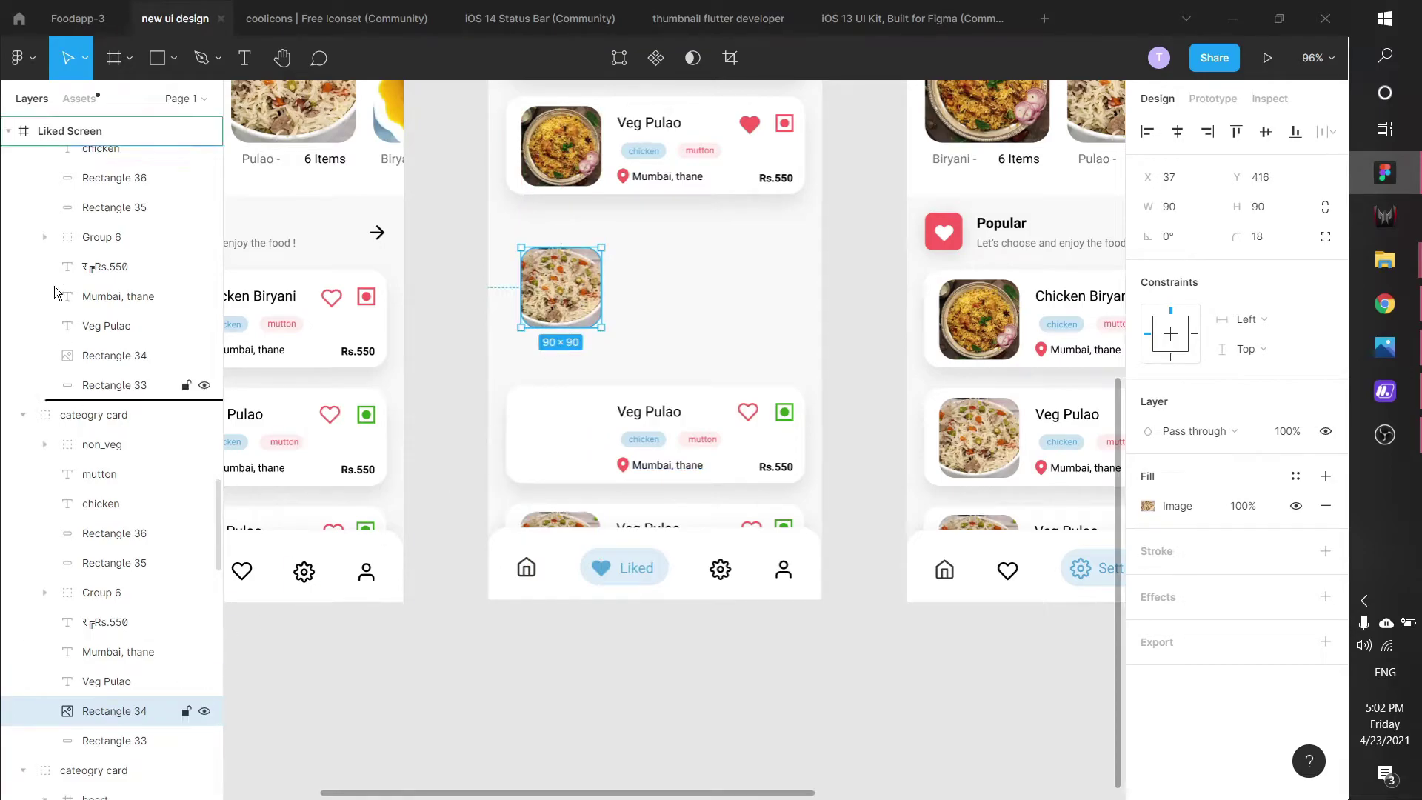
drag(75, 158, 121, 122)
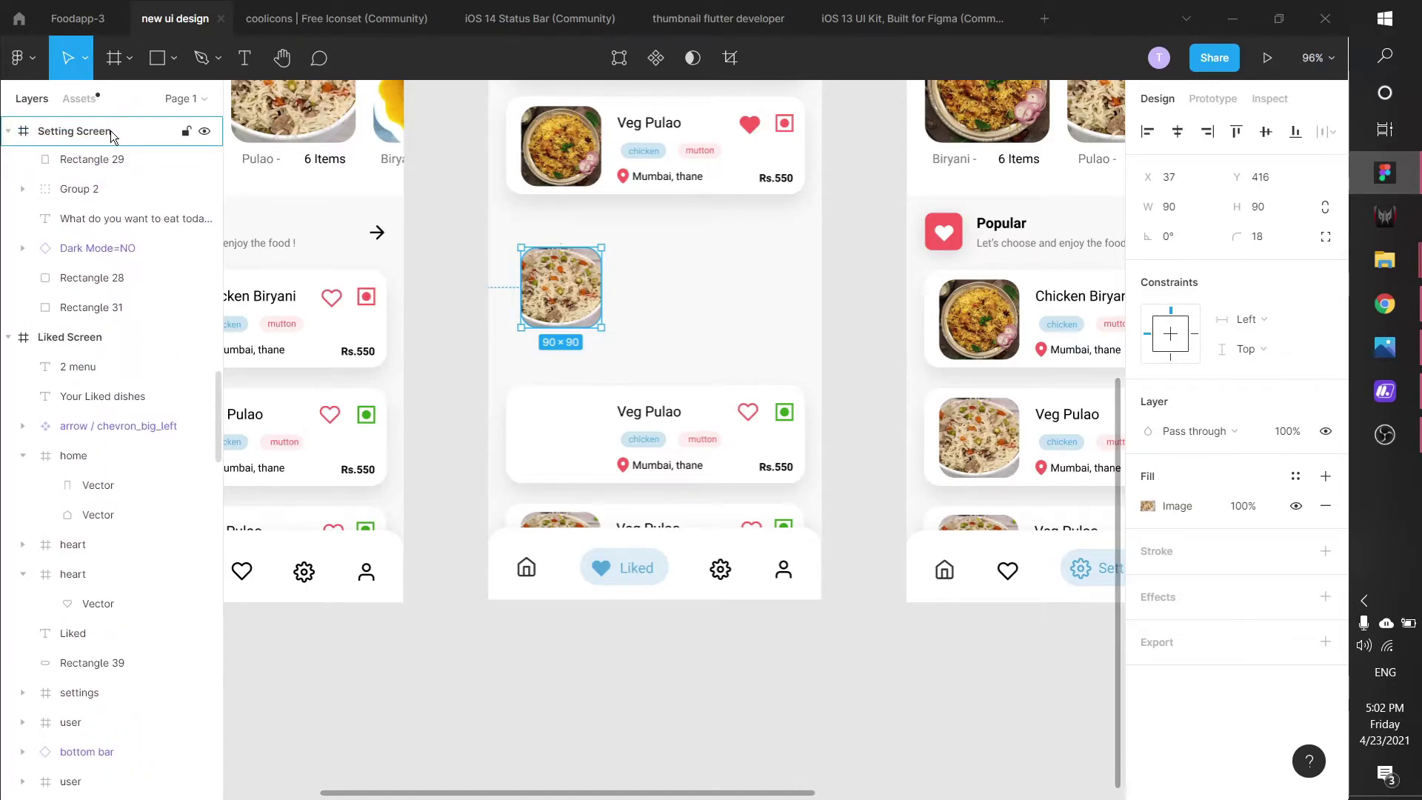
key(ctrl+z)
Step: Delete the duplicated card below Chicken Biryani
click(691, 317)
double_click(559, 437)
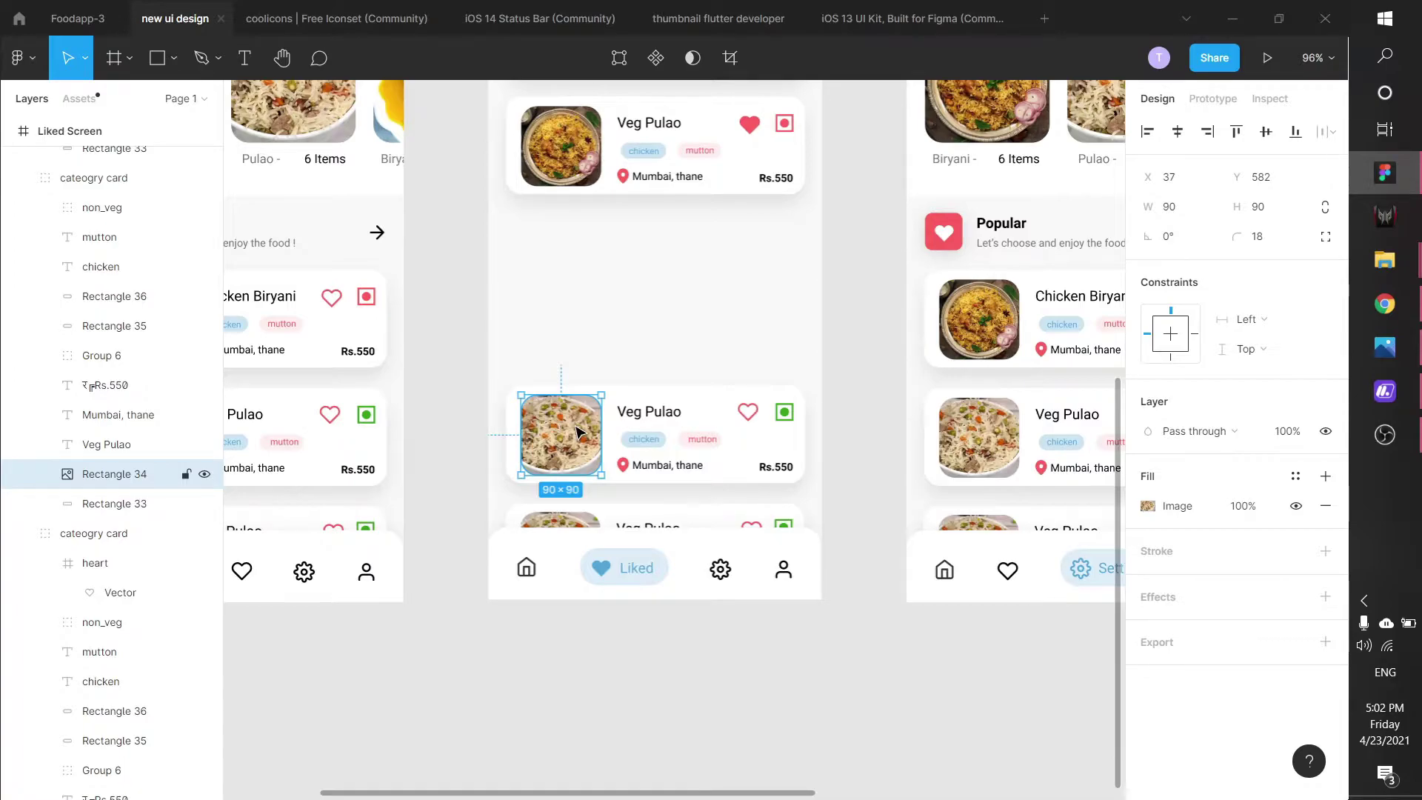
click(669, 349)
scroll(723, 245, up, 3)
click(704, 349)
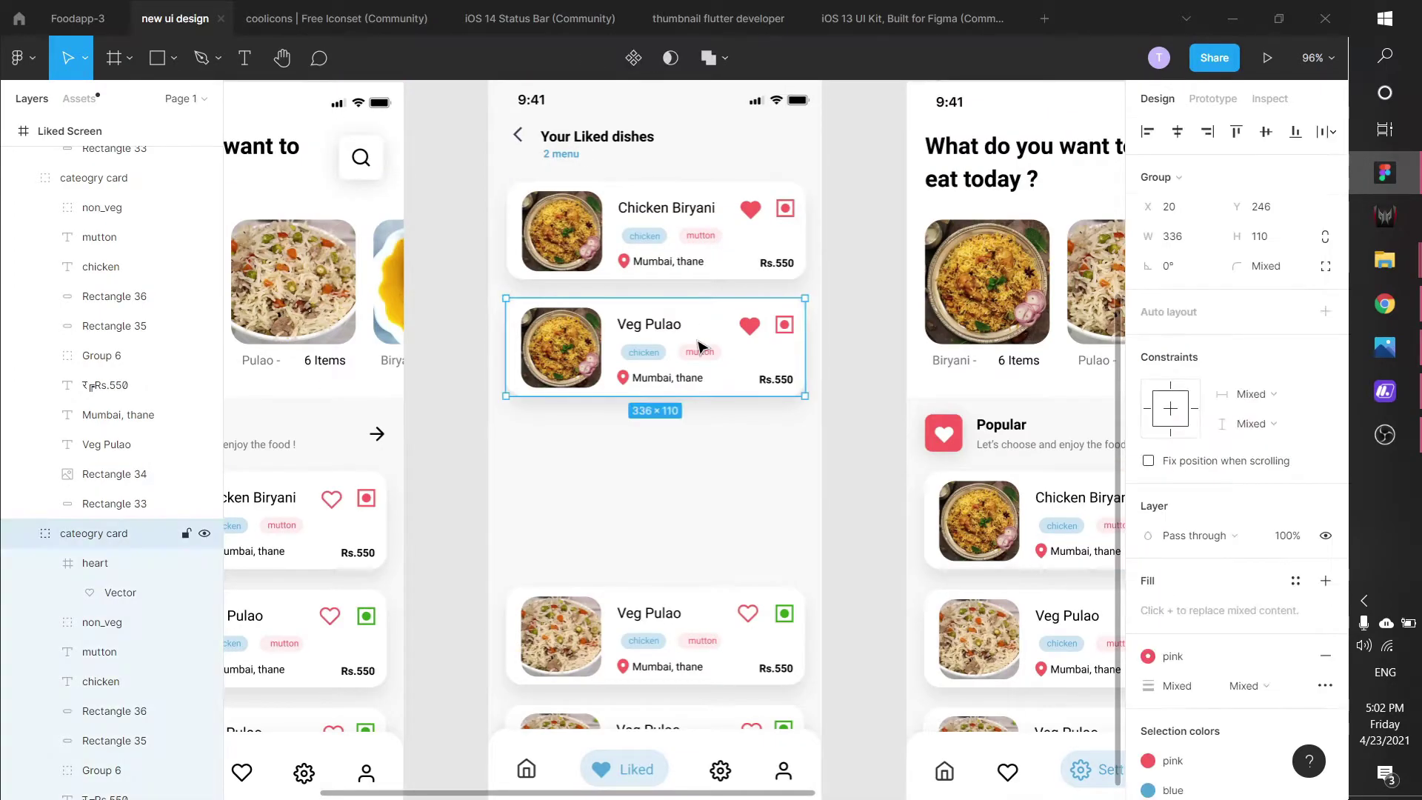
key(Delete)
Step: Try to move the upper Veg Pulao card upward, then undo the move
click(692, 593)
drag(696, 596, 719, 556)
key(ctrl+z)
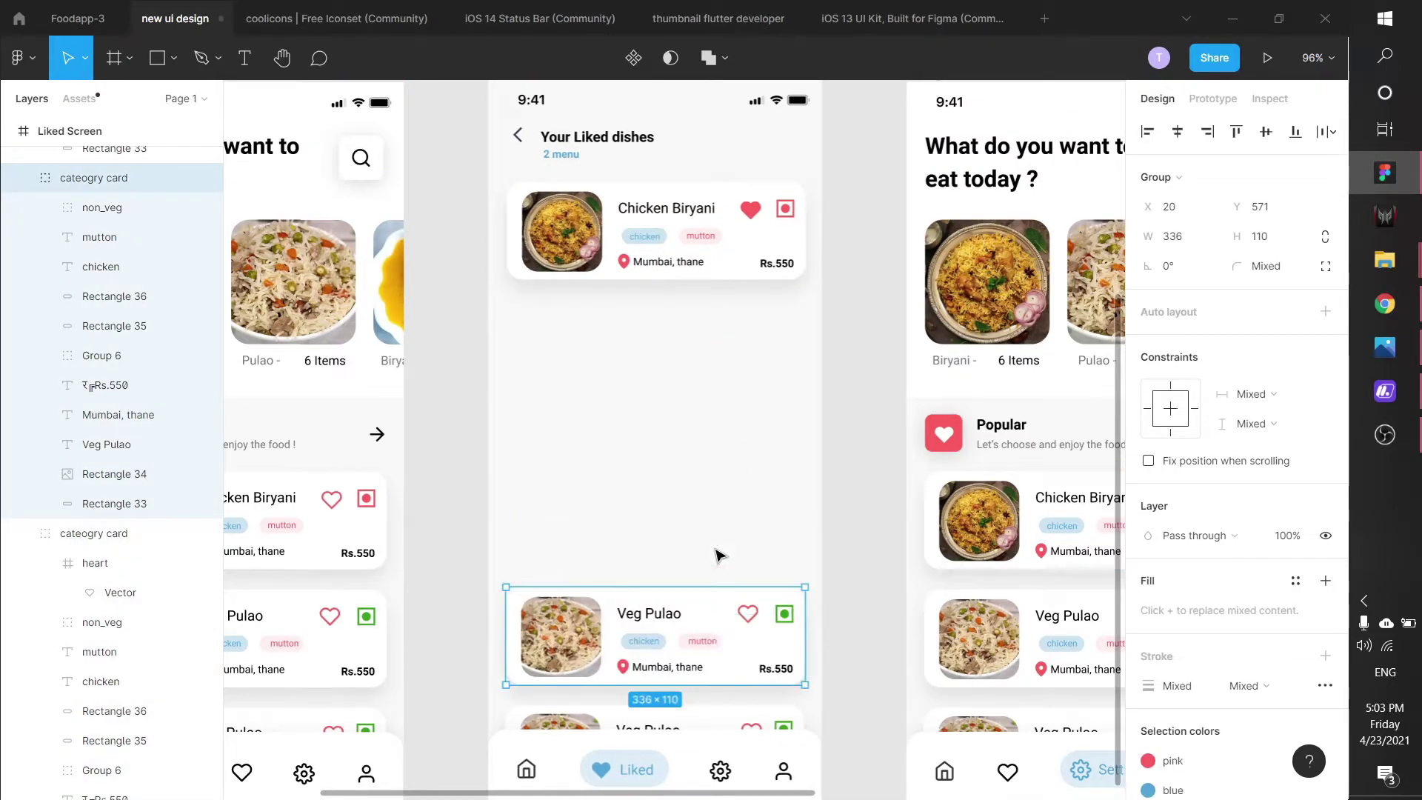
Step: Collapse the category card layers and move the Veg Pulao card's separate heart icon into that card's group
click(745, 621)
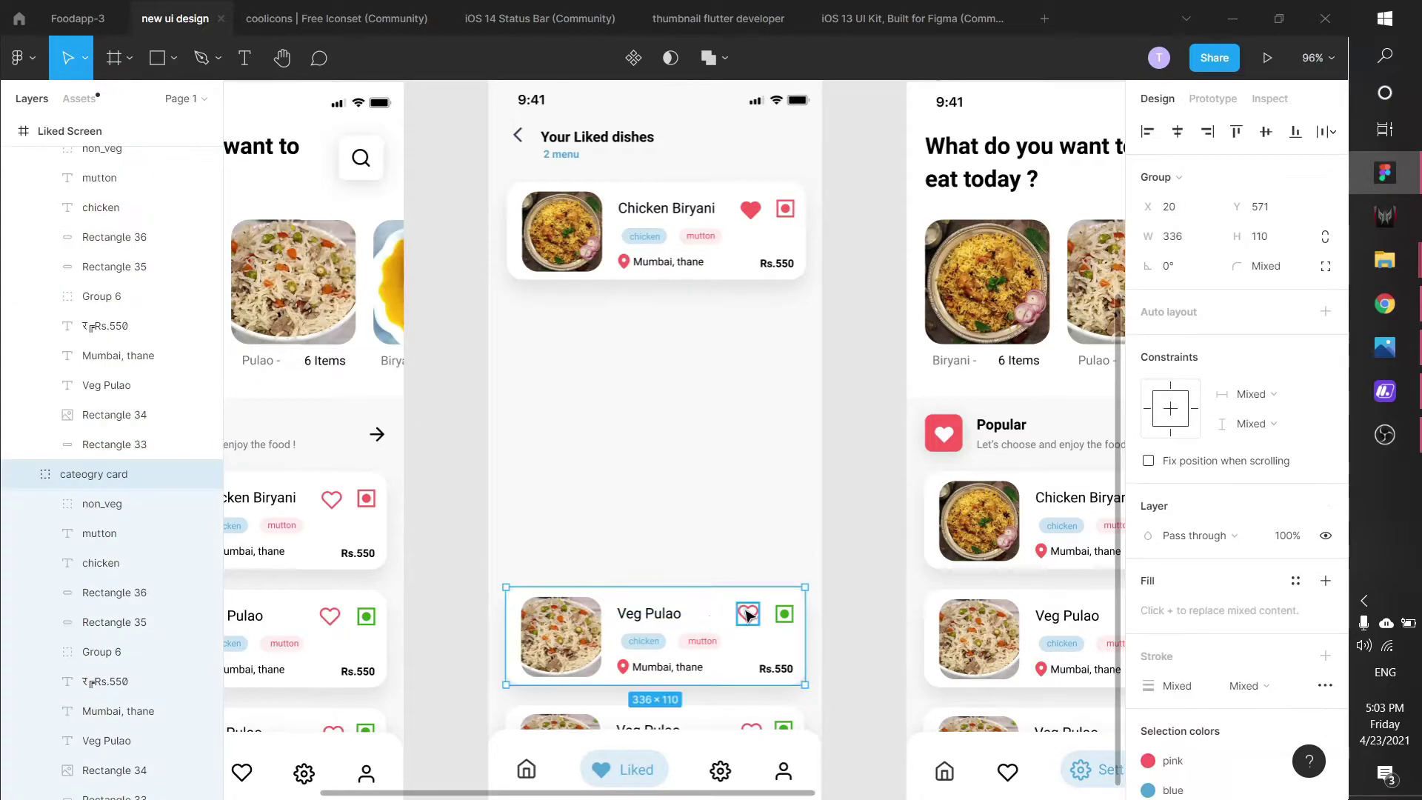
click(55, 454)
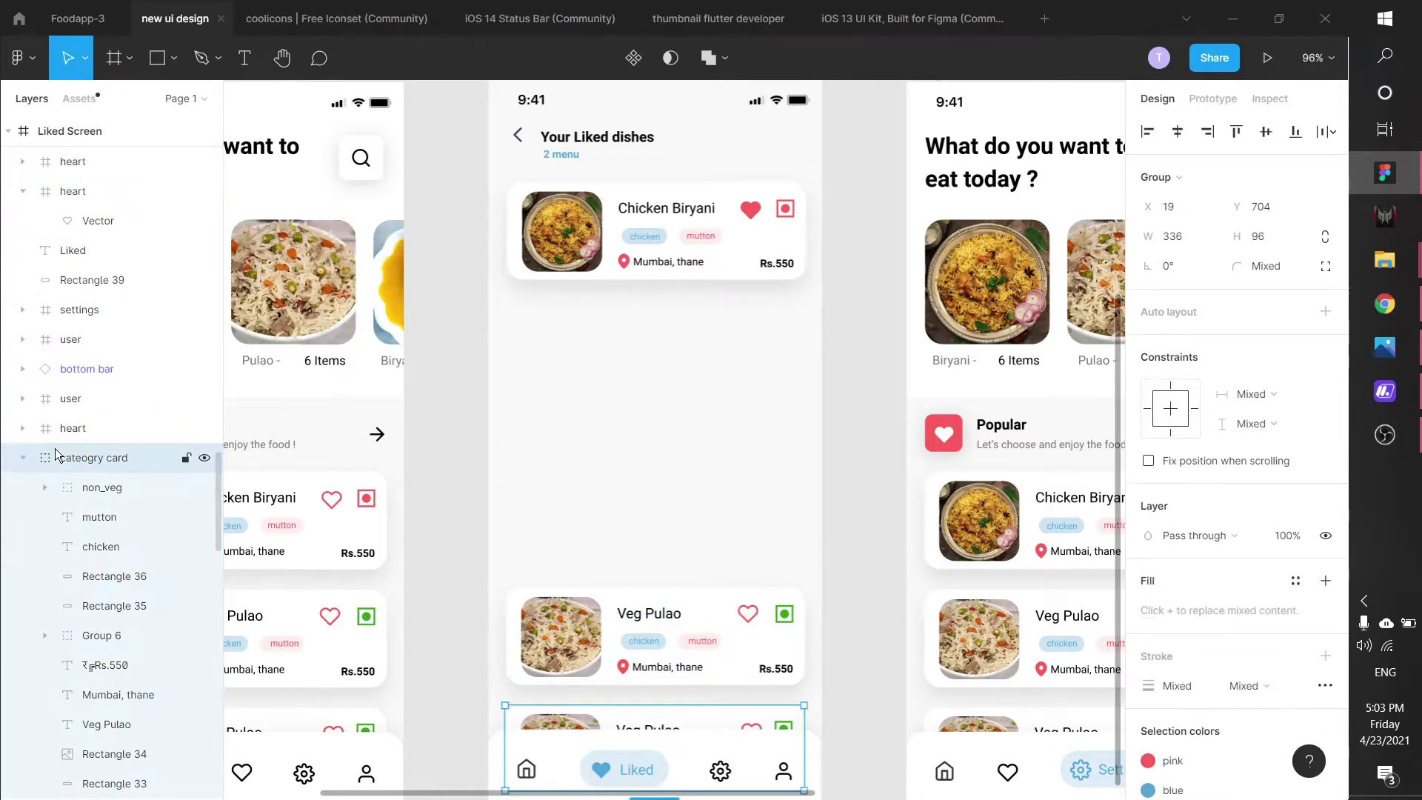
click(24, 457)
click(40, 487)
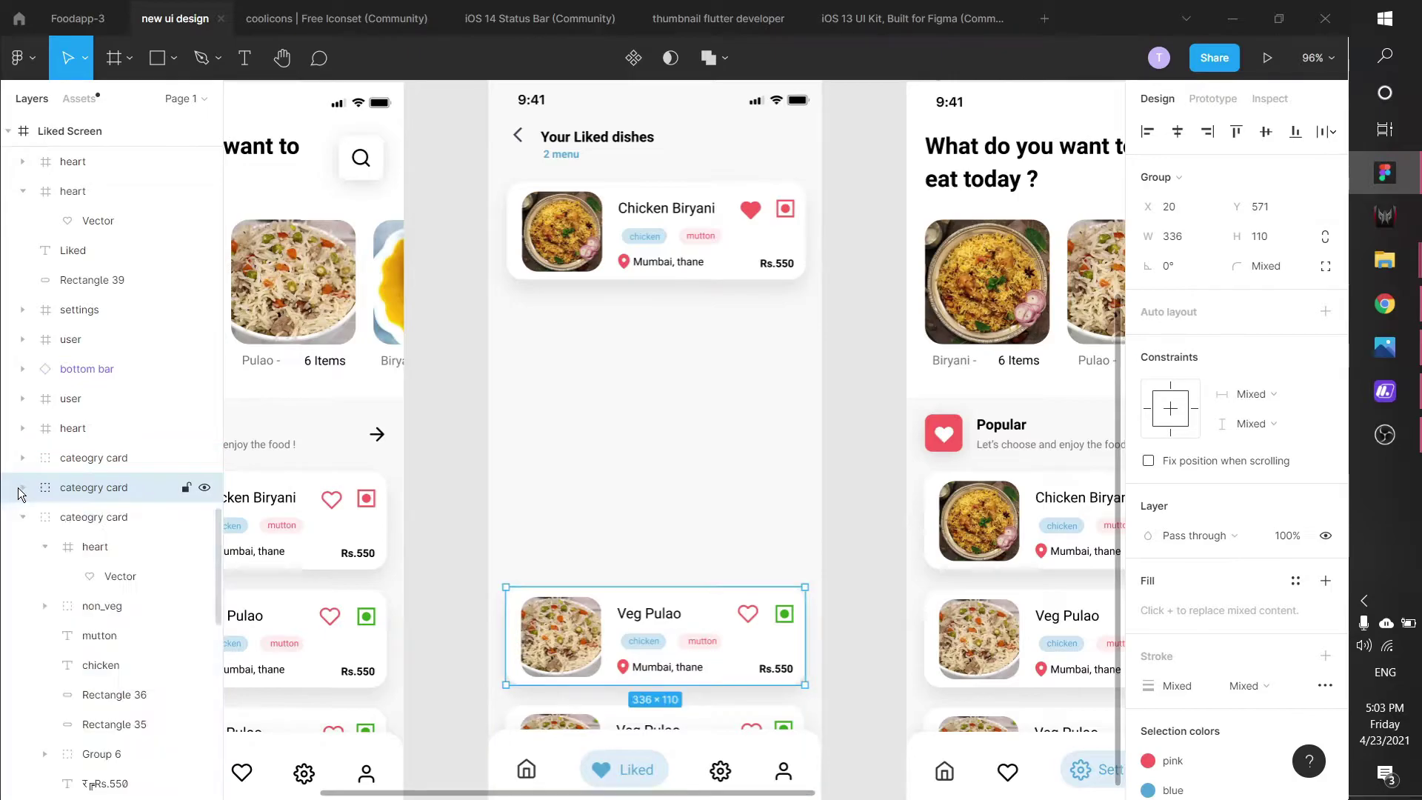
click(53, 194)
click(746, 619)
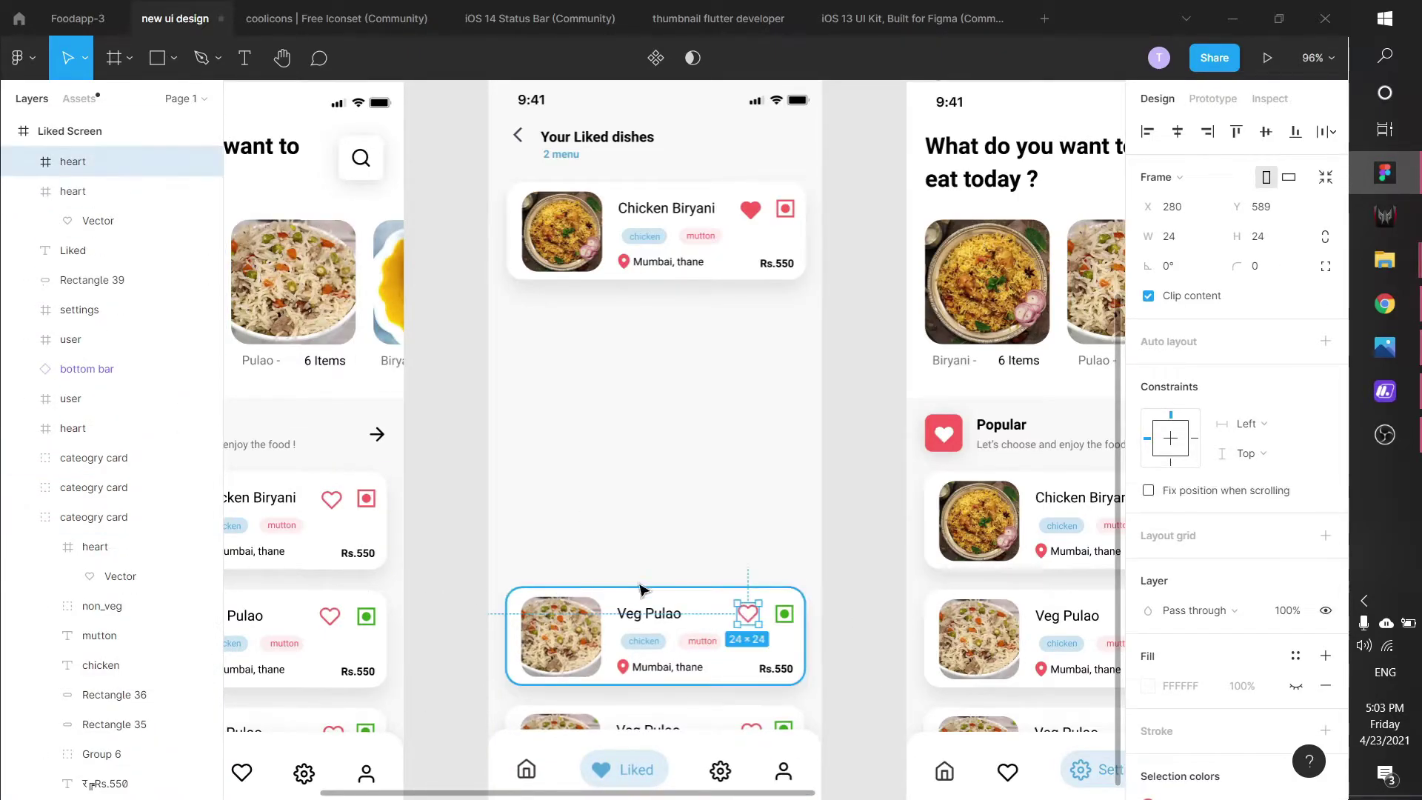
key(Escape)
click(688, 607)
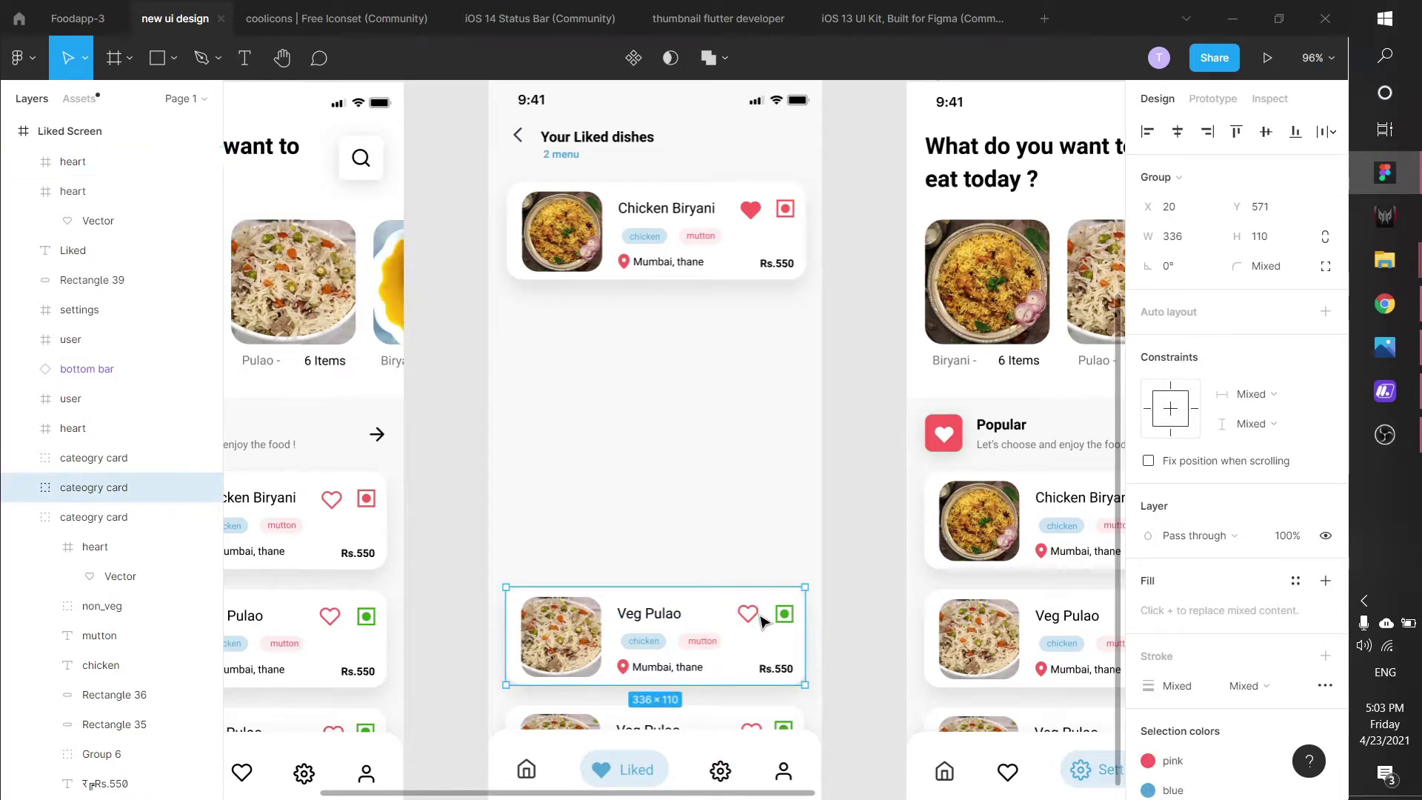
click(80, 167)
click(711, 630)
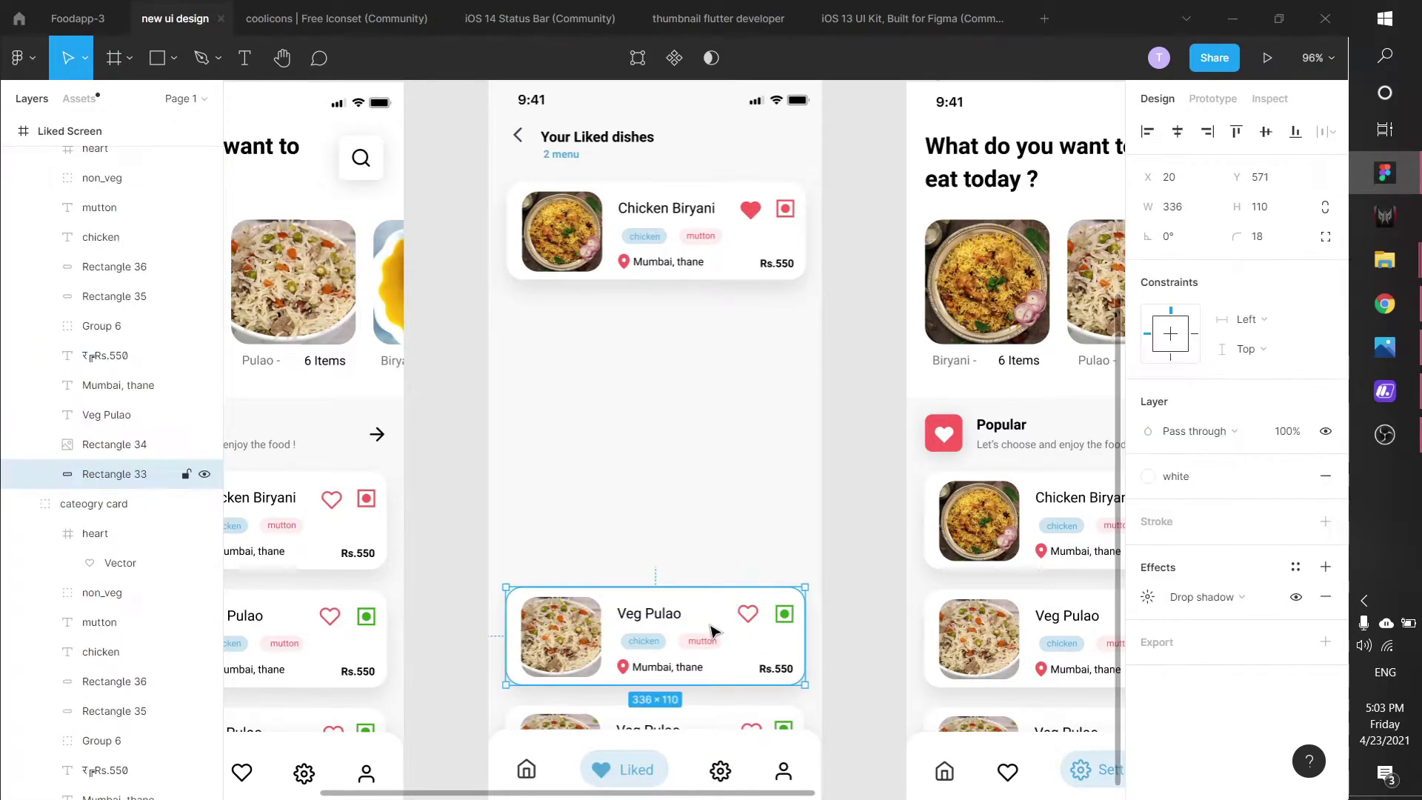
Step: Move the Veg Pulao card with its heart up below the Chicken Biryani card, to X 21, Y 257
key(Escape)
drag(645, 656, 698, 372)
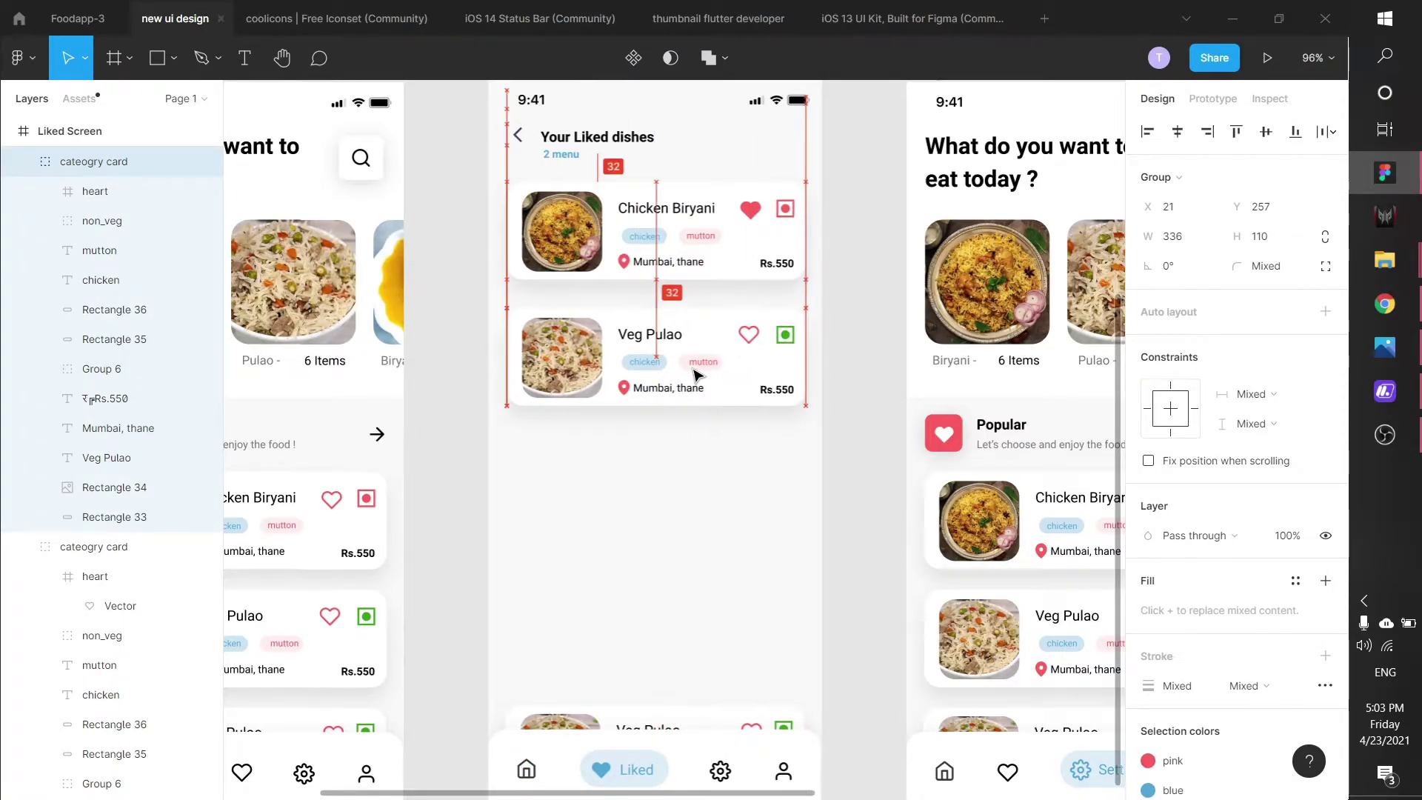
key(Escape)
Step: Fill the Veg Pulao card's heart icon with the pink color style
click(757, 337)
double_click(757, 337)
click(1199, 521)
click(1197, 631)
click(1174, 522)
click(1162, 664)
click(1326, 476)
click(1295, 476)
click(1146, 619)
click(803, 581)
scroll(738, 549, down, 1)
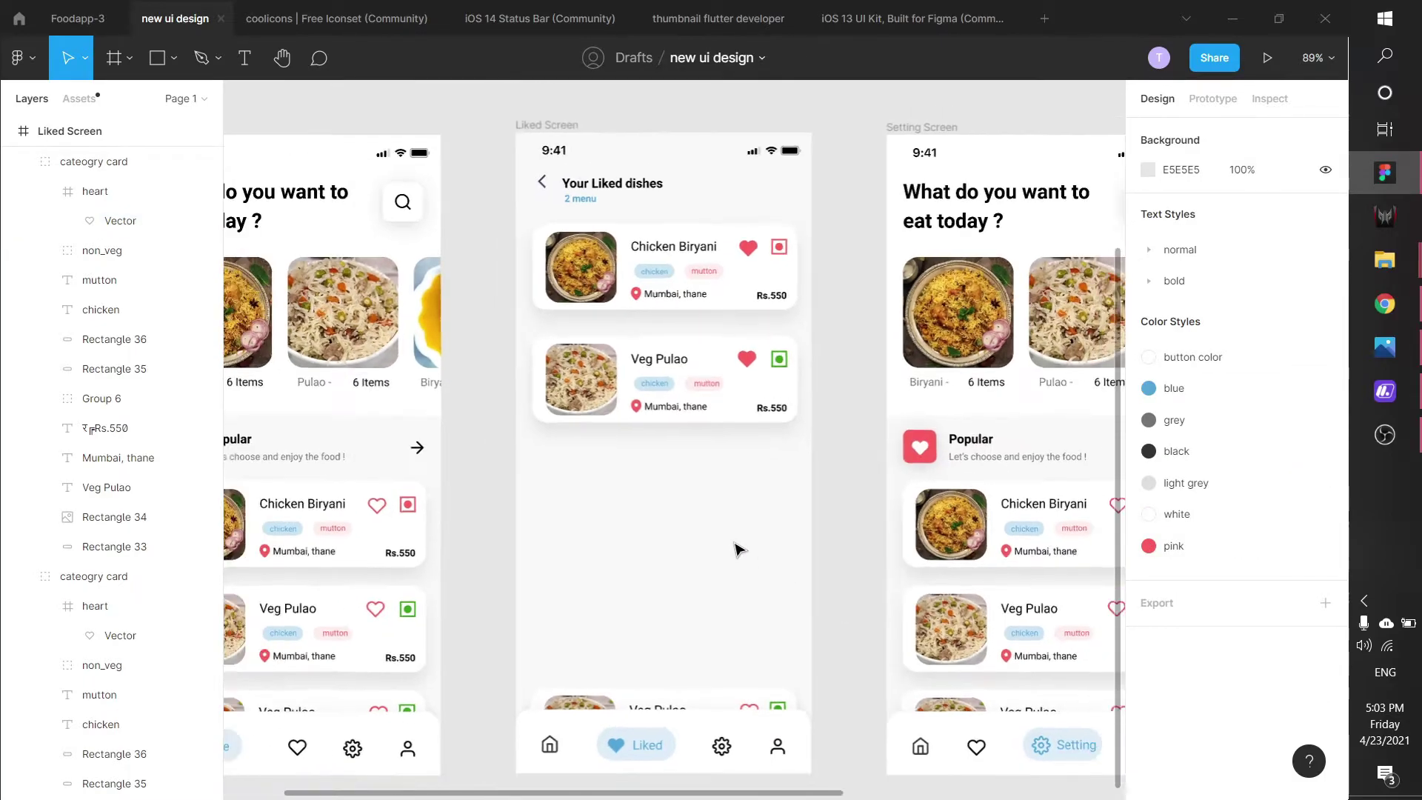
Step: Delete the leftover Veg Pulao card and its heart icon above the Liked Screen's bottom bar
scroll(738, 549, up, 1)
click(696, 703)
click(818, 599)
click(751, 717)
click(761, 590)
Step: Delete the heading, search box, food categories, Popular texts with heart and all three dish cards from the Setting Screen whose Setting tab is highlighted
scroll(770, 571, down, 1)
scroll(781, 528, down, 1)
scroll(815, 497, down, 1)
drag(822, 451, 516, 467)
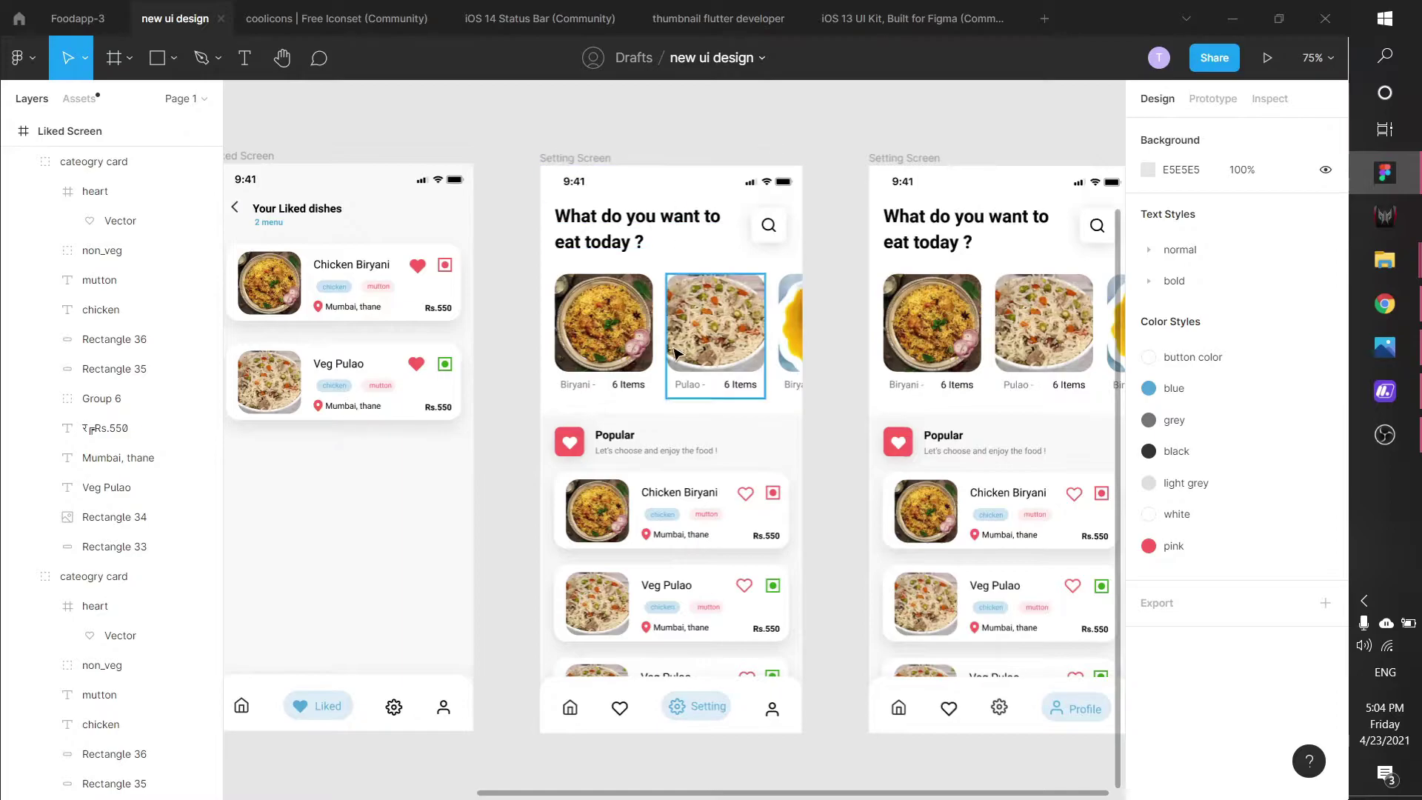
click(676, 498)
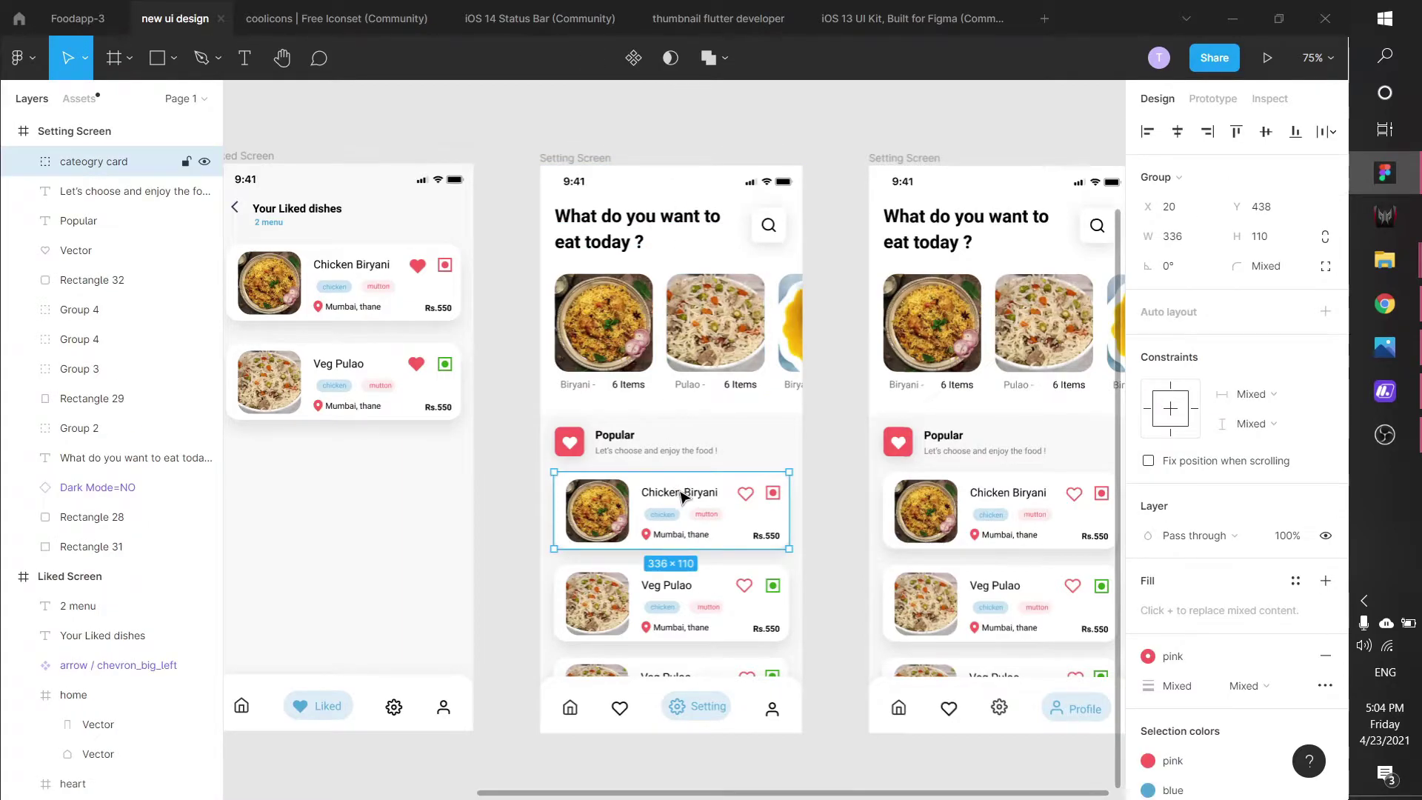
shift+click(655, 450)
shift+click(614, 435)
shift+click(569, 442)
shift+click(604, 326)
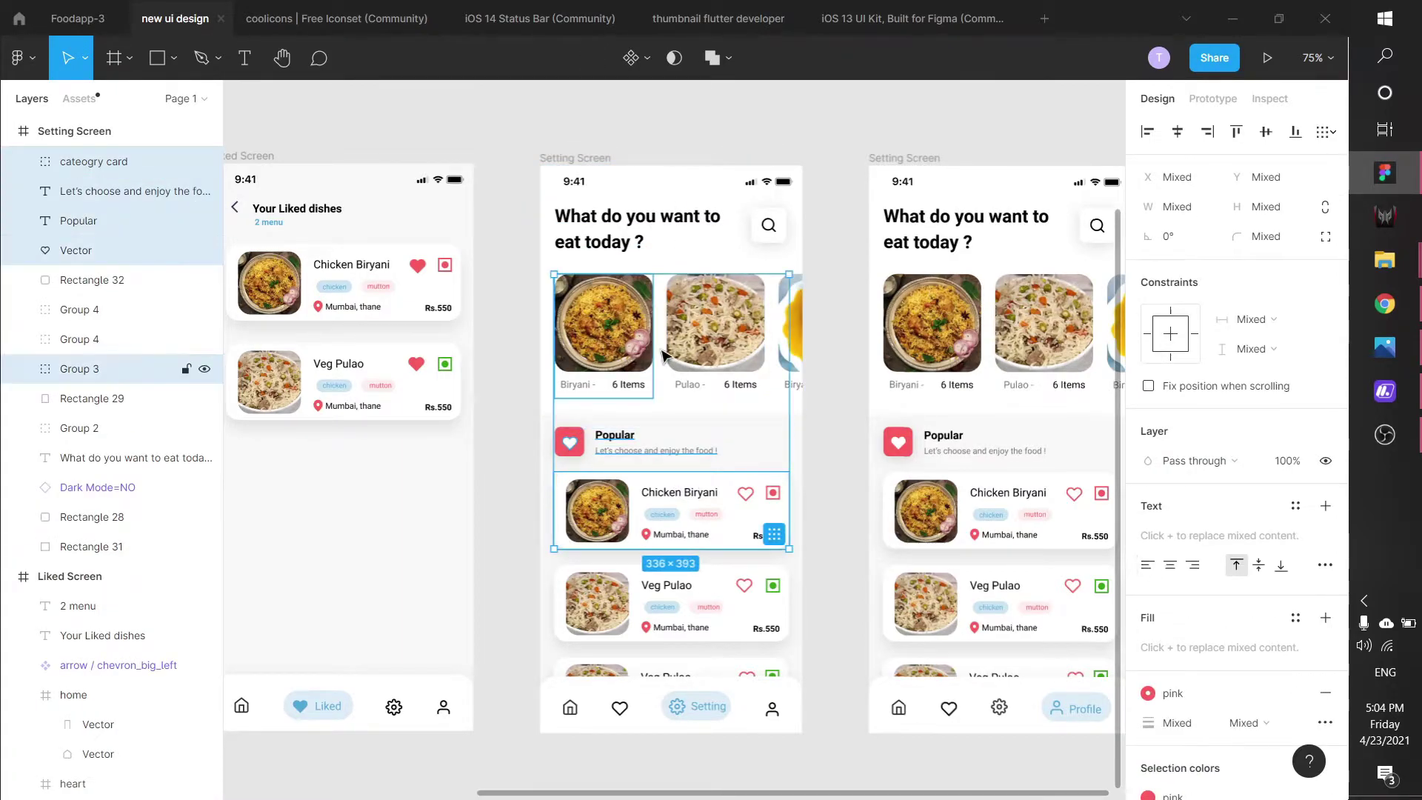
shift+click(714, 326)
shift+click(795, 319)
shift+click(775, 235)
shift+click(768, 225)
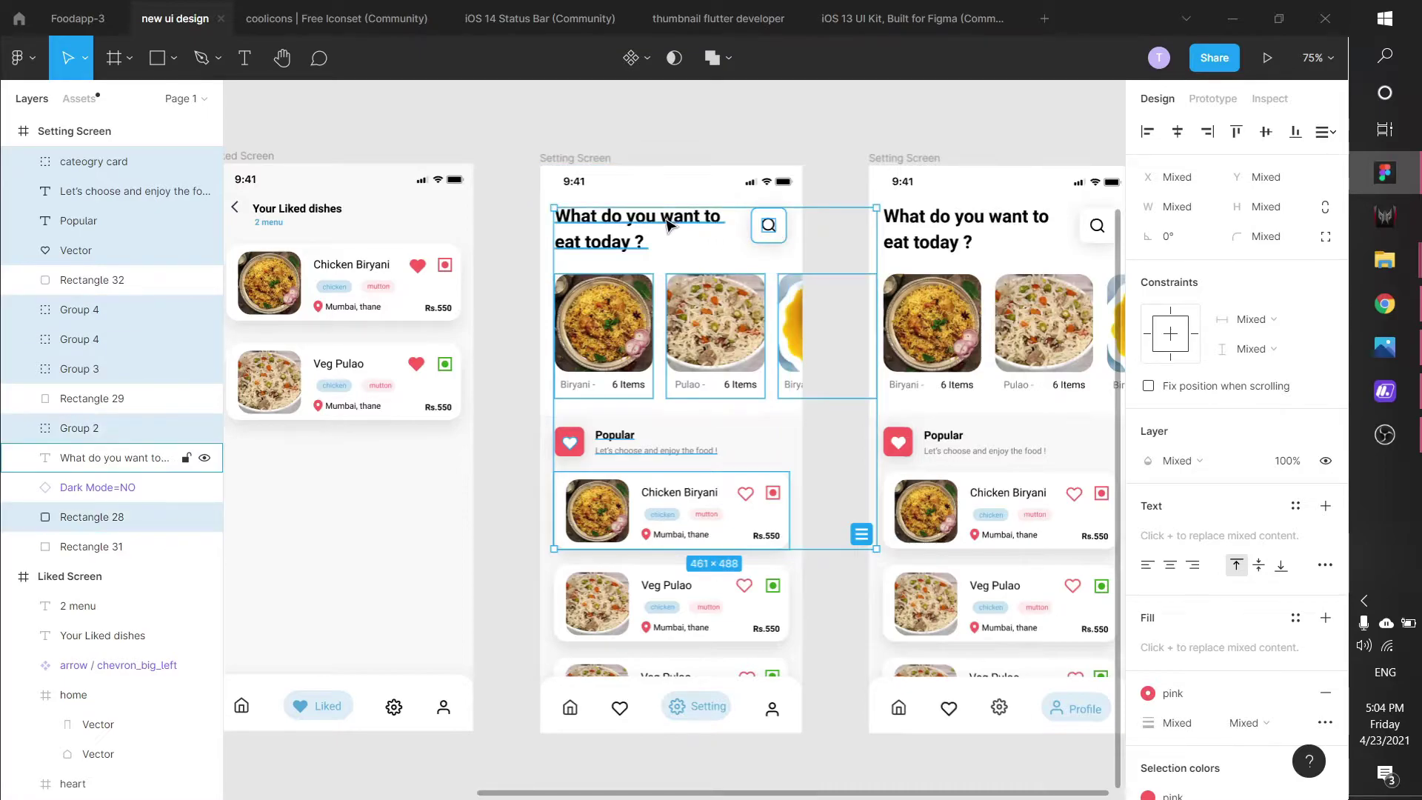
shift+click(645, 222)
shift+click(674, 593)
shift+click(729, 670)
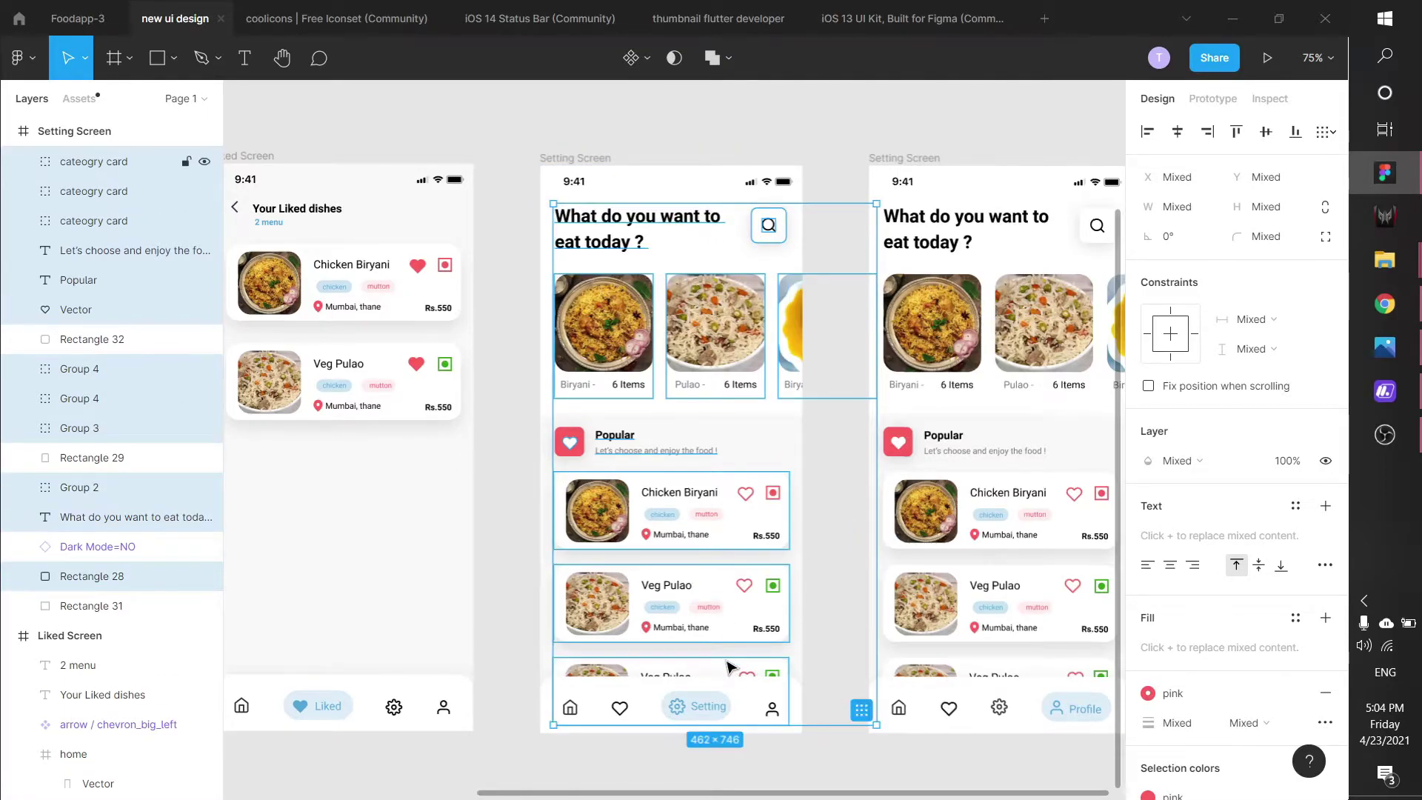
key(Delete)
Step: Delete the leftover heart icons of the dish cards from the Setting Screen
click(753, 494)
drag(729, 473, 749, 677)
key(Delete)
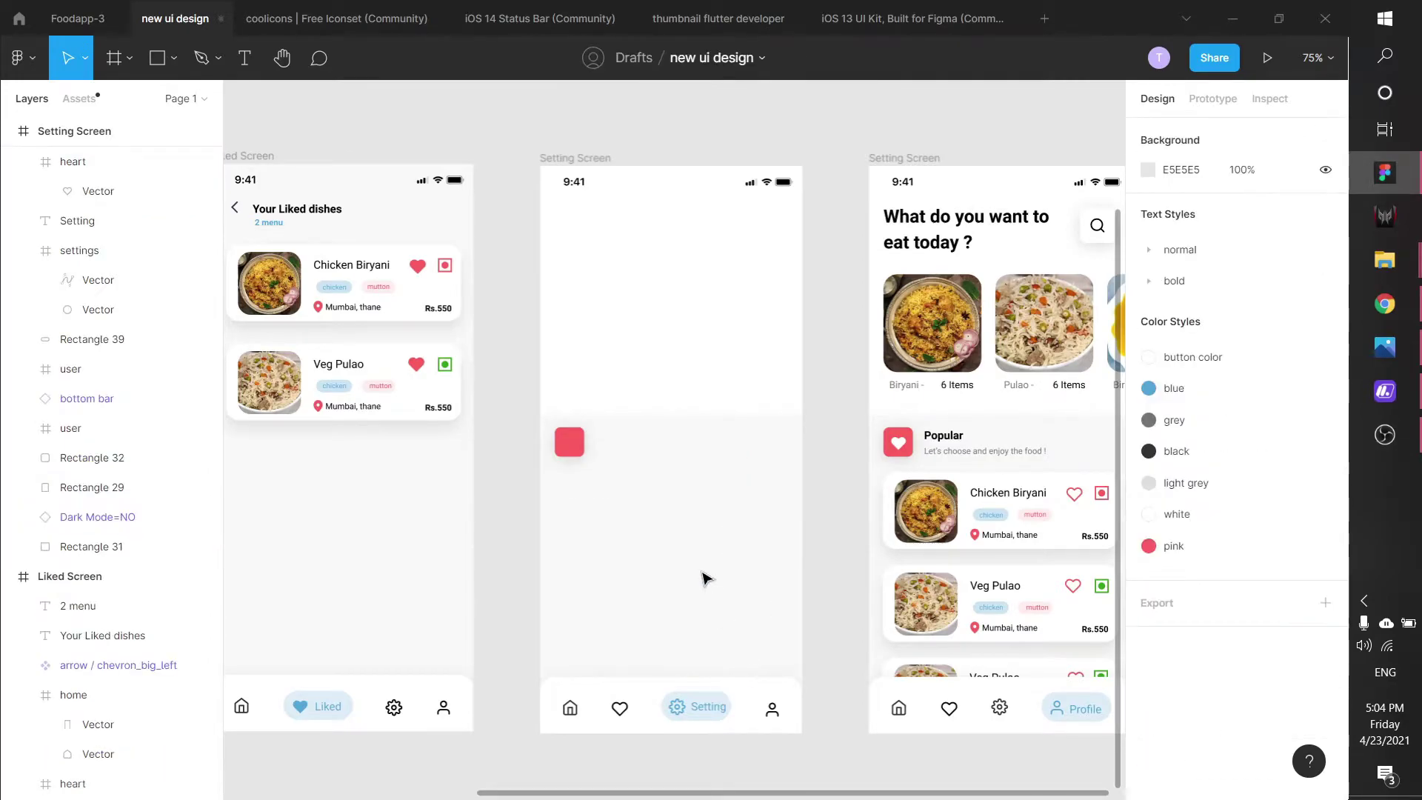
Step: Delete the leftover pink square and white background rectangles from the Setting Screen, keeping the status bar and bottom bar
drag(698, 480, 539, 407)
key(Delete)
click(696, 378)
key(Delete)
click(603, 348)
key(Delete)
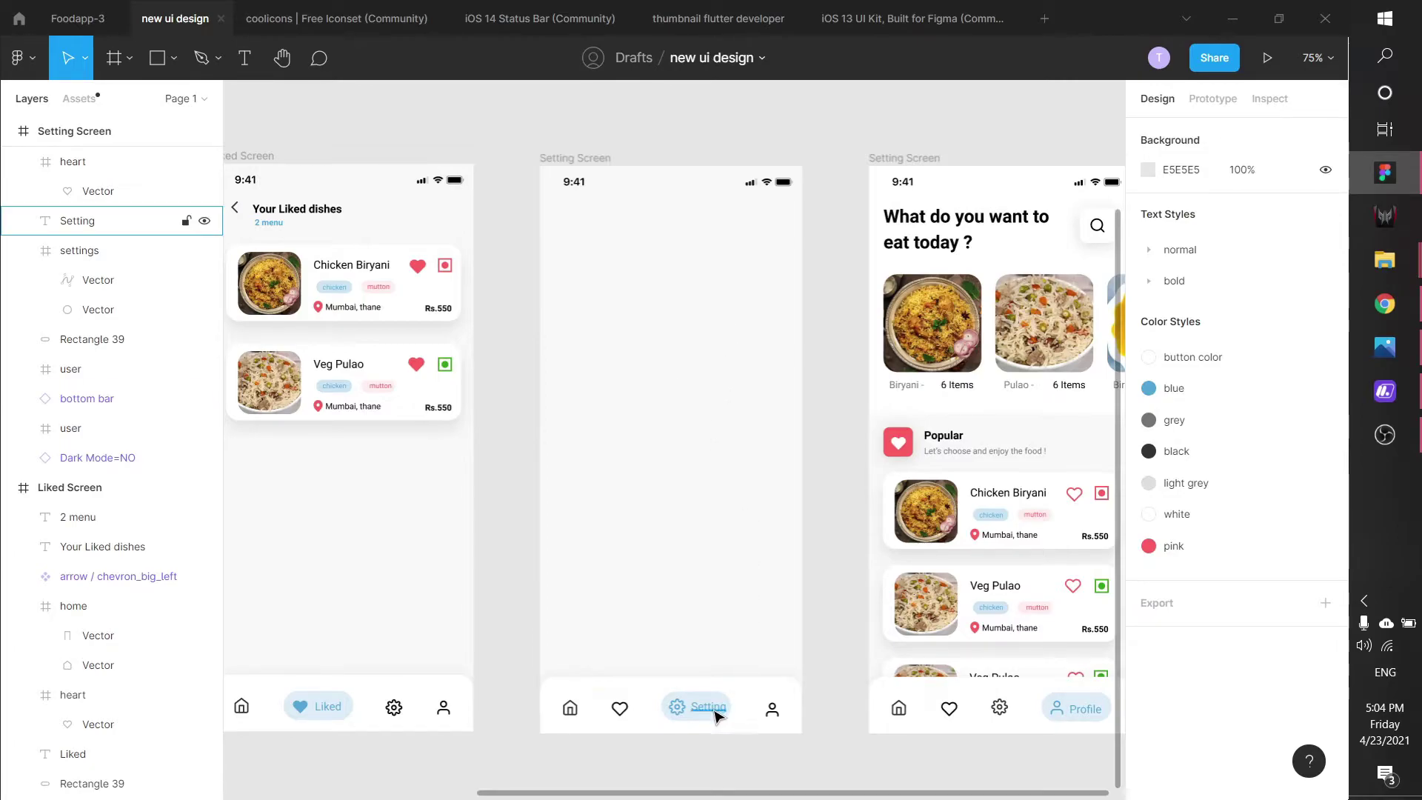
Step: Move the Setting label in the bottom bar closer to its gear icon, to X 212, Y 757
scroll(705, 712, up, 5)
scroll(709, 720, up, 3)
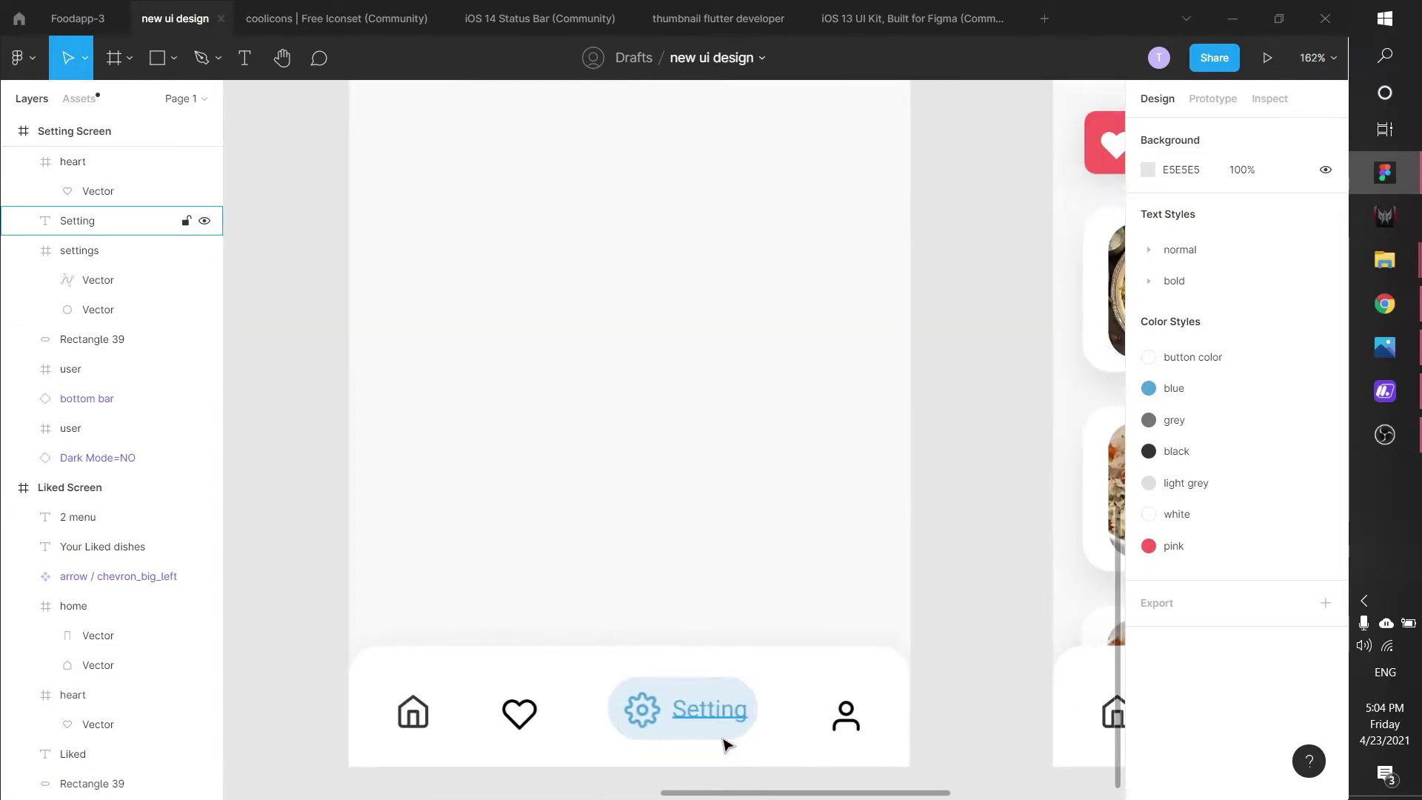
click(725, 717)
drag(725, 717, 722, 715)
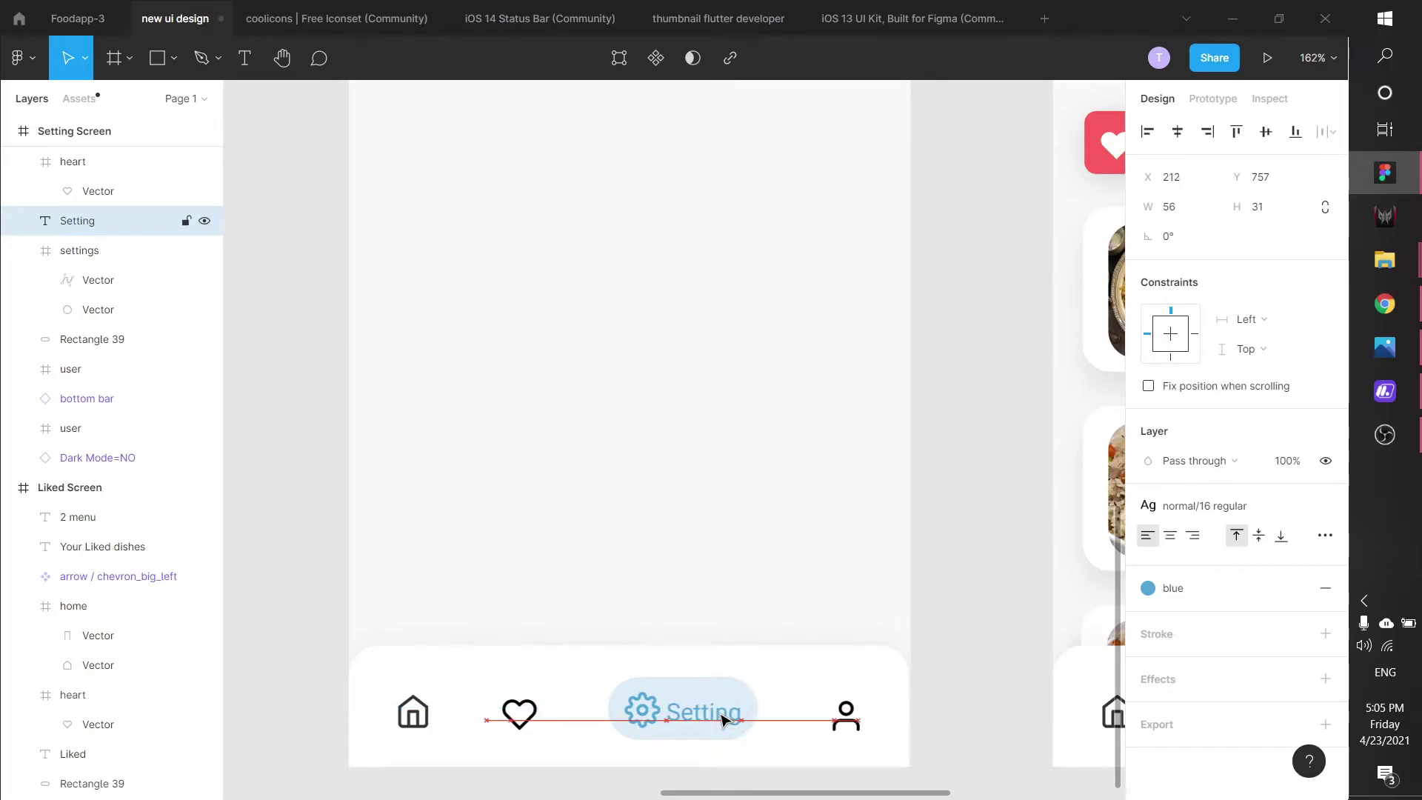
click(1012, 469)
Step: Add the text "Coming soon" in the middle of the empty Setting Screen
scroll(753, 452, down, 5)
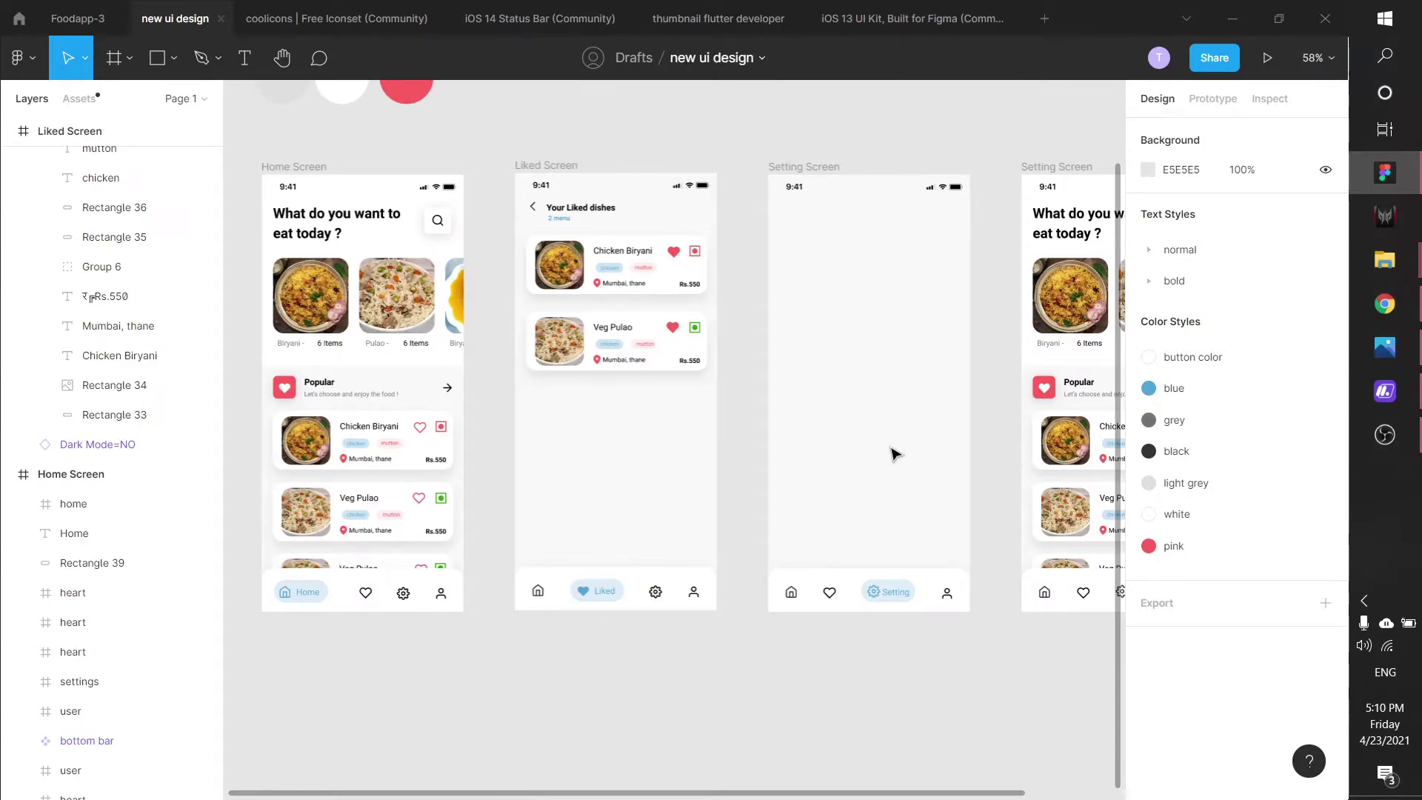
scroll(894, 453, up, 3)
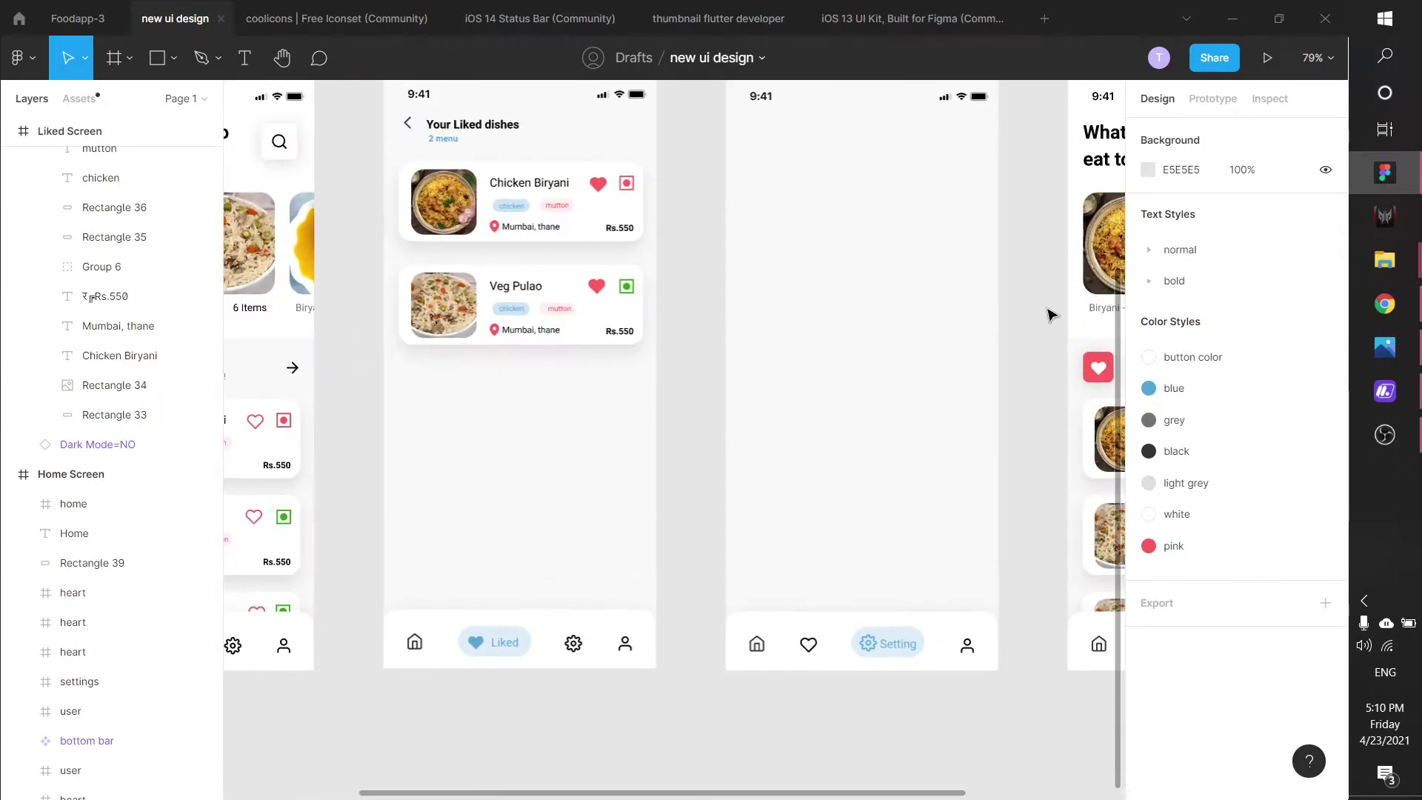
scroll(847, 368, right, 5)
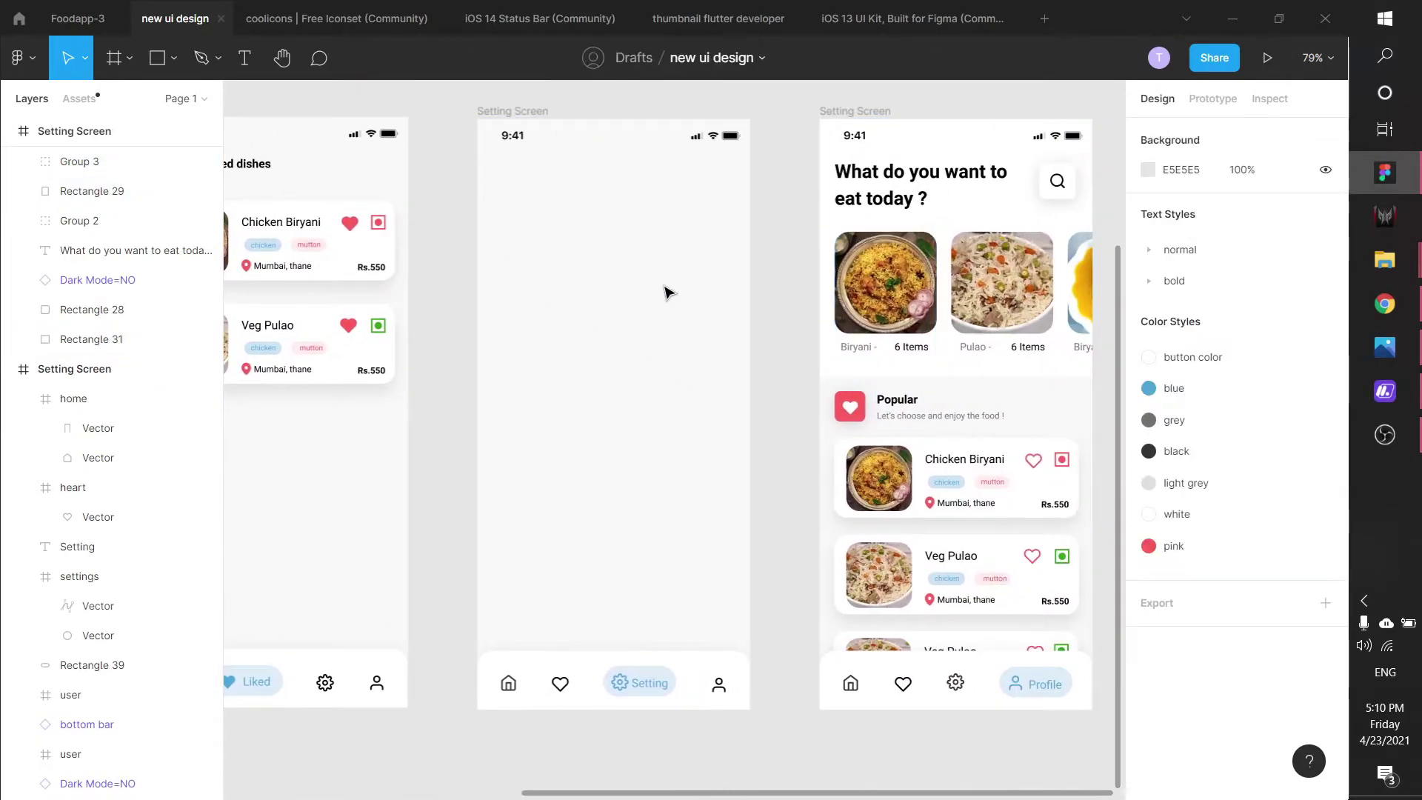
click(129, 58)
click(664, 104)
key(t)
click(580, 345)
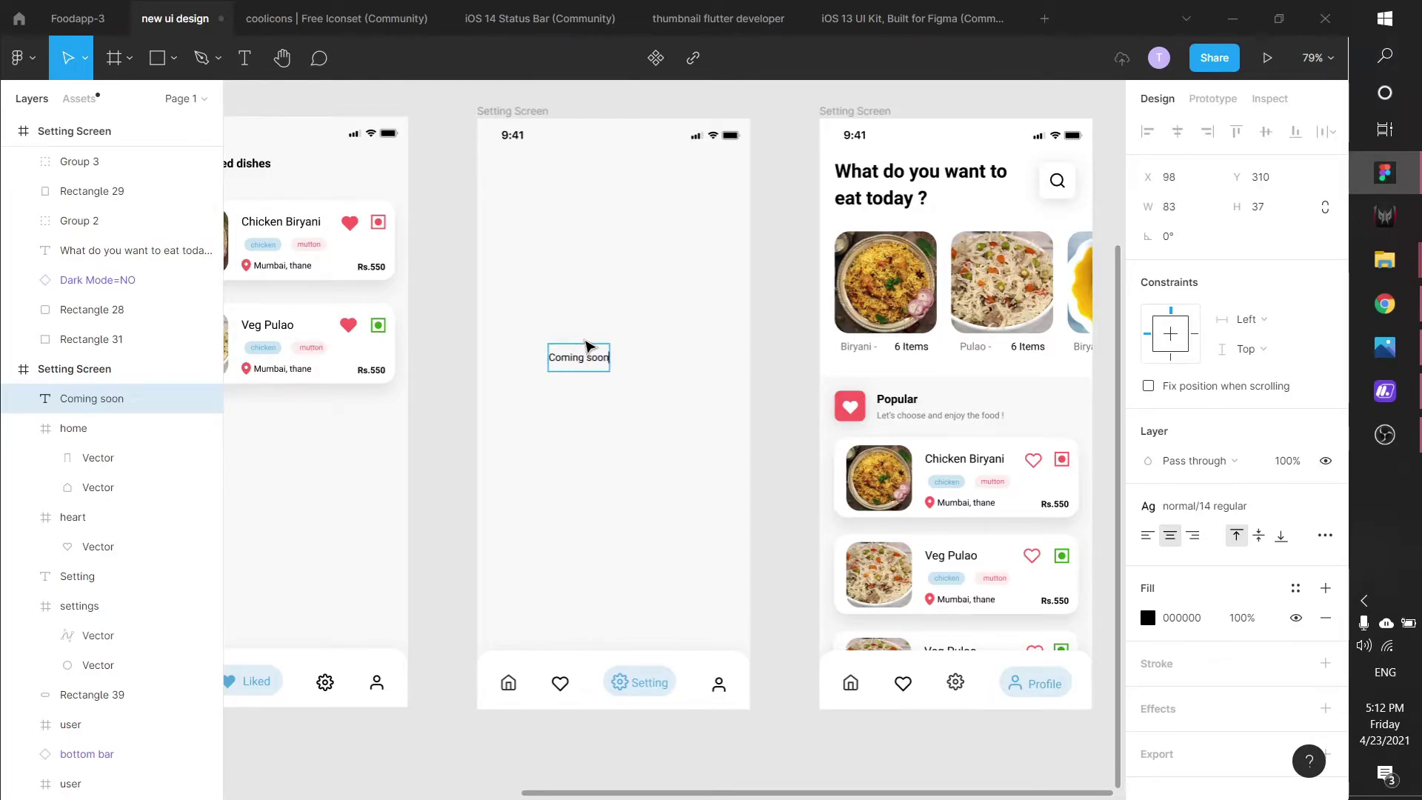
key(Escape)
Step: Apply the 22 regular text style to the "Coming soon" text
click(1204, 506)
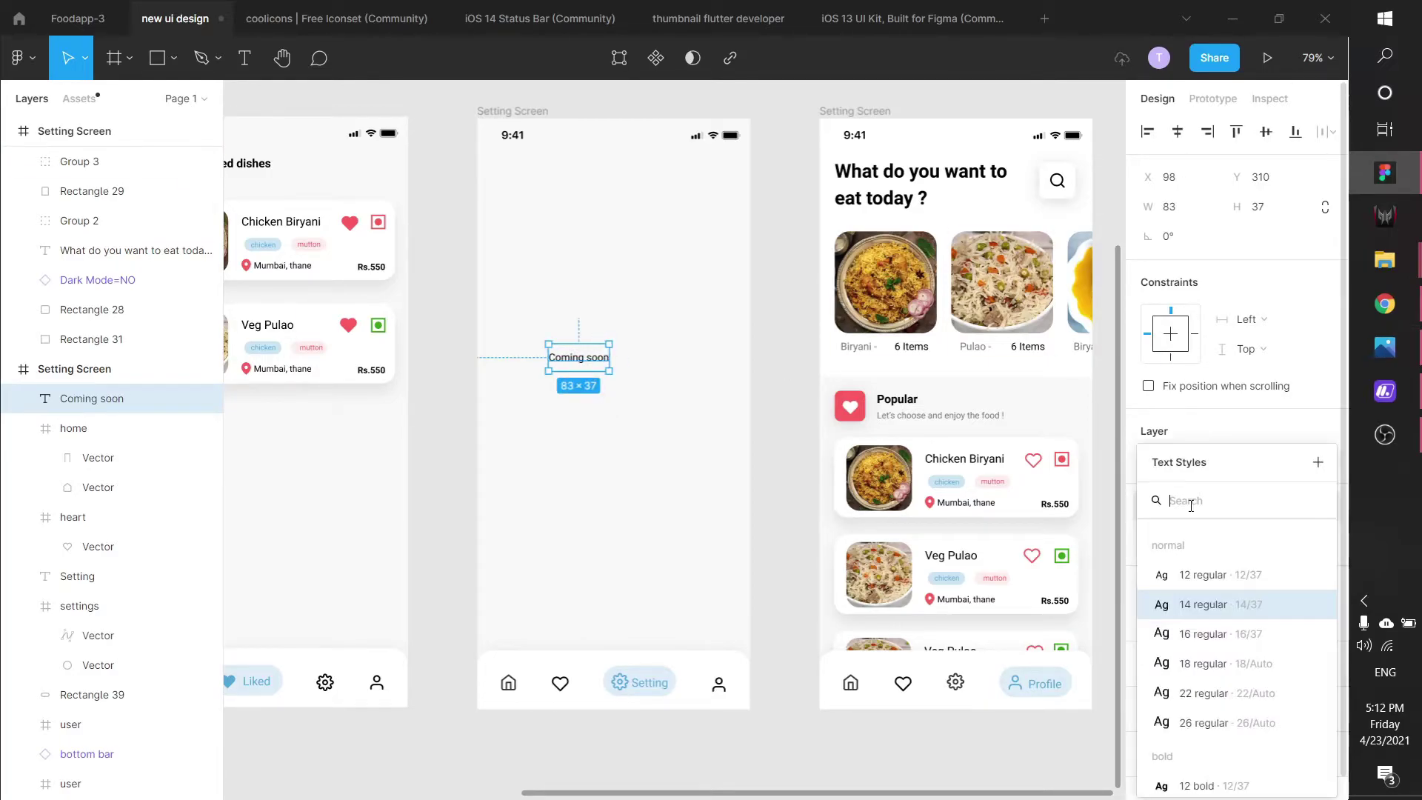
click(1207, 693)
click(681, 378)
click(622, 355)
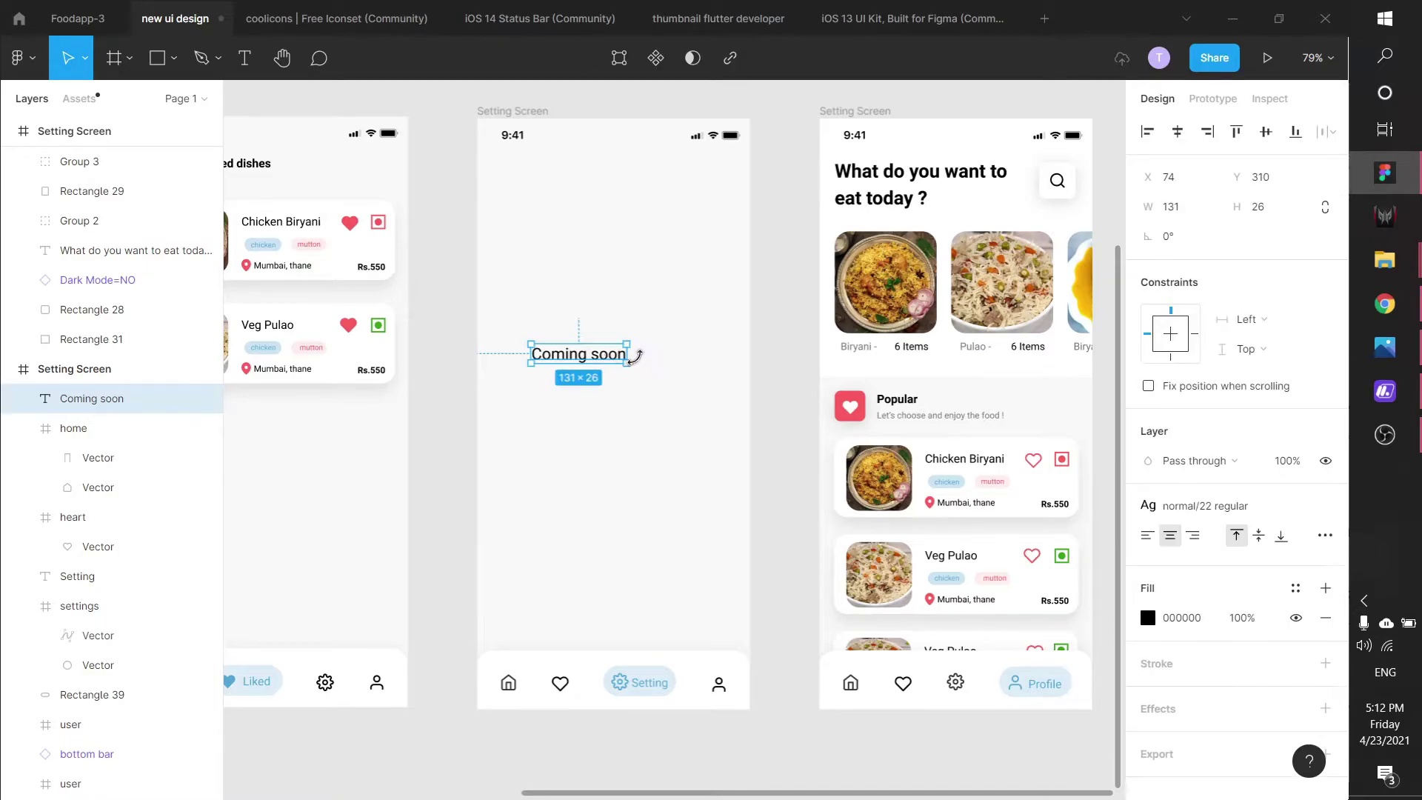
Step: Extend the placeholder text to "Coming soon ..." and shift it slightly to the right
double_click(614, 357)
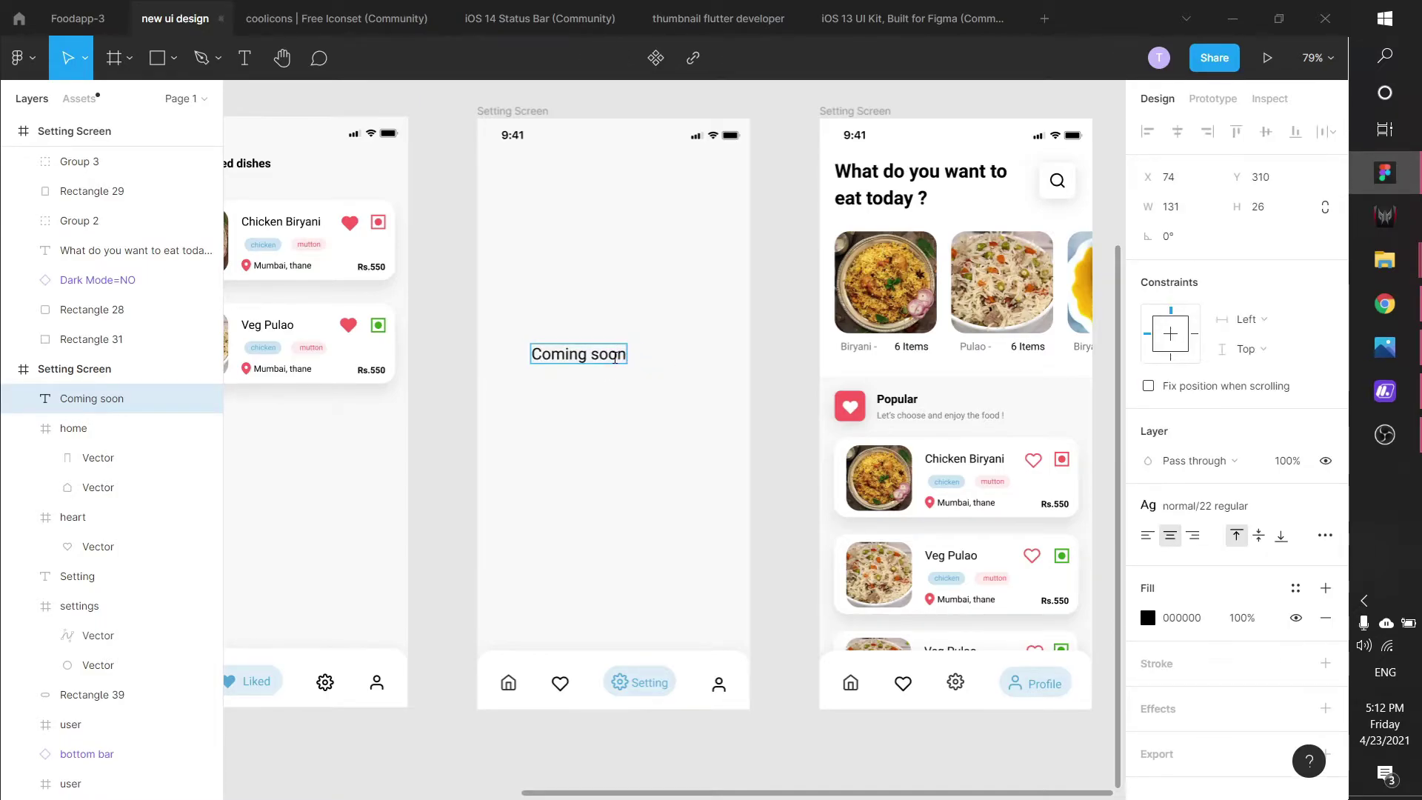
key(Escape)
click(711, 355)
drag(577, 354, 607, 352)
Step: Apply the 26 regular text style to "Coming soon ..." and move it near the centre of the Setting Screen
click(1222, 505)
click(1201, 692)
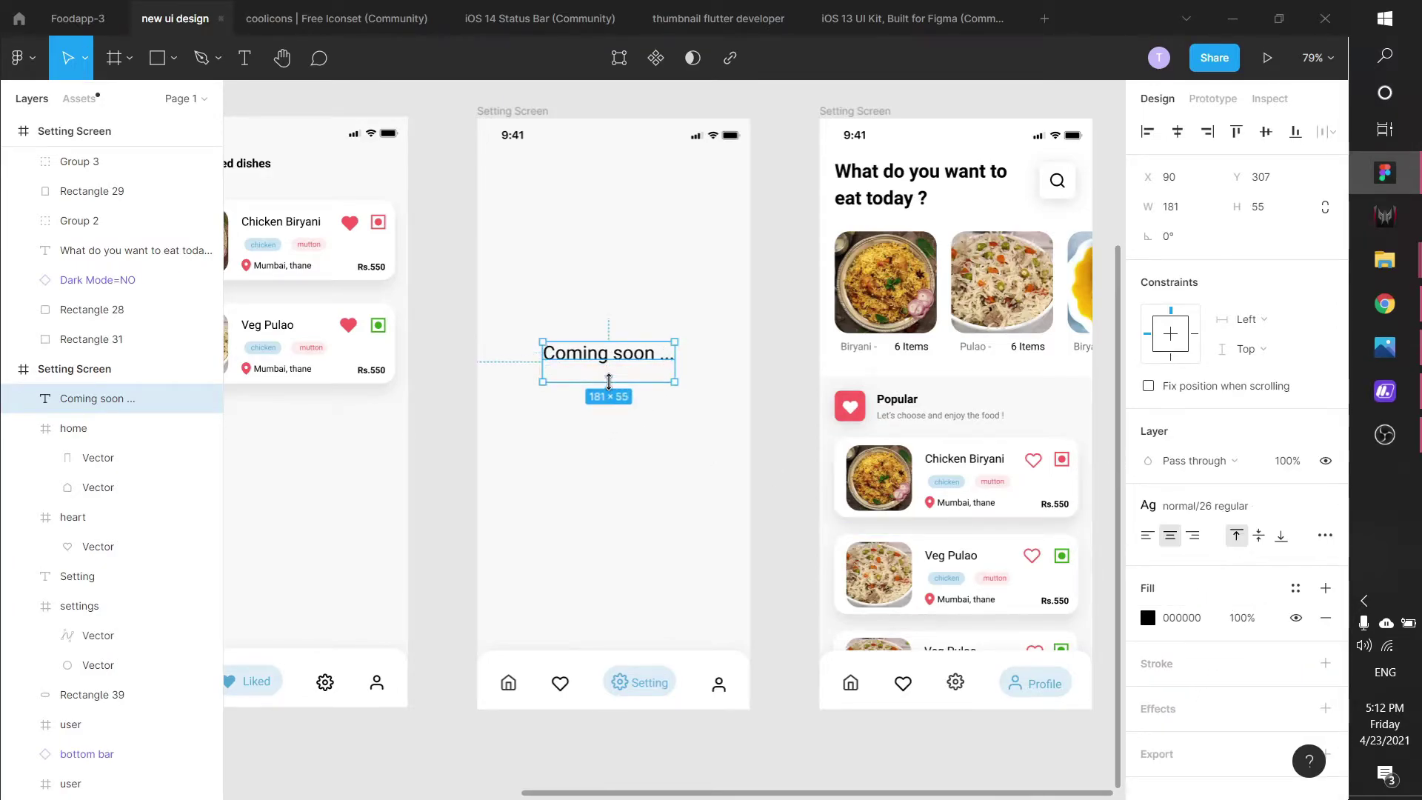
click(638, 375)
drag(638, 362, 652, 388)
click(534, 467)
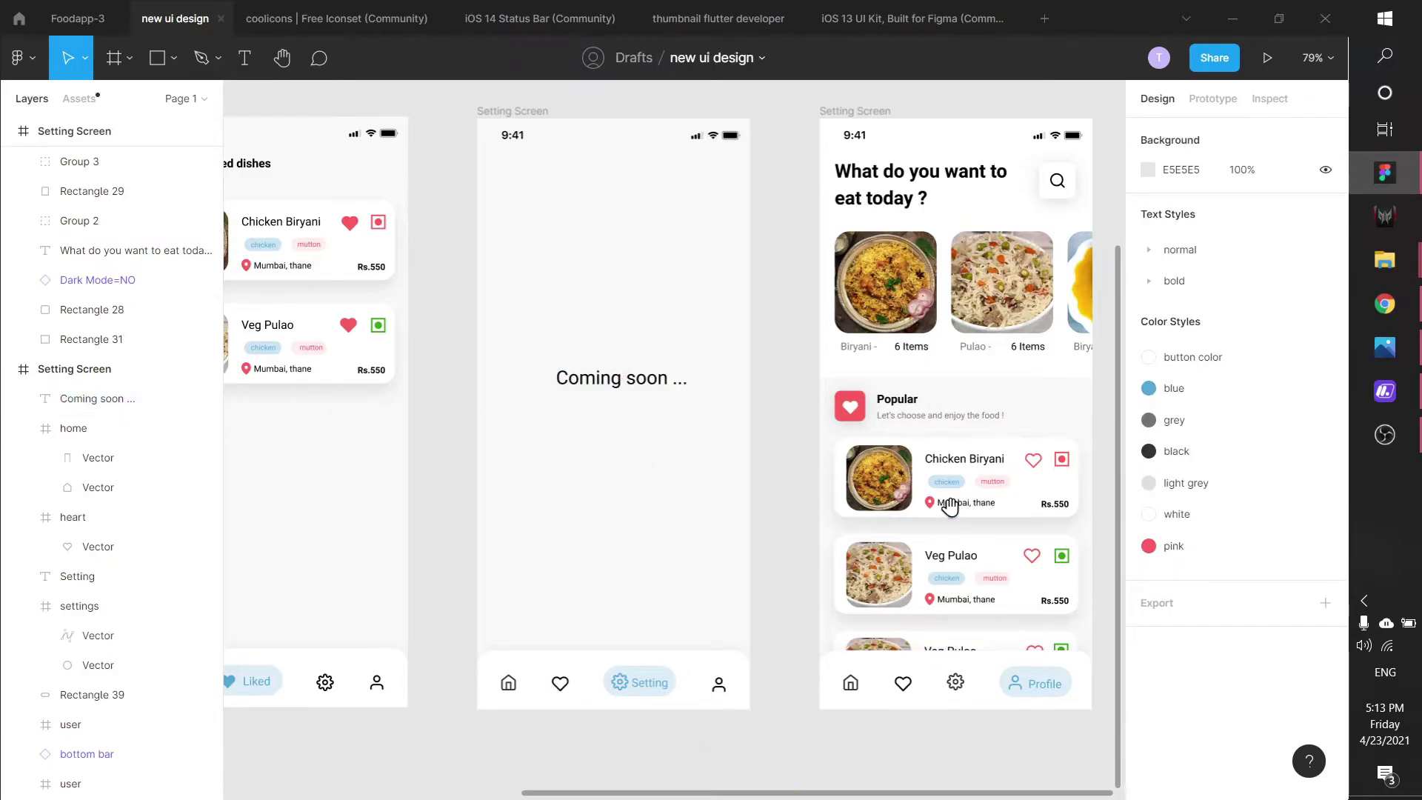
drag(950, 507, 862, 504)
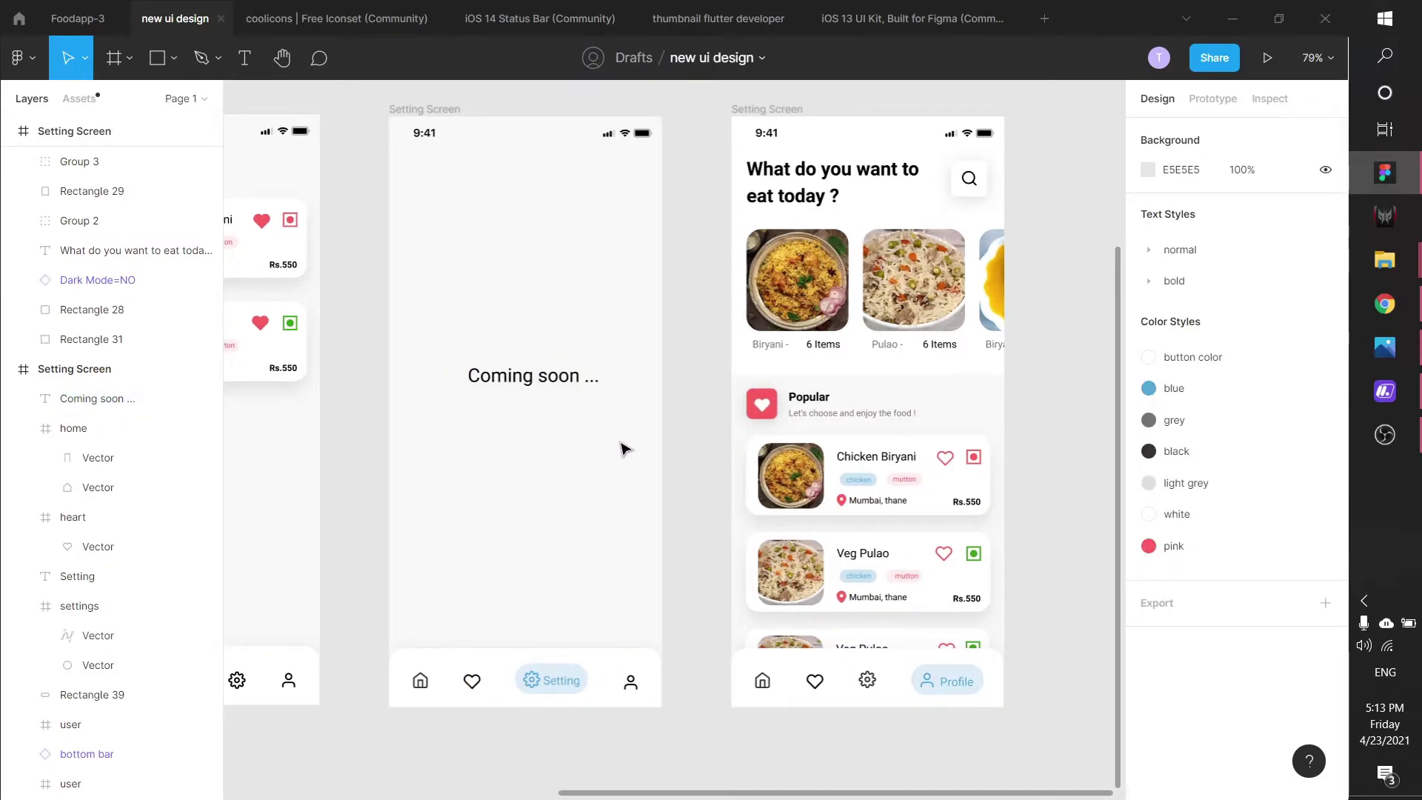
scroll(963, 348, right, 4)
scroll(930, 362, up, 3)
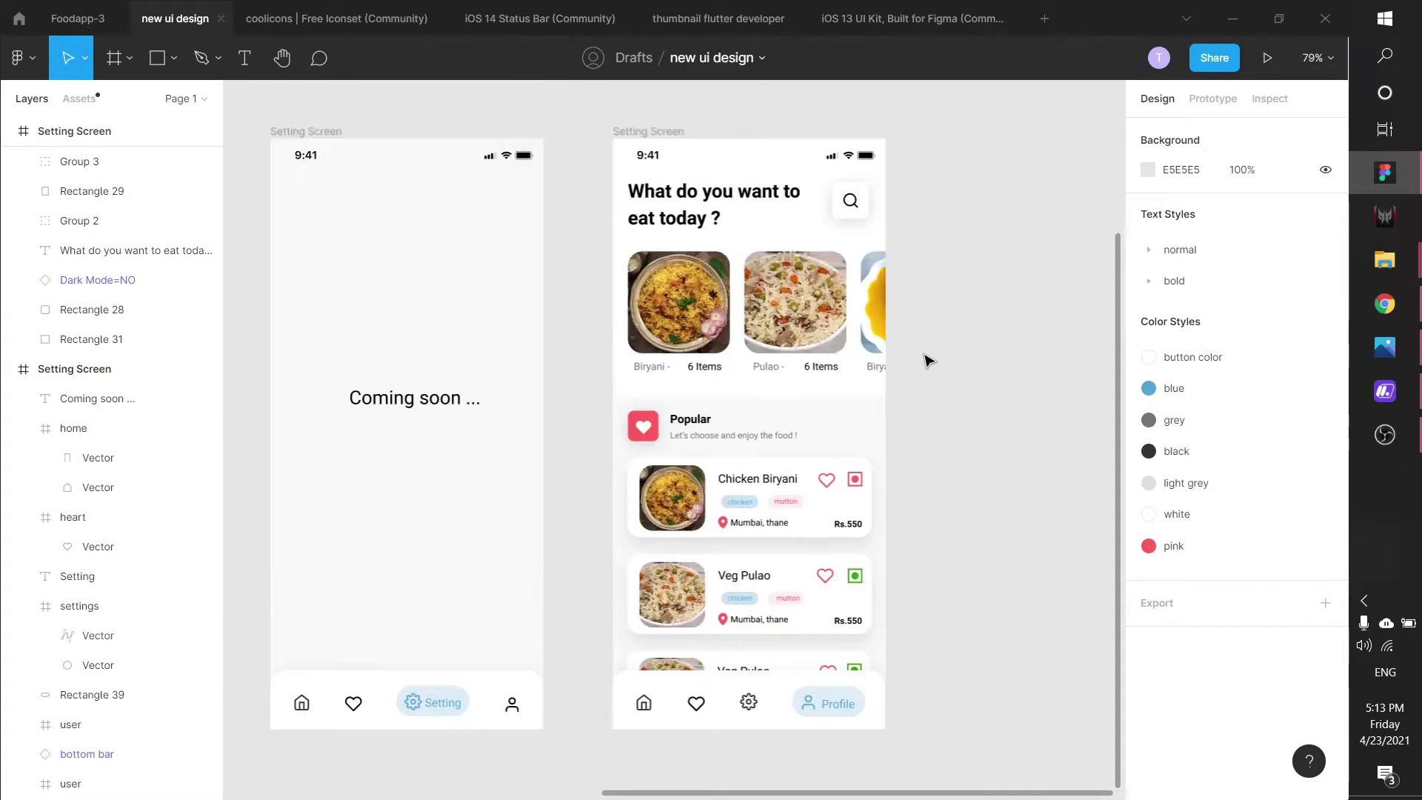
click(618, 131)
click(968, 229)
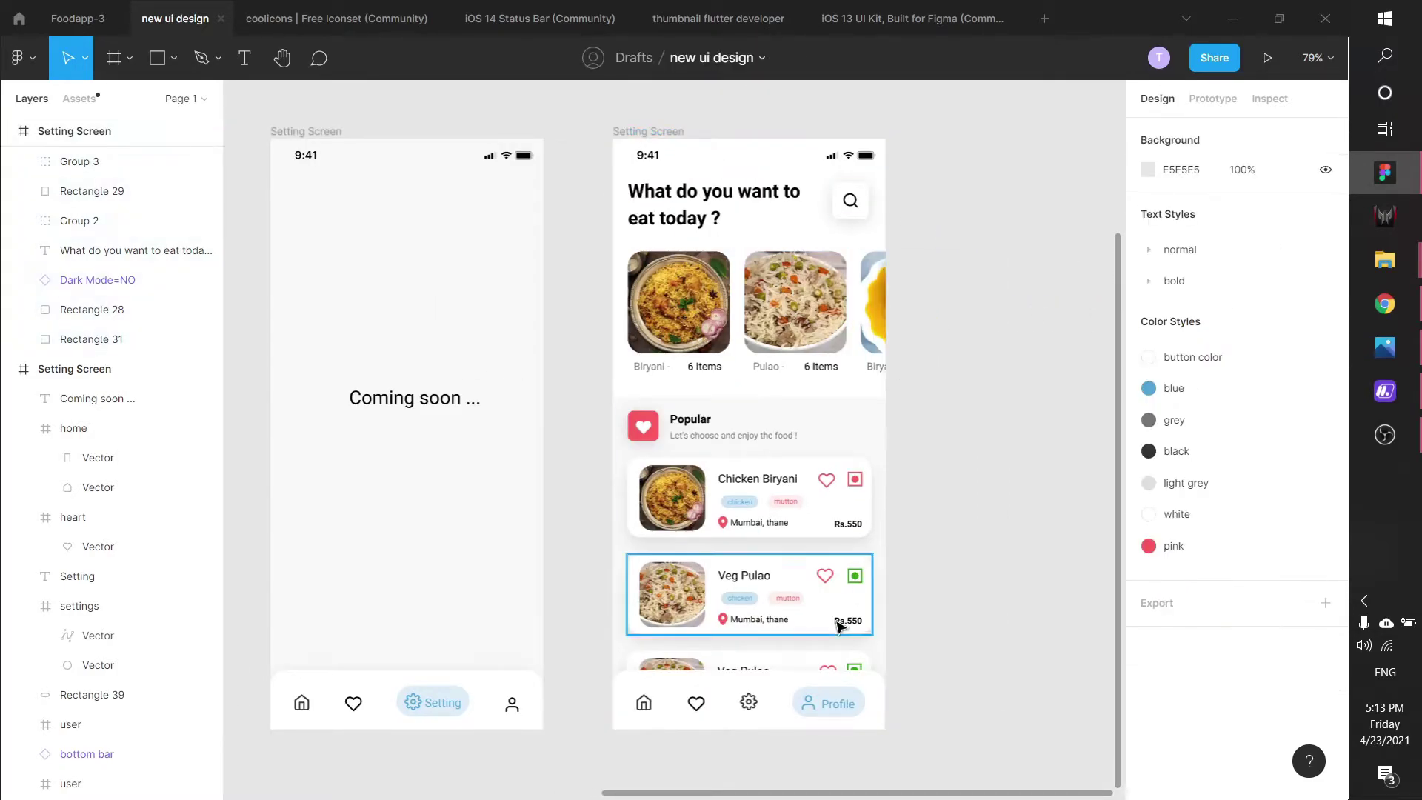
click(778, 711)
click(964, 498)
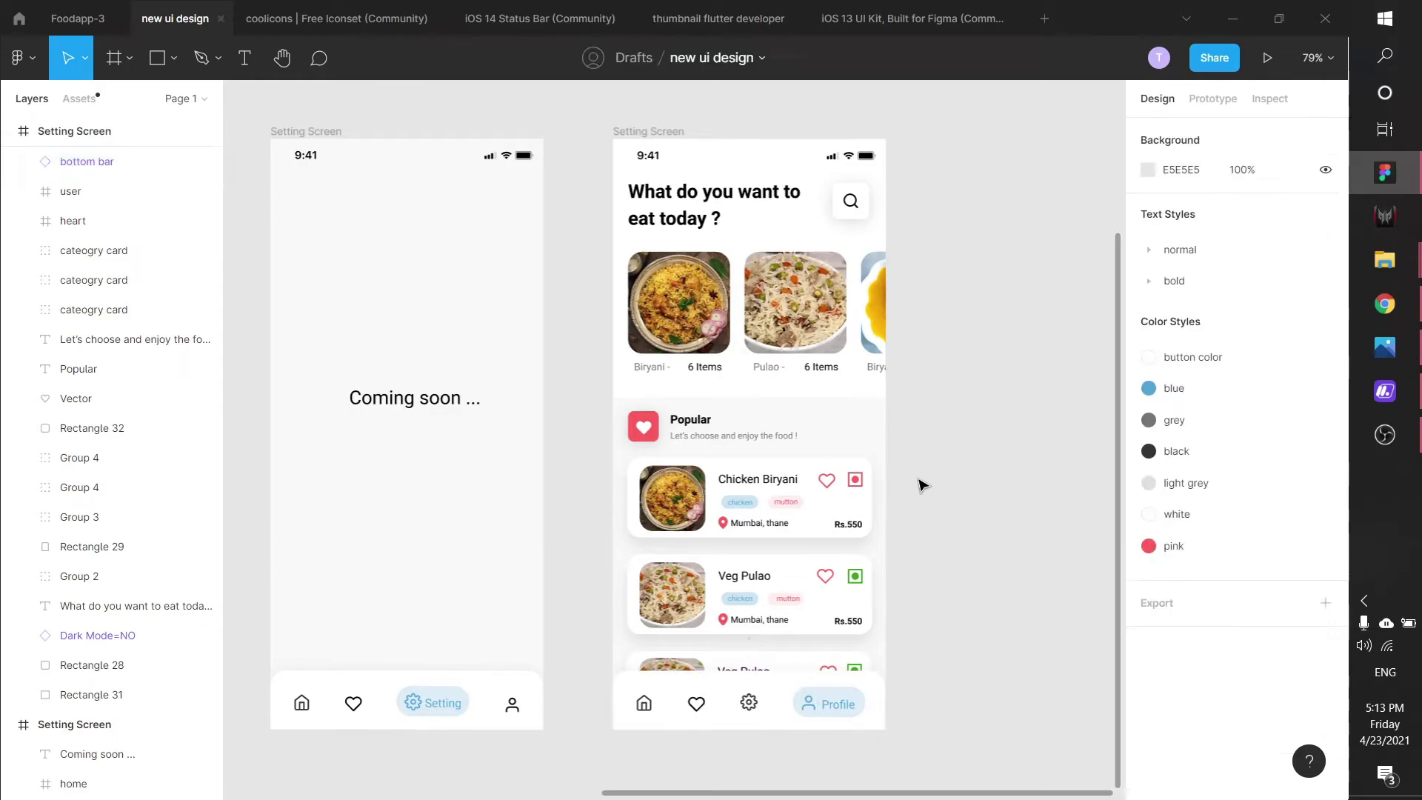
click(656, 133)
key(Escape)
Step: Delete the heading, search box, first and third food categories, Popular title with heart and three dish cards from the screen with the Profile tab
click(675, 210)
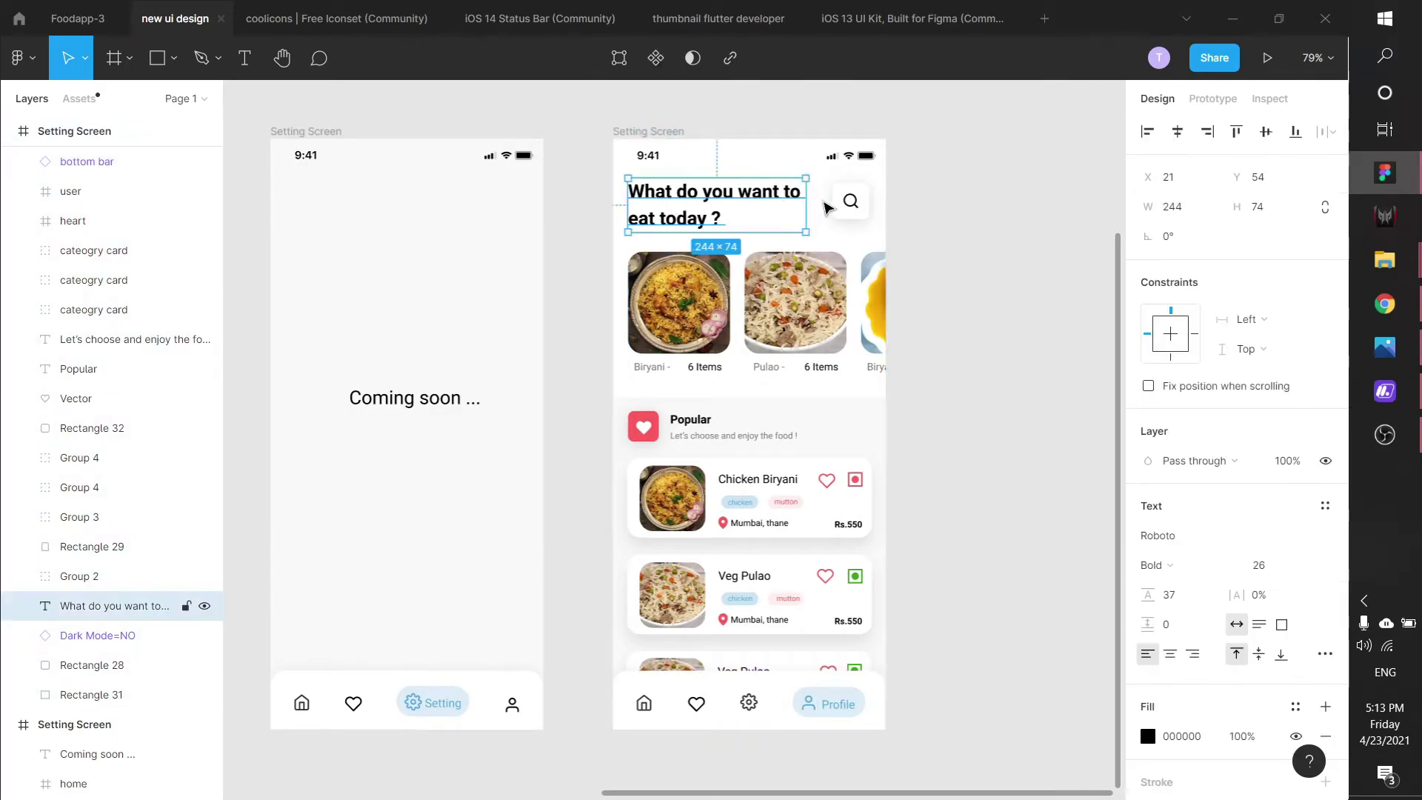
shift+click(851, 203)
shift+click(678, 304)
shift+click(794, 304)
shift+click(881, 279)
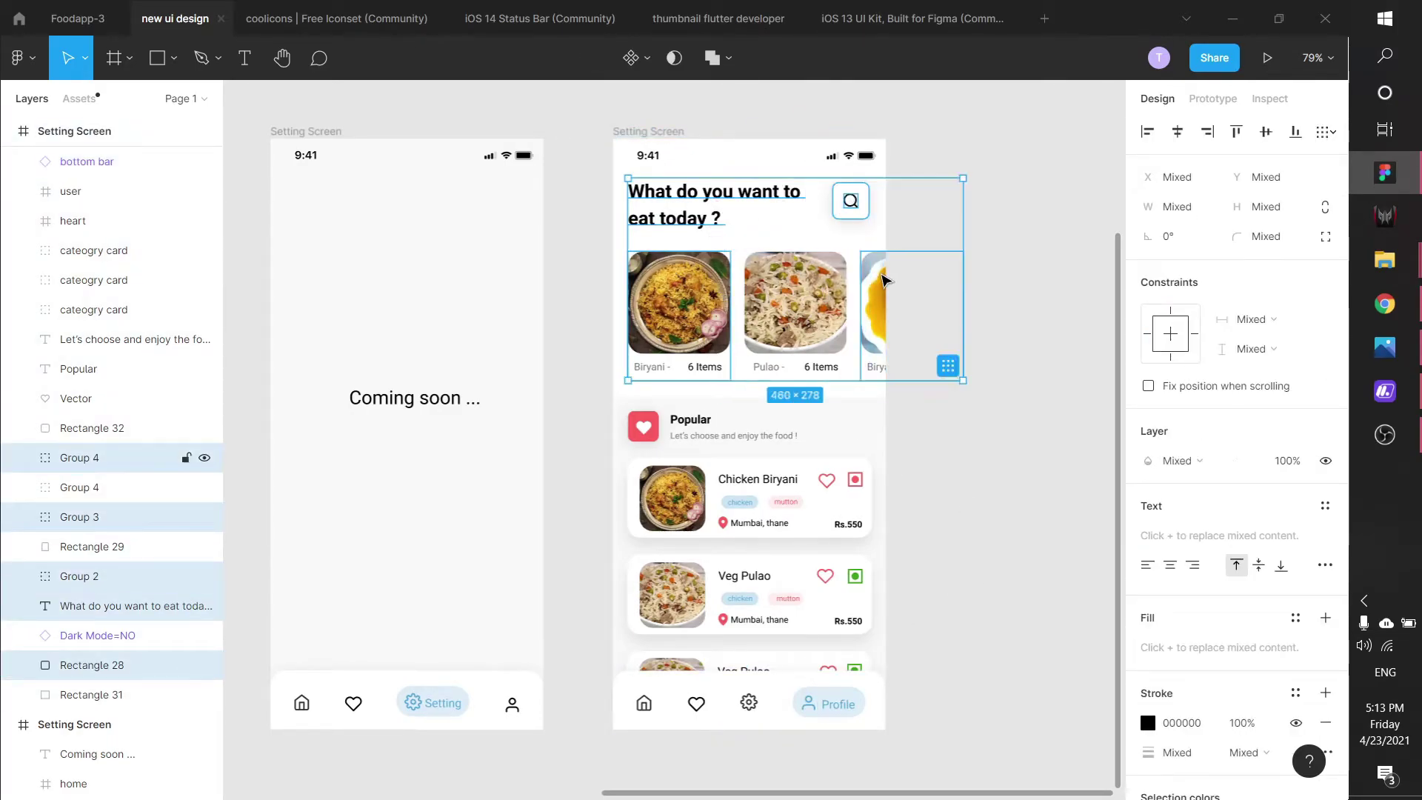
shift+click(655, 431)
shift+click(696, 422)
shift+click(748, 473)
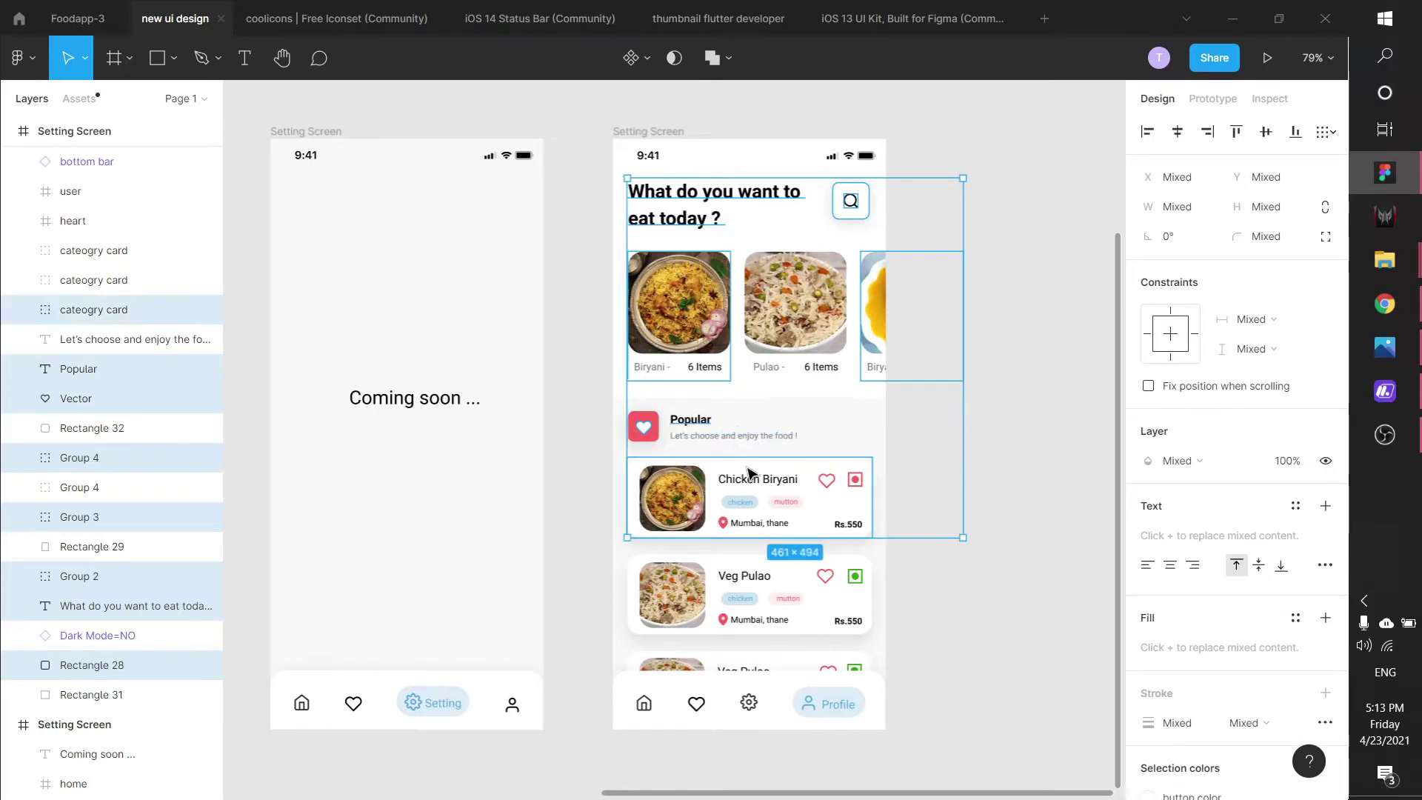
shift+click(825, 585)
shift+click(833, 662)
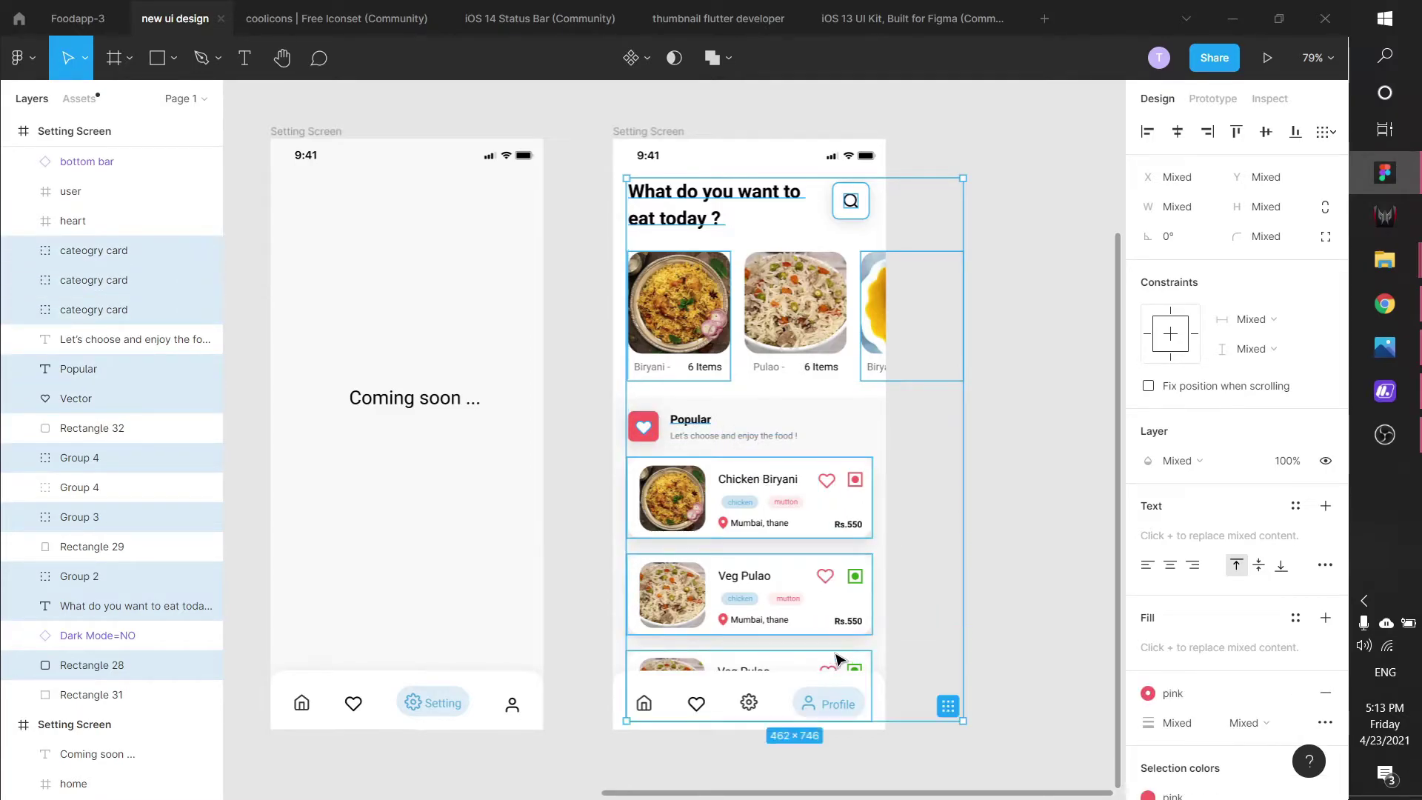
key(Delete)
Step: Delete the remaining Pulao category, white category card, pink square, subtitle, heart icons and white header background from the Profile tab screen
click(679, 319)
shift+click(795, 304)
shift+click(643, 426)
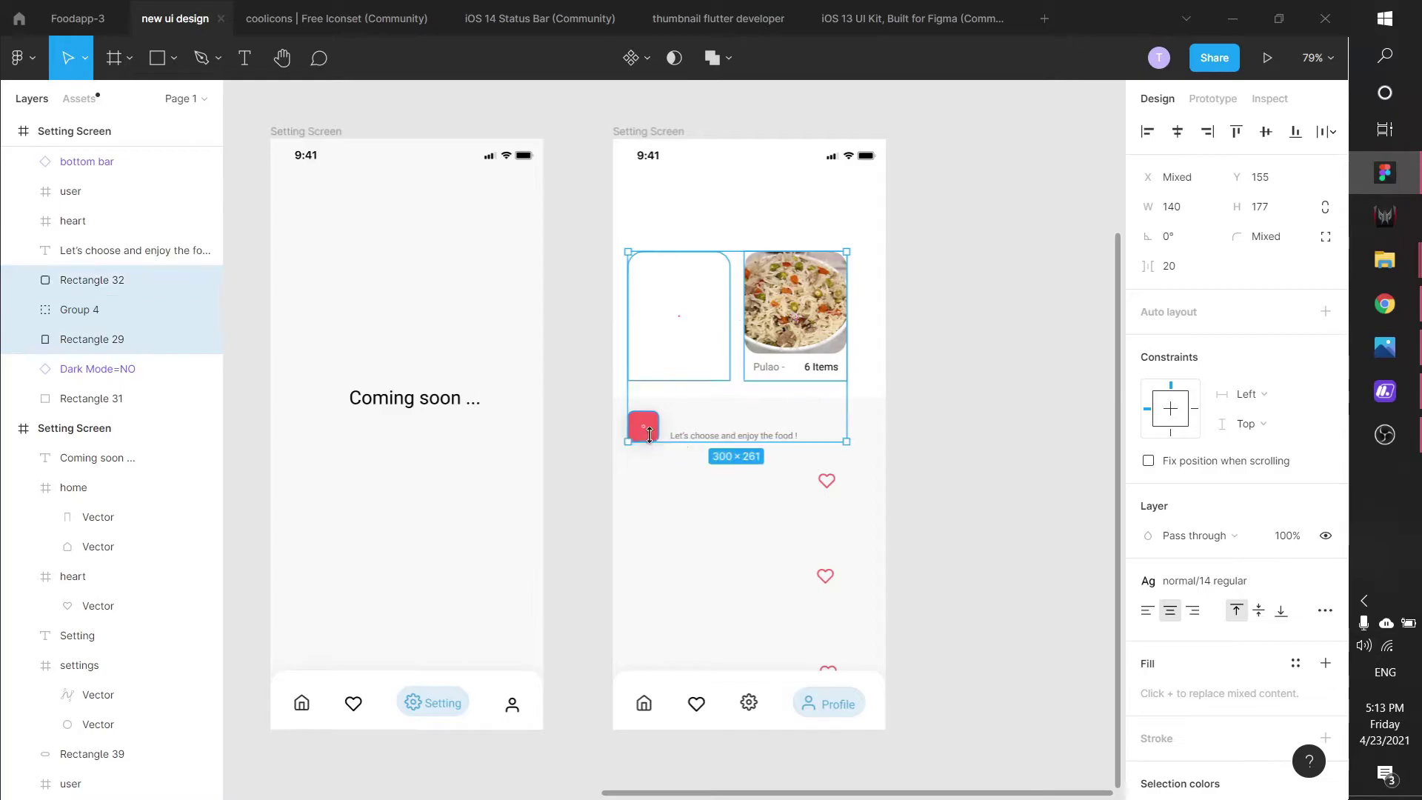
shift+click(826, 480)
shift+click(825, 575)
shift+click(828, 668)
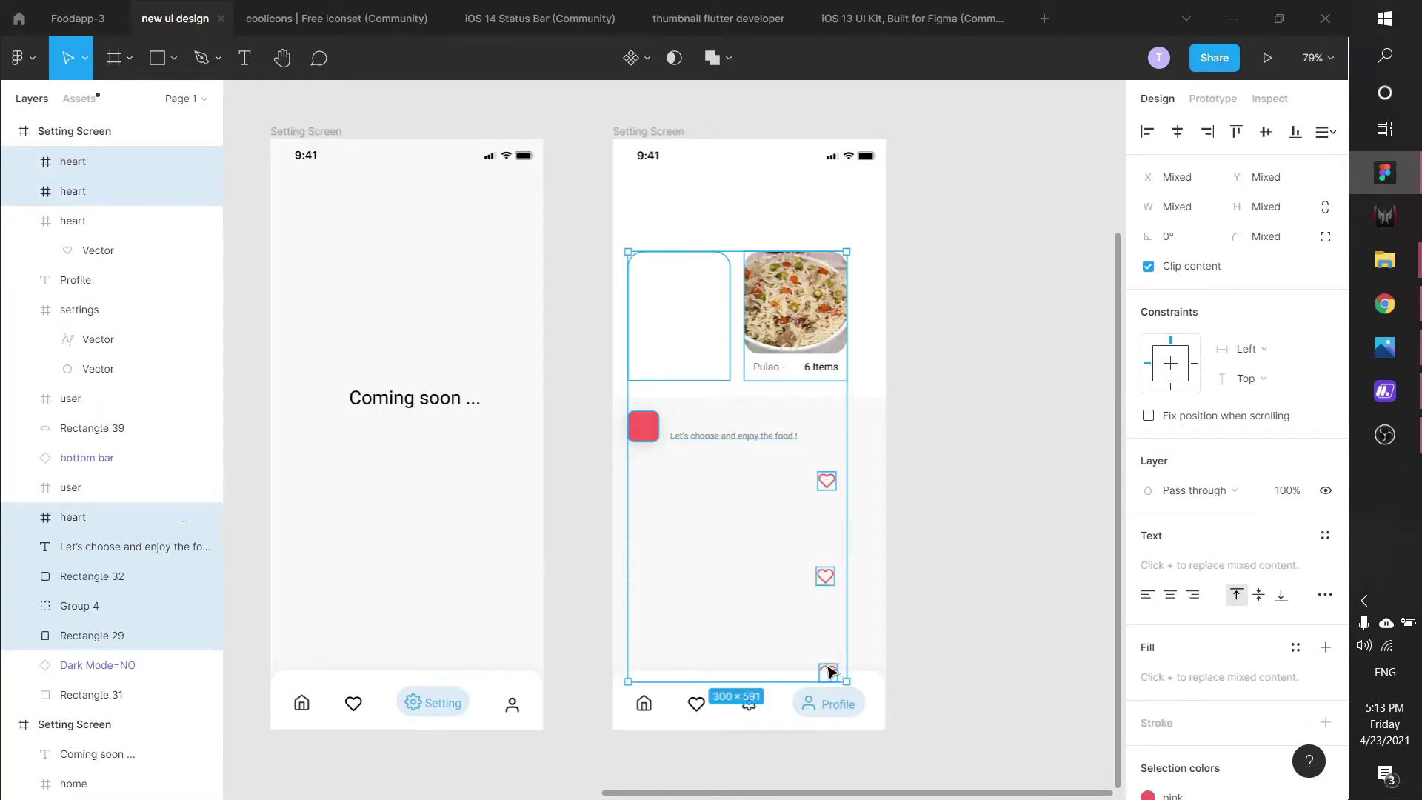
key(Delete)
click(733, 280)
key(Delete)
scroll(946, 305, down, 1)
scroll(955, 295, up, 1)
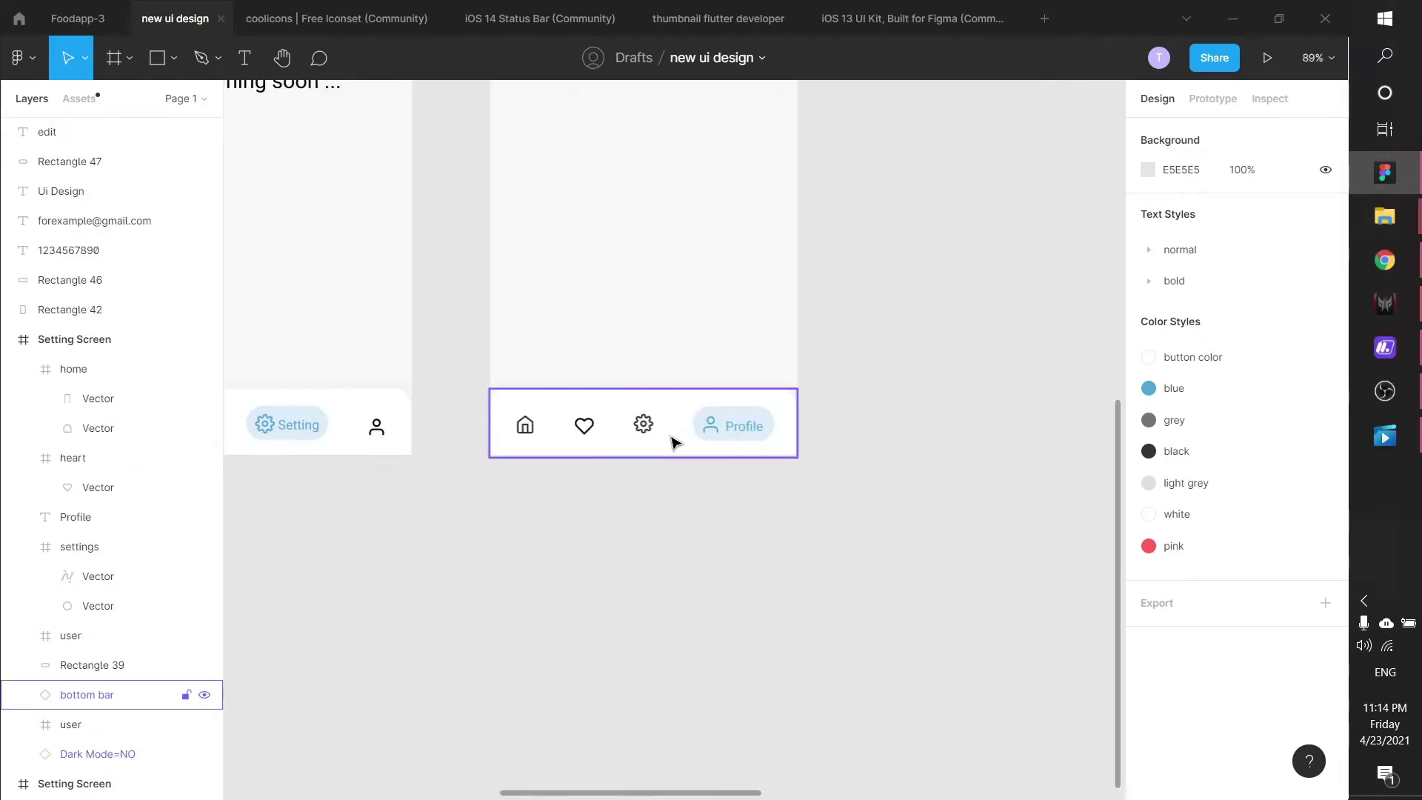
click(644, 435)
scroll(704, 352, up, 5)
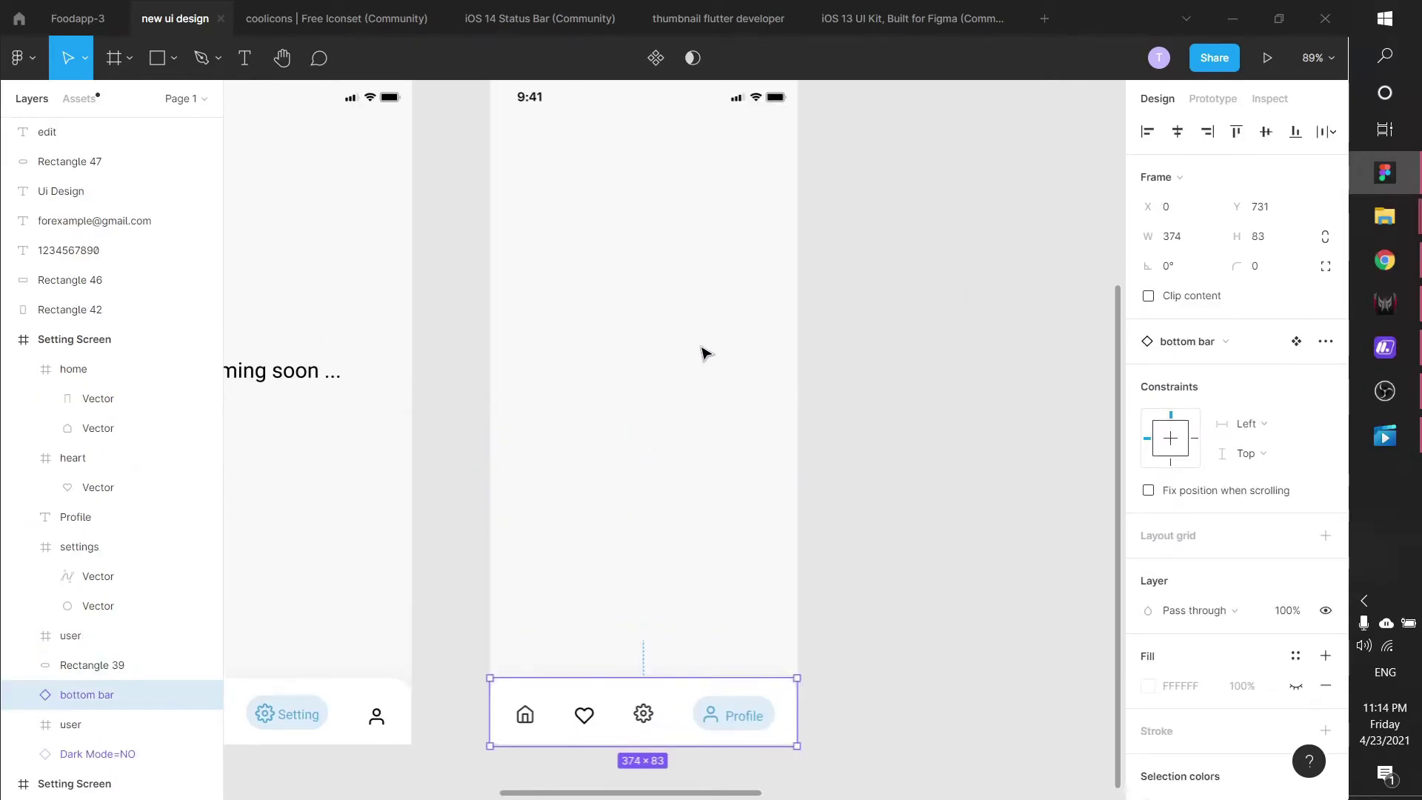
scroll(704, 352, down, 1)
scroll(704, 352, down, 4)
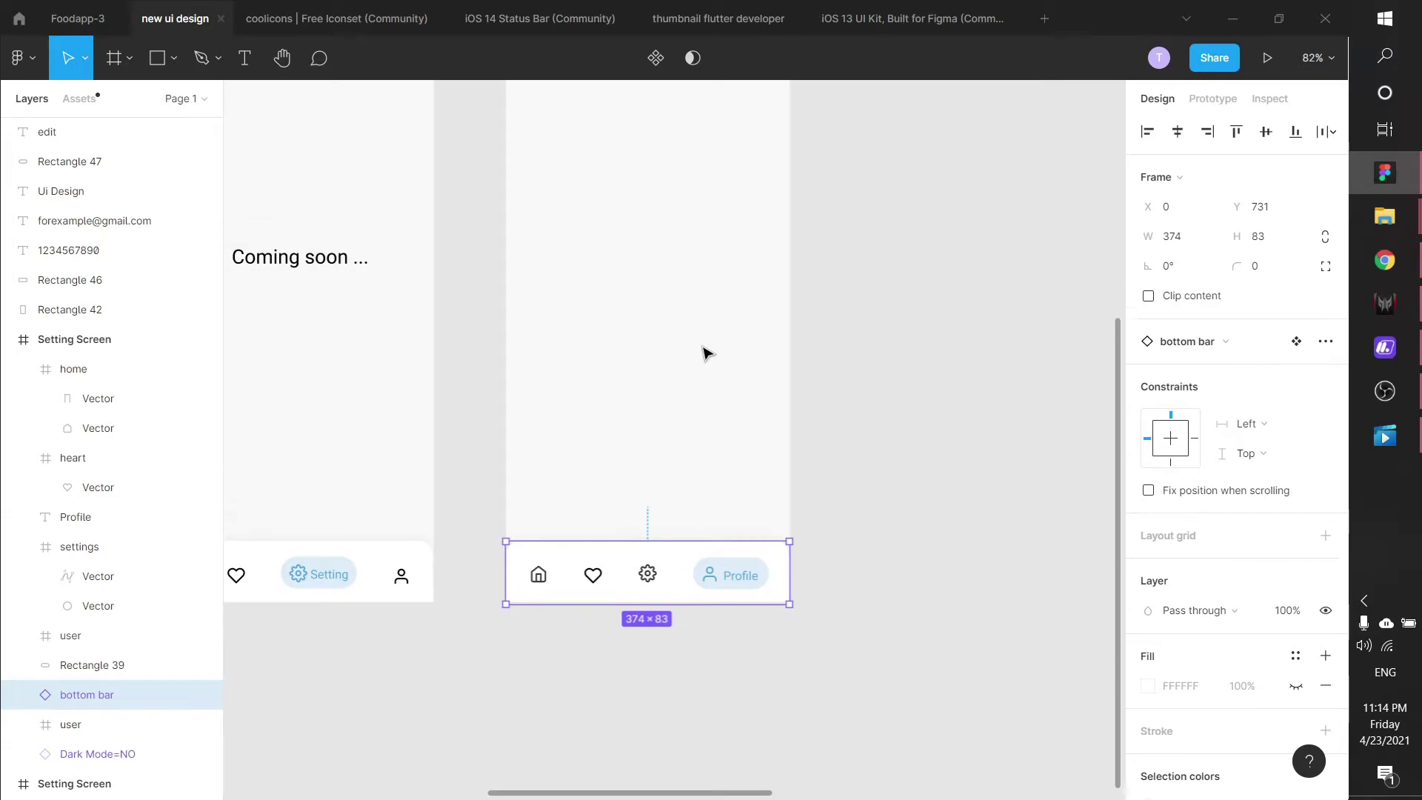
scroll(707, 352, up, 4)
click(733, 356)
scroll(699, 377, down, 1)
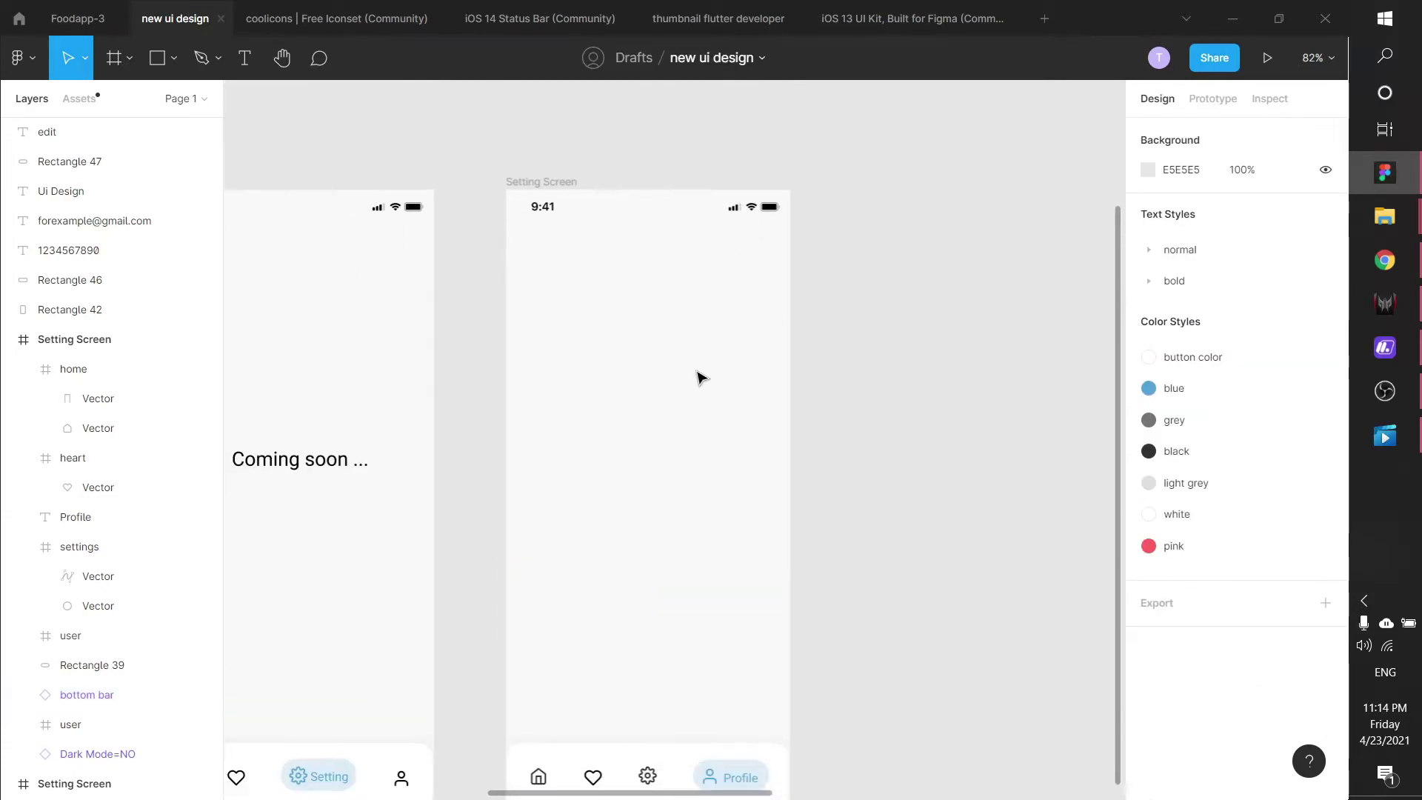
Step: Draw a rectangle about 326 by 544 at X 25, Y 87 on the empty Profile tab screen
click(179, 67)
click(252, 96)
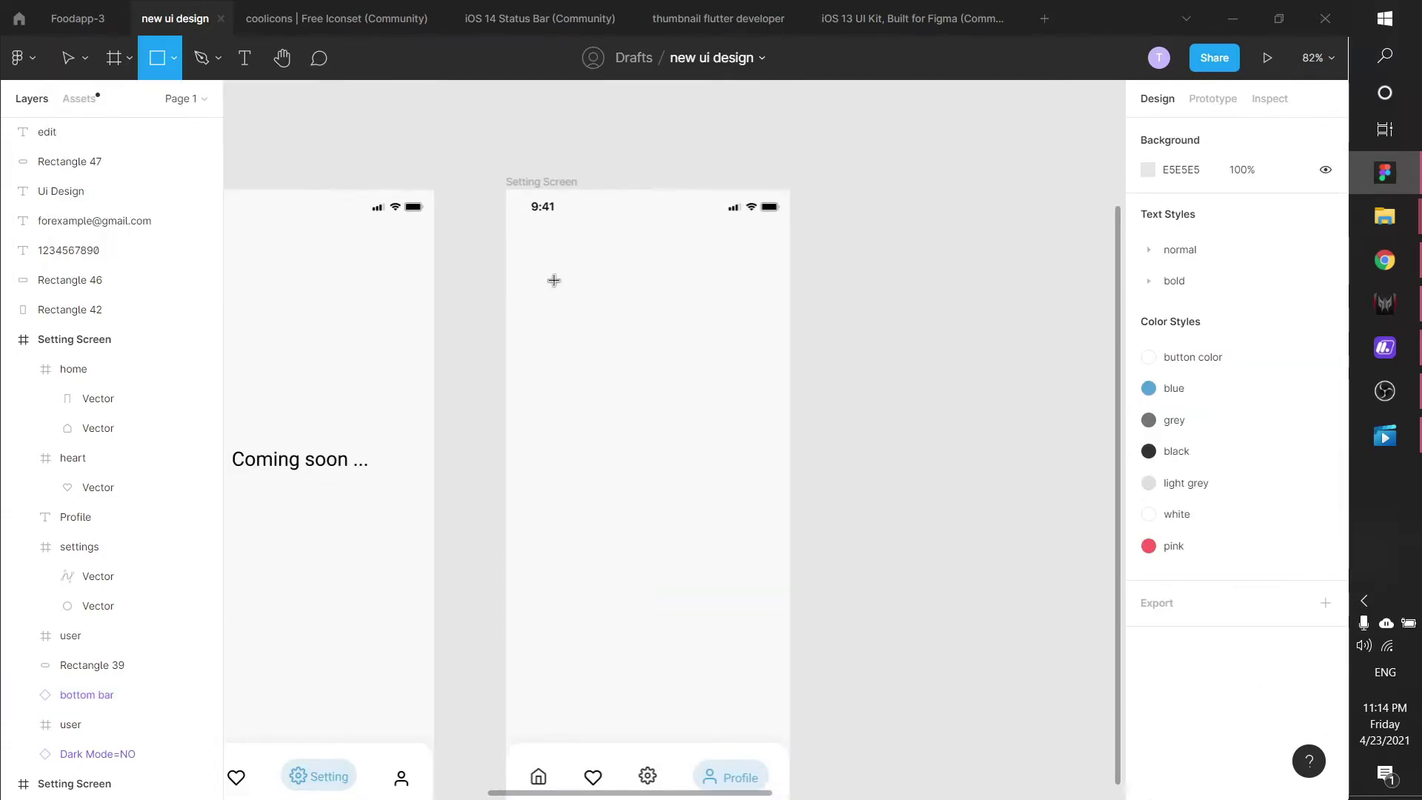
click(667, 319)
drag(661, 408, 666, 581)
drag(628, 444, 523, 437)
mouse_move(704, 399)
mouse_down()
mouse_move(768, 397)
mouse_move(682, 389)
mouse_up()
drag(651, 557, 651, 666)
key(Escape)
Step: Set the large rectangle's corner radius to 50
click(726, 460)
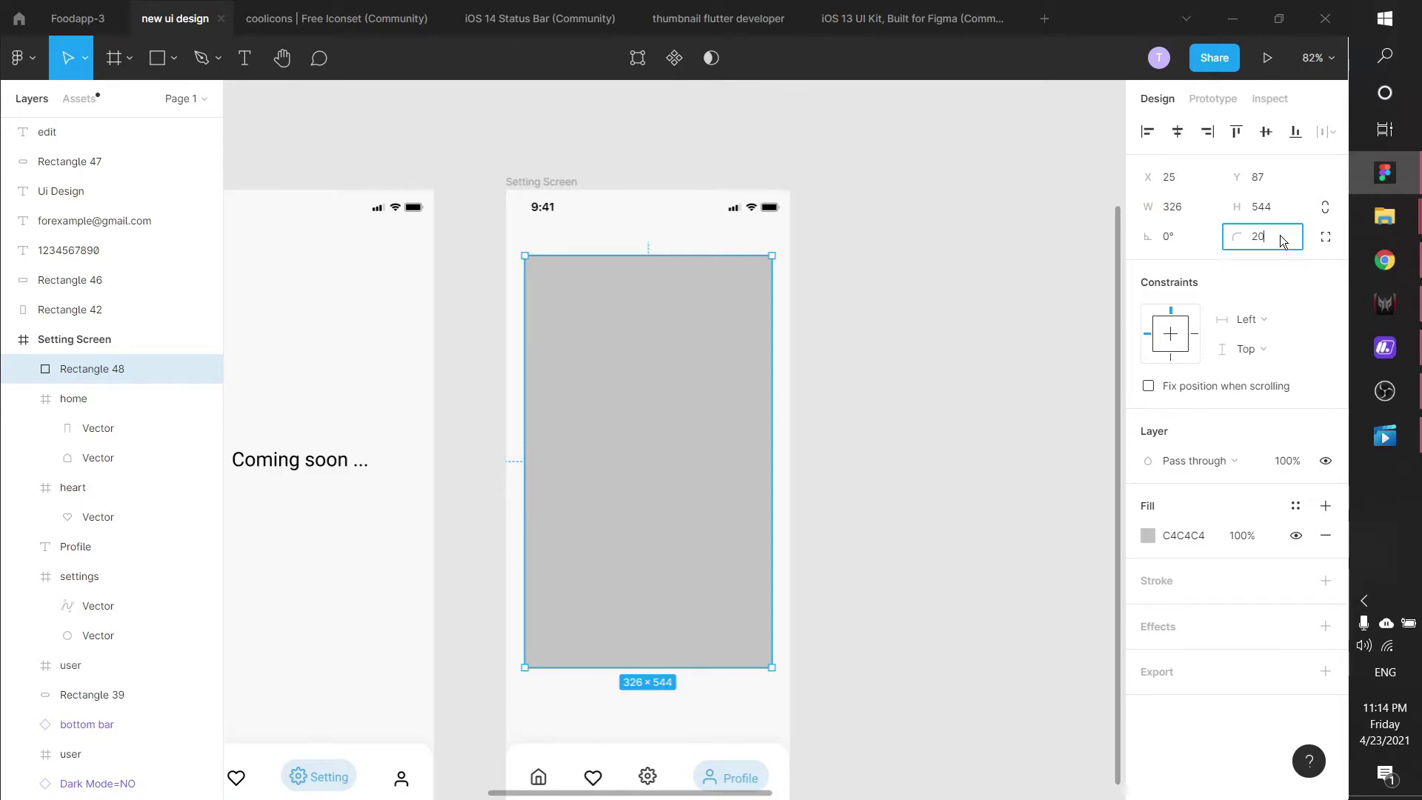
key(BackSpace)
key(BackSpace)
text(50)
key(Return)
scroll(1097, 478, down, 2)
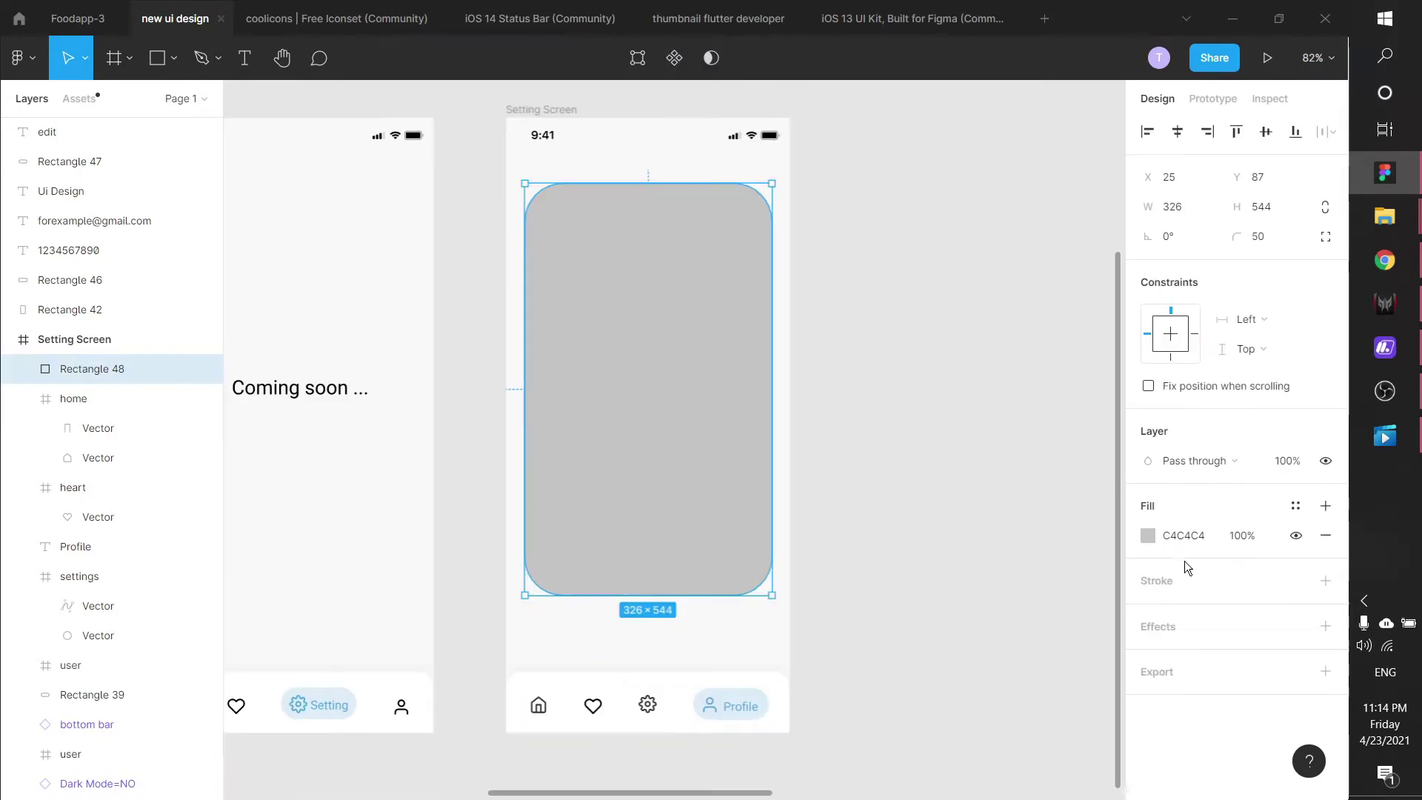
Step: Fill the large rounded rectangle with the button color style and add a drop shadow with blur 24 and 10% opacity
click(1297, 513)
click(1281, 615)
click(1025, 513)
click(619, 371)
click(1155, 596)
click(1147, 627)
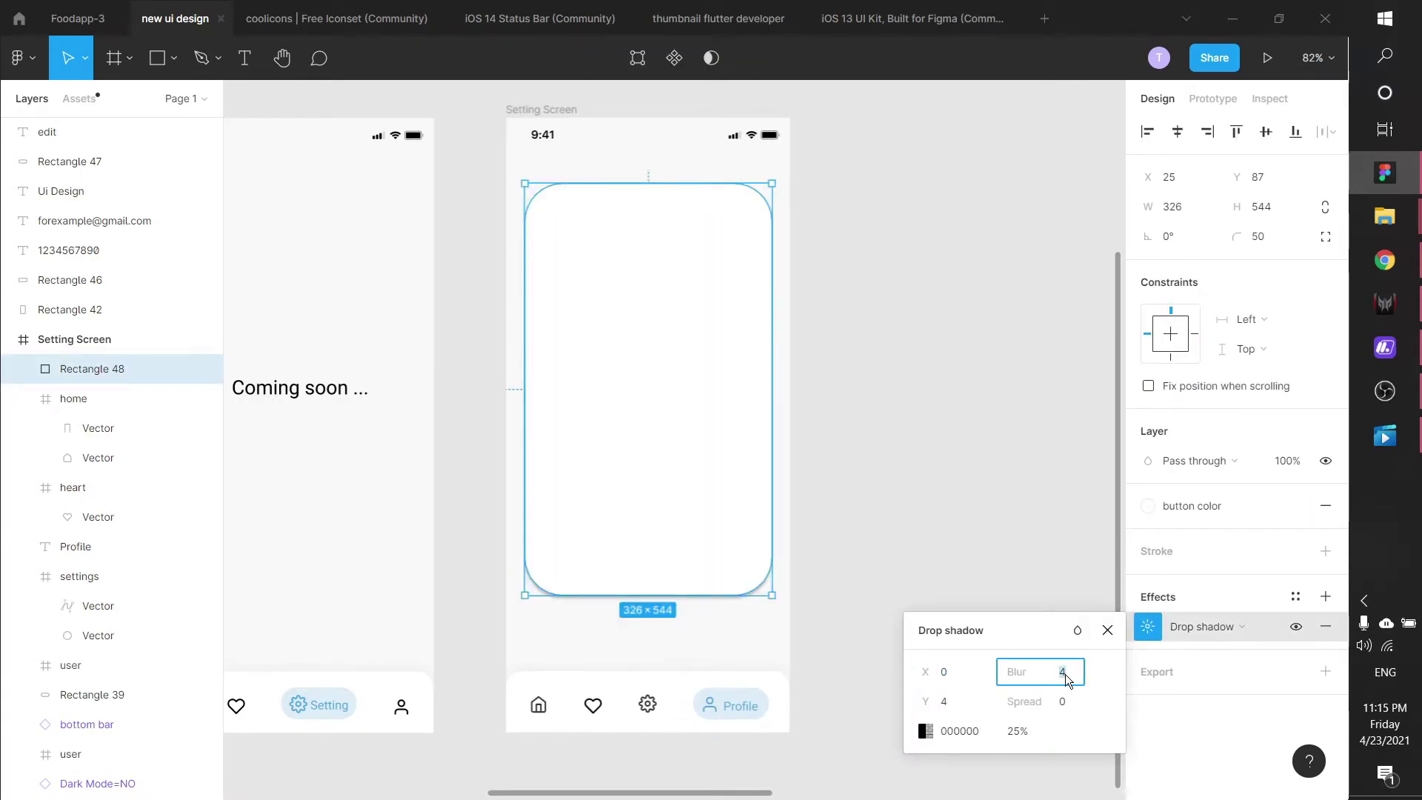
key(Return)
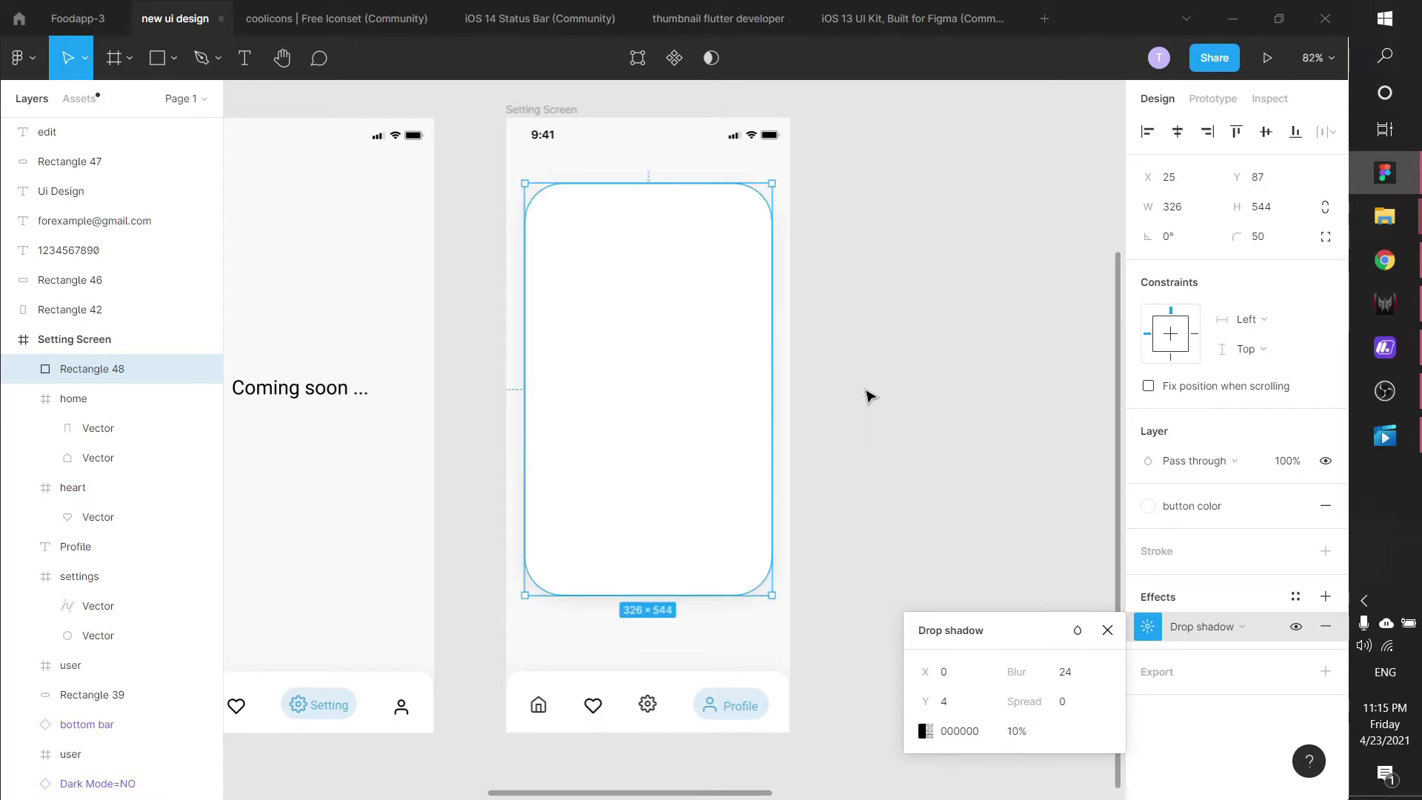
click(866, 396)
click(676, 371)
scroll(879, 333, up, 2)
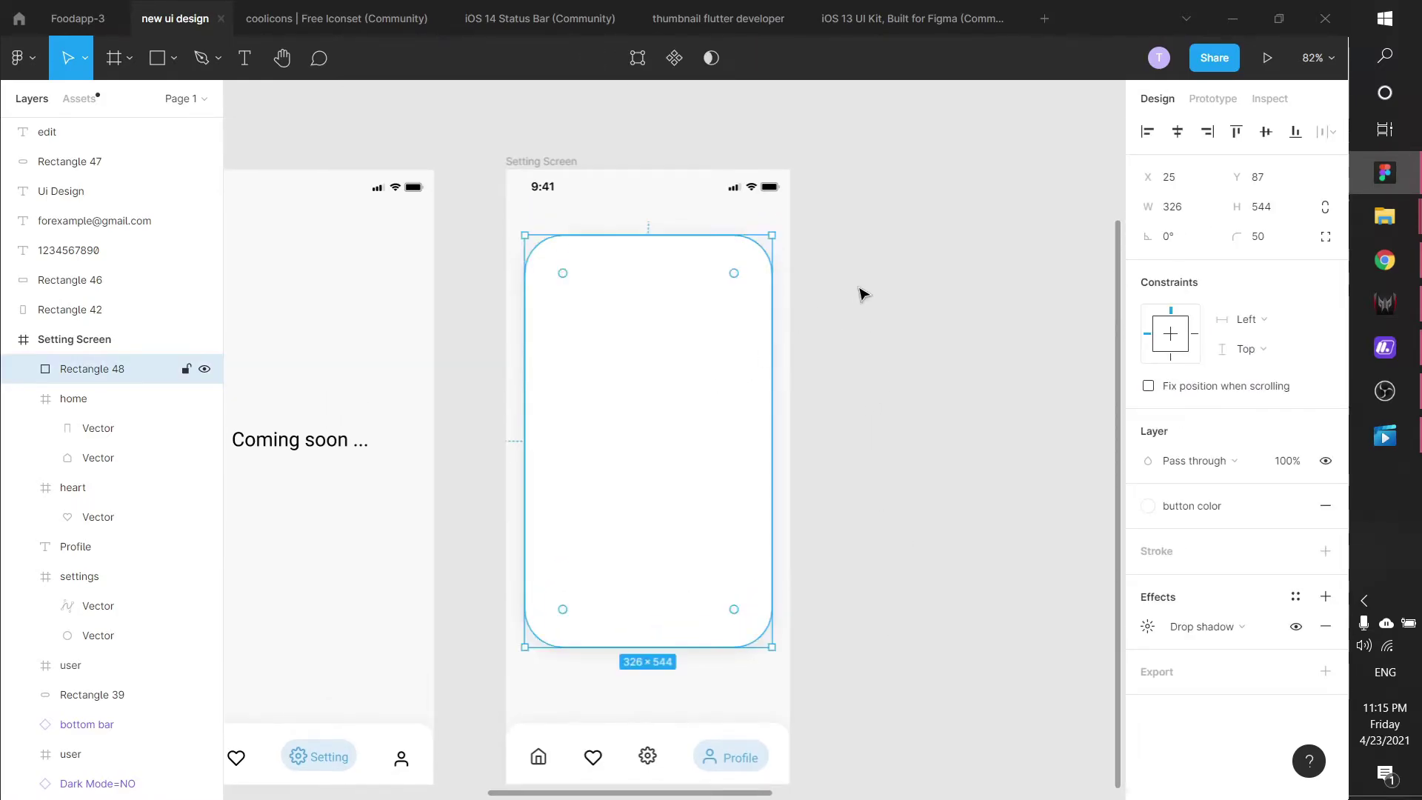
scroll(852, 304, up, 2)
click(681, 183)
click(673, 395)
click(844, 232)
click(648, 340)
Step: Draw a rectangle about 289 by 108 inside the upper part of the large white card
click(173, 60)
click(118, 102)
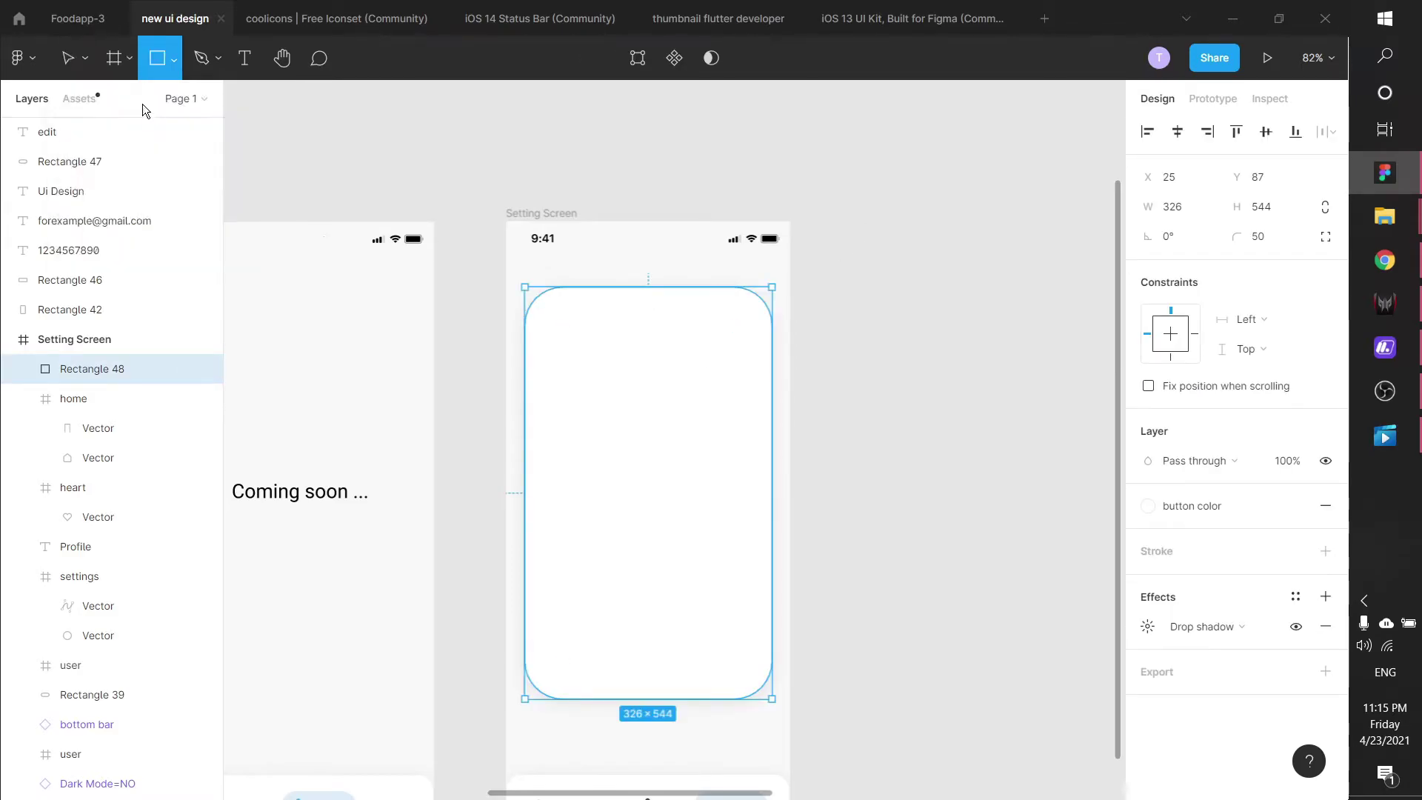
drag(541, 324, 667, 355)
drag(757, 353, 755, 354)
key(Escape)
click(686, 340)
drag(650, 353, 650, 406)
click(881, 381)
Step: Set the inner rectangle's corner radius to 20 and center it in the card at X 43, Y 110
click(673, 355)
drag(673, 355, 673, 339)
text(40)
key(Return)
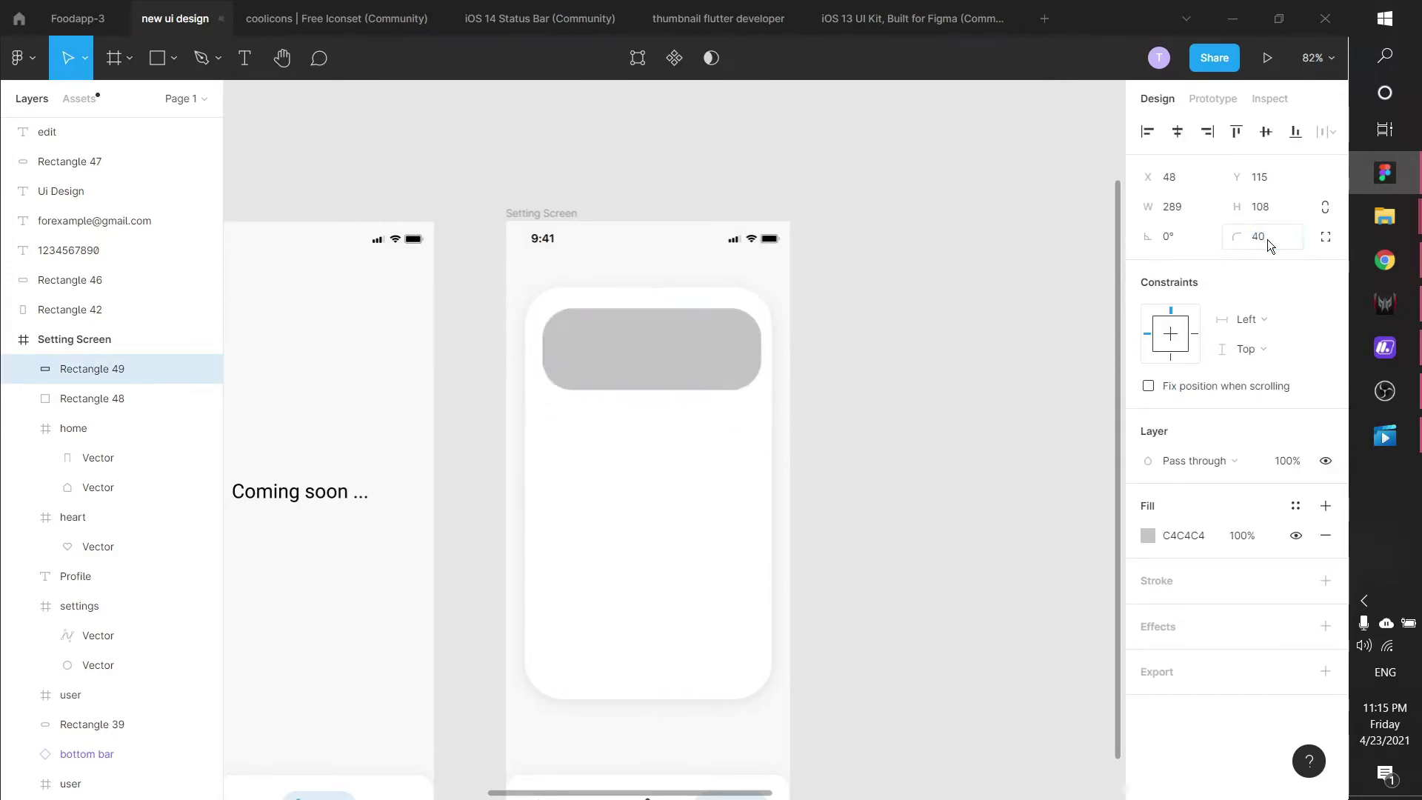
click(898, 260)
drag(715, 367, 704, 362)
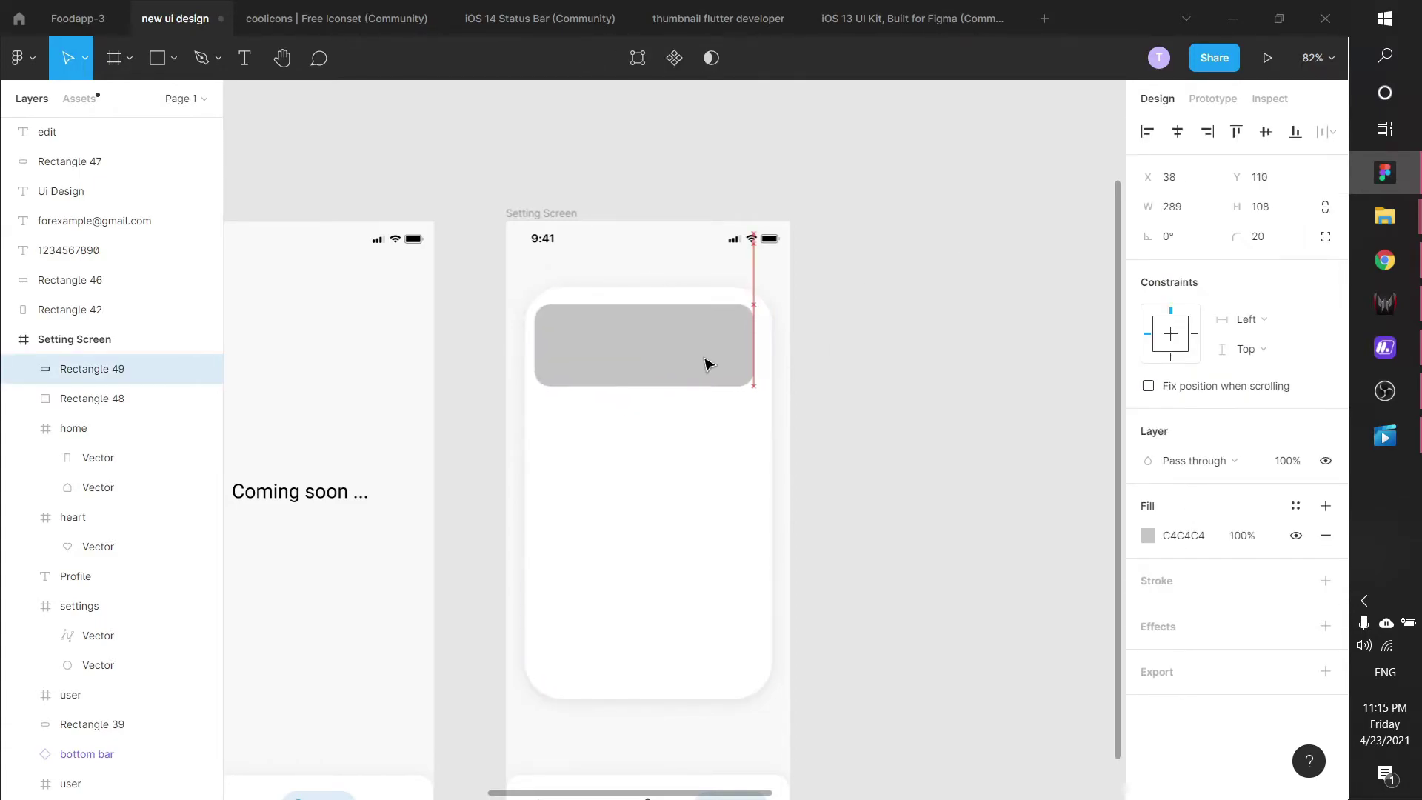
Step: Fill the inner rectangle with the button color style and add a drop shadow with blur 24 and 10% opacity
click(1293, 506)
click(1164, 618)
click(1148, 598)
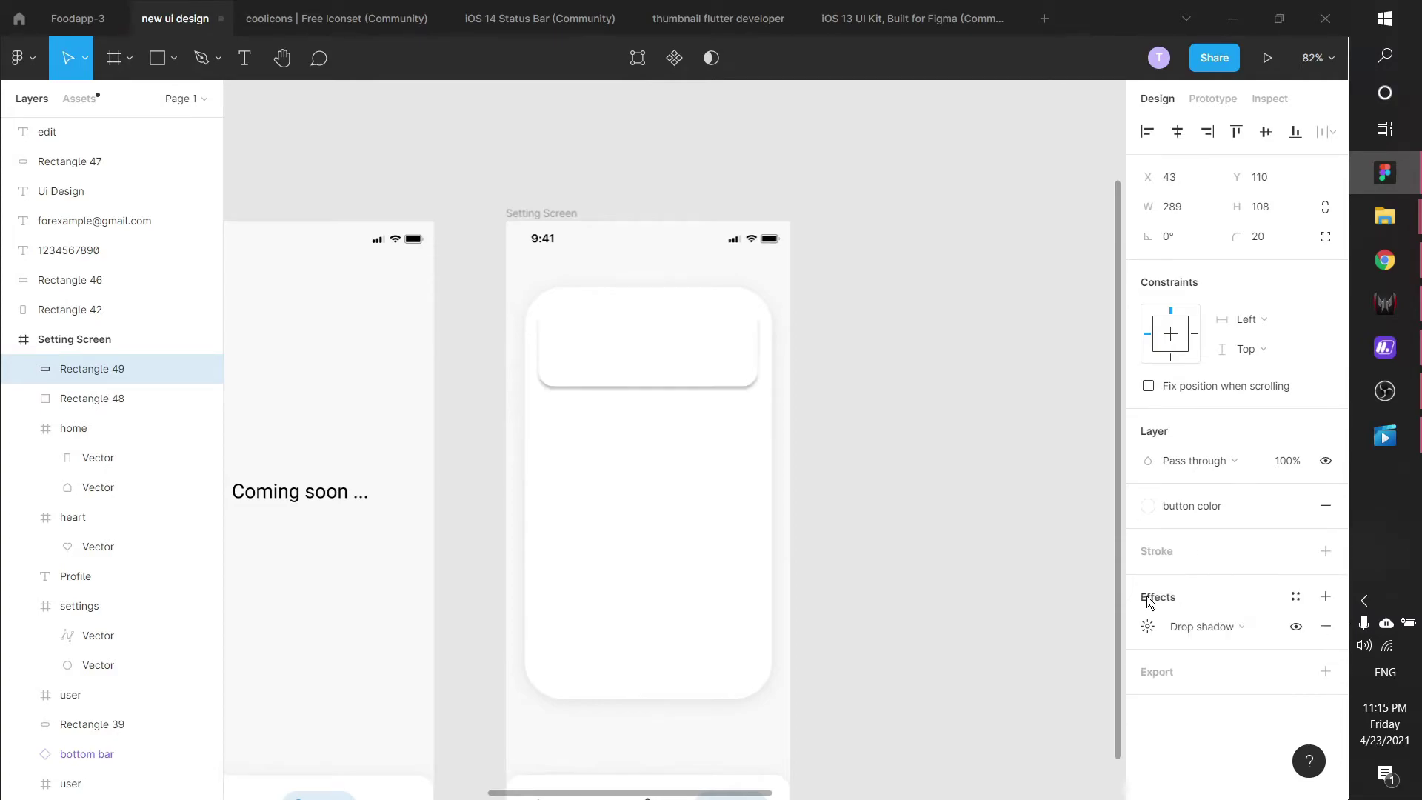
click(1147, 625)
click(1017, 731)
key(Escape)
key(Escape)
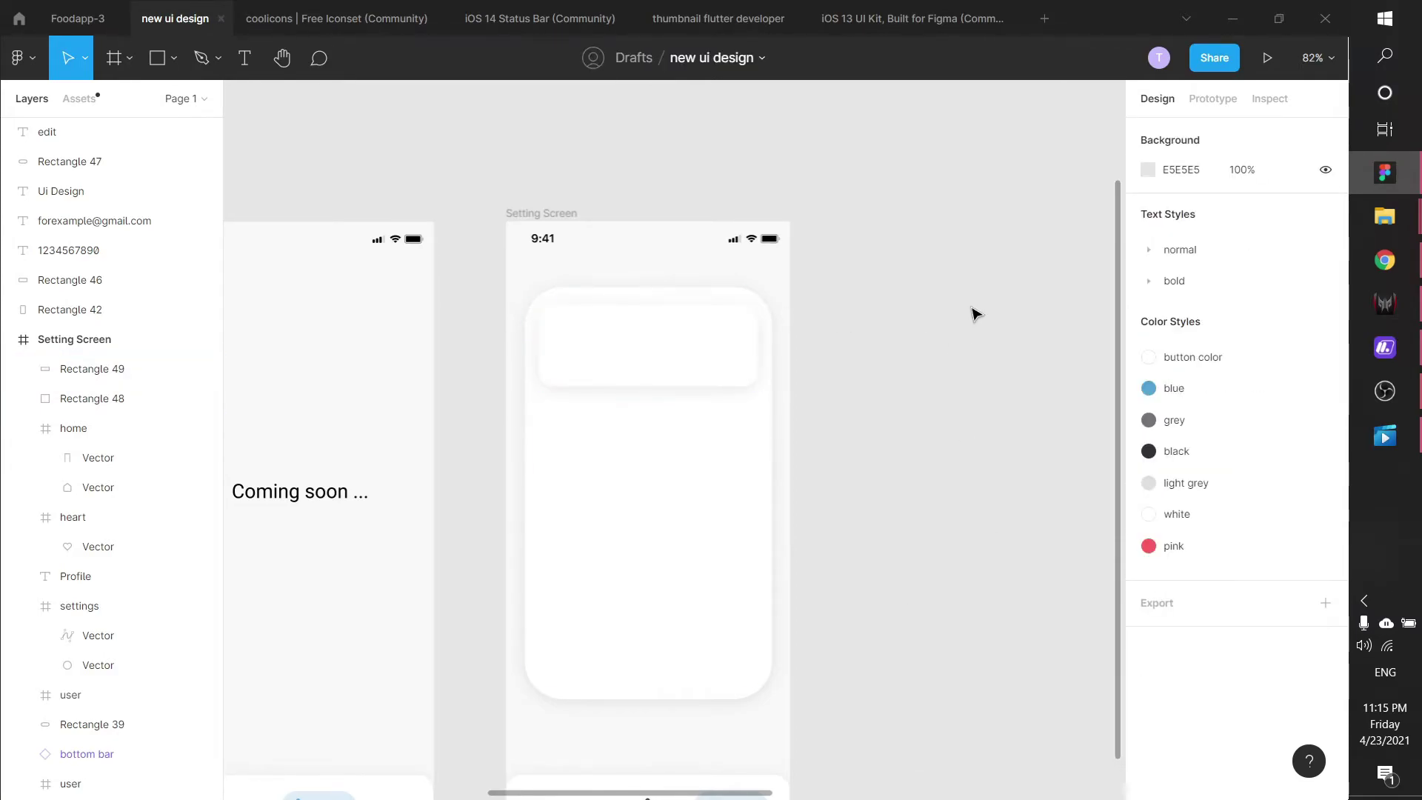
Step: Add a stroke in the blue color style to the inner rectangle
click(719, 377)
click(1147, 627)
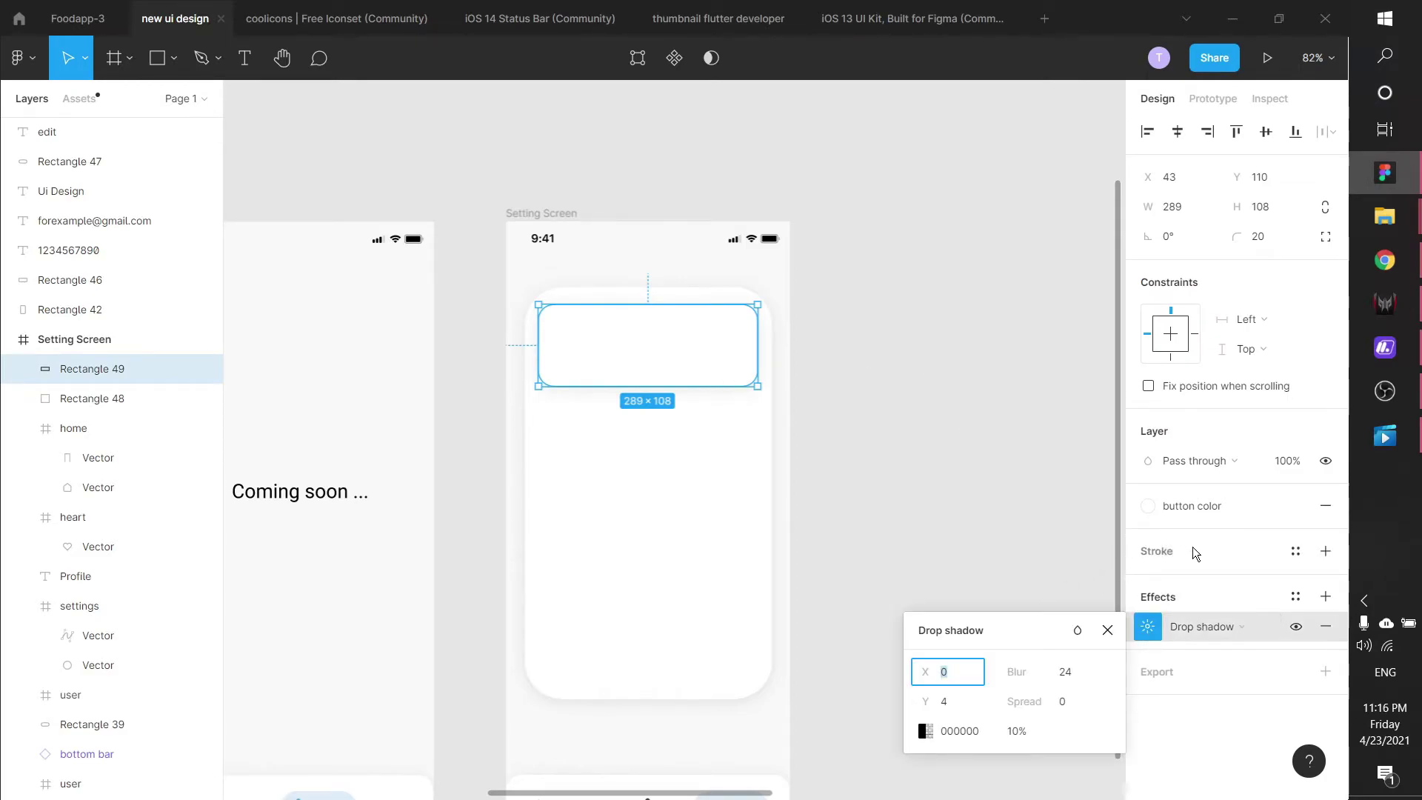
click(1078, 608)
click(669, 361)
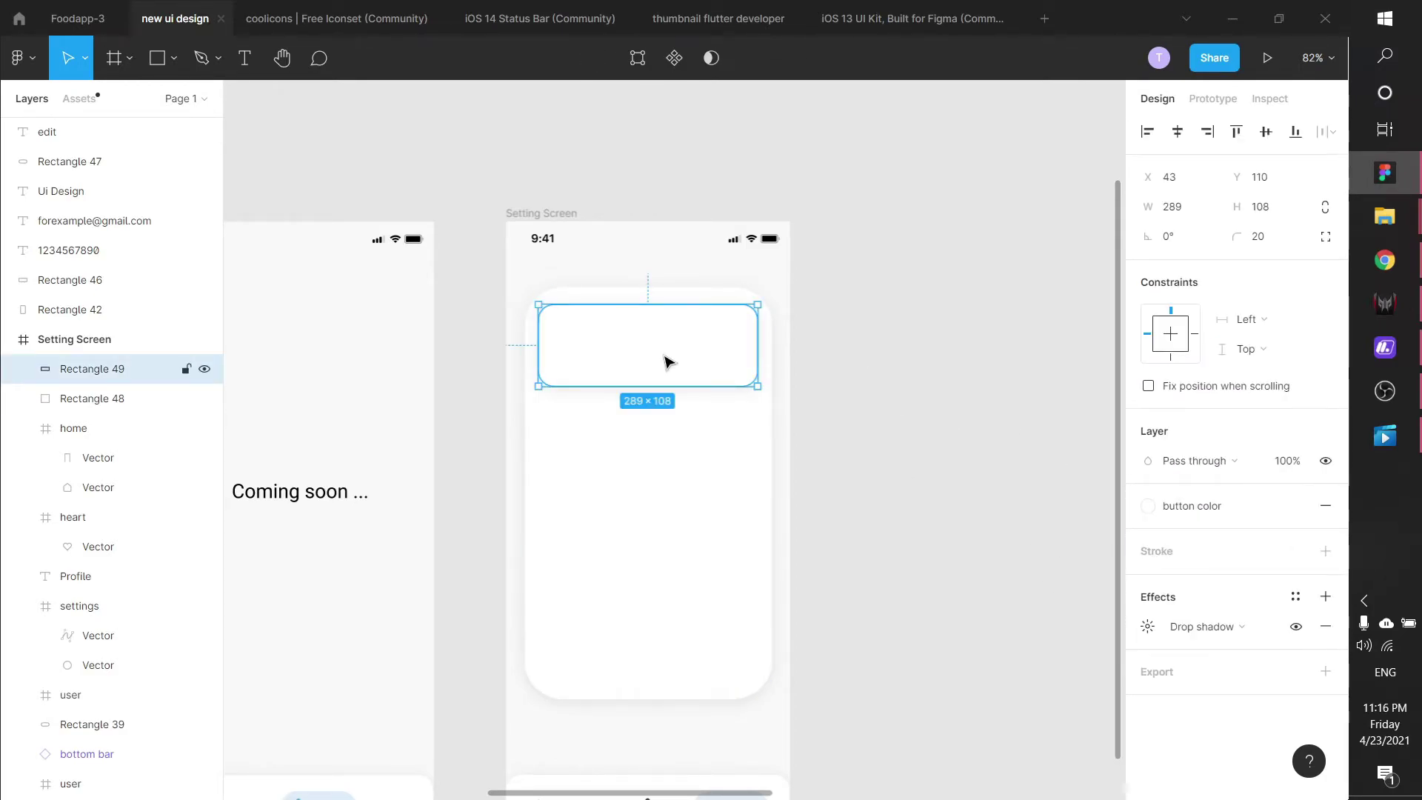
click(1297, 552)
click(1190, 663)
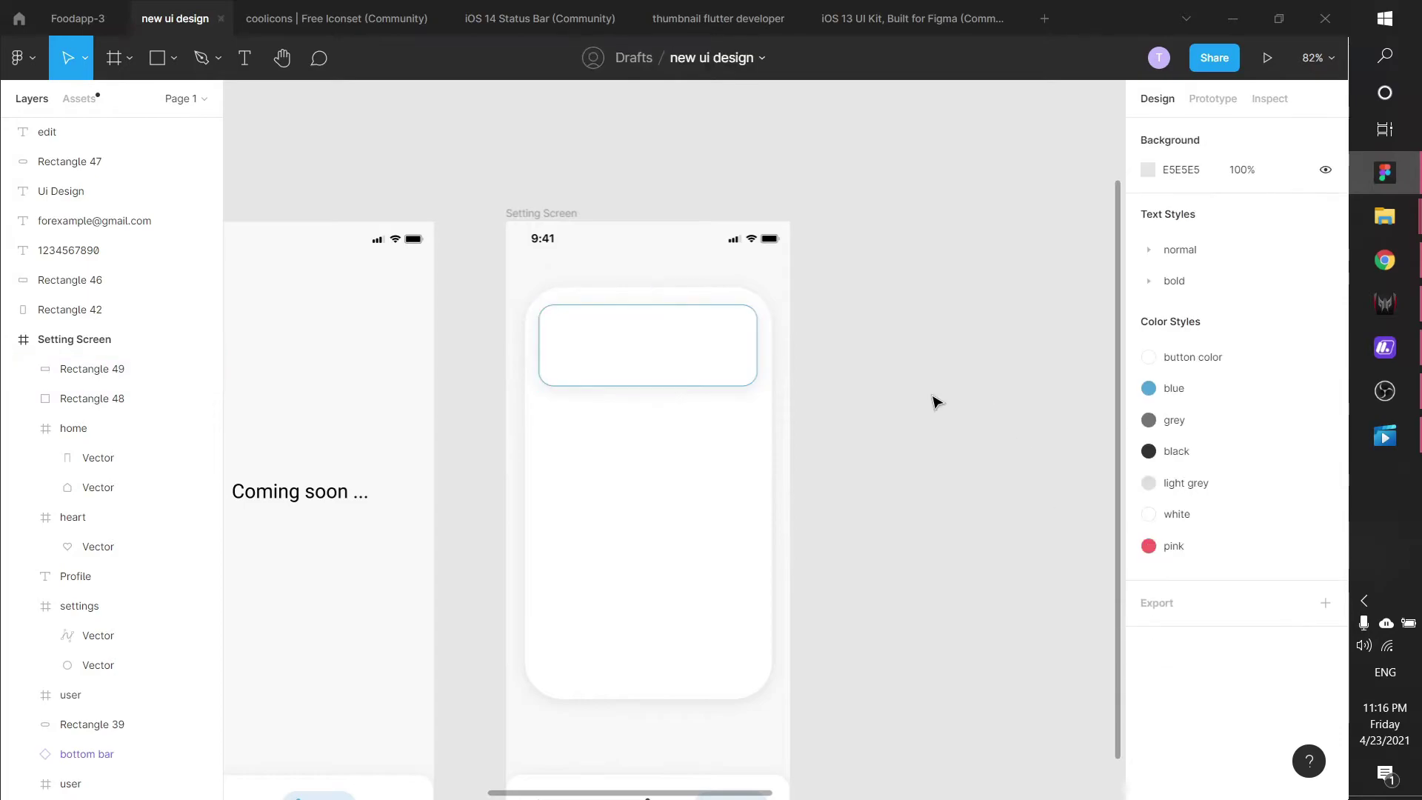
Step: Open the blur value of the inner rectangle's drop shadow for checking
click(1147, 656)
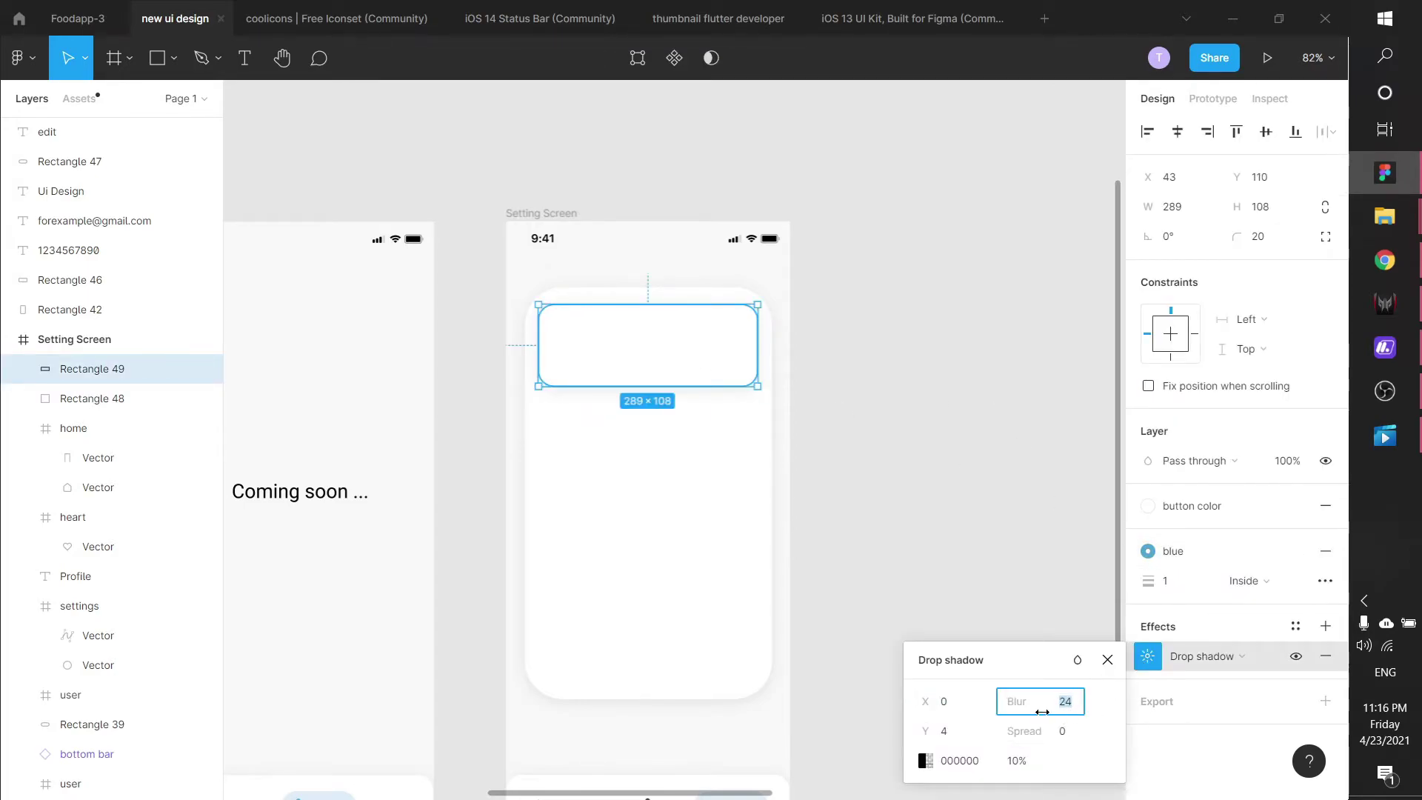
click(1040, 702)
click(1009, 417)
click(733, 340)
click(1040, 509)
click(650, 315)
Step: Add the text "Ui Design" in the 26 regular style in the upper-left corner of the outlined rectangle
key(t)
click(587, 338)
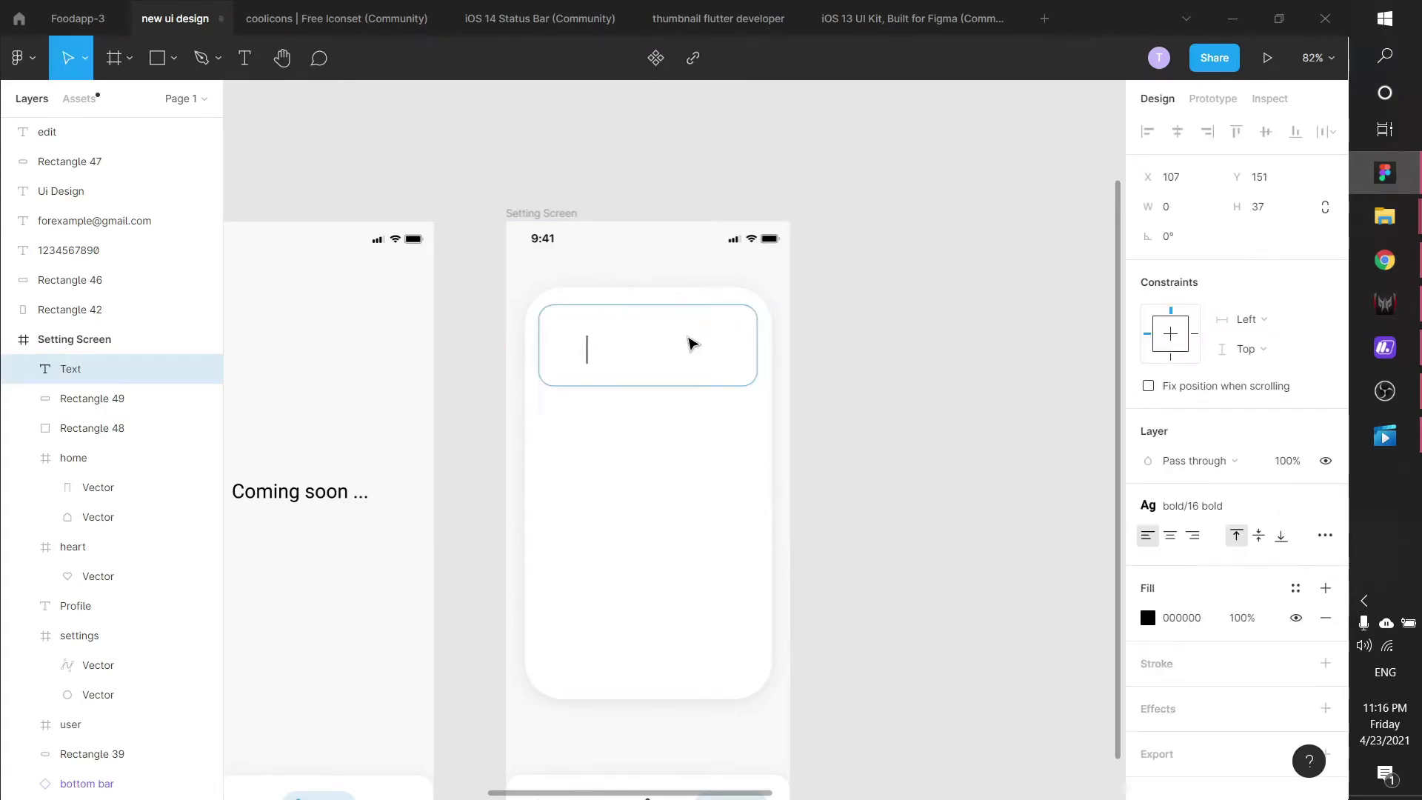
click(1218, 503)
click(1220, 565)
key(Escape)
key(Escape)
click(652, 342)
key(Escape)
drag(645, 355, 609, 337)
key(Escape)
Step: Add a placeholder phone number as text in the outlined rectangle, using the 14 regular style
click(623, 362)
key(t)
click(621, 361)
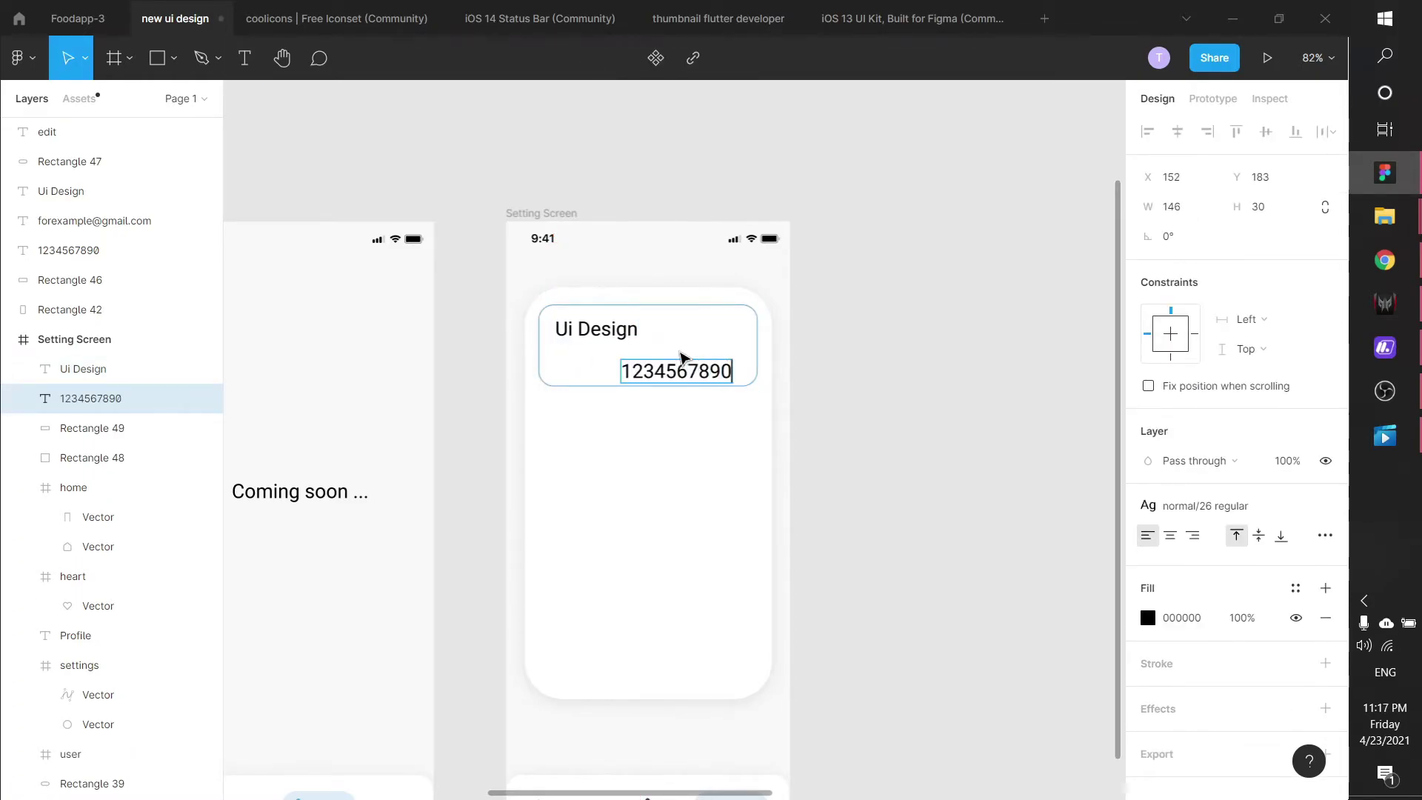
click(1204, 506)
click(1207, 533)
click(1219, 517)
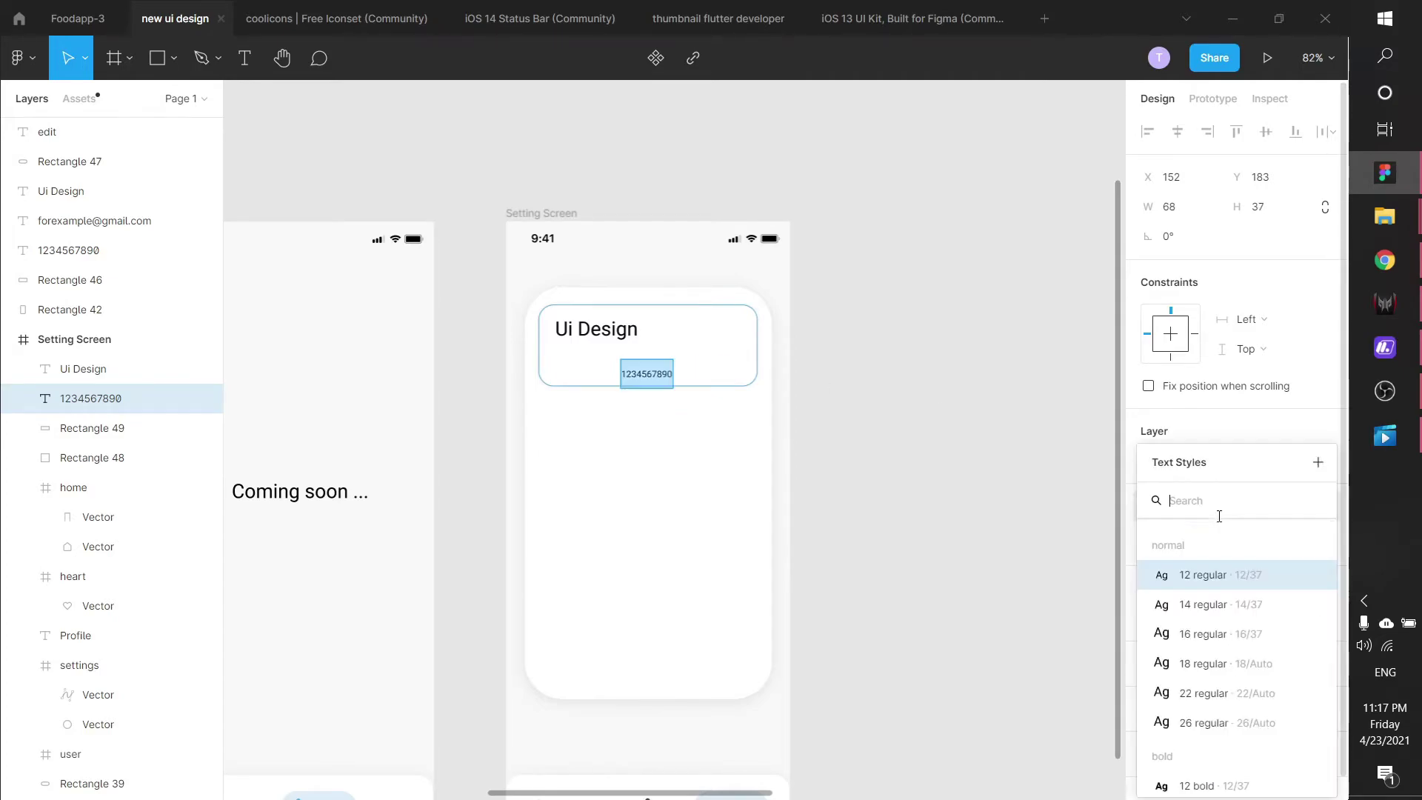
click(1207, 604)
click(1023, 412)
Step: Align the phone number under the "Ui Design" heading at X 65, Y 151 and apply the 16 regular style
click(676, 376)
drag(676, 376, 611, 359)
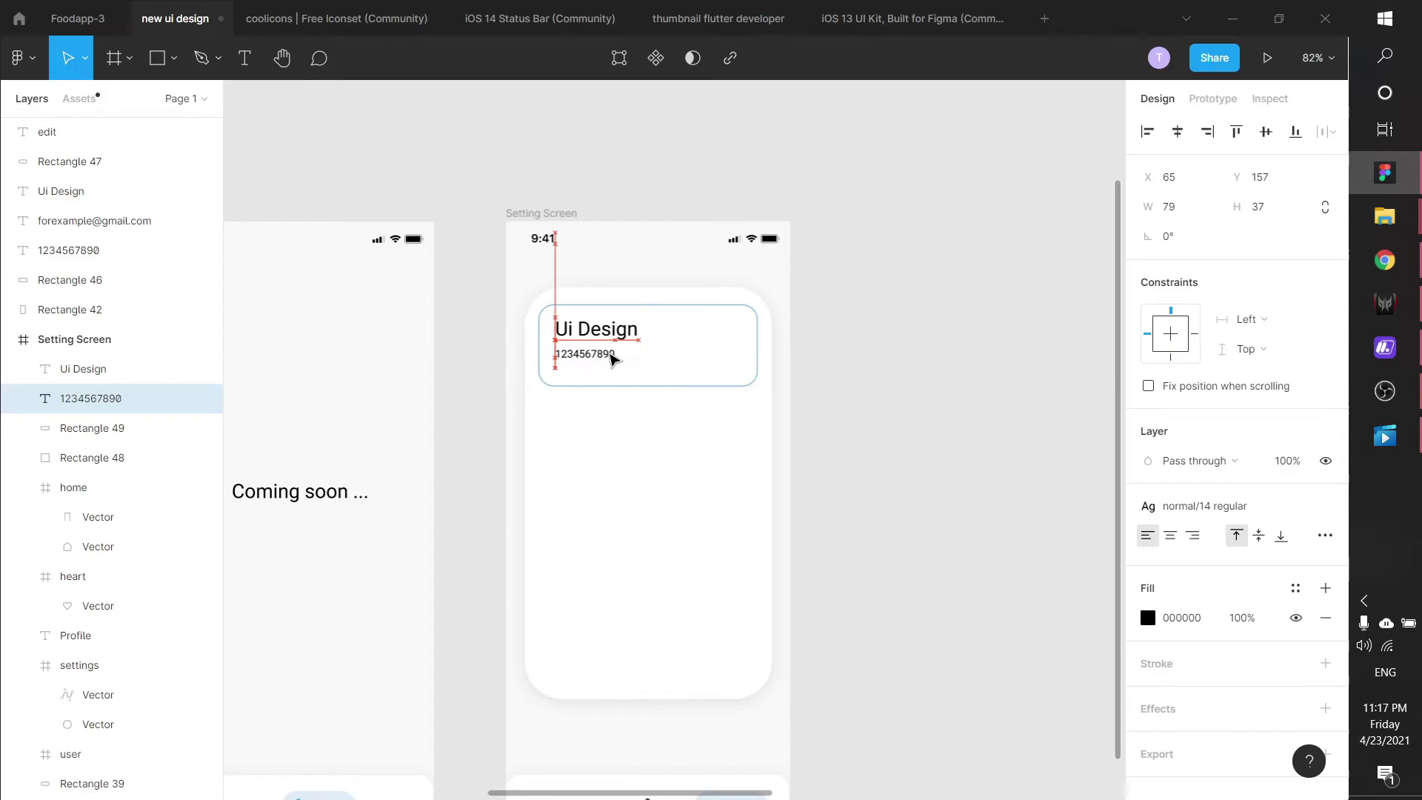
click(593, 371)
click(602, 353)
click(1205, 506)
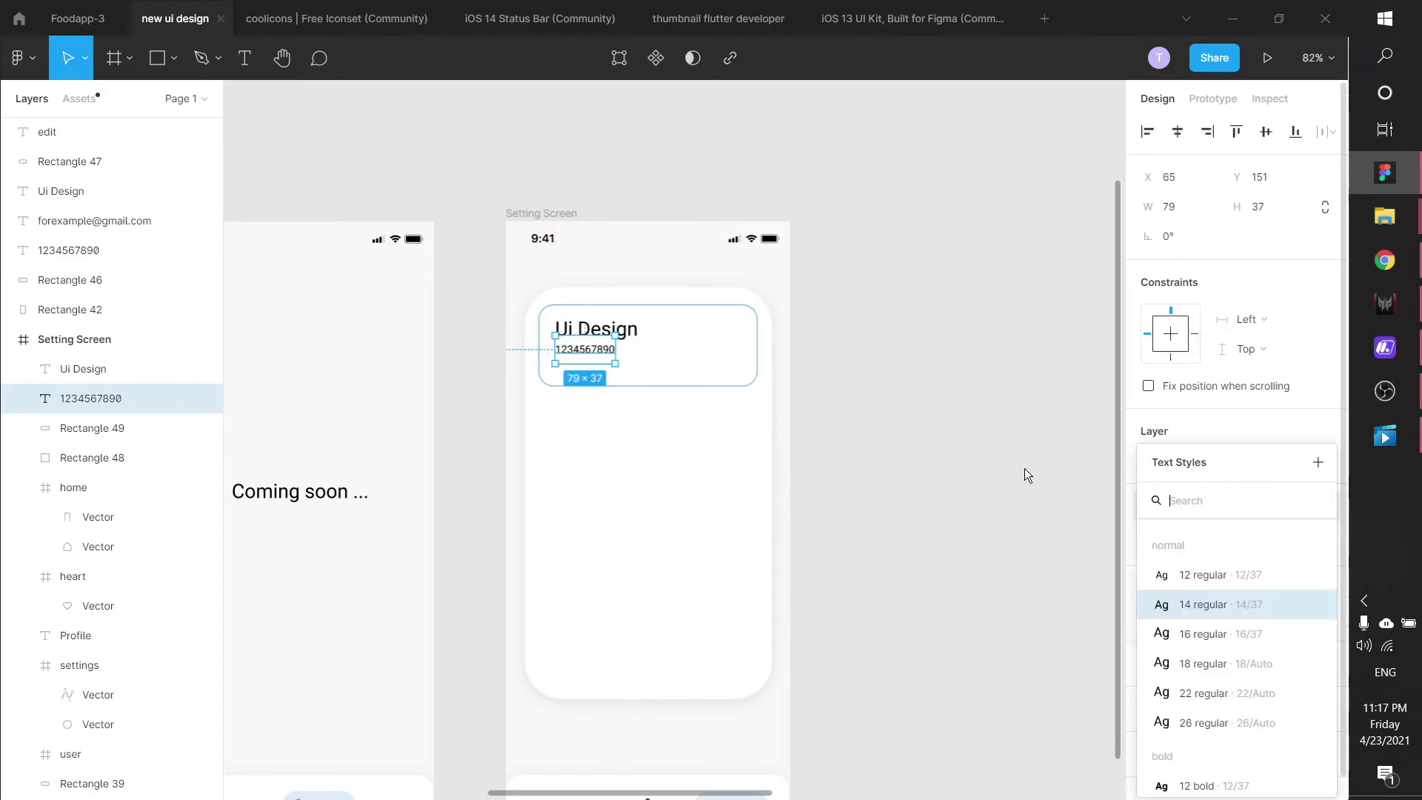
click(1206, 634)
click(1041, 365)
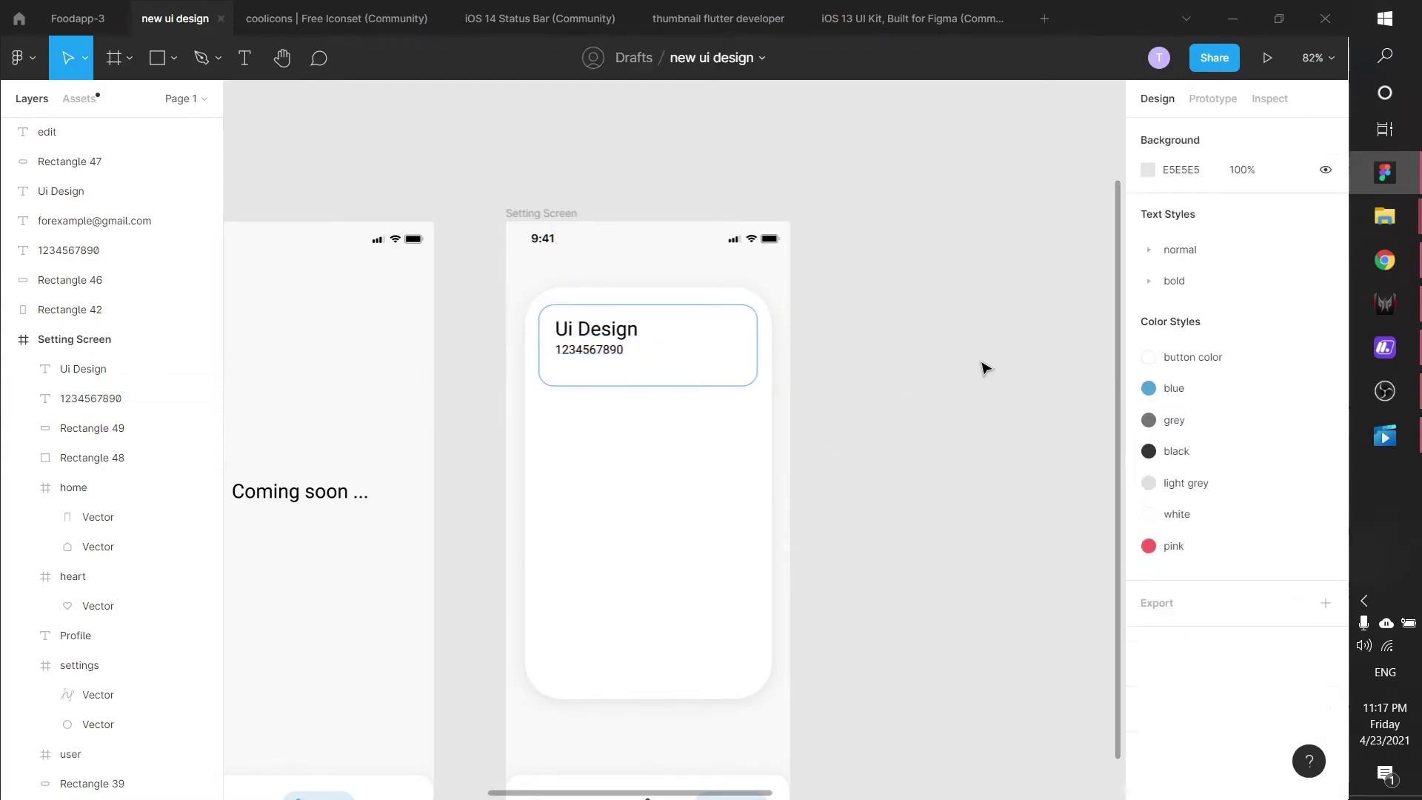
Step: Duplicate the phone number text to X 65, Y 175 and replace the copy's content with an example e-mail address
drag(590, 351, 592, 369)
click(711, 355)
click(592, 350)
click(859, 361)
double_click(606, 367)
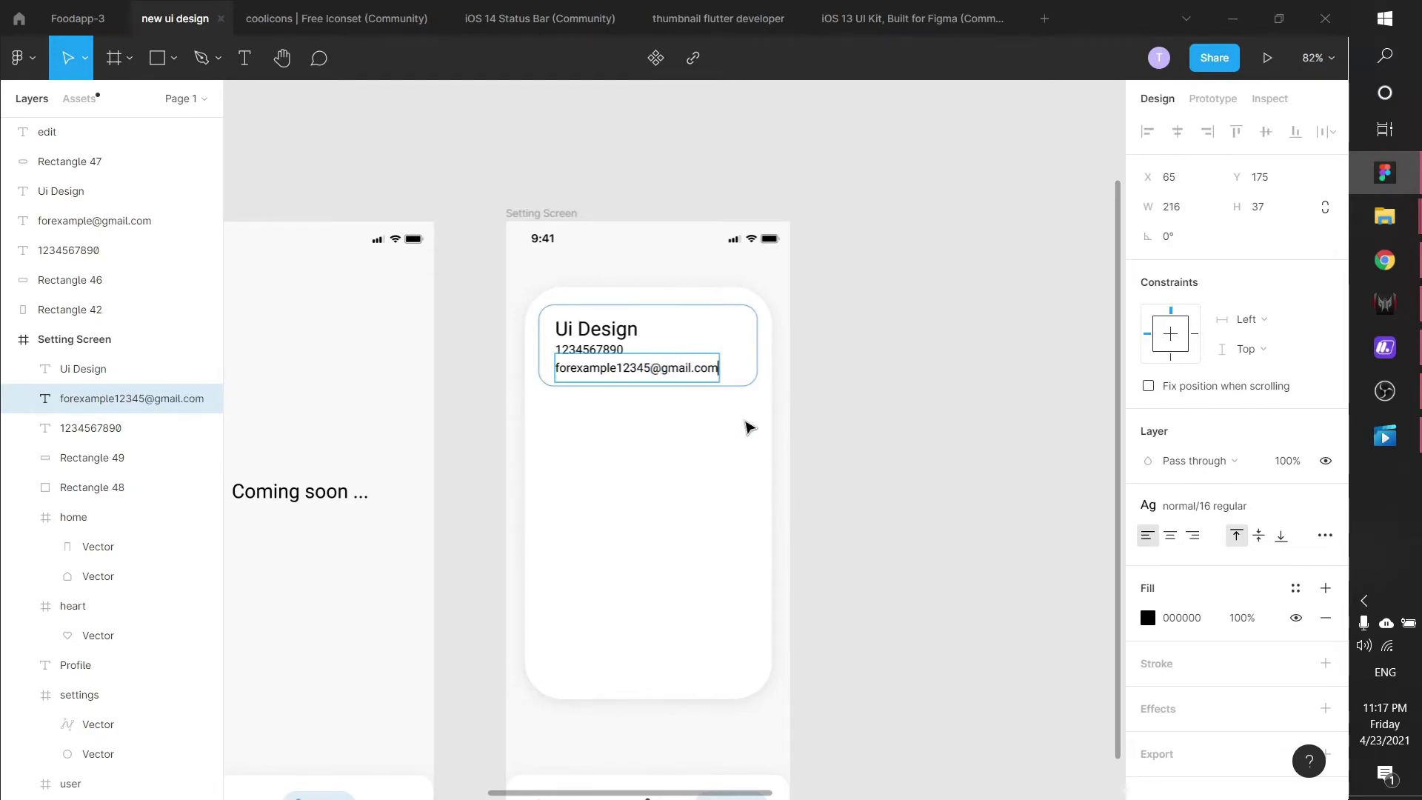
click(921, 365)
click(644, 370)
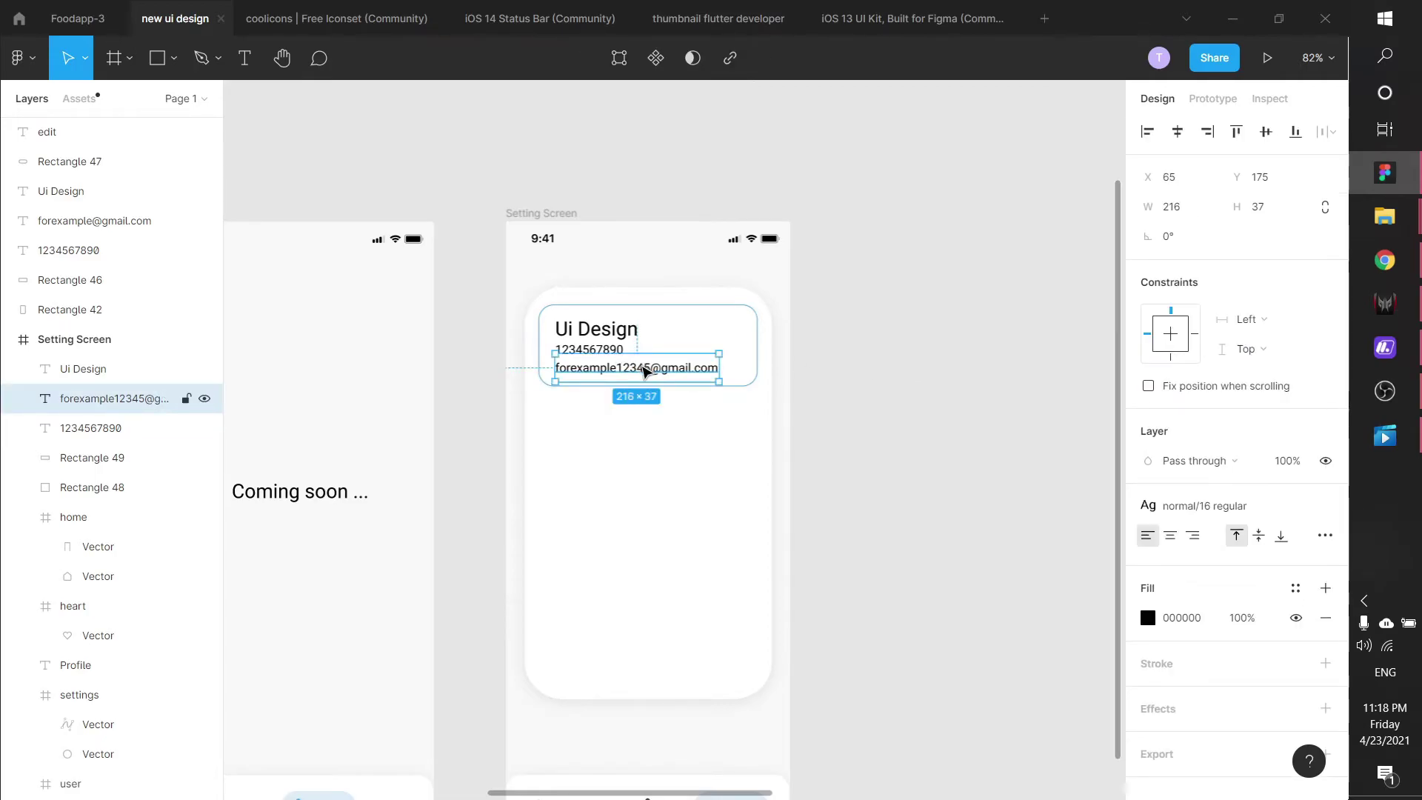
click(853, 326)
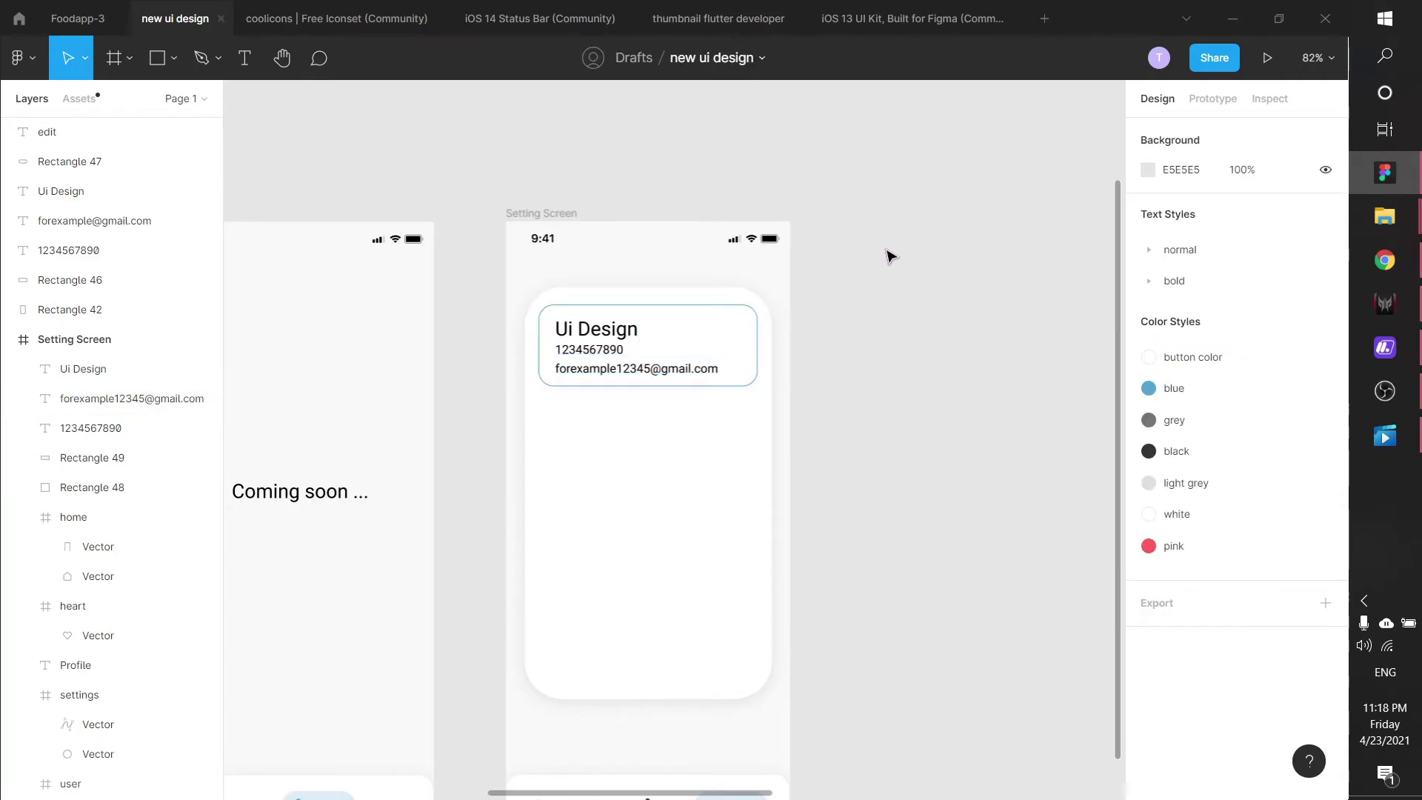
Step: Add the text "edit" near the upper-right corner of the outlined rectangle
click(748, 301)
click(895, 282)
click(666, 369)
click(626, 331)
click(724, 330)
key(t)
click(715, 326)
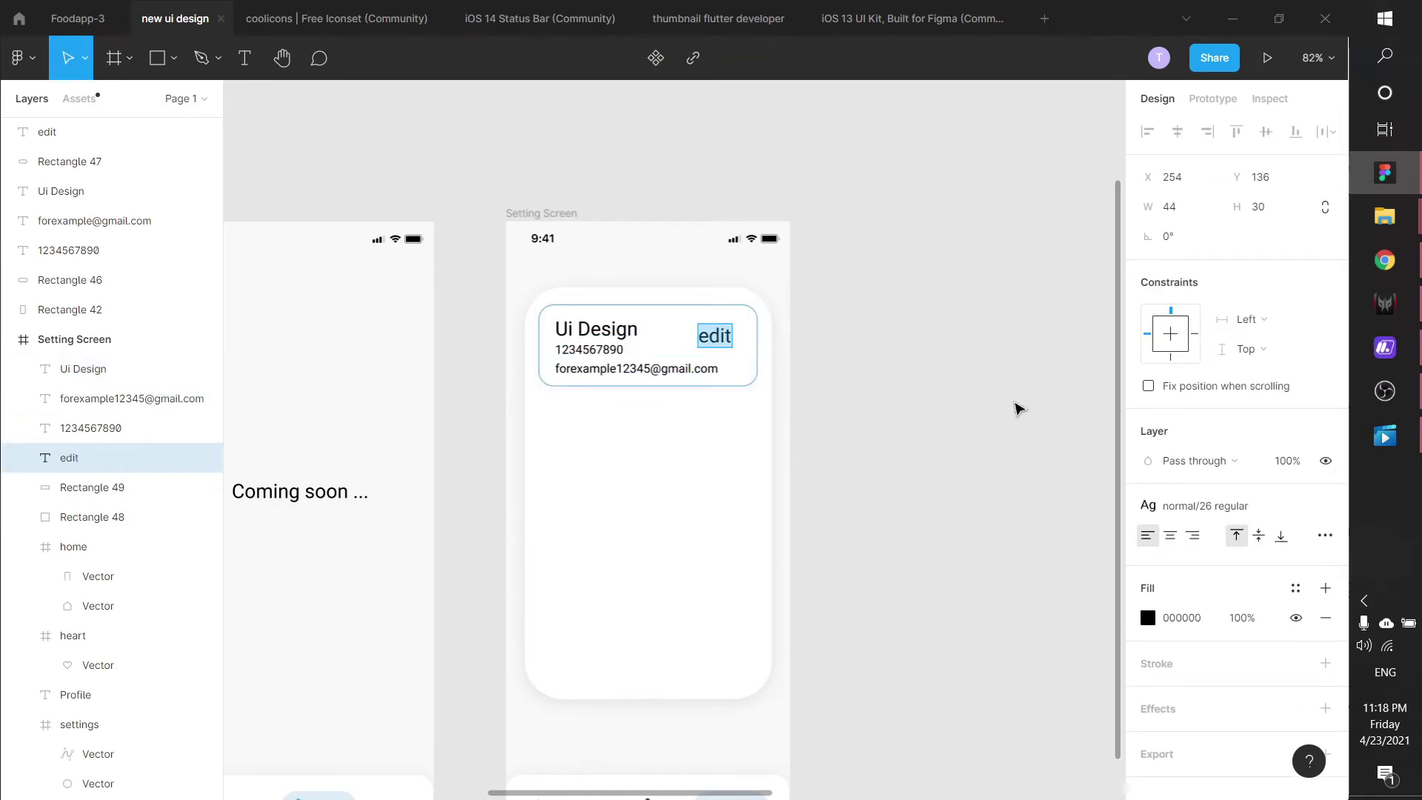
Step: Apply the 14 regular style to the "edit" text and move it to about X 285, Y 119
click(1205, 507)
scroll(1216, 540, up, 1)
click(1208, 598)
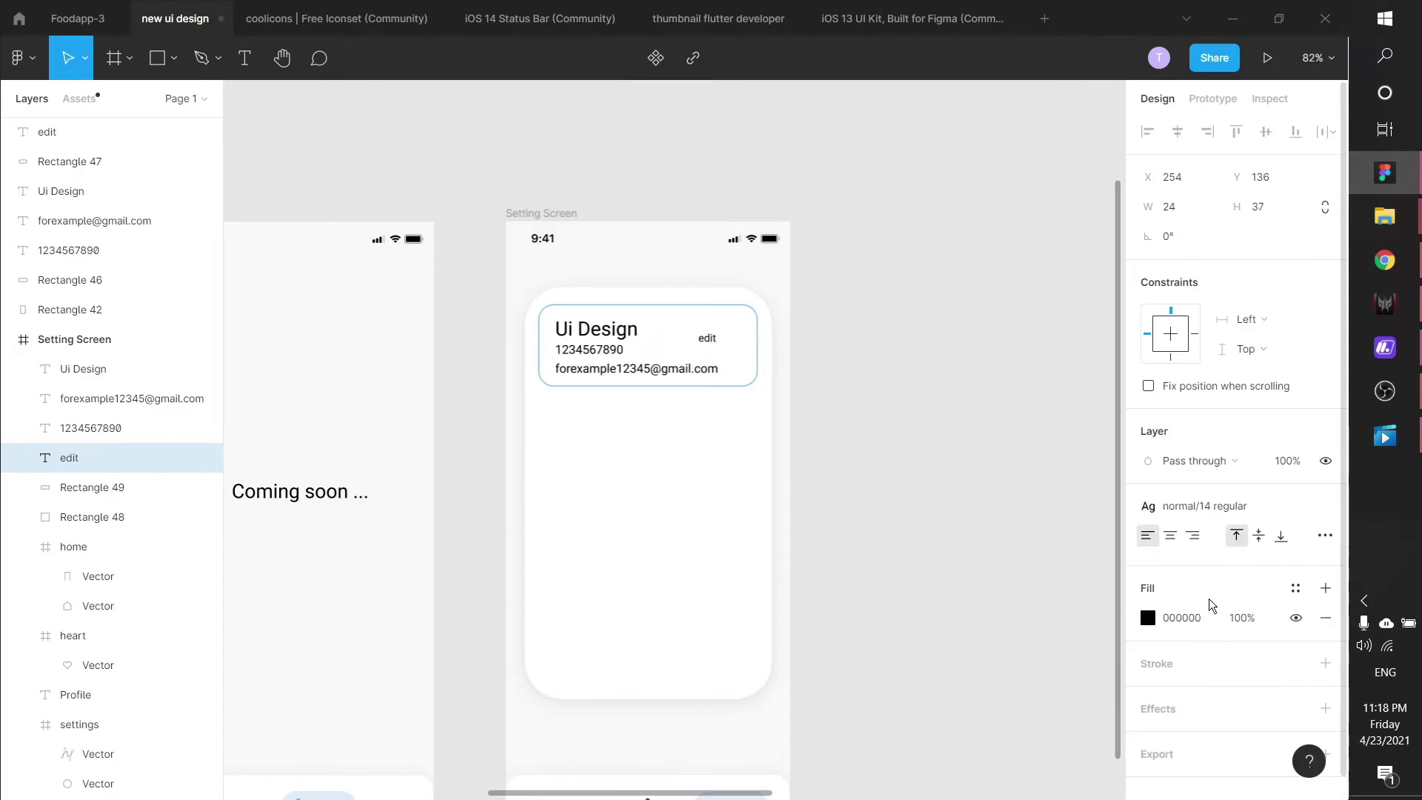
click(946, 368)
drag(705, 335, 733, 330)
click(937, 304)
Step: Draw a small button rectangle about 49 by 25 and place it over the "edit" text
click(172, 58)
click(141, 102)
mouse_move(661, 283)
mouse_down()
mouse_move(739, 358)
mouse_move(700, 319)
mouse_move(701, 336)
mouse_up()
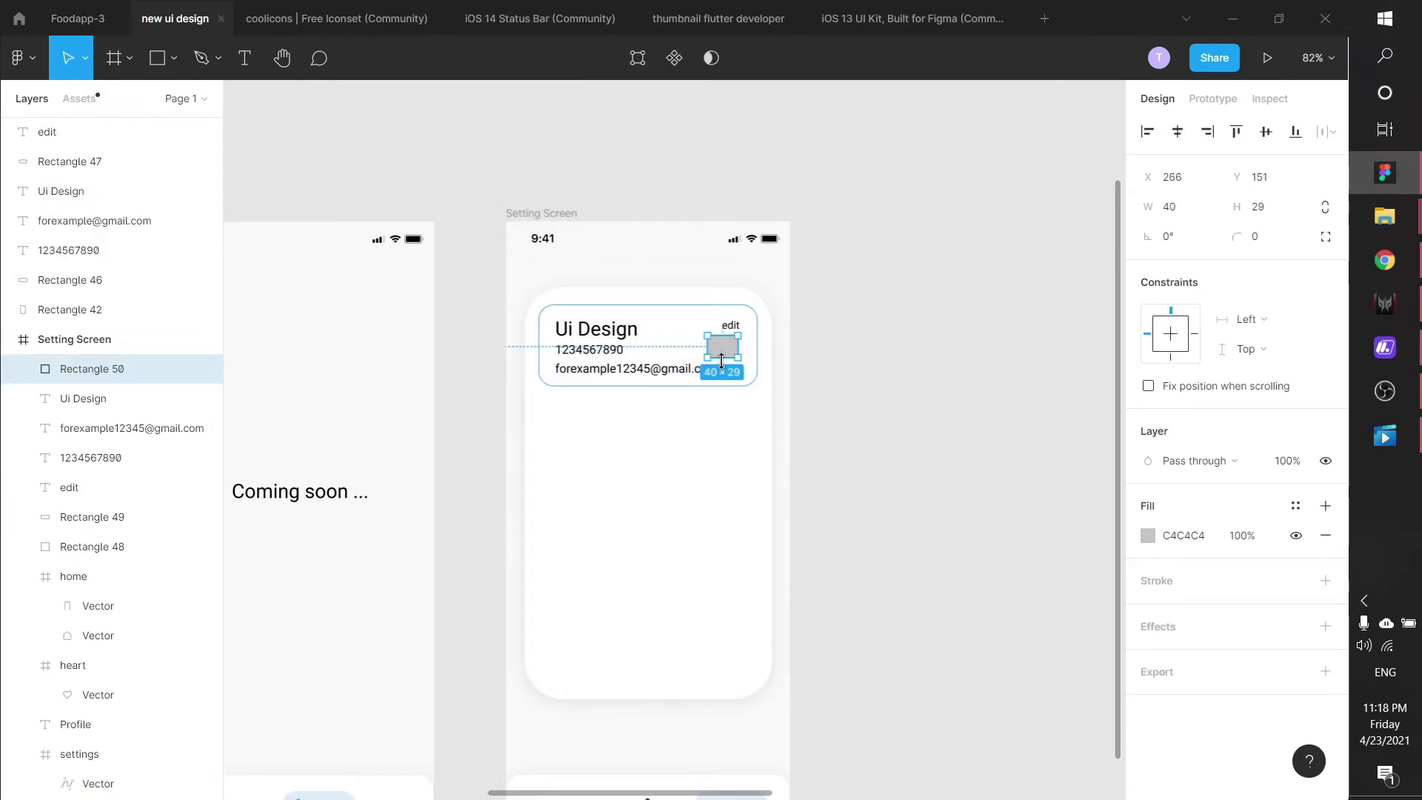
drag(731, 351, 733, 332)
Step: Send the small button rectangle to the back of the layer order
right_click(730, 331)
click(748, 385)
right_click(724, 329)
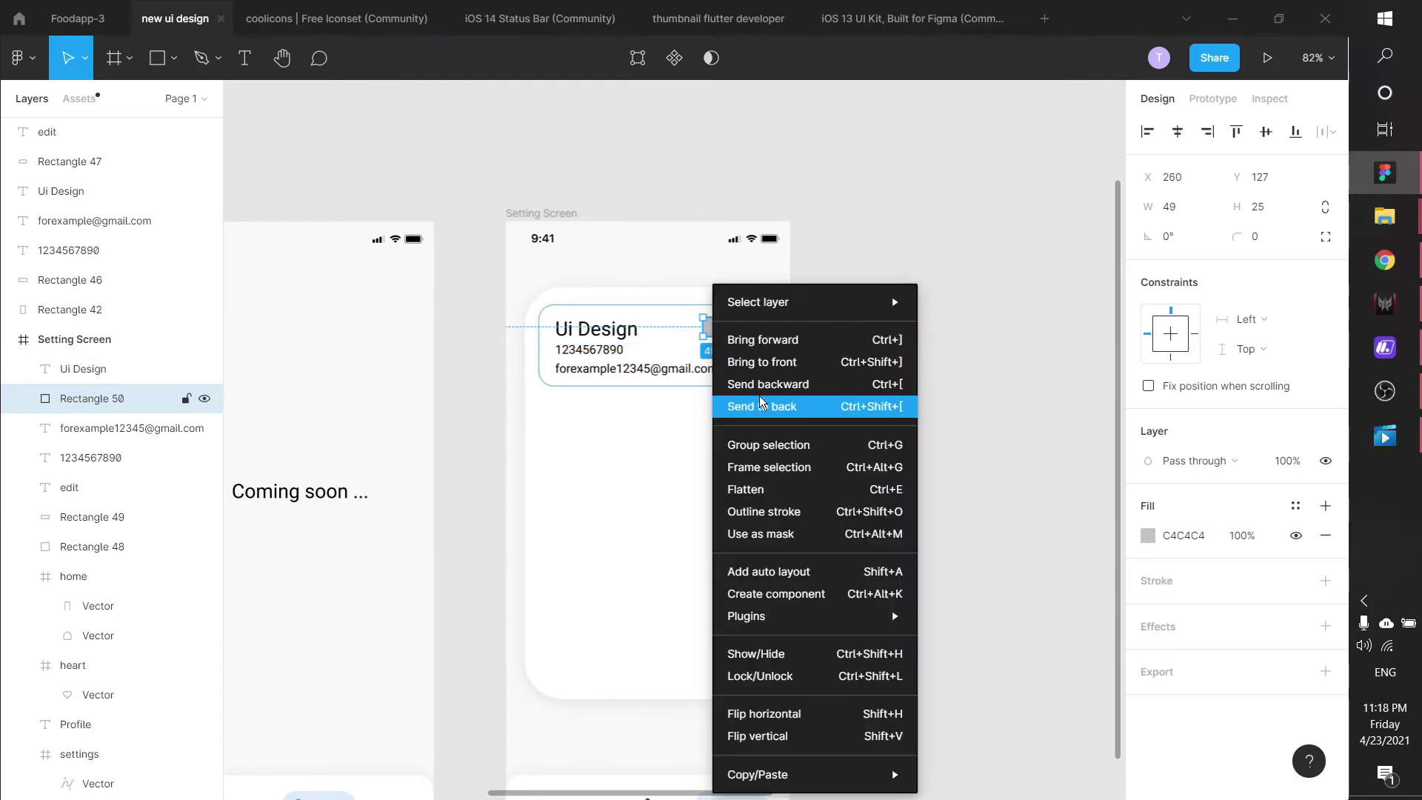
click(733, 406)
Step: Move the small button rectangle to X 270, Y 131 and fill it with the blue color style
drag(718, 337, 731, 339)
click(1296, 510)
click(1203, 615)
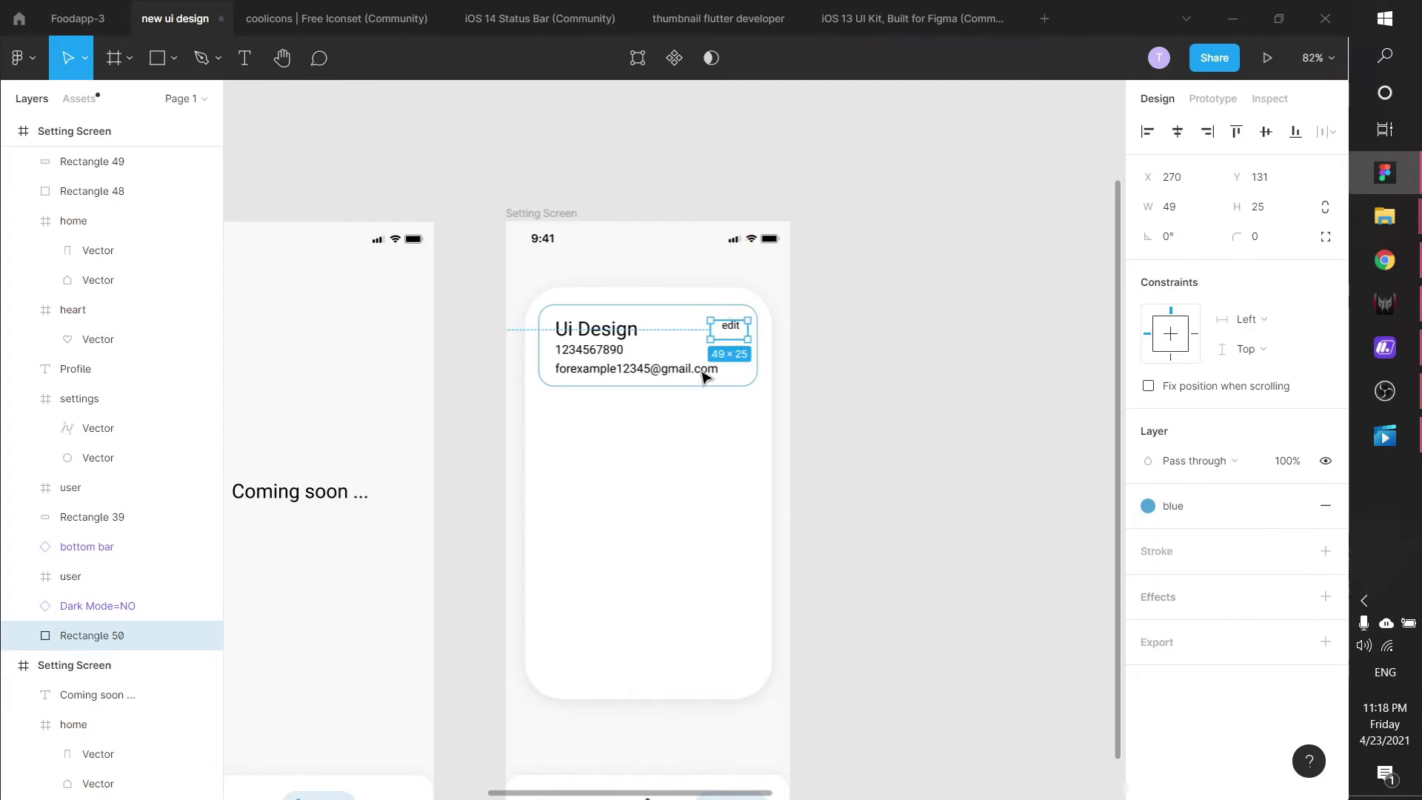
Step: Bring the blue rectangle to the front and reorder it to sit directly beneath the "edit" text layer
right_click(722, 343)
click(770, 365)
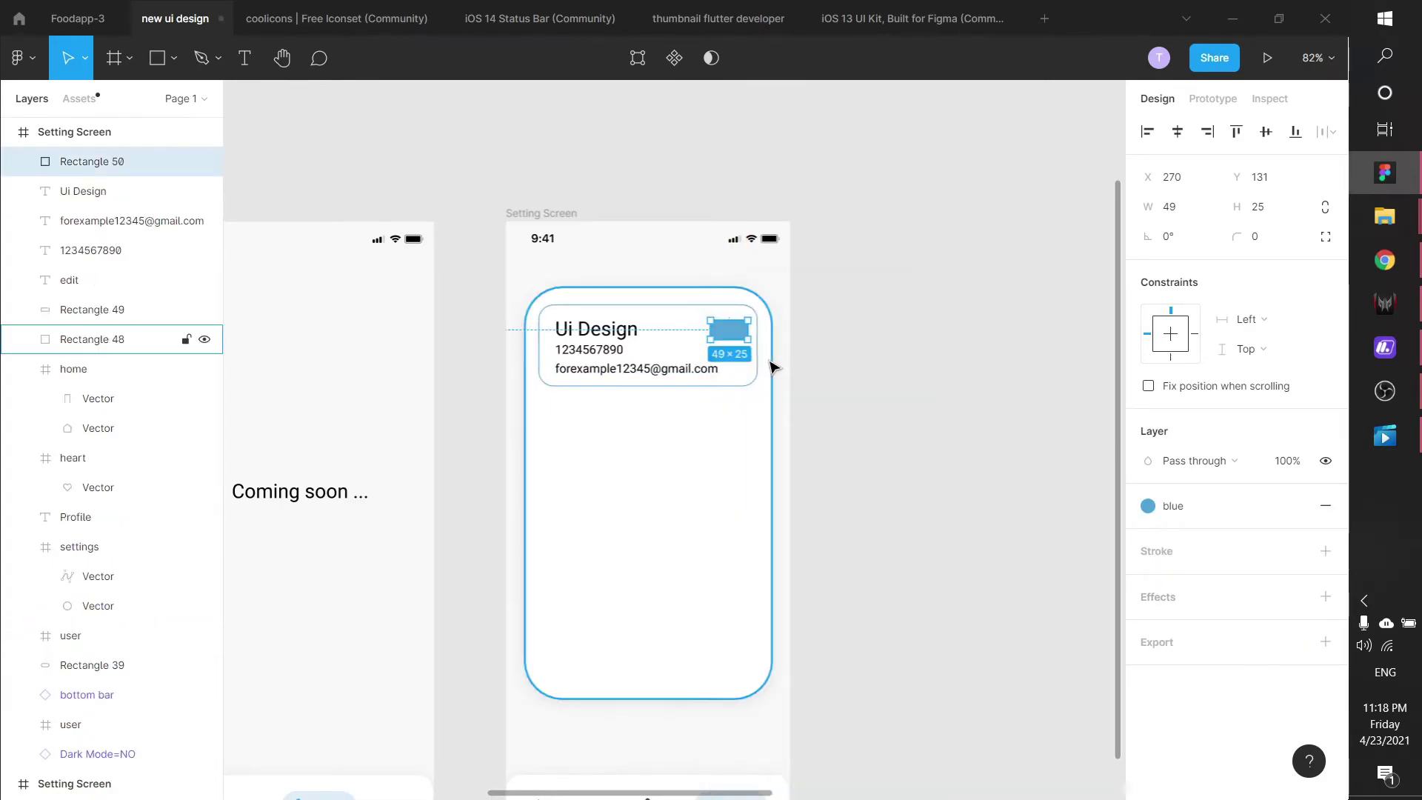
right_click(737, 342)
click(770, 380)
right_click(733, 341)
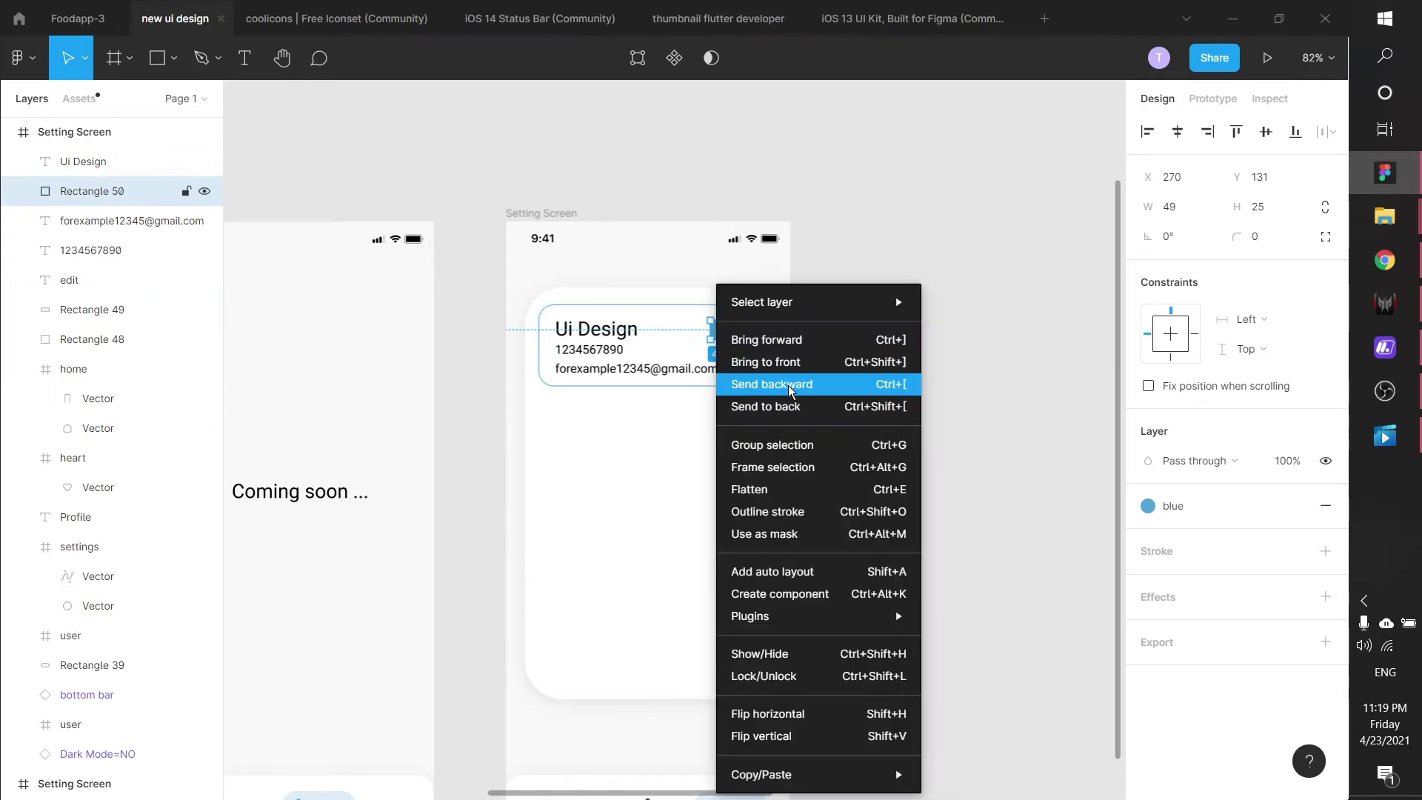
click(744, 381)
right_click(726, 339)
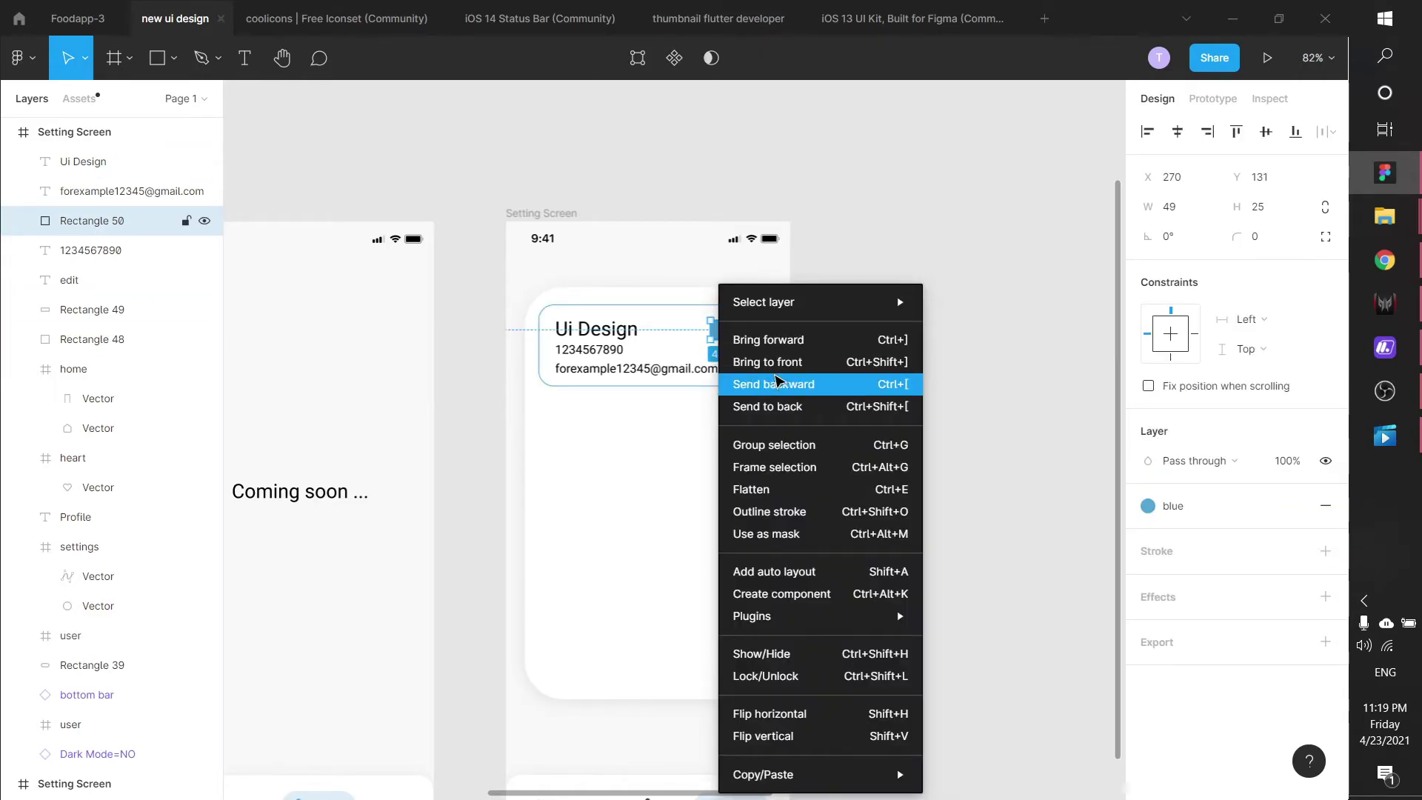
click(774, 380)
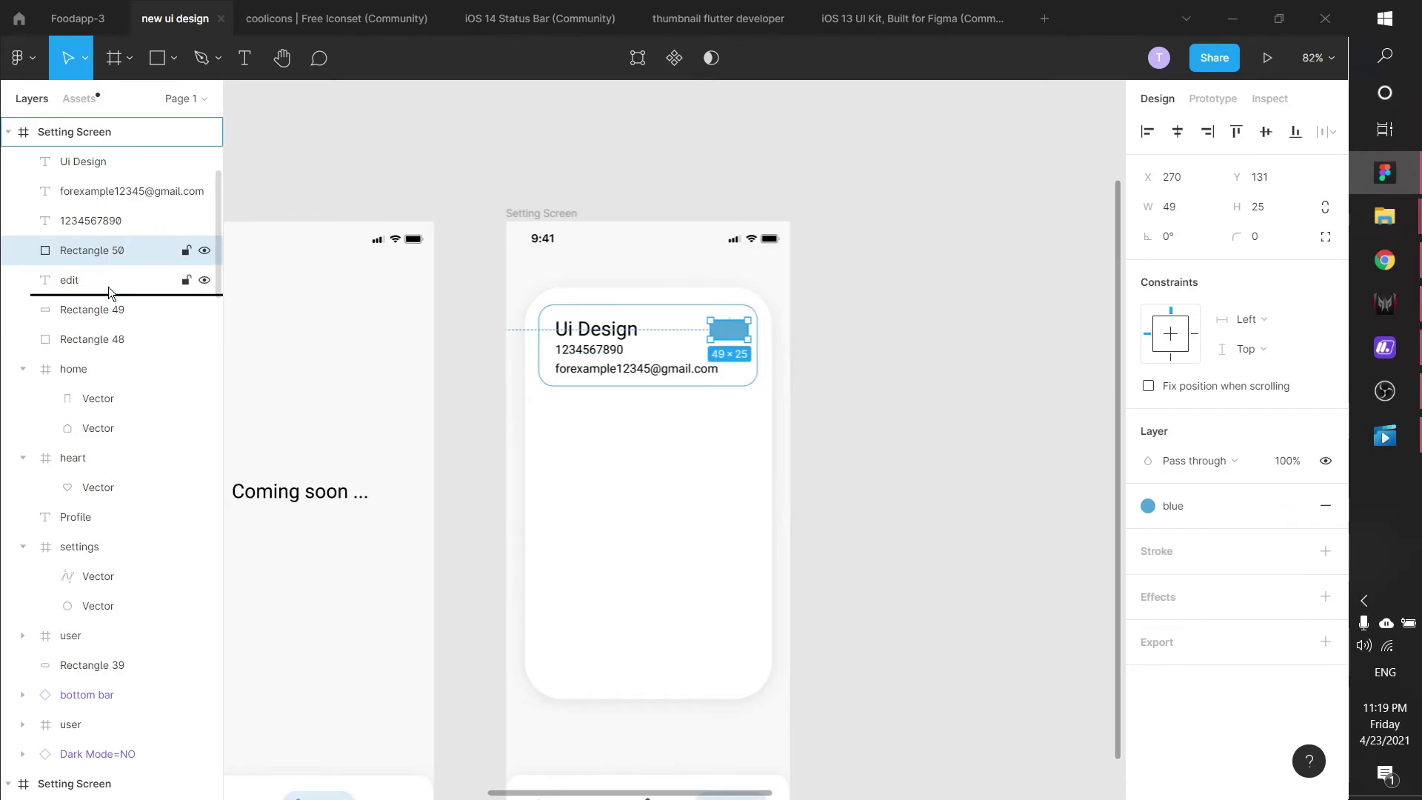
drag(108, 287, 108, 289)
Step: Center the "edit" text on the blue button rectangle
click(838, 330)
scroll(714, 324, up, 5)
click(714, 323)
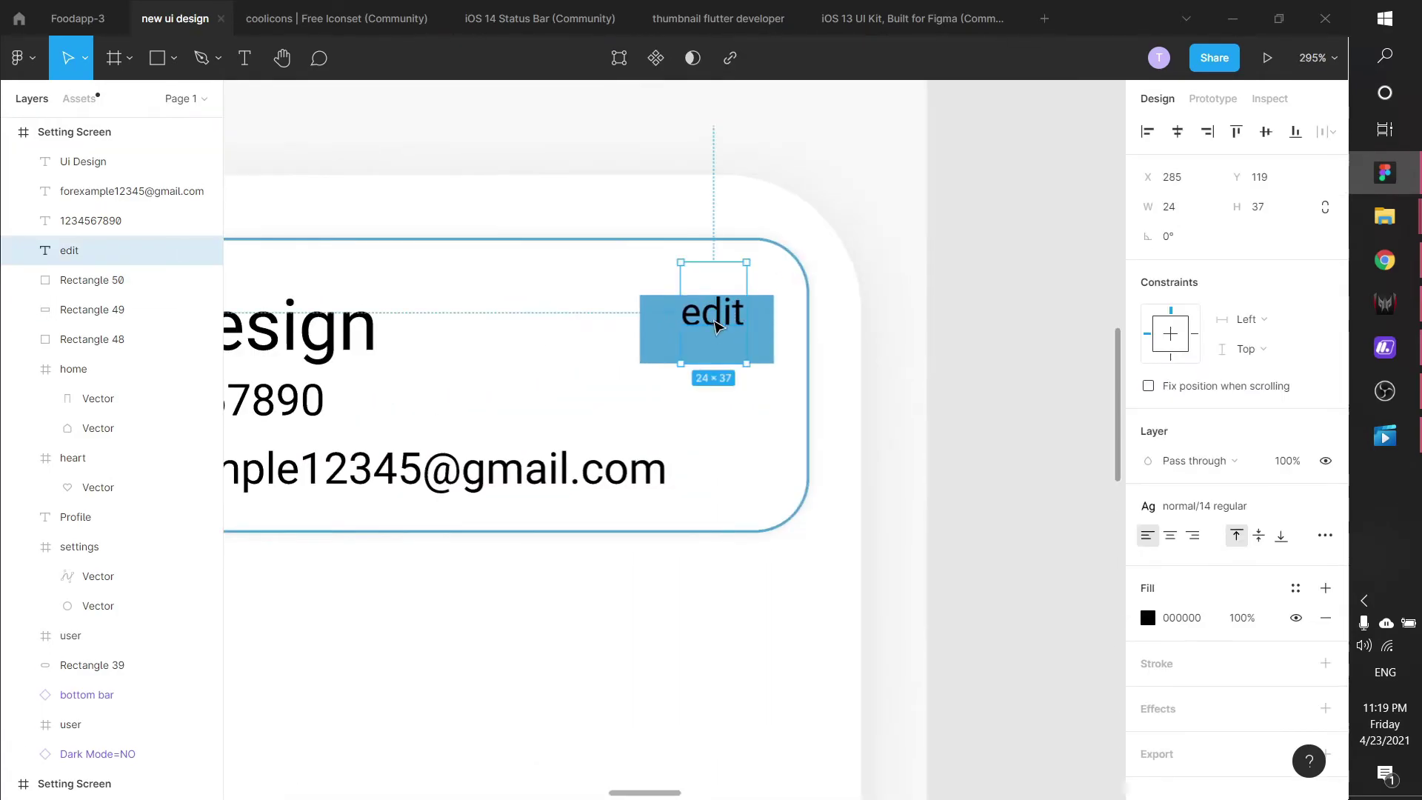
drag(714, 323, 709, 334)
Step: Set the blue button rectangle's corner radius to 20
click(768, 328)
click(1257, 245)
text(20)
key(Return)
key(Escape)
Step: Set the blue button rectangle's layer opacity to 50%
click(748, 346)
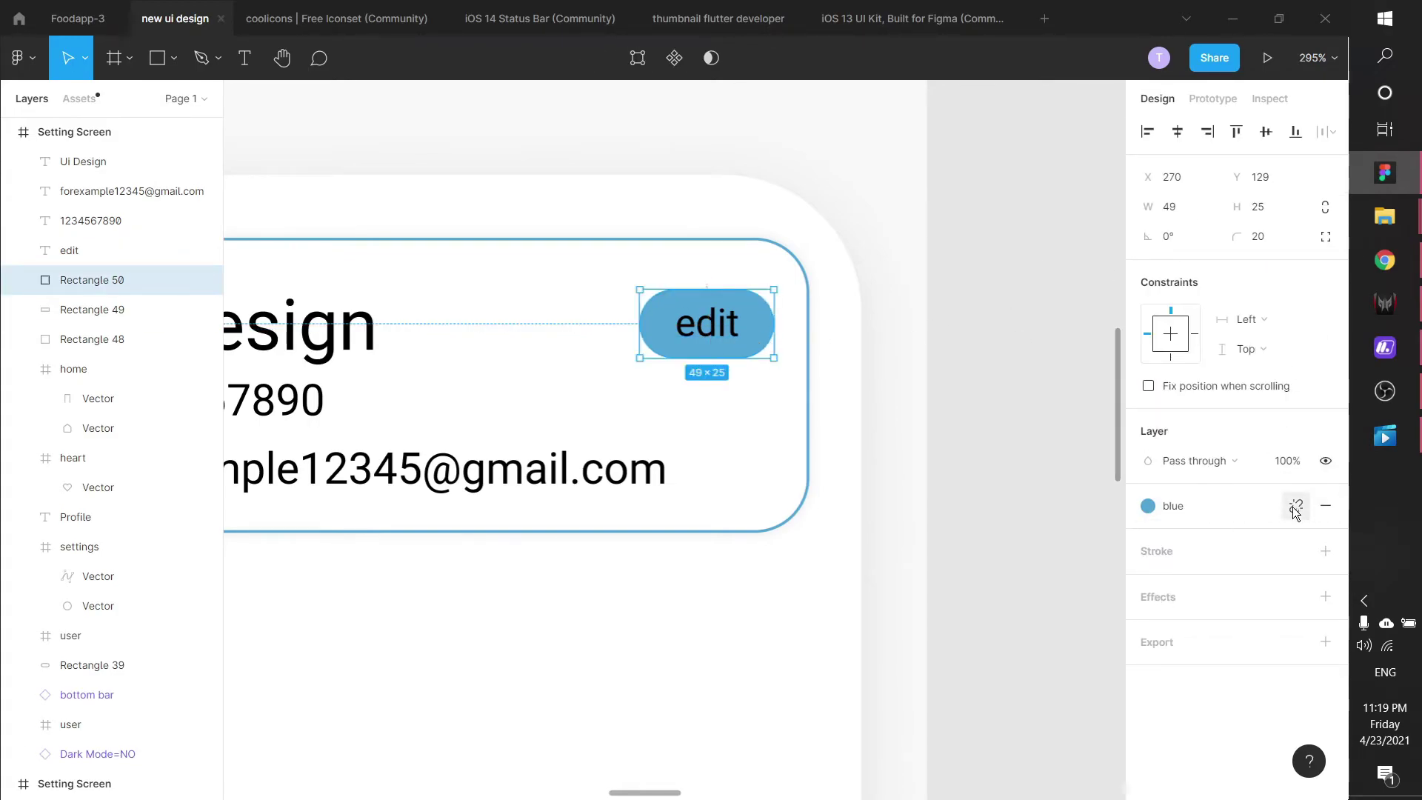
click(1295, 506)
click(1288, 460)
text(50)
key(Return)
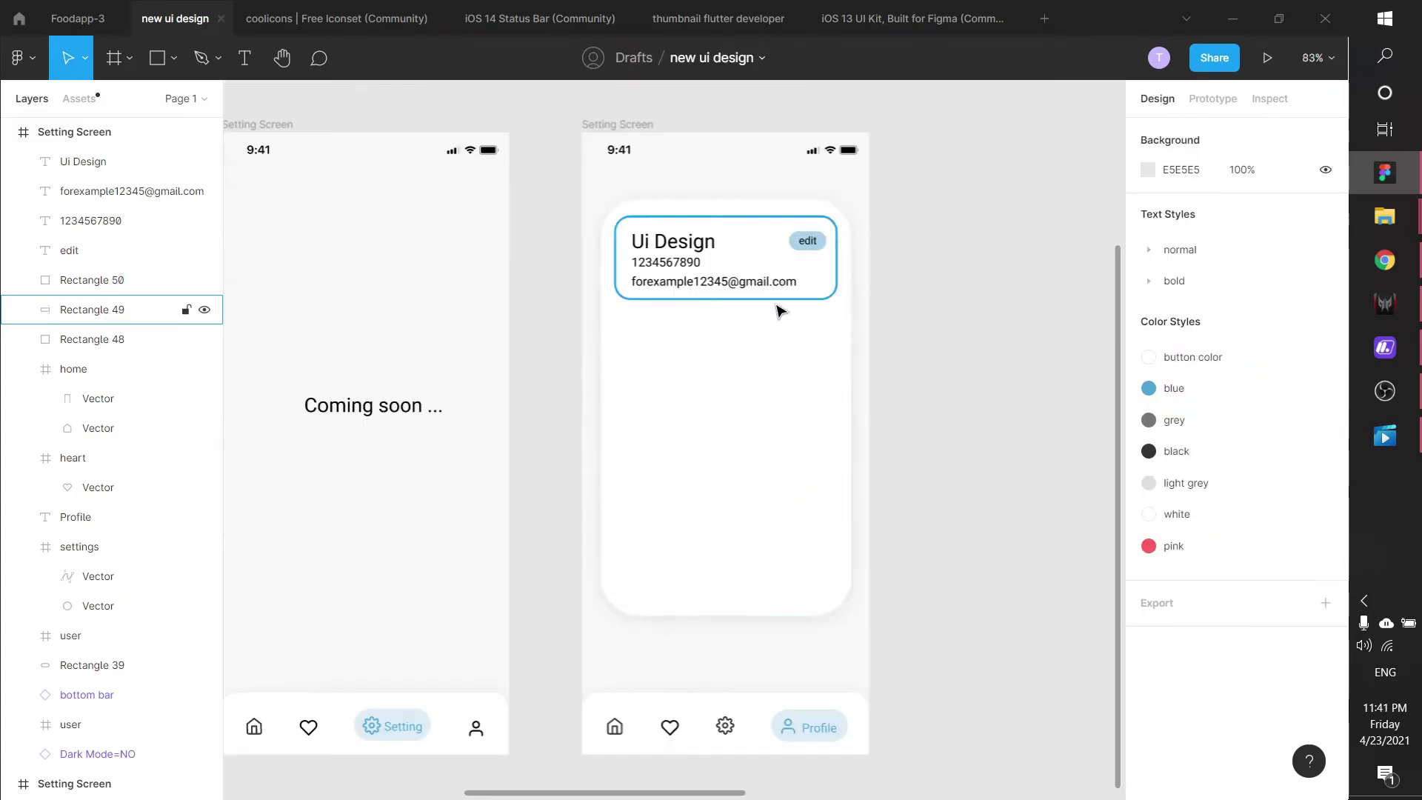
Step: Increase the height of the outlined contact details box to 113
click(744, 339)
click(941, 268)
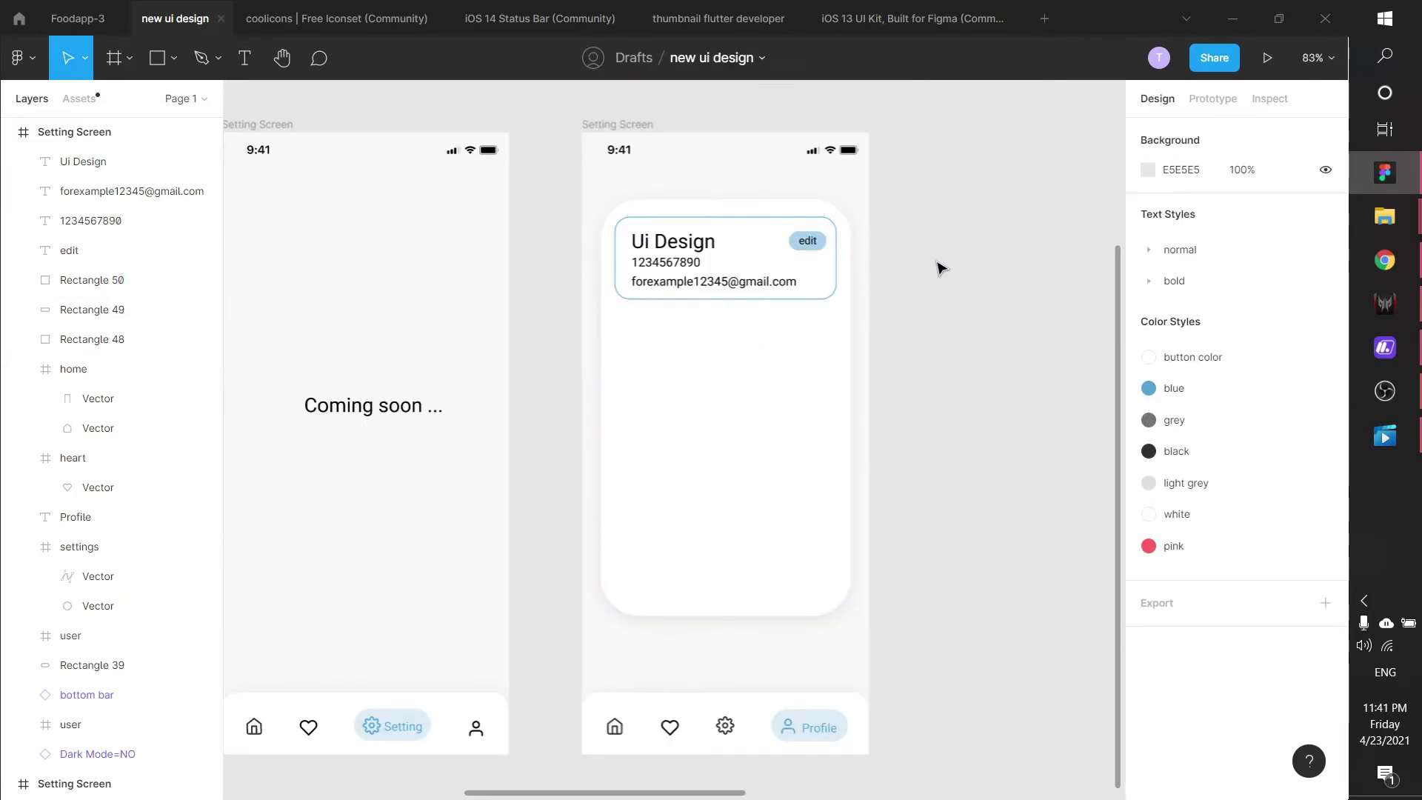
click(819, 292)
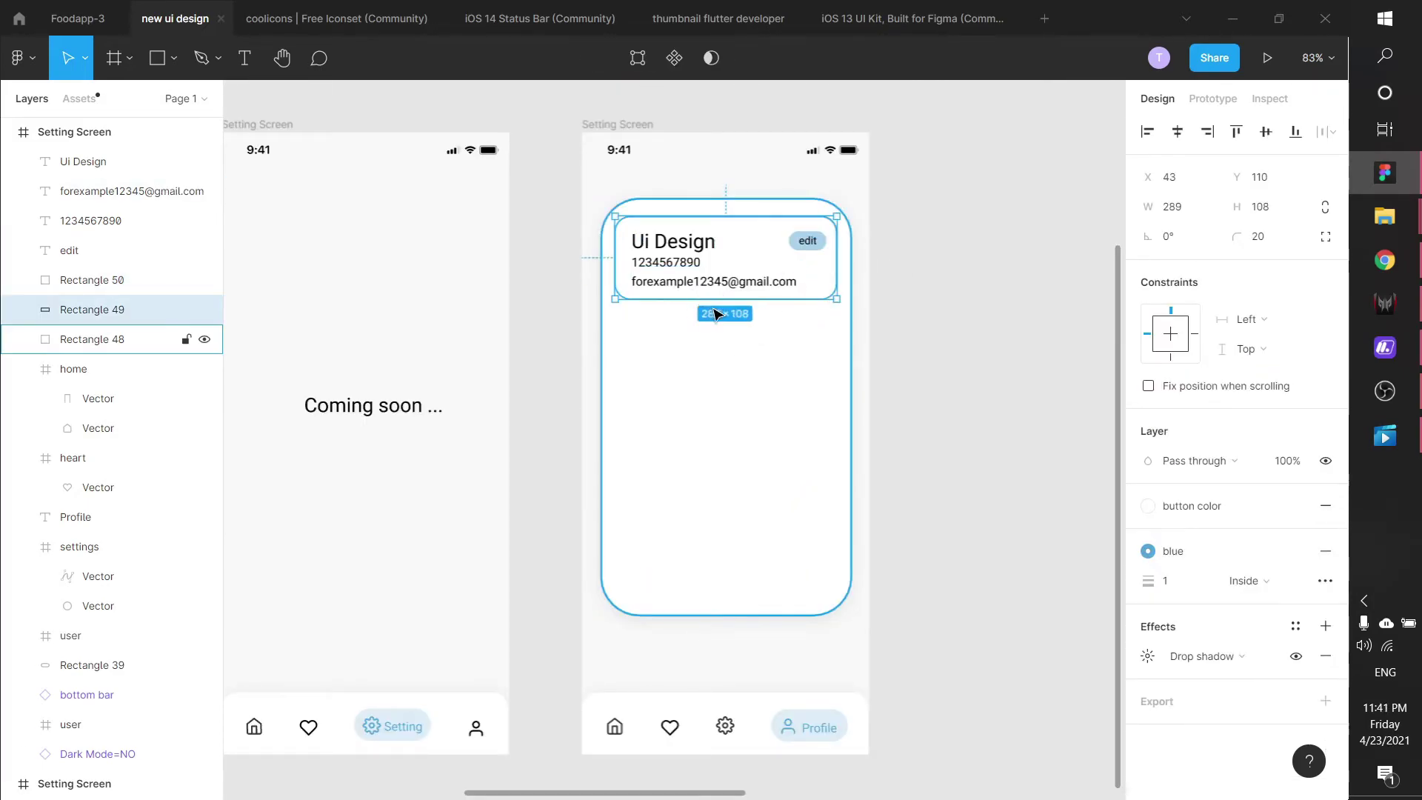
mouse_move(730, 299)
mouse_down()
mouse_move(730, 328)
mouse_move(740, 303)
mouse_up()
key(Escape)
click(730, 328)
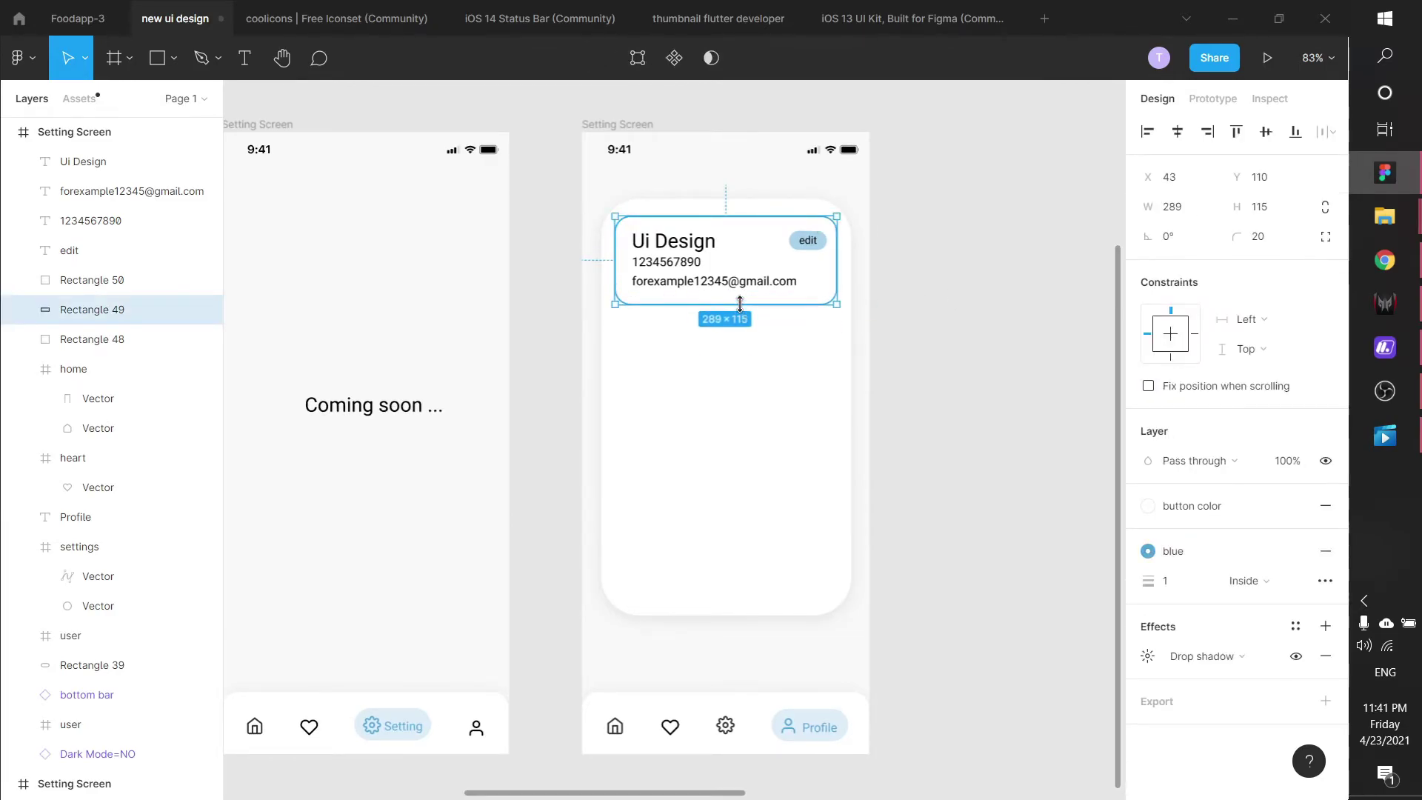
key(Escape)
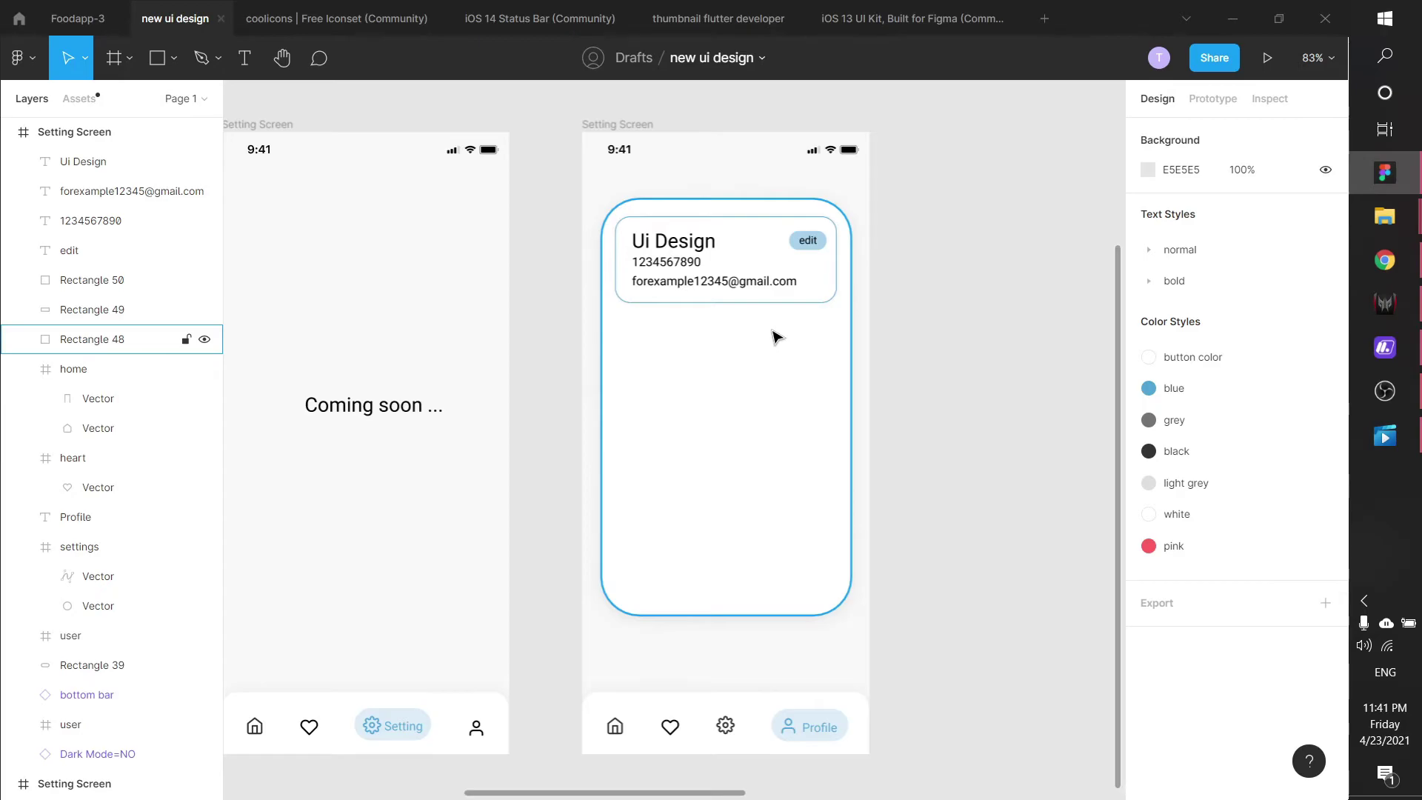
Step: Duplicate the outlined contact details box just below the original and size the copy to 289 × 56
click(160, 60)
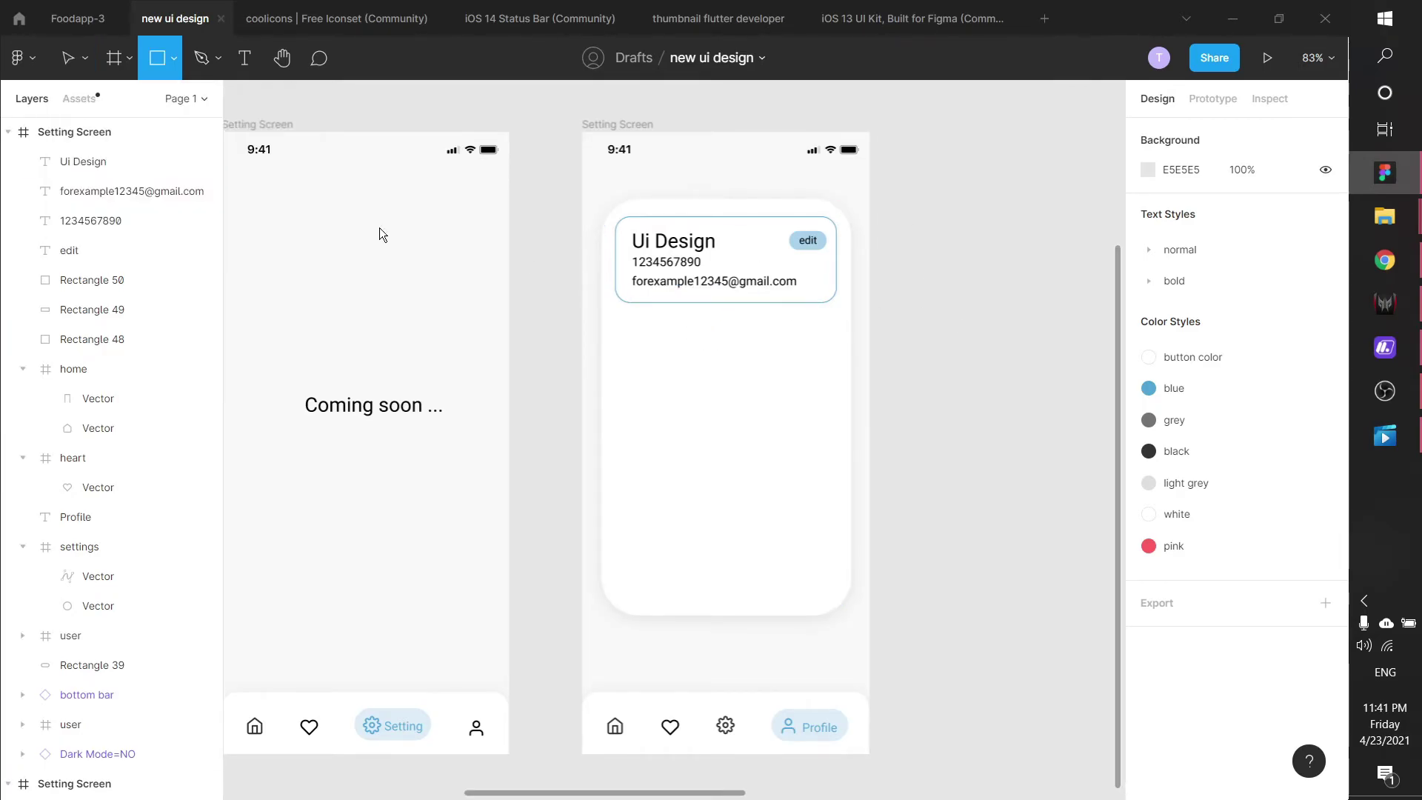
key(v)
click(828, 285)
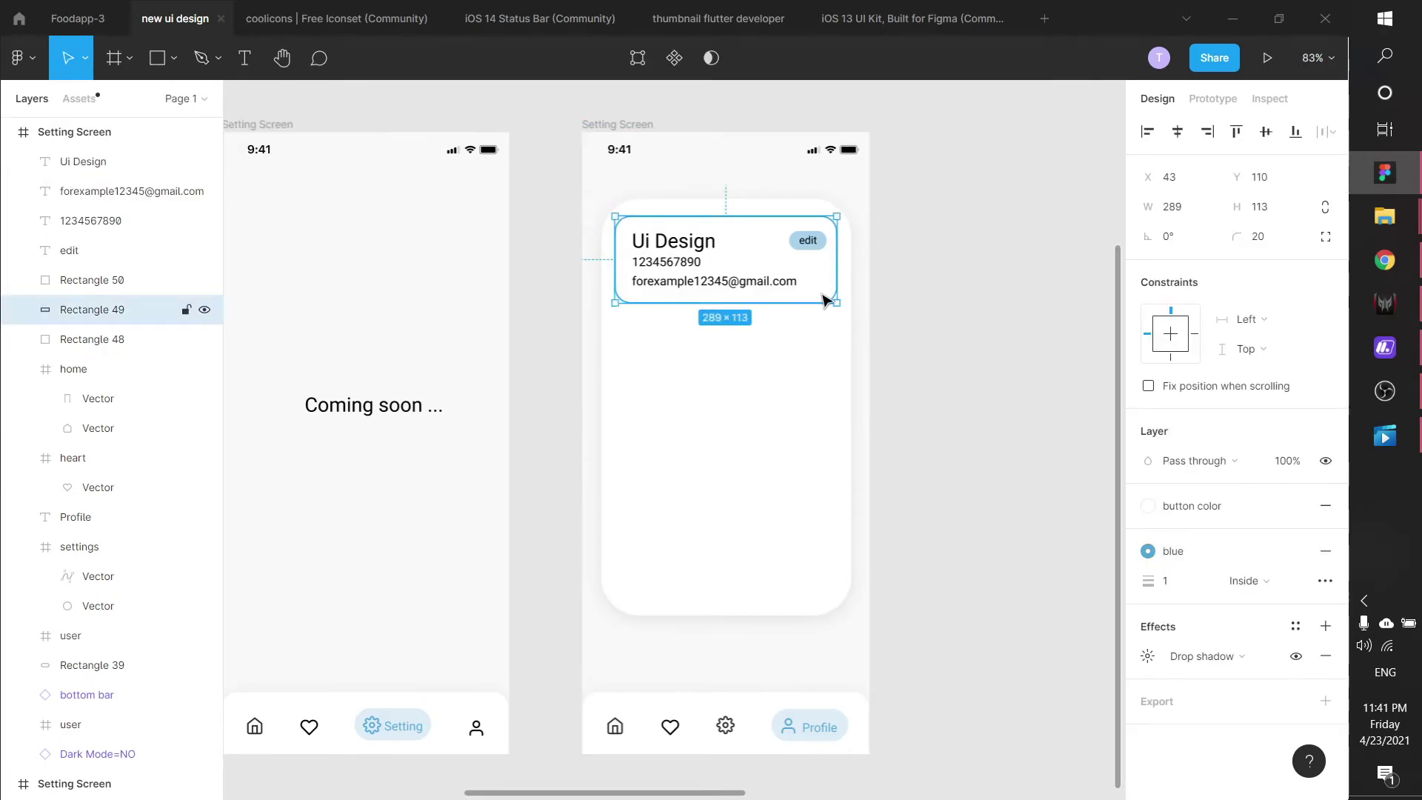
drag(828, 296, 799, 358)
click(980, 320)
click(765, 351)
scroll(1031, 302, down, 2)
click(1032, 301)
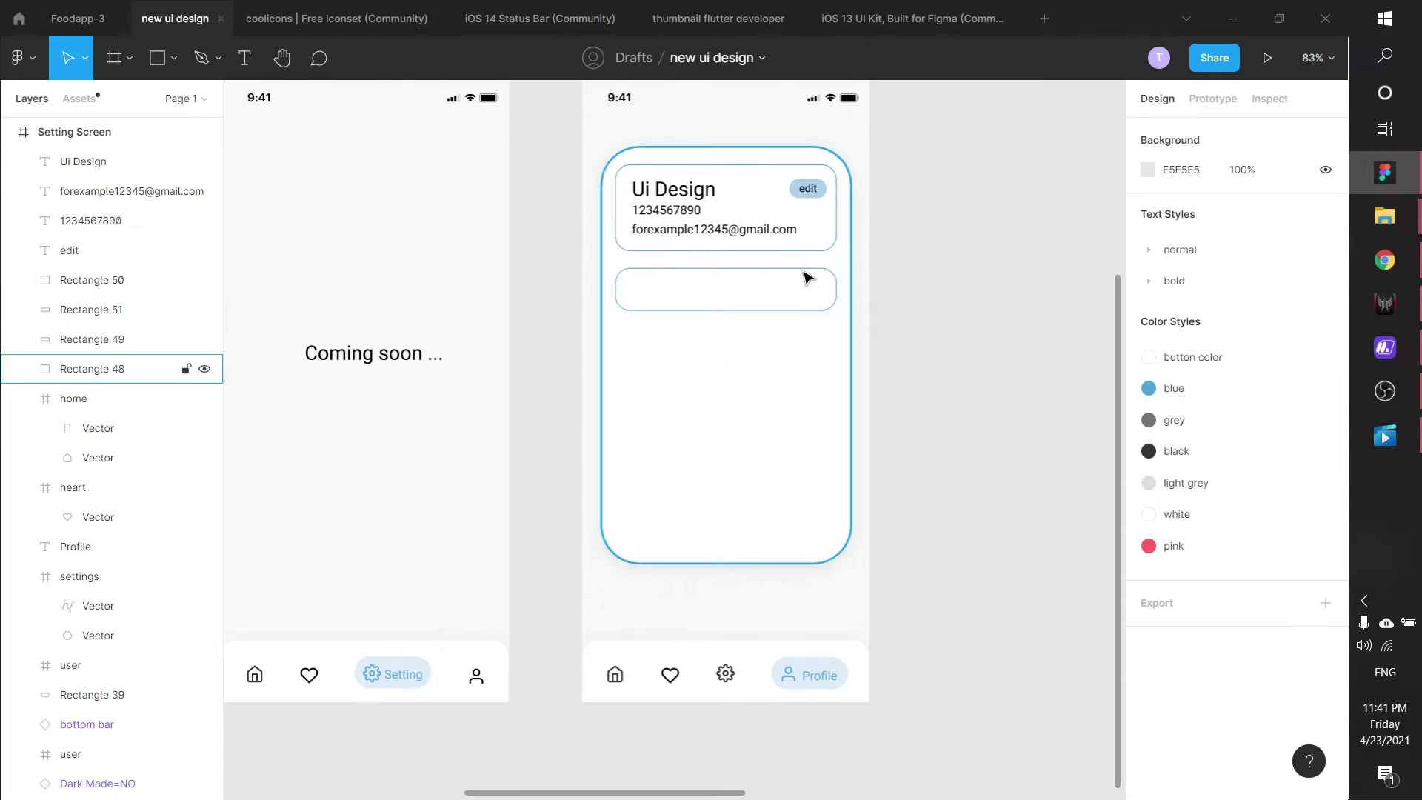
click(781, 274)
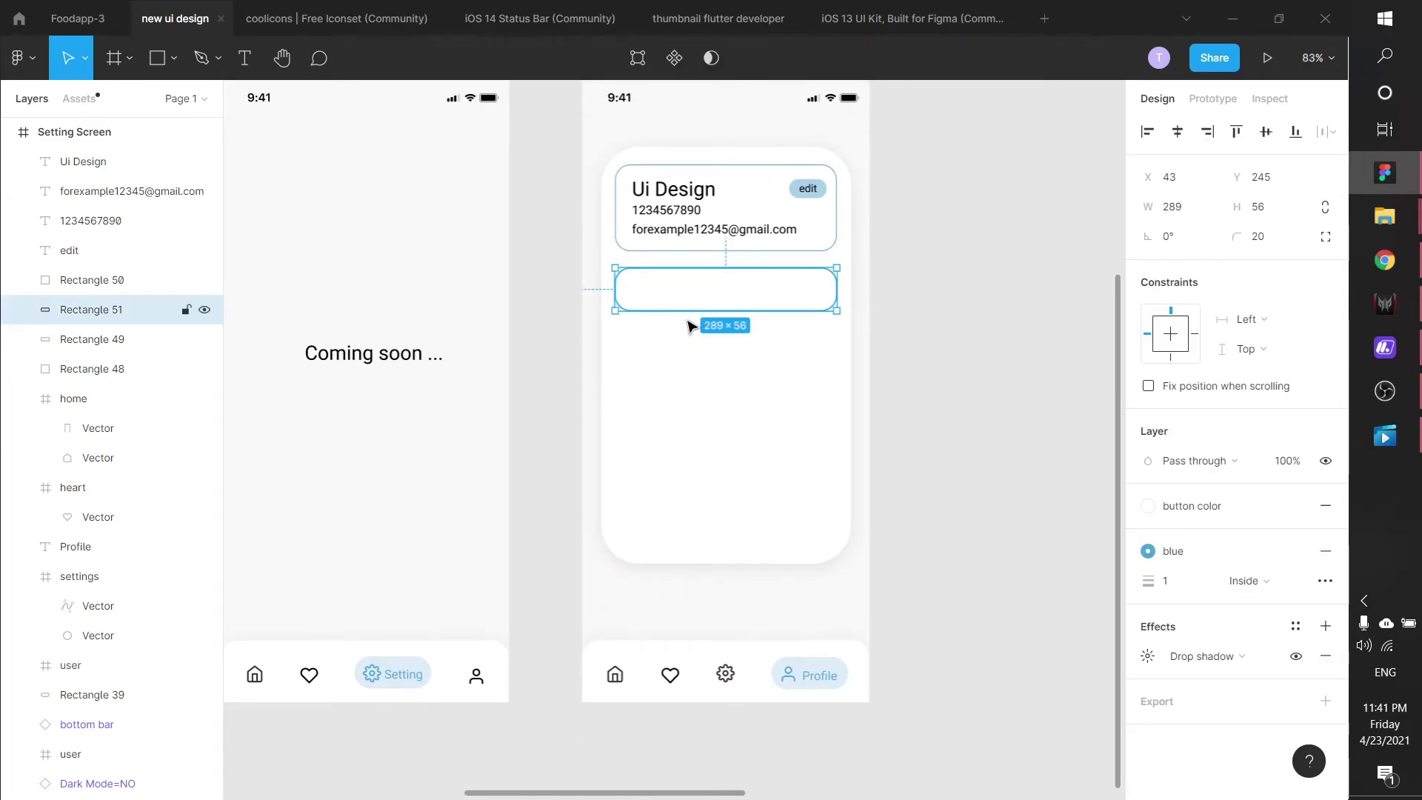
click(916, 254)
click(752, 274)
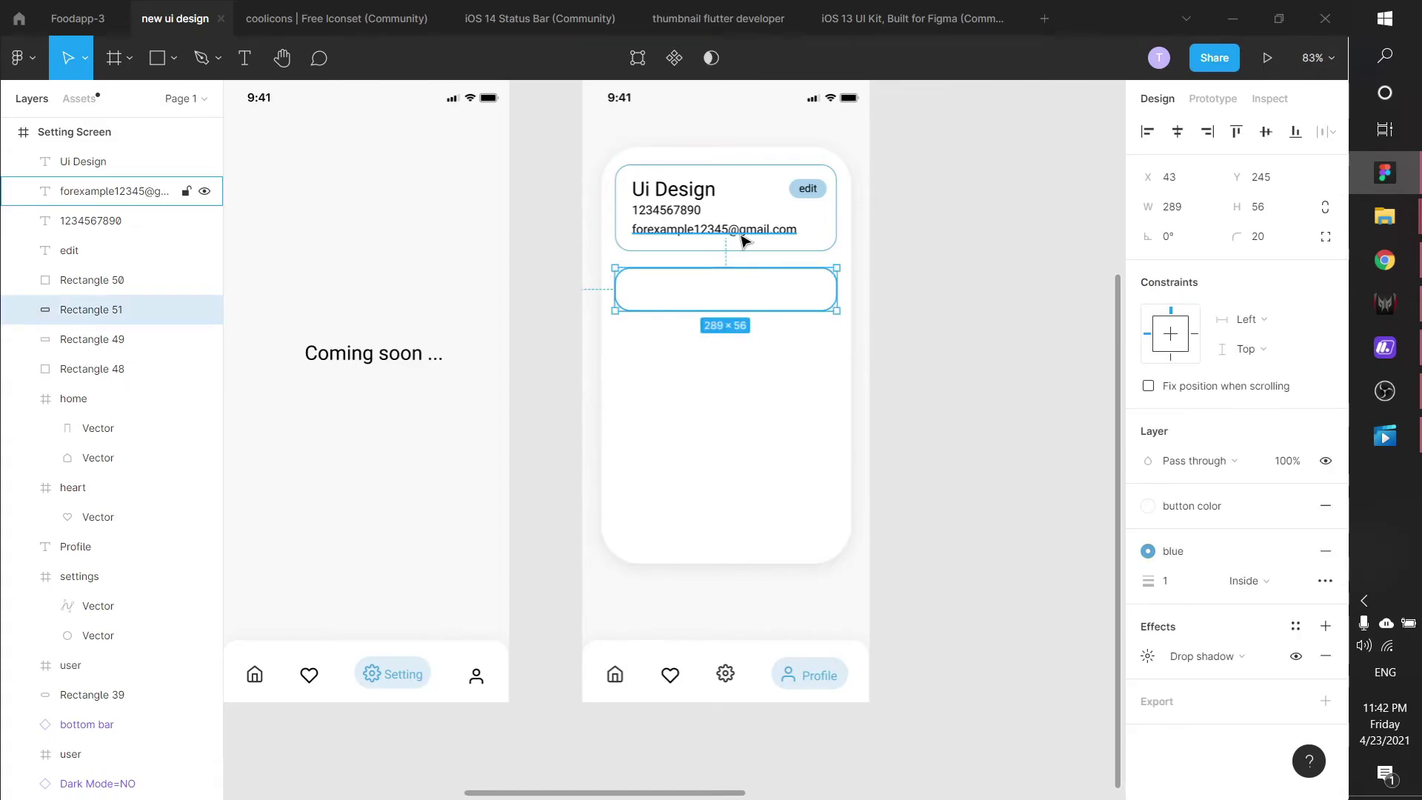
Step: Copy the "Ui Design" text into the new box as "Accounts", aligned with the left edge of the contact details text
click(698, 195)
drag(698, 195, 704, 291)
double_click(704, 294)
text(Accounts)
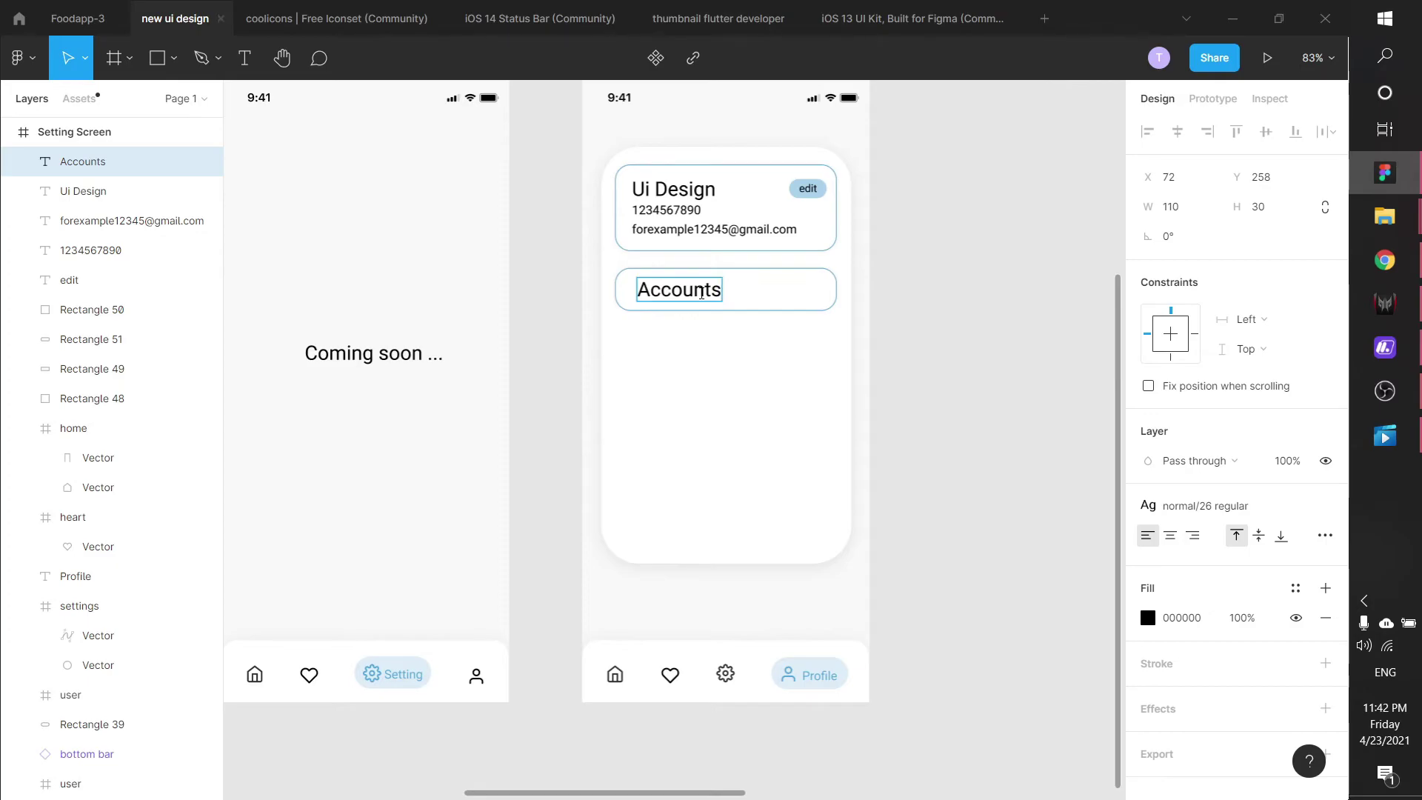
key(Escape)
click(1015, 364)
drag(704, 290, 699, 289)
click(996, 328)
click(689, 291)
click(1192, 506)
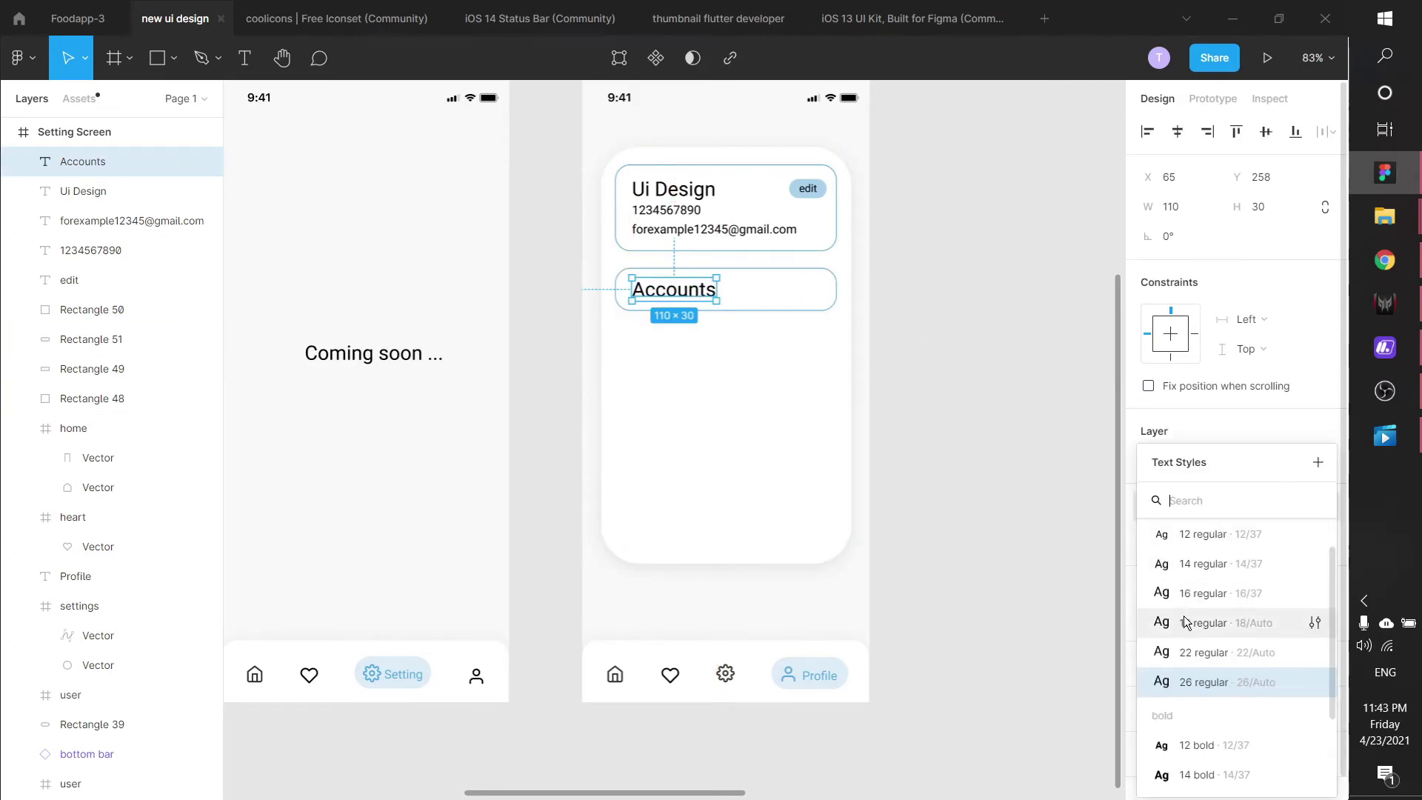
scroll(1204, 630, down, 2)
scroll(1207, 664, up, 3)
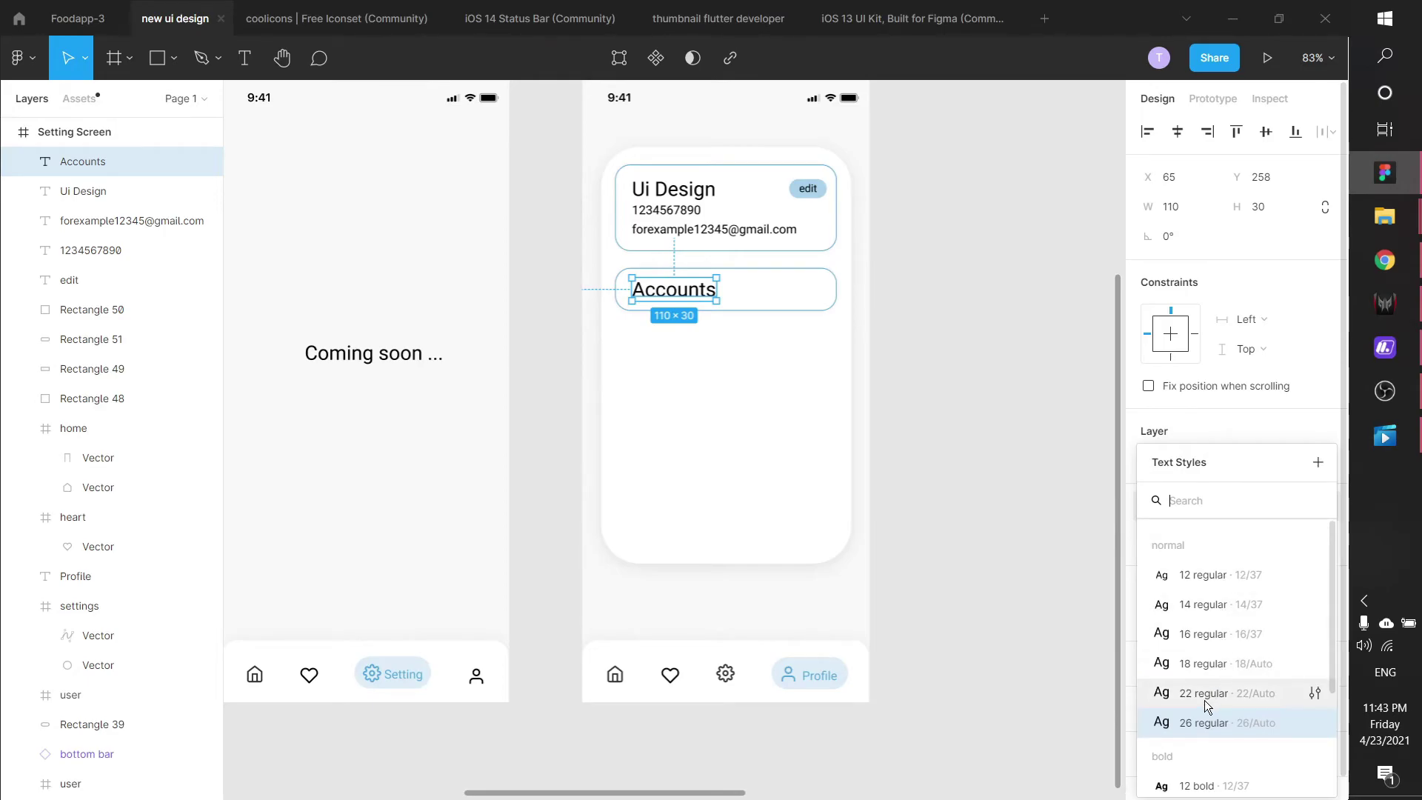
scroll(1212, 713, down, 1)
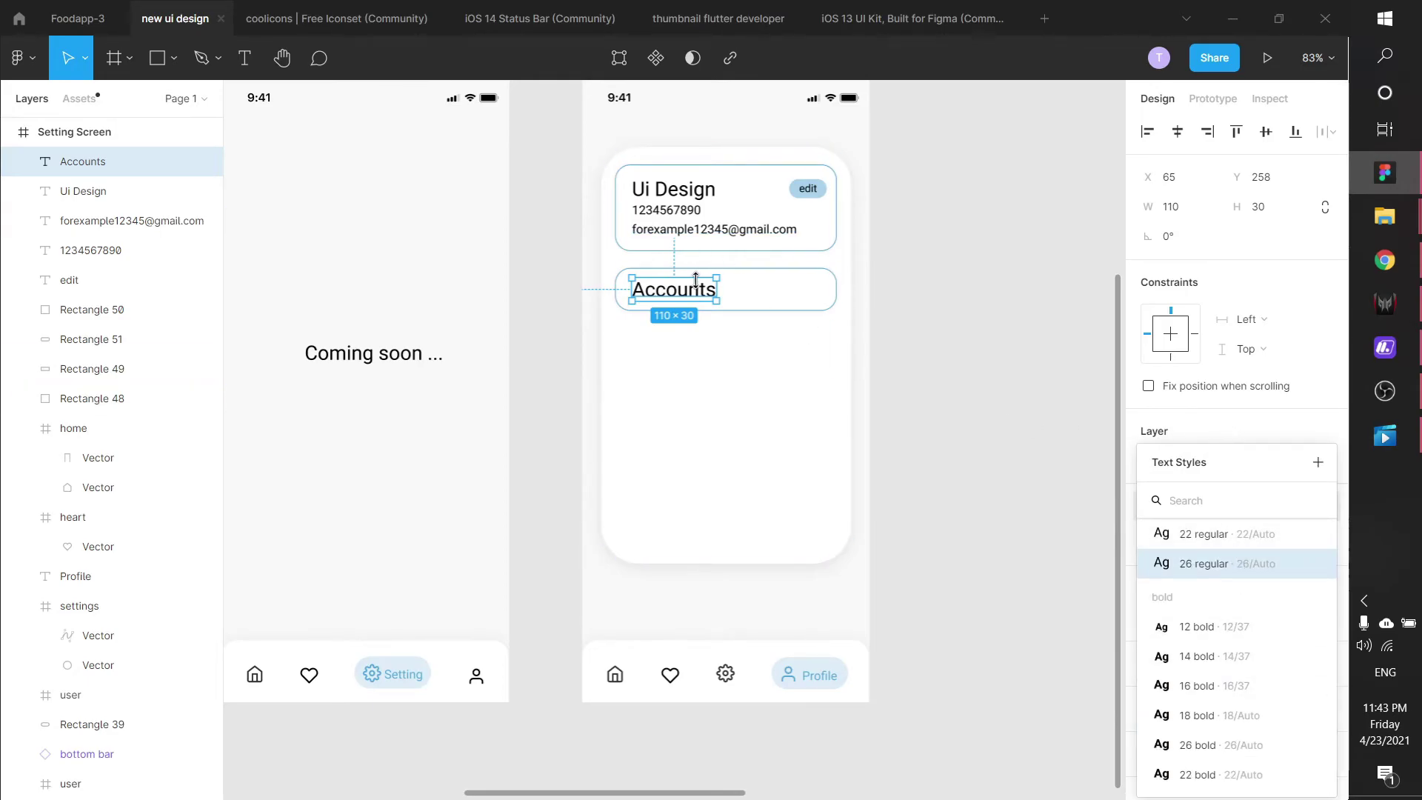
click(757, 298)
click(757, 298)
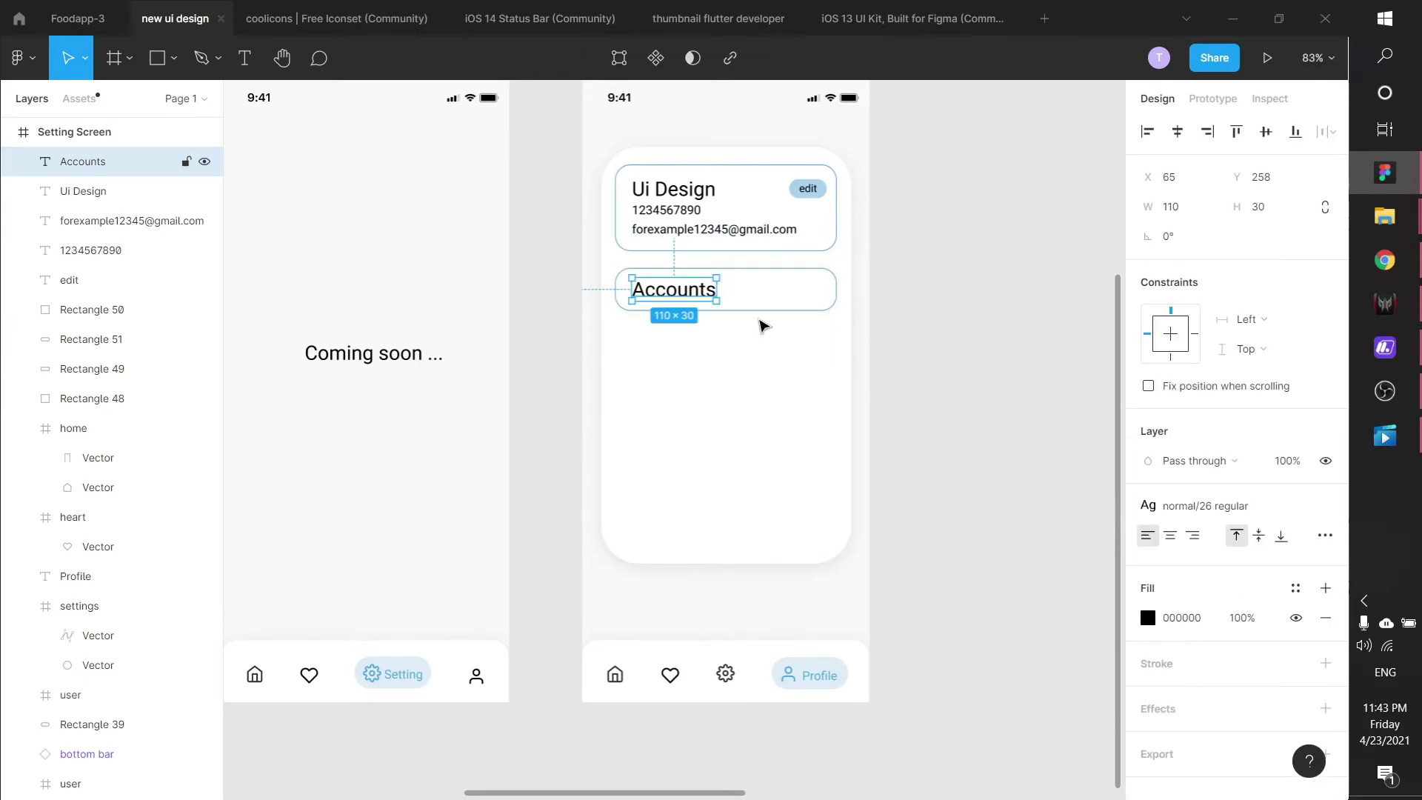
click(1219, 503)
click(990, 450)
Step: Detach the "Accounts" text from its shared style at font size 24 and re-centre it vertically in its box
click(726, 300)
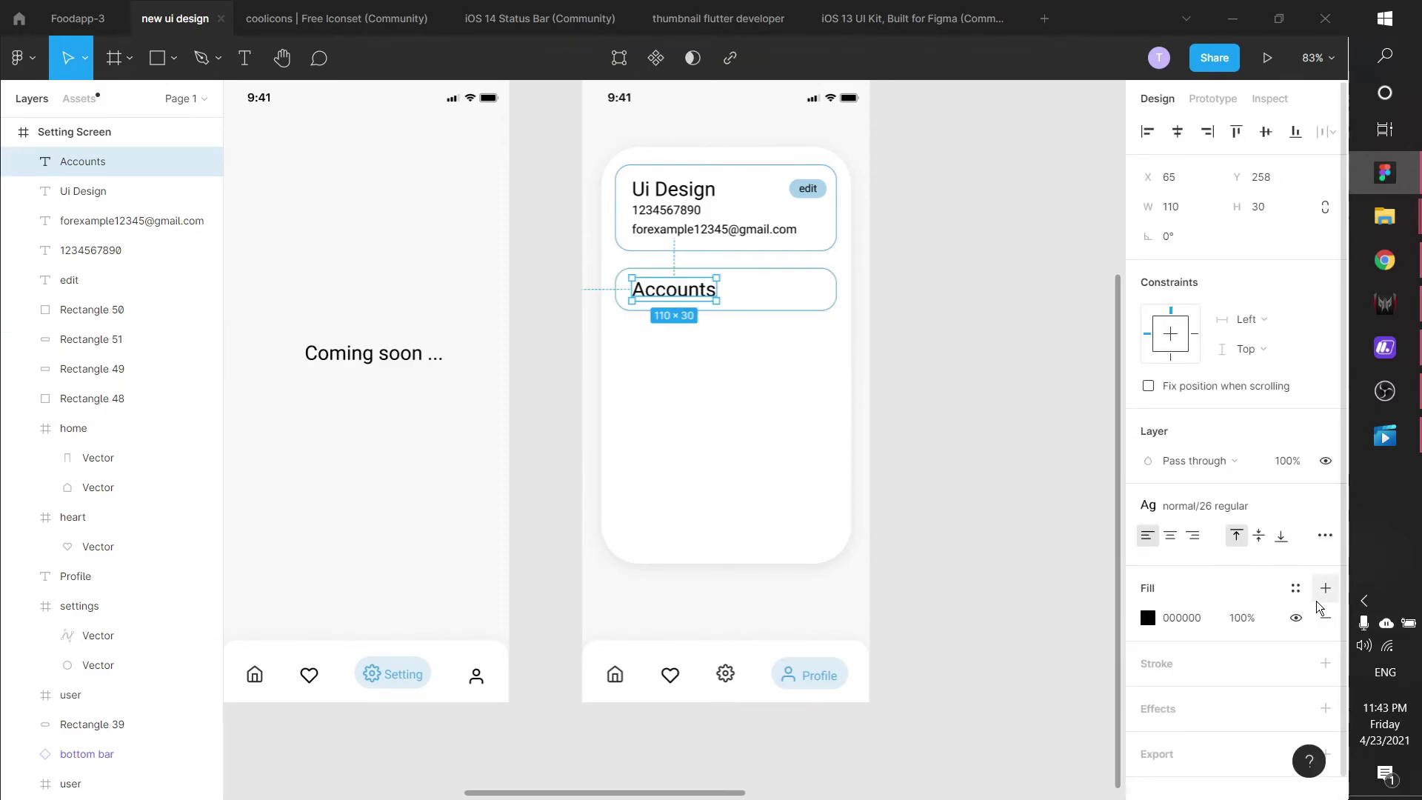
click(1324, 506)
click(1288, 570)
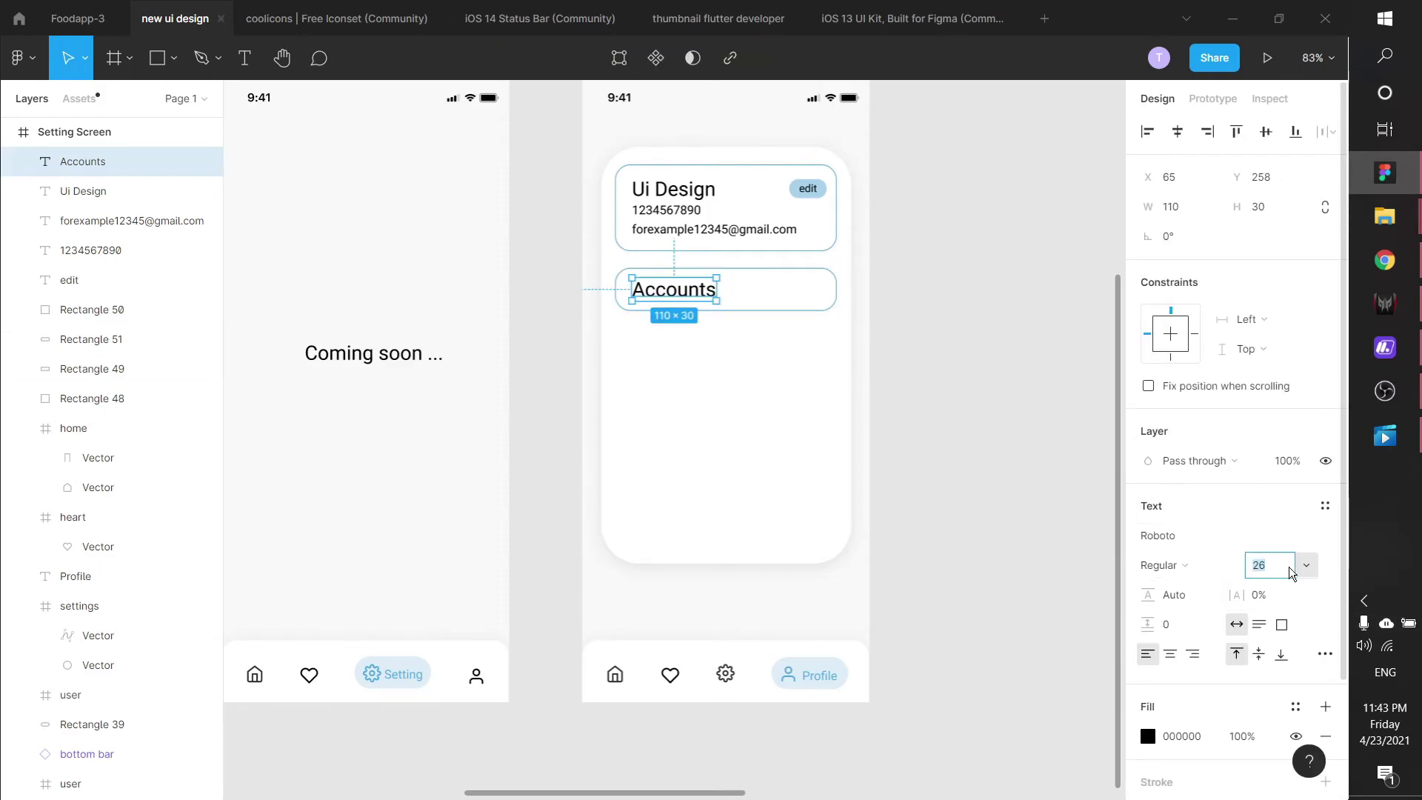
text(24)
click(1078, 345)
drag(704, 290, 699, 298)
click(901, 302)
right_click(949, 283)
click(1045, 357)
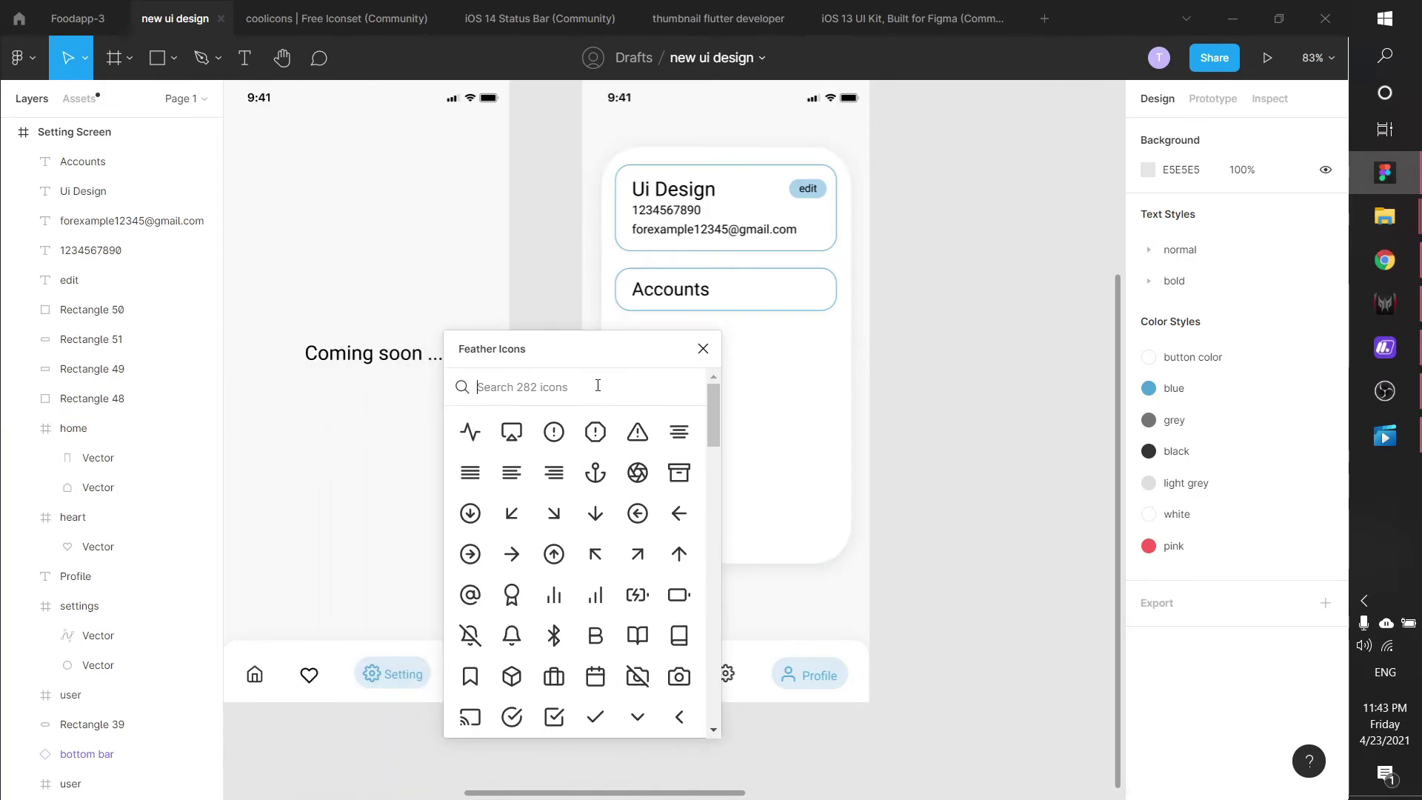
scroll(610, 562, down, 15)
click(703, 349)
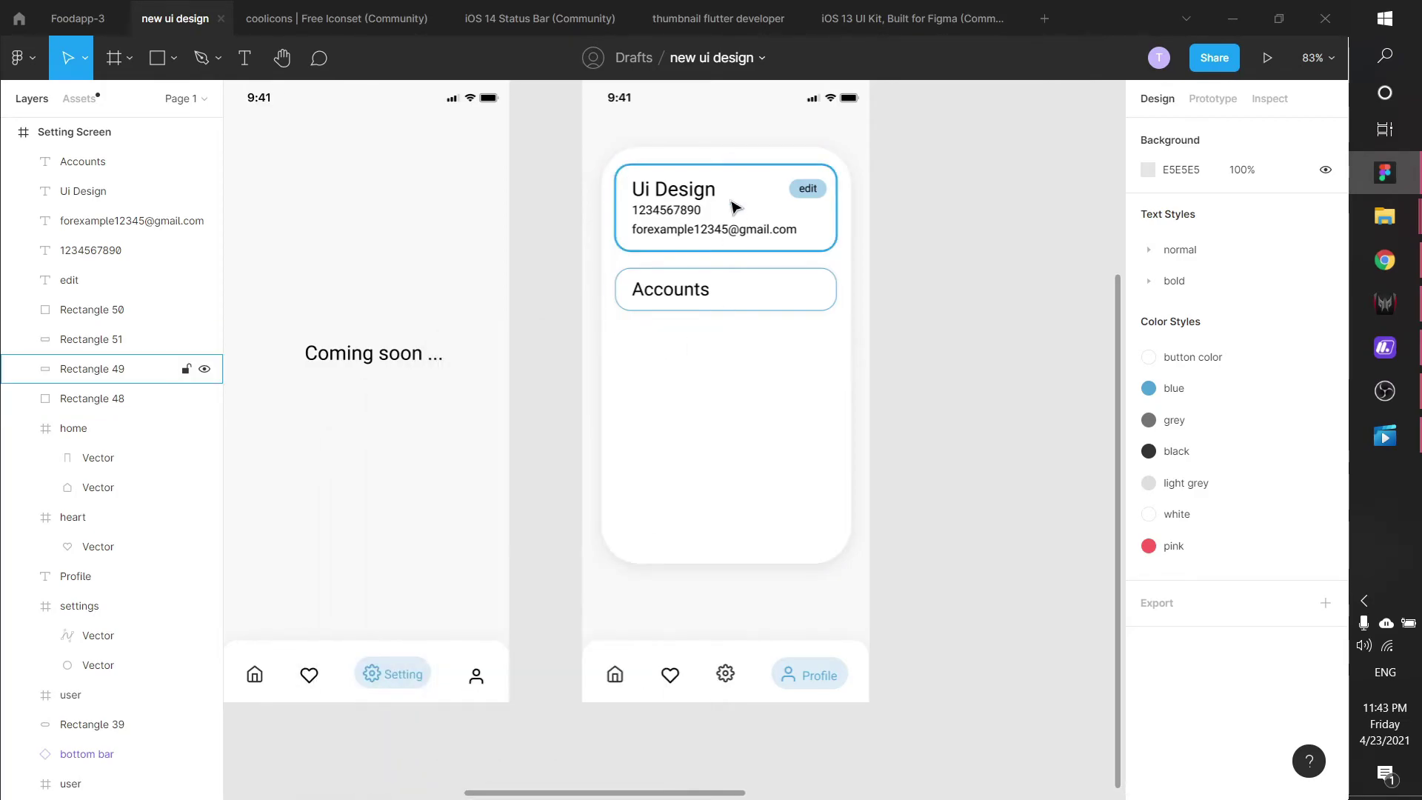
Step: Copy the arrow / chevron_big_down icon from the coolicons file and return to the "new ui design" file
click(326, 18)
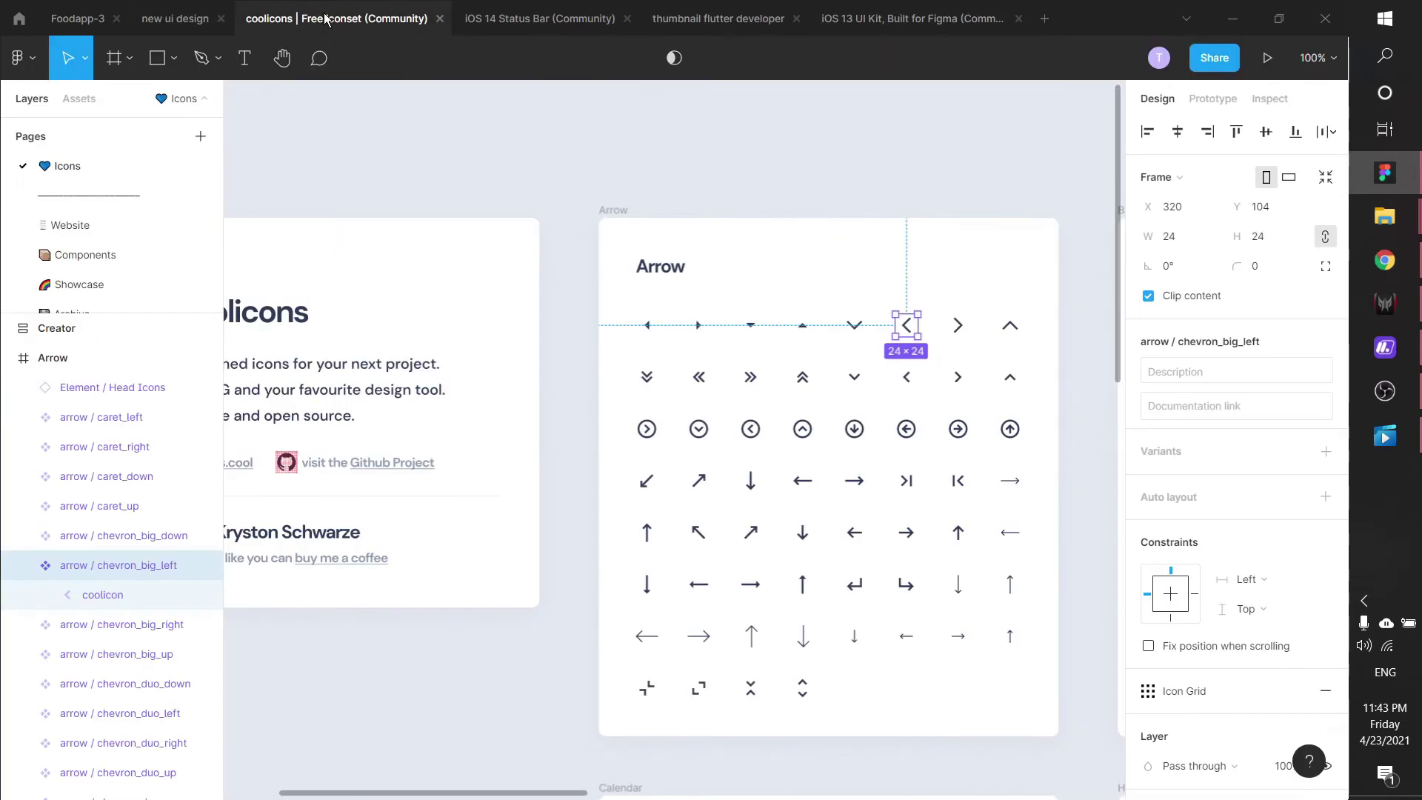
click(883, 329)
click(851, 324)
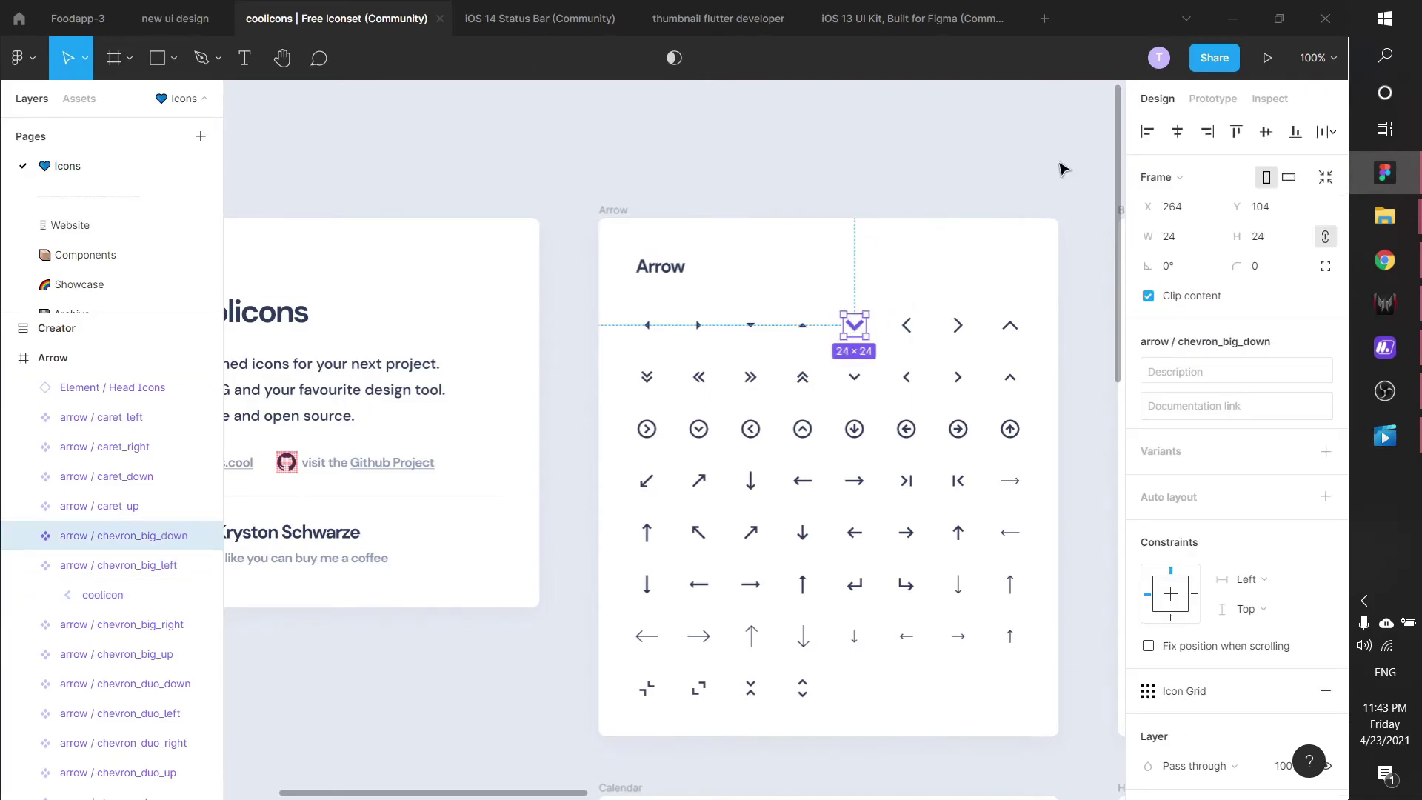
click(718, 18)
click(568, 11)
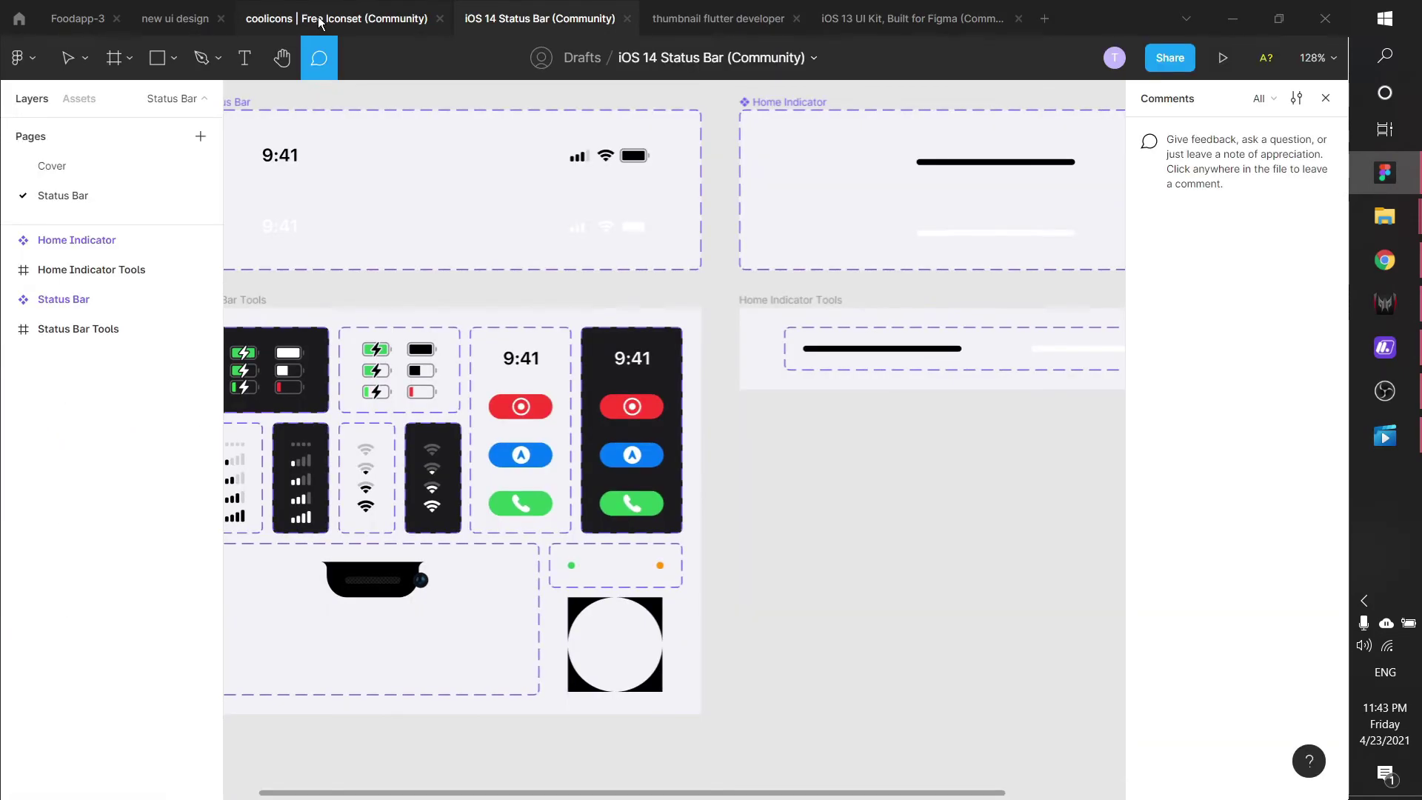
click(175, 18)
Step: Paste the chevron icon at the right end of the Accounts box and bring it to the front
click(780, 326)
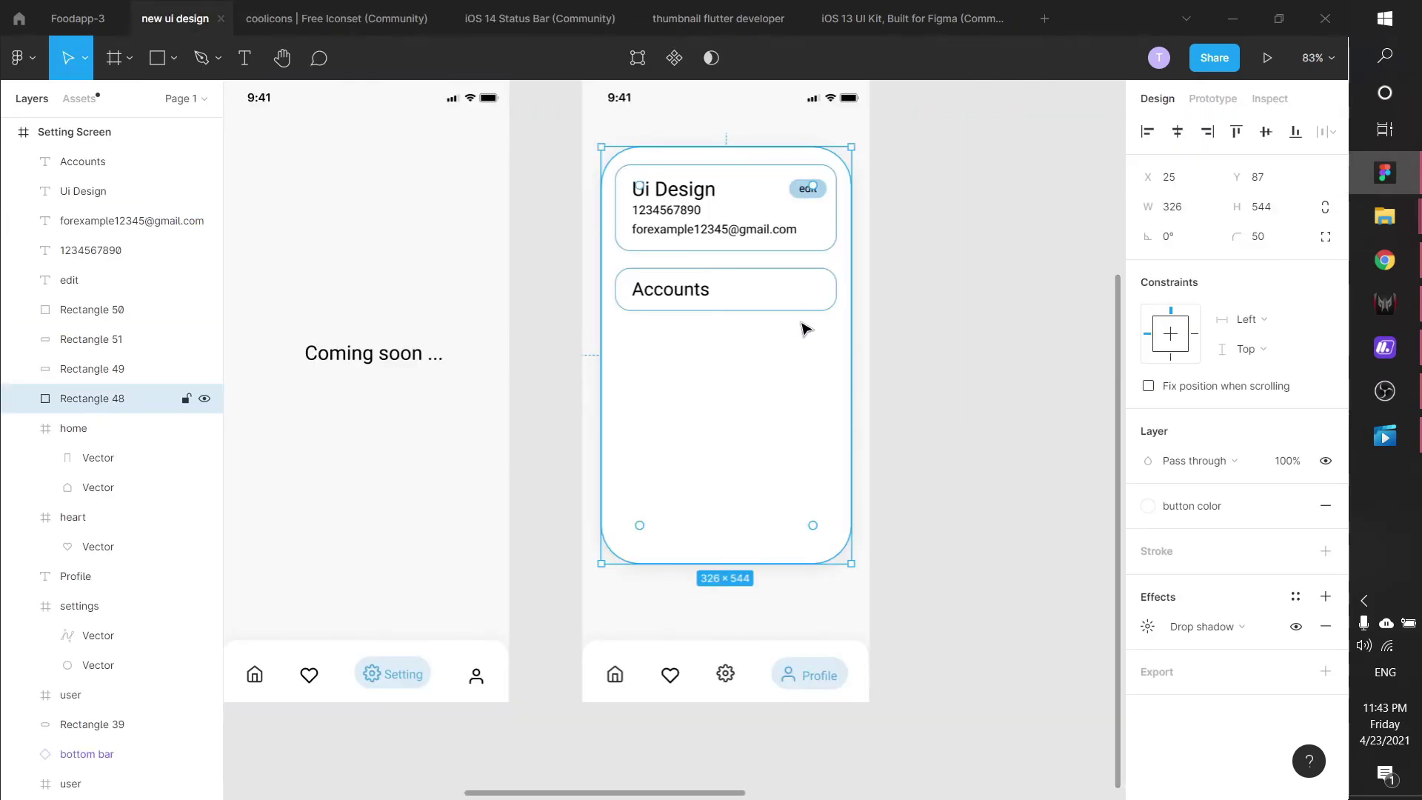
key(ctrl+v)
drag(794, 164, 809, 297)
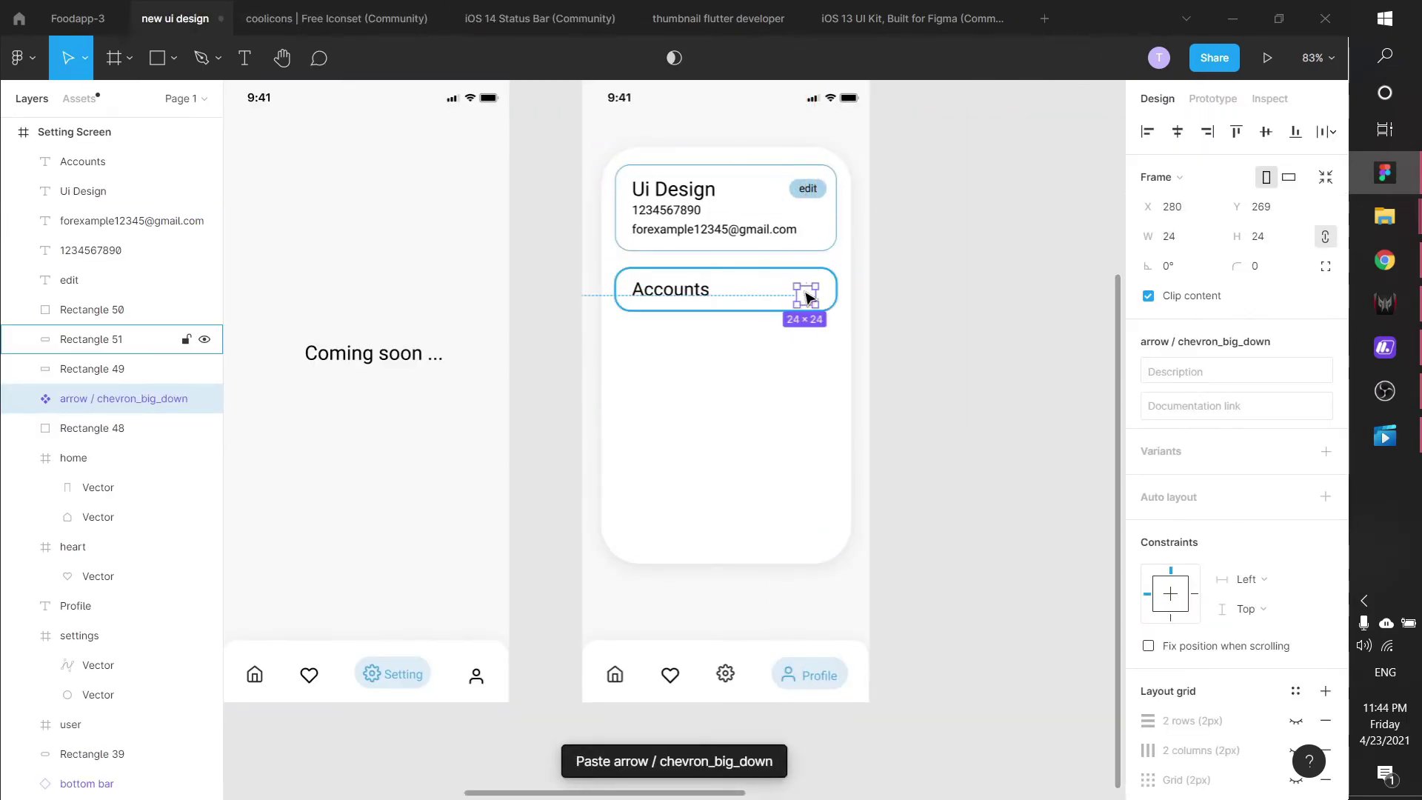
right_click(804, 285)
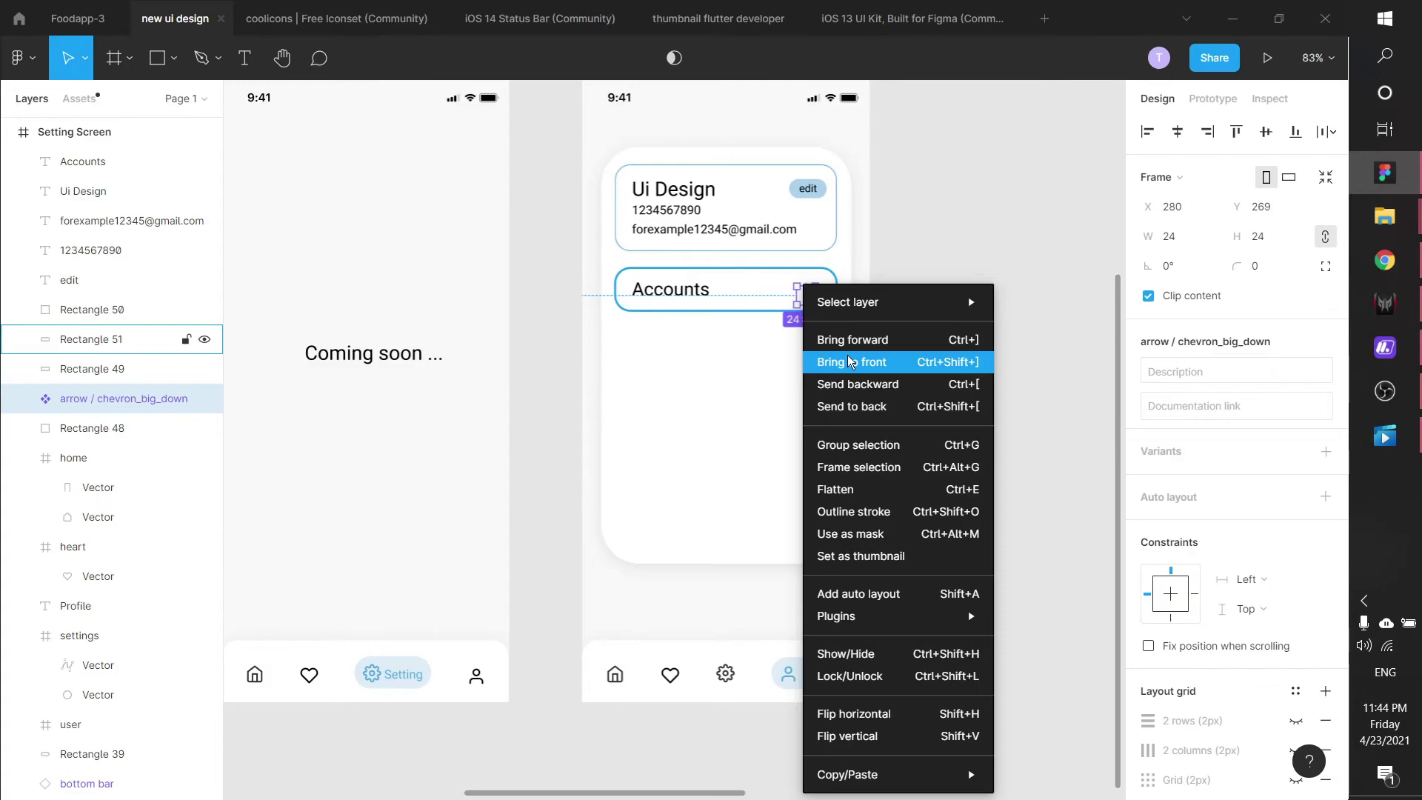
click(849, 361)
click(923, 270)
drag(807, 299, 815, 293)
click(952, 304)
scroll(955, 300, down, 1)
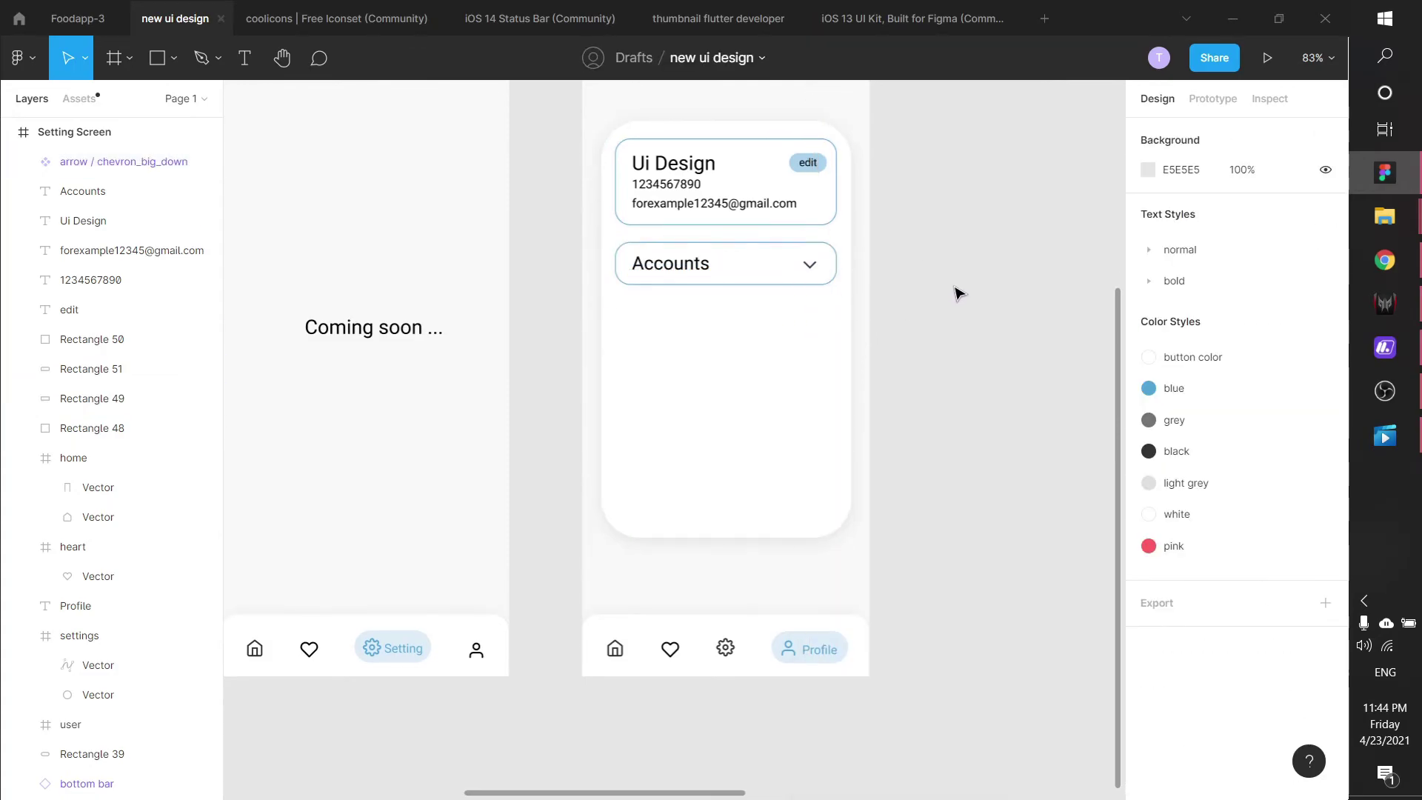
Step: Duplicate the Accounts box with its text and chevron directly below, and change the copied text to "About us"
click(749, 241)
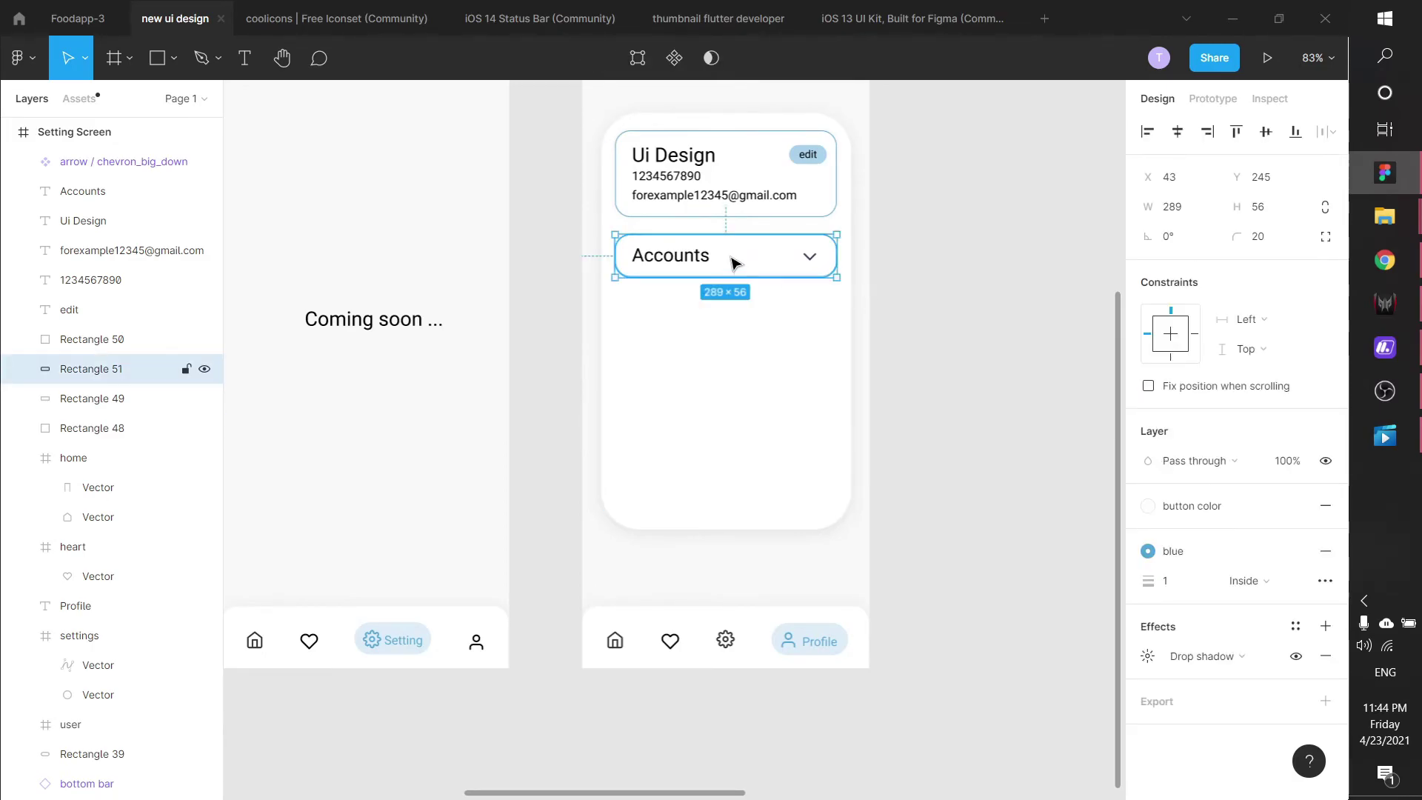
shift+click(687, 258)
shift+click(807, 259)
drag(763, 271, 760, 320)
double_click(695, 314)
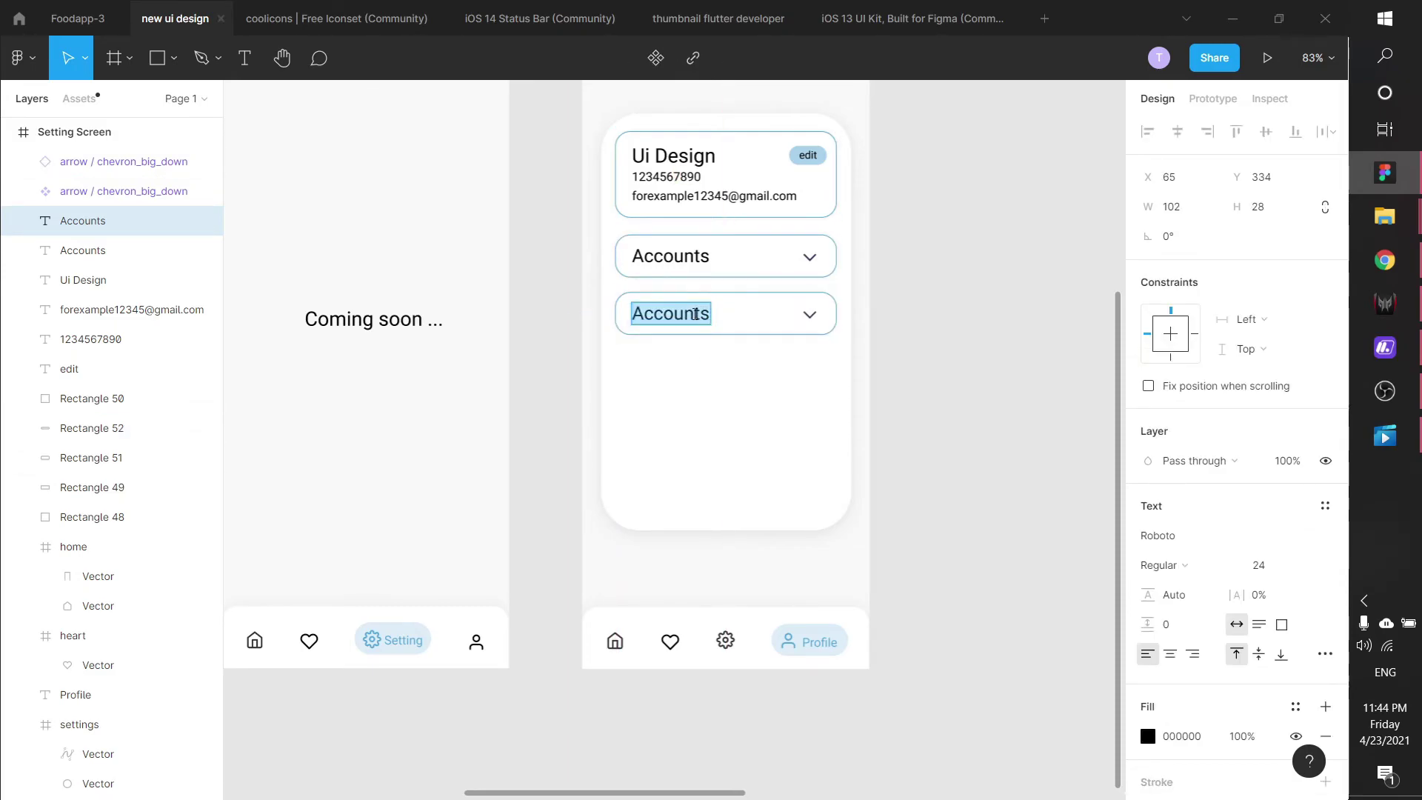
text(Abo)
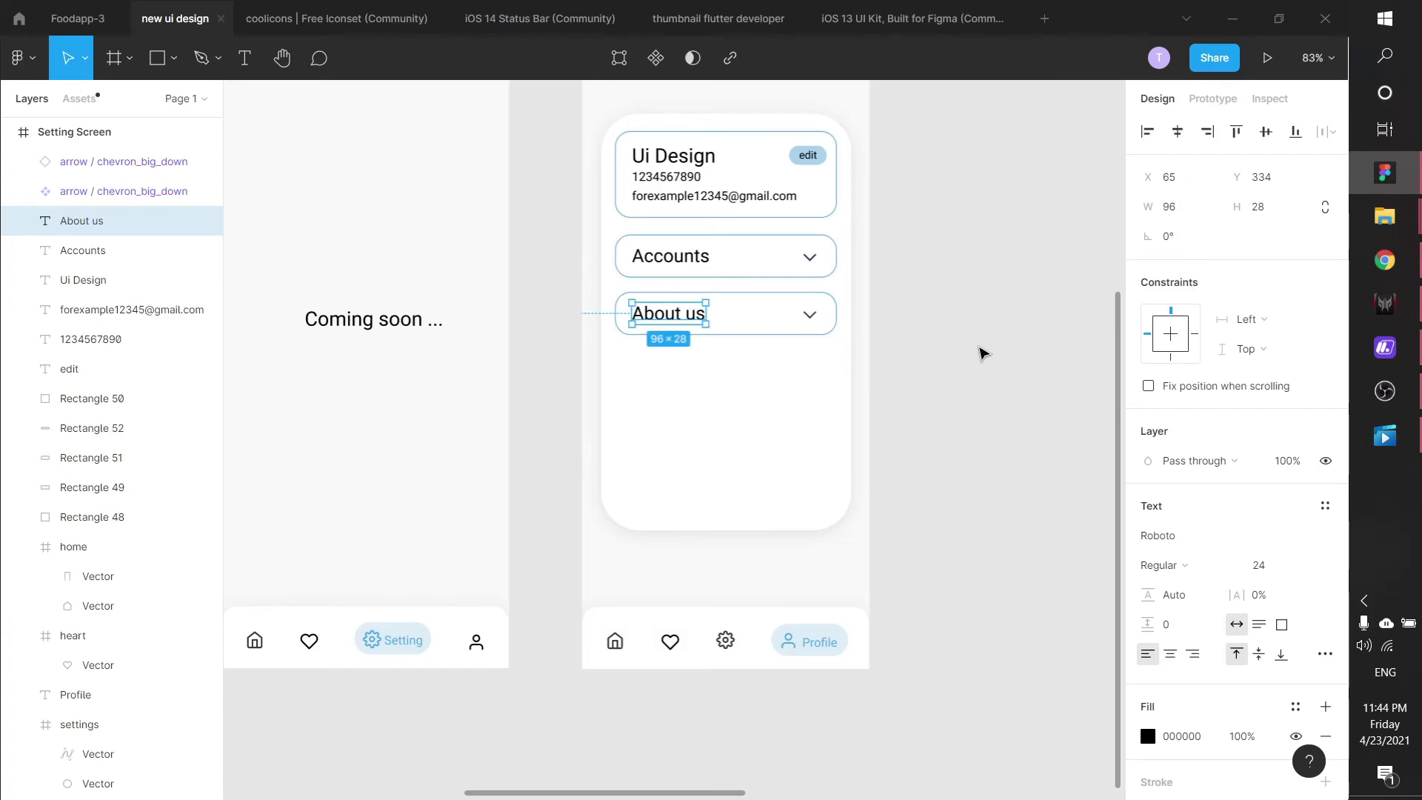
click(1013, 338)
Step: Apply the 22 regular text style to the "Ui Design" text and position it at X 67, Y 125
ctrl+scroll(935, 296, down, 3)
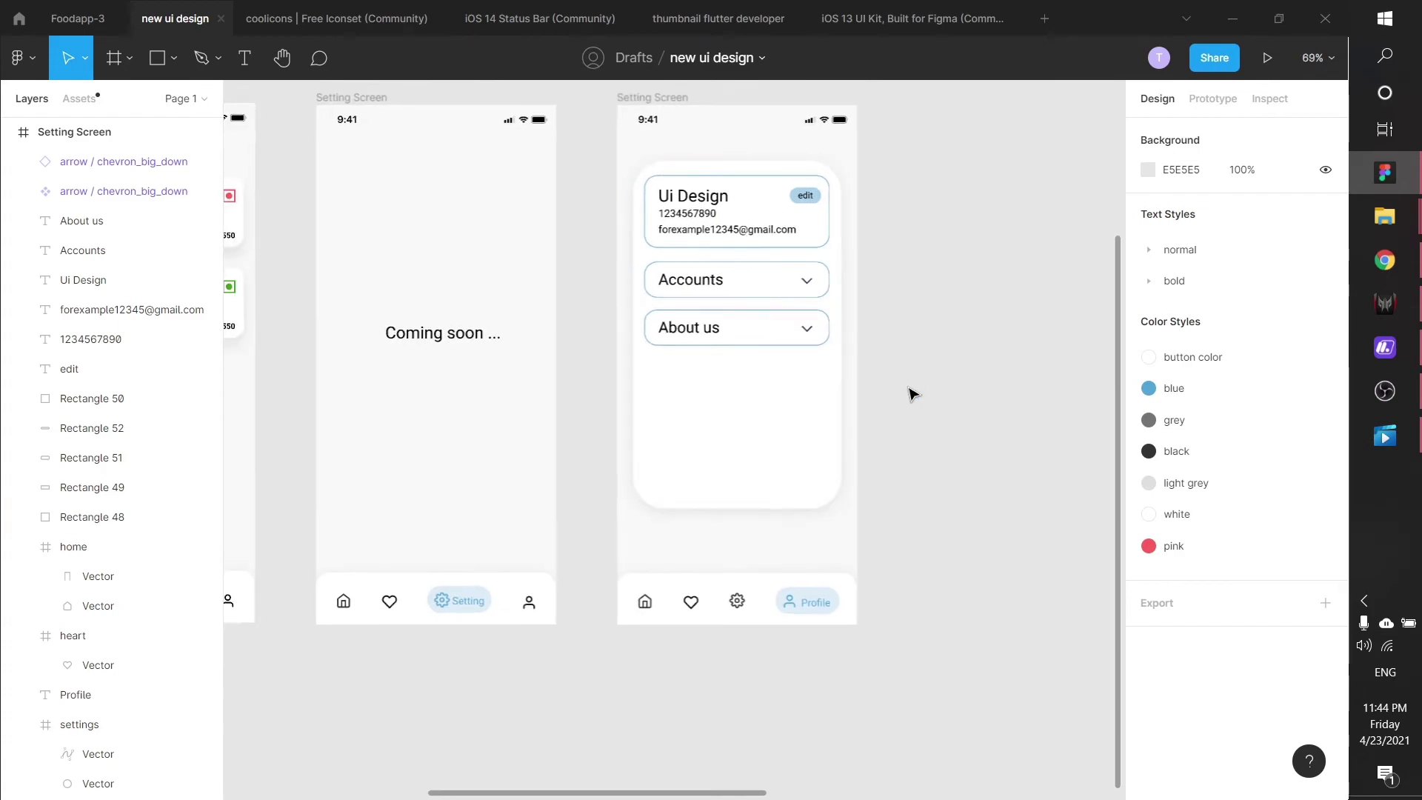
ctrl+scroll(790, 319, up, 2)
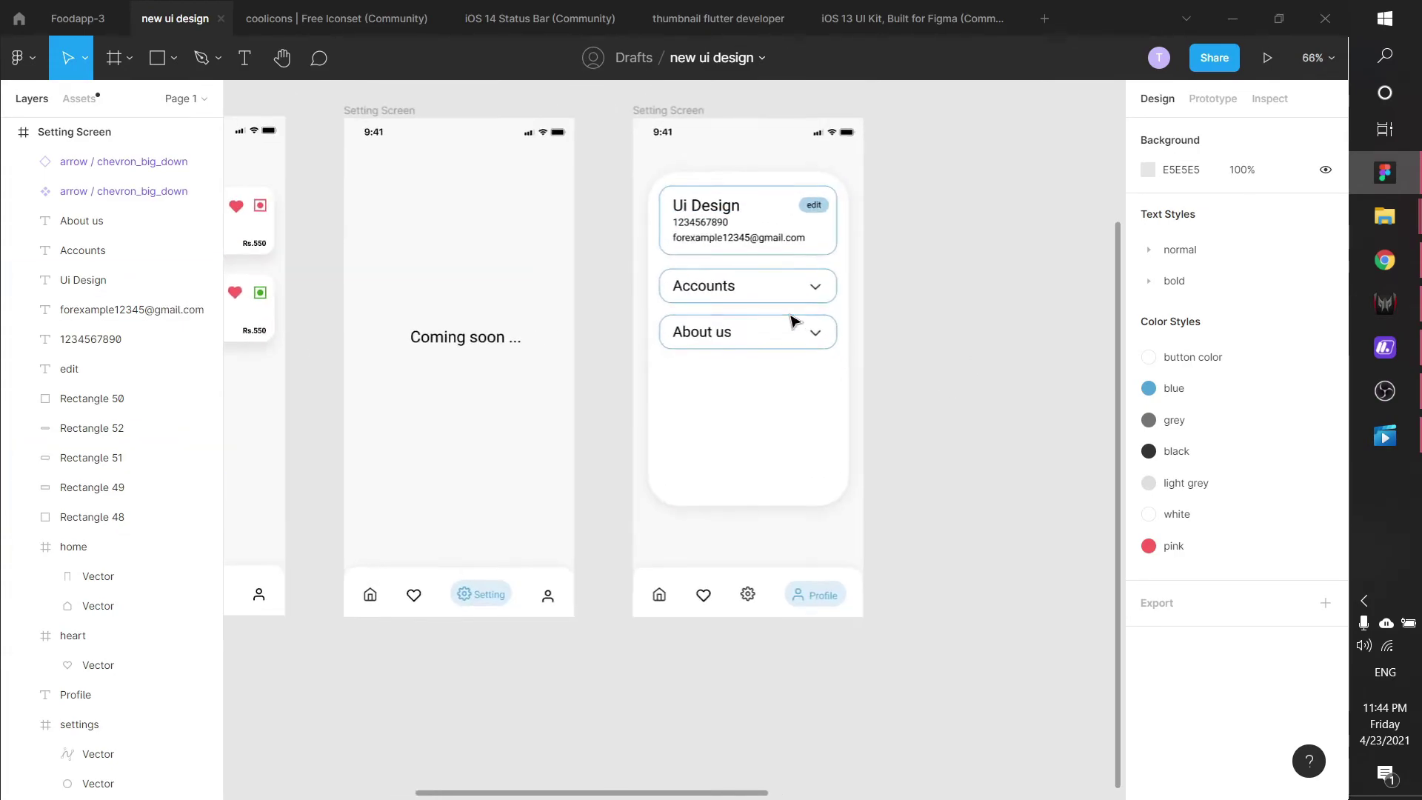
ctrl+scroll(748, 321, up, 4)
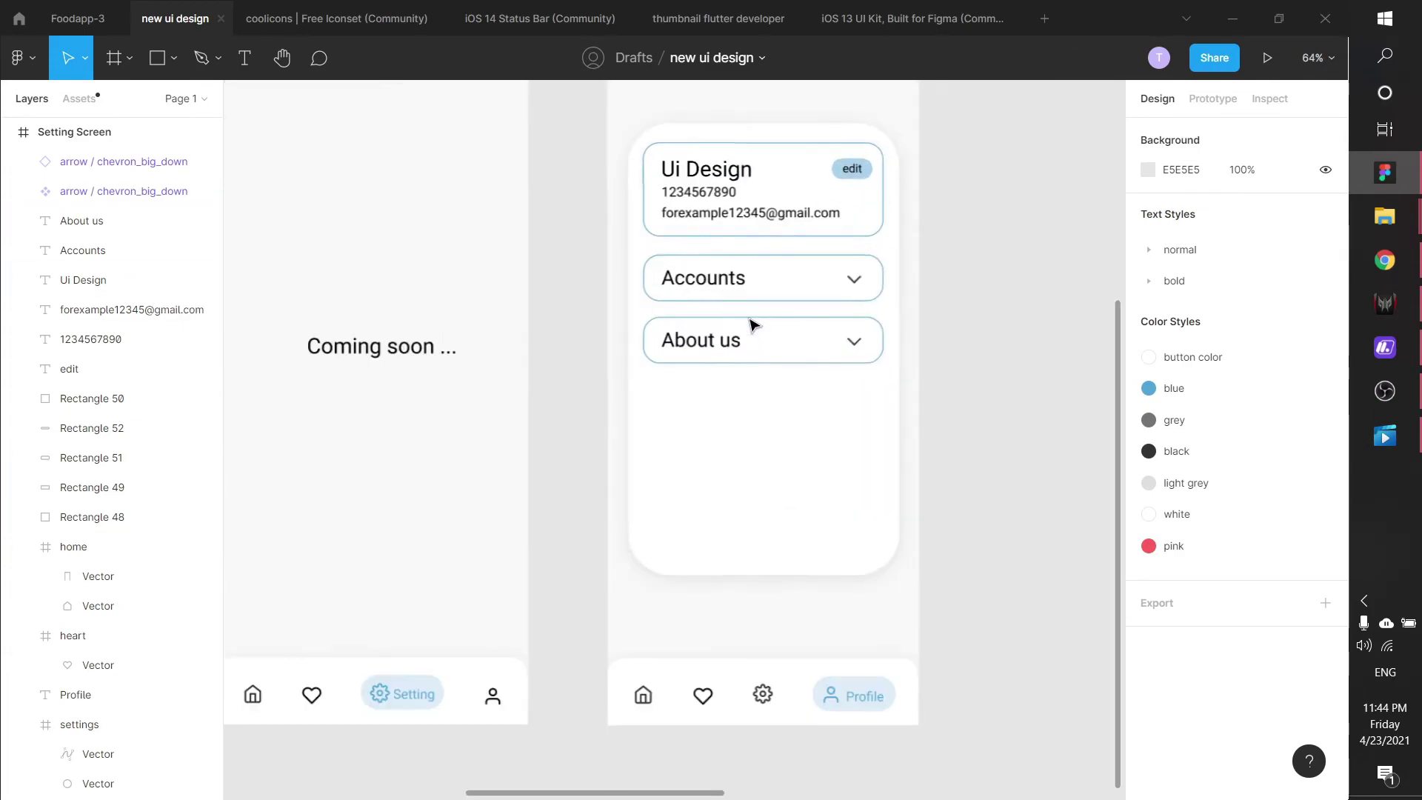
click(709, 175)
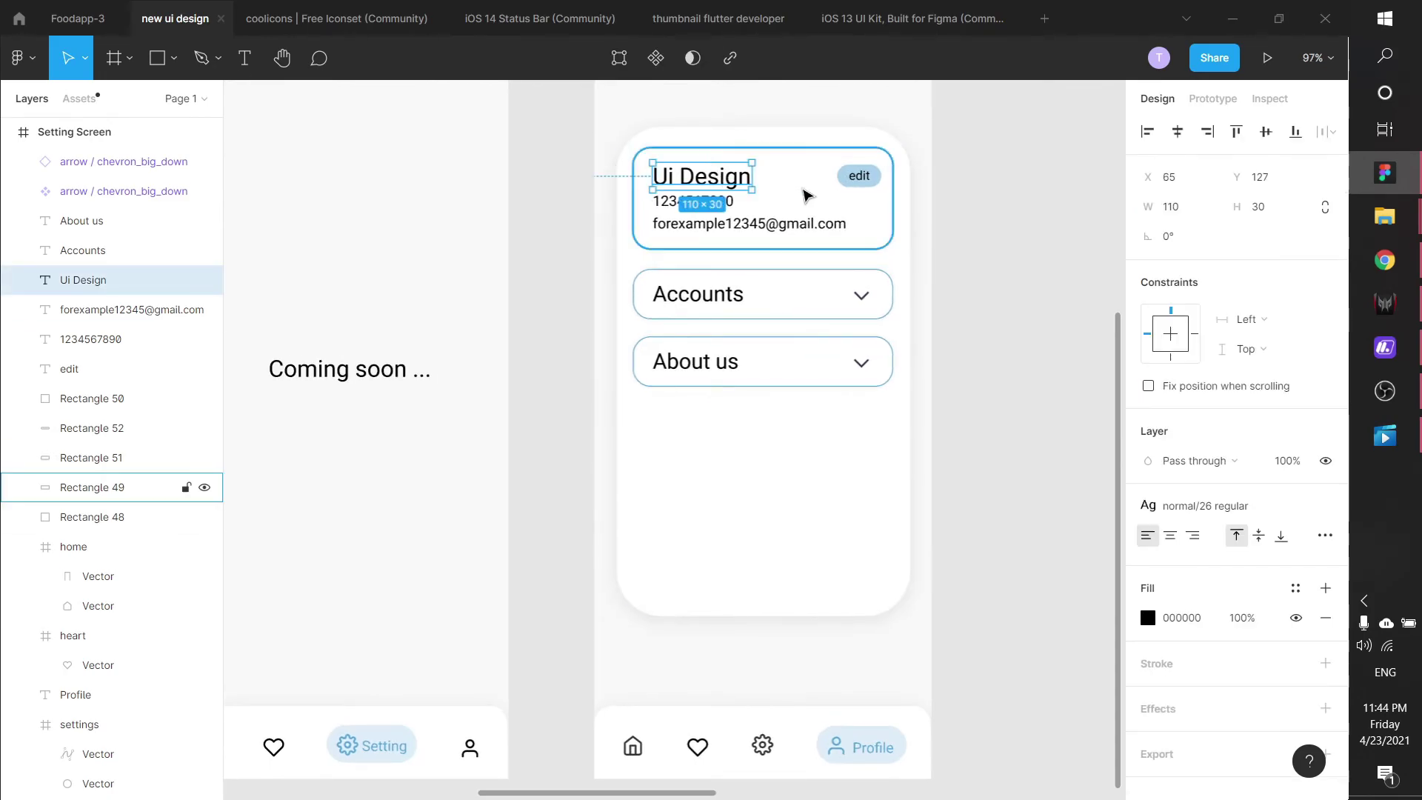
click(1177, 507)
click(1203, 598)
key(Escape)
click(711, 175)
drag(713, 175, 711, 174)
double_click(689, 171)
click(1196, 506)
click(1201, 687)
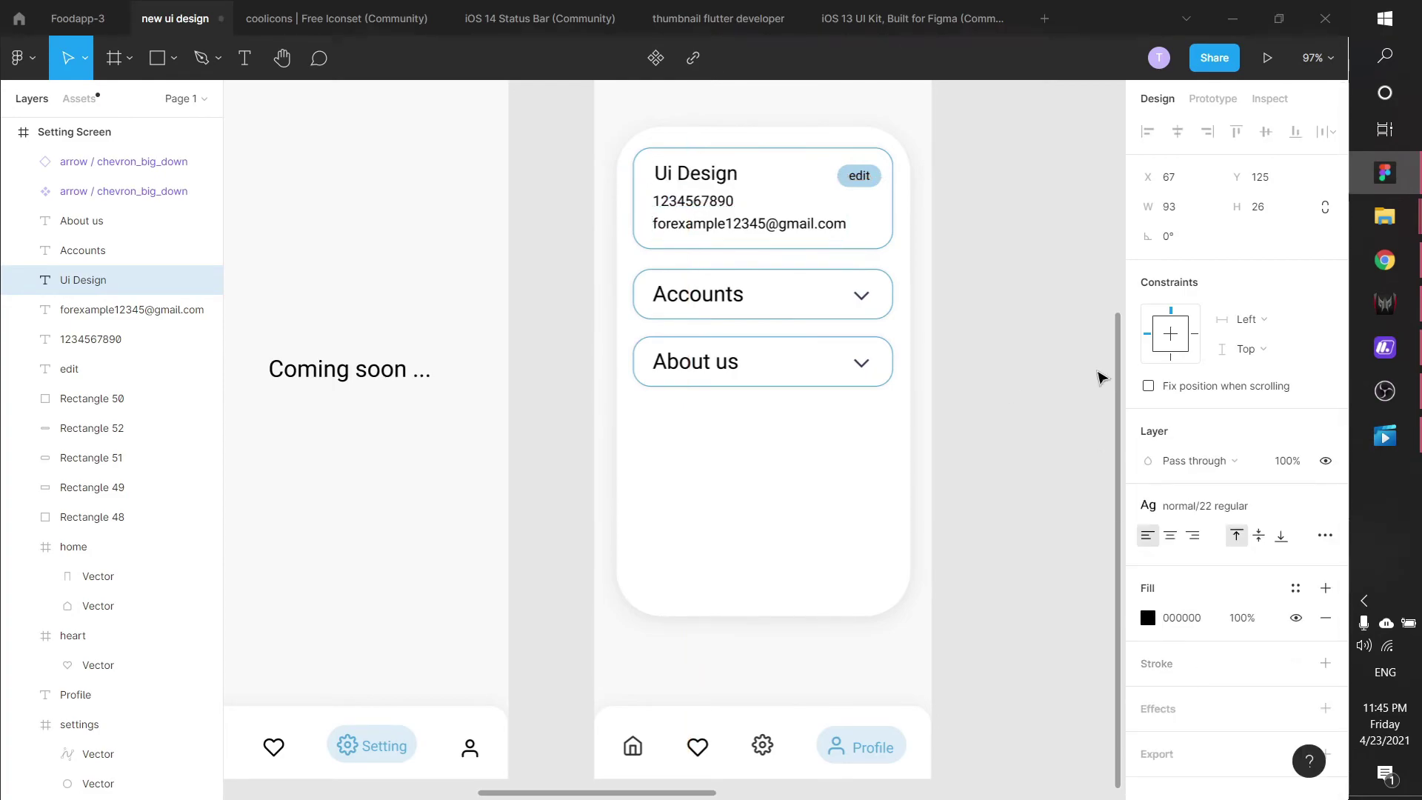
Step: Apply the 18 regular text style to the "Accounts" text and nudge it slightly to the right within its box
click(716, 299)
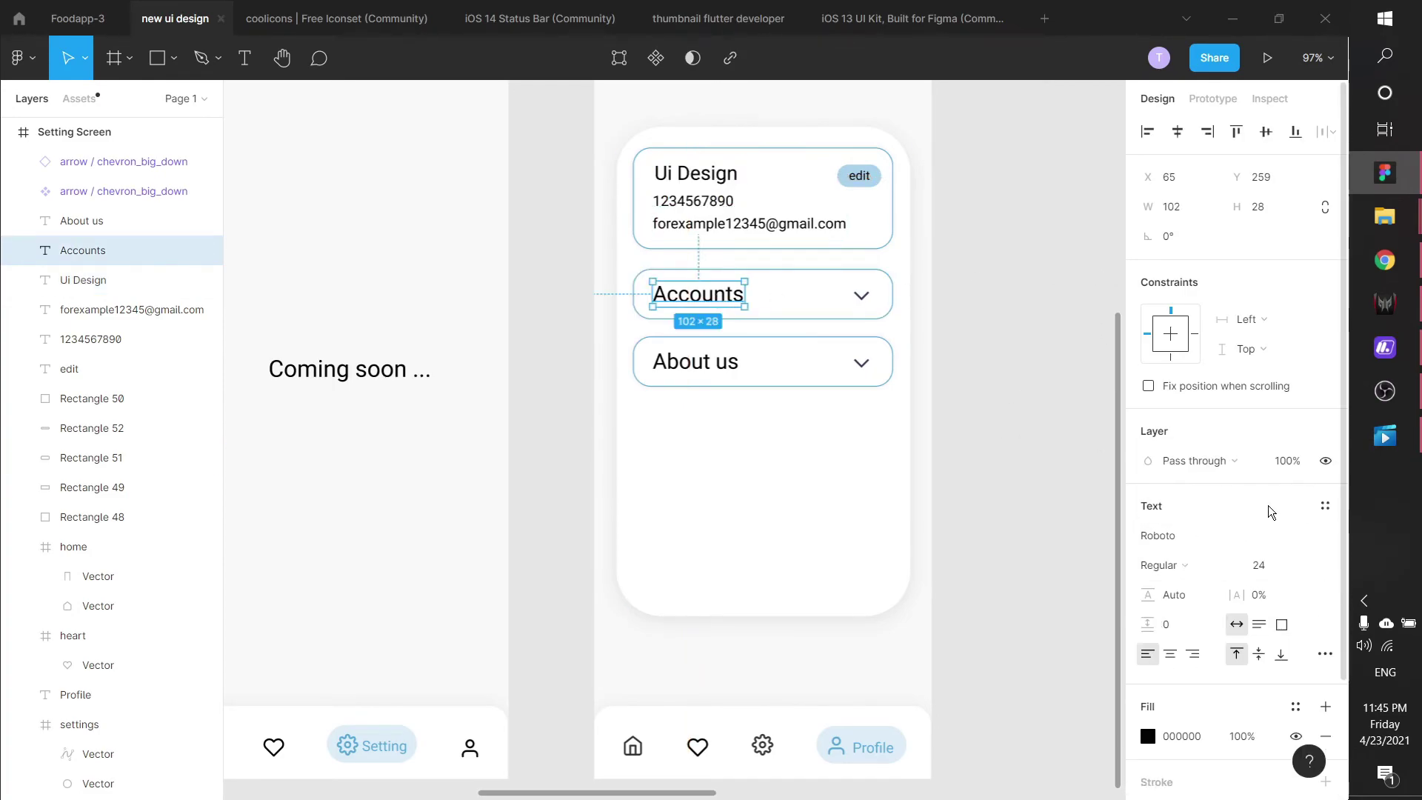
click(1324, 507)
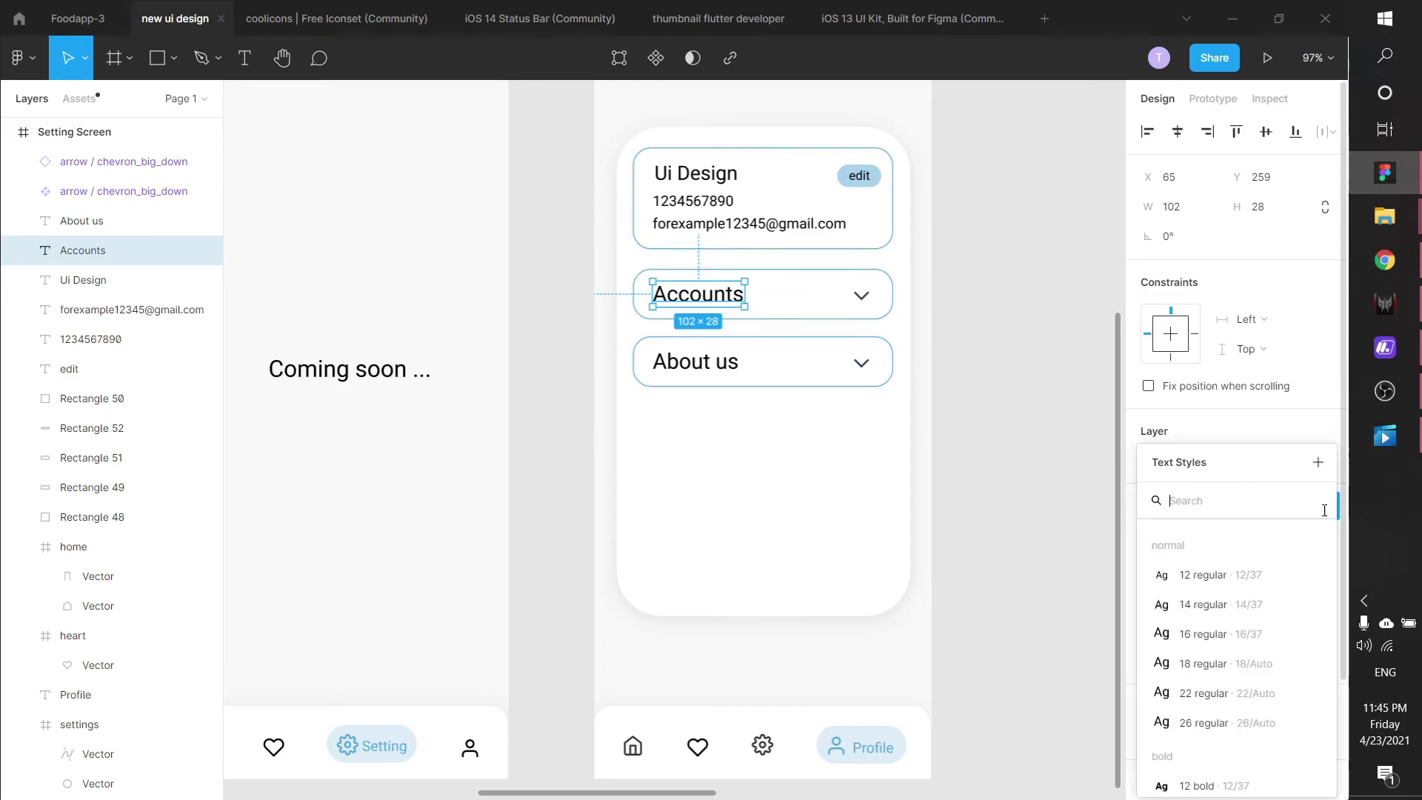
click(1203, 661)
click(1076, 415)
click(713, 300)
drag(712, 293, 718, 293)
click(1050, 292)
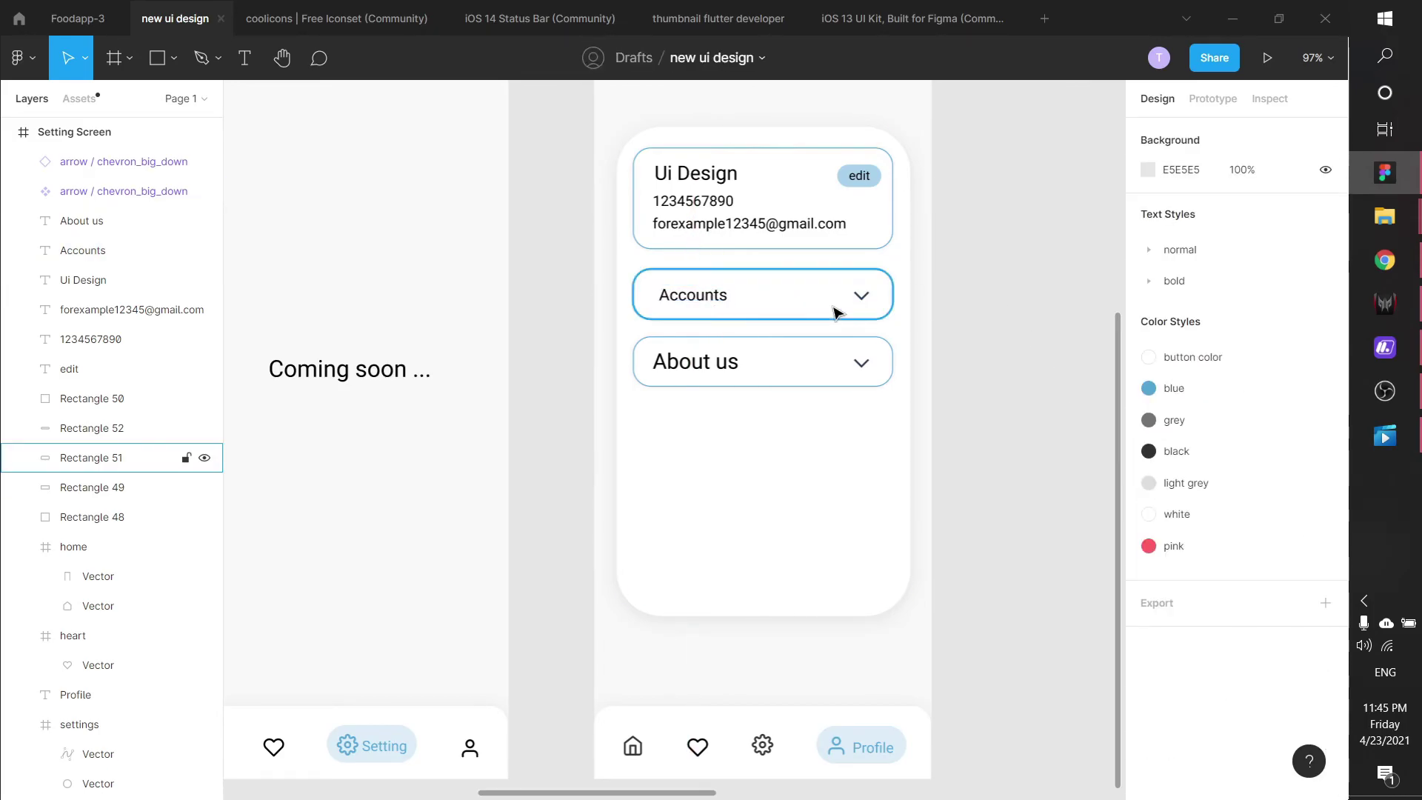
Step: Apply the 18 regular text style to the "About us" text and position it at X 76, Y 334
click(713, 361)
click(723, 295)
click(707, 361)
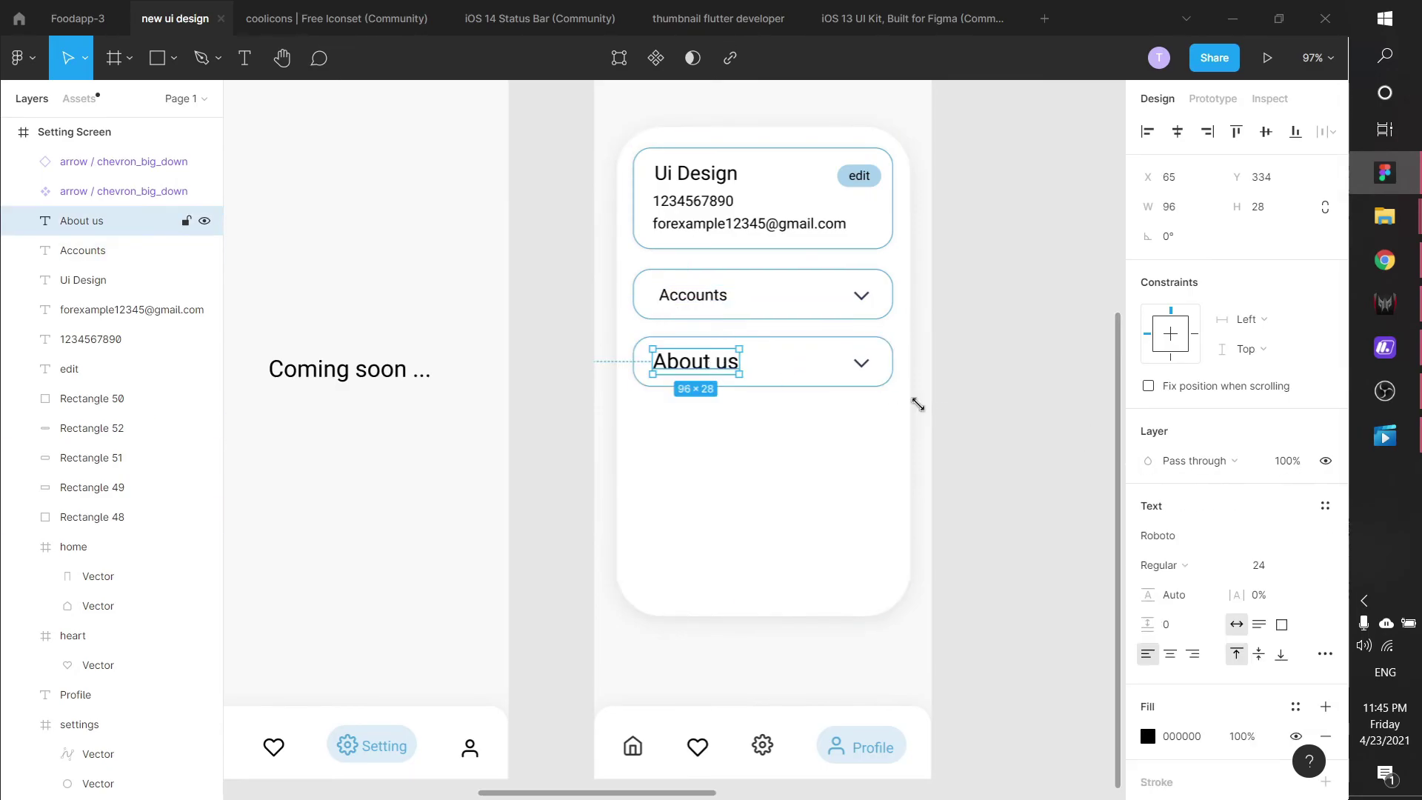
click(1322, 506)
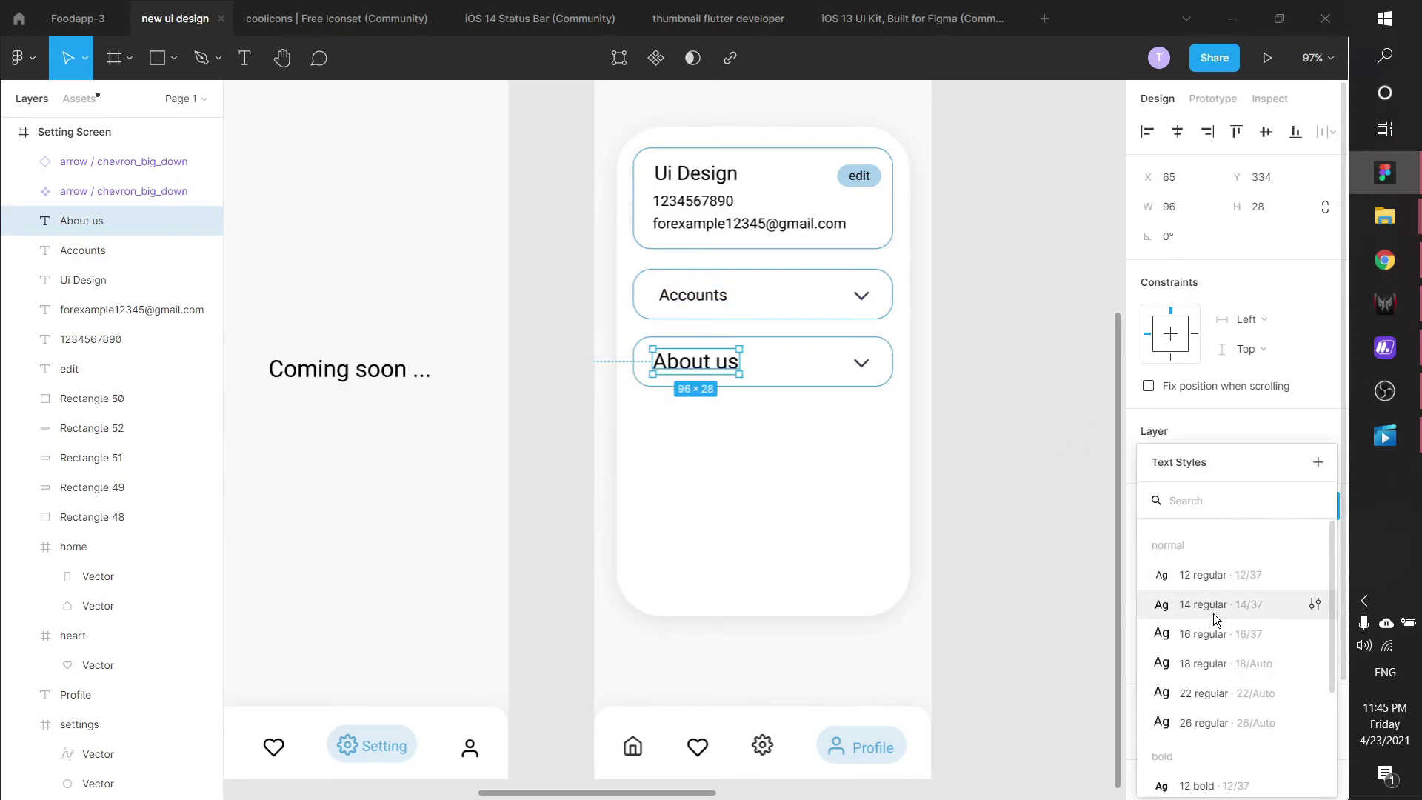
click(1209, 600)
click(1037, 577)
click(673, 364)
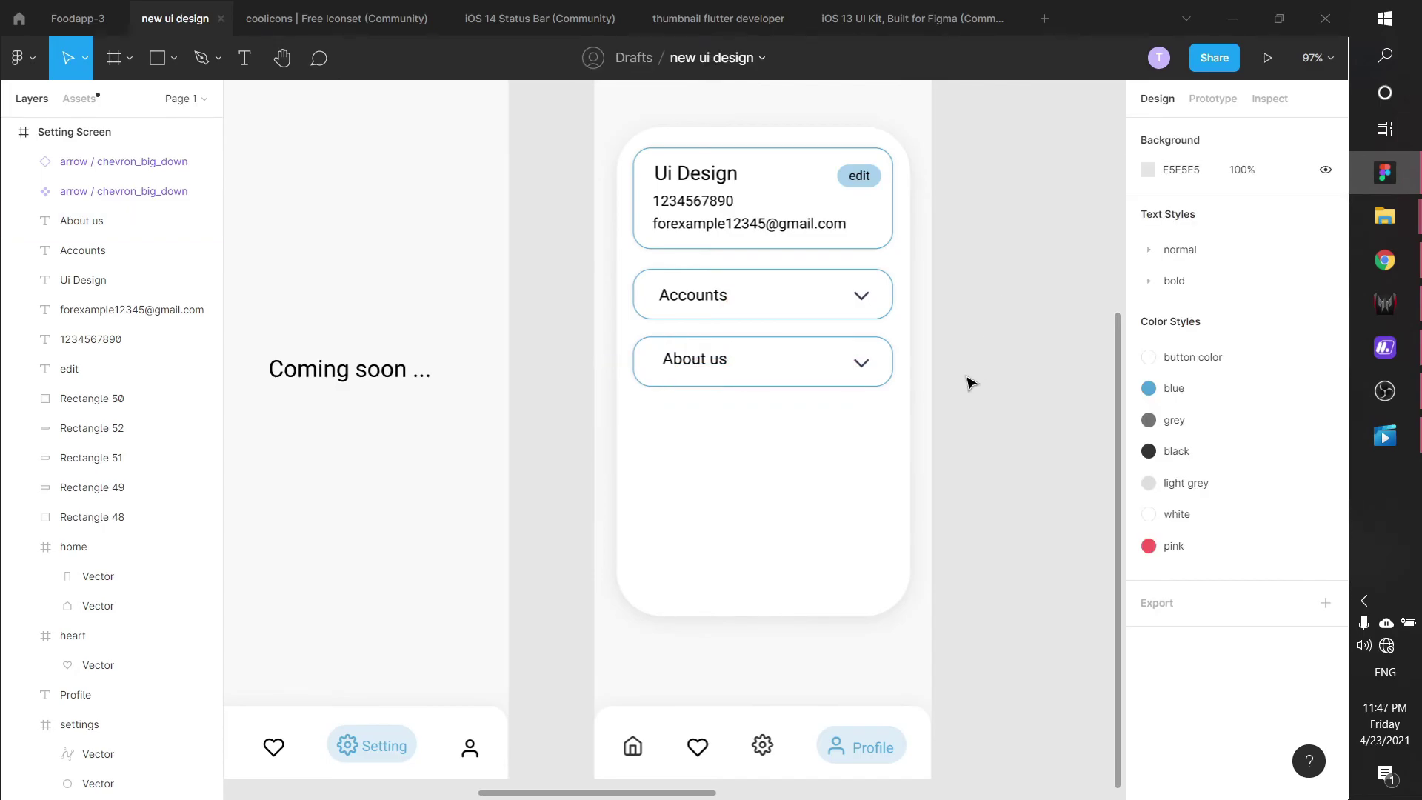
Step: Duplicate the About us box with its text and chevron directly below, and change the copied text to "Contact us"
ctrl+scroll(968, 380, down, 5)
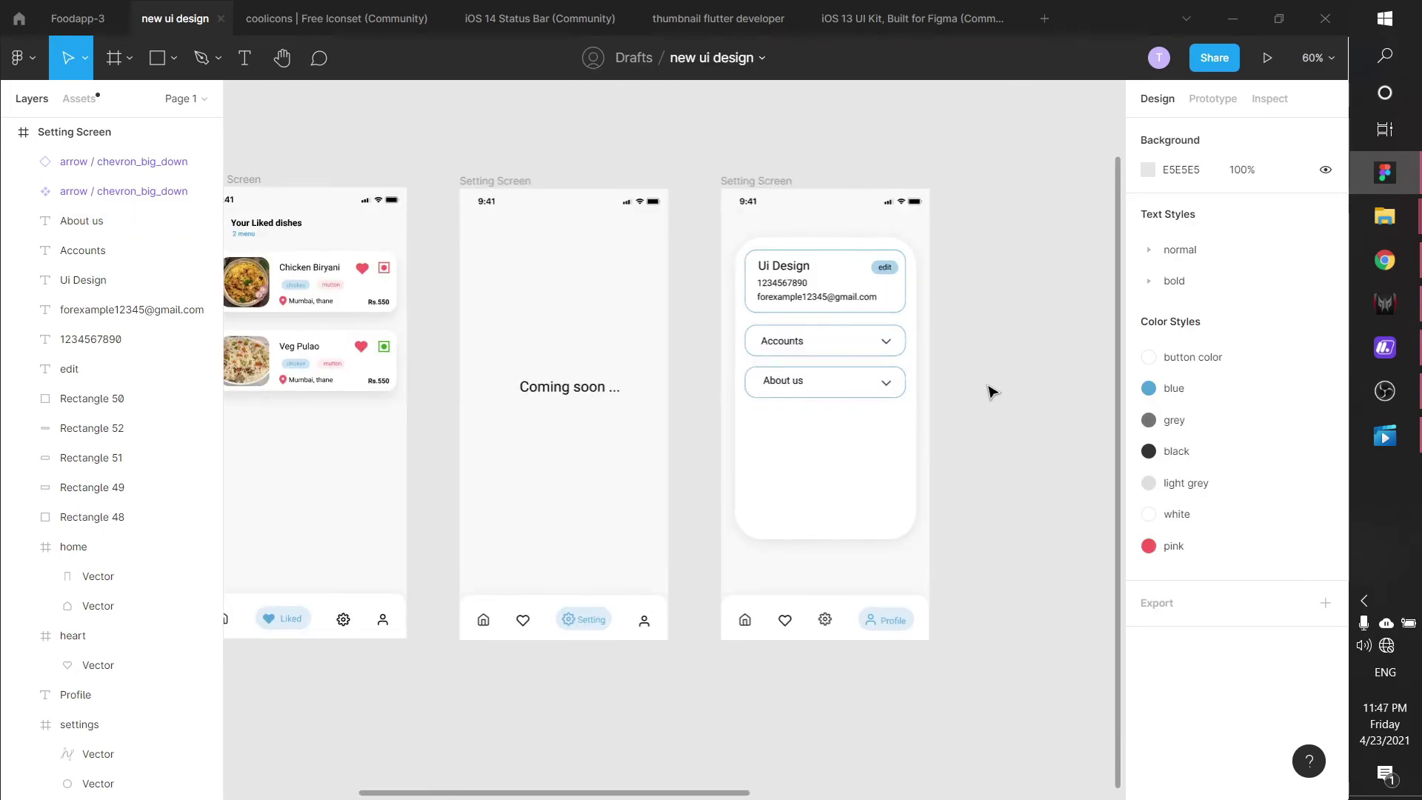
scroll(847, 401, up, 3)
click(778, 377)
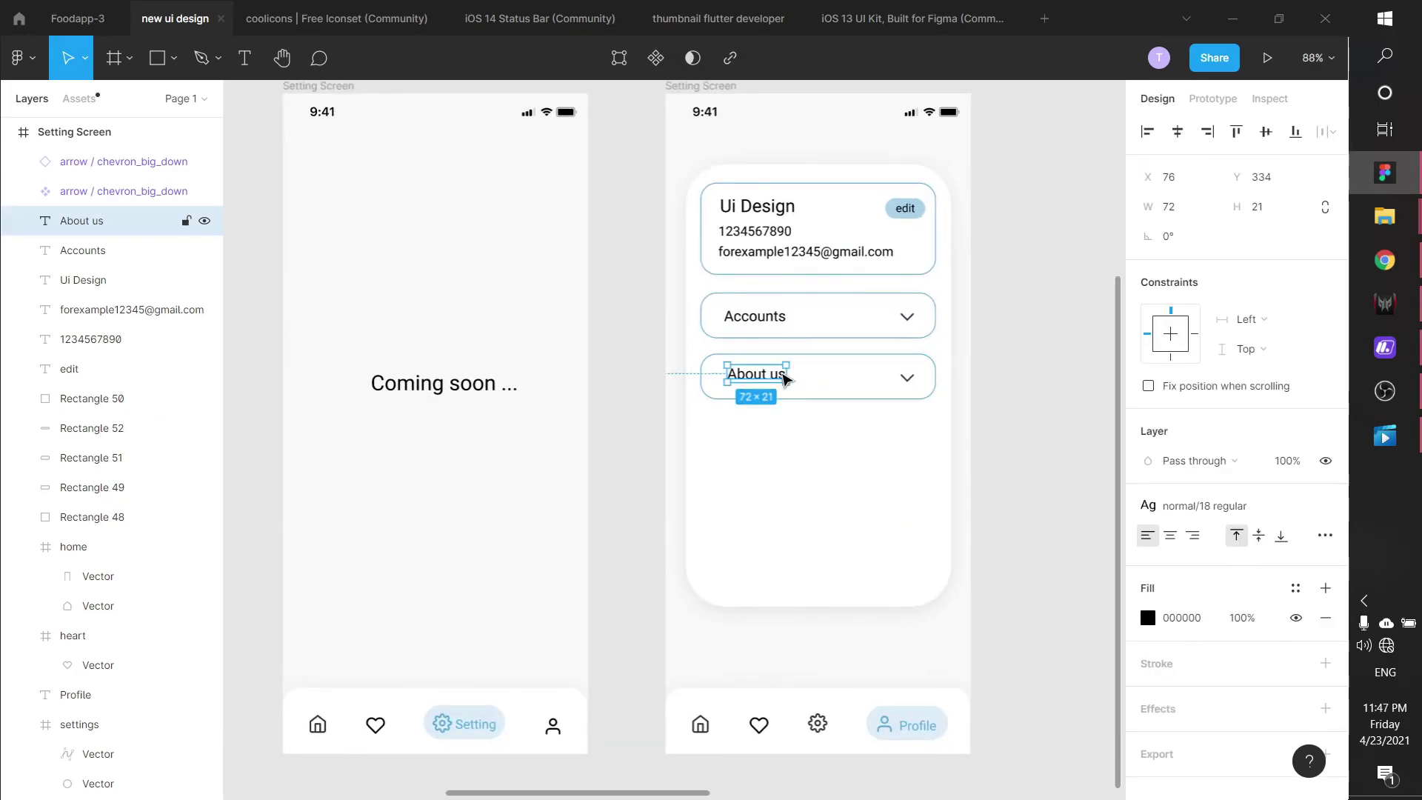
shift+click(821, 377)
shift+click(905, 382)
alt+drag(844, 390, 847, 447)
double_click(781, 440)
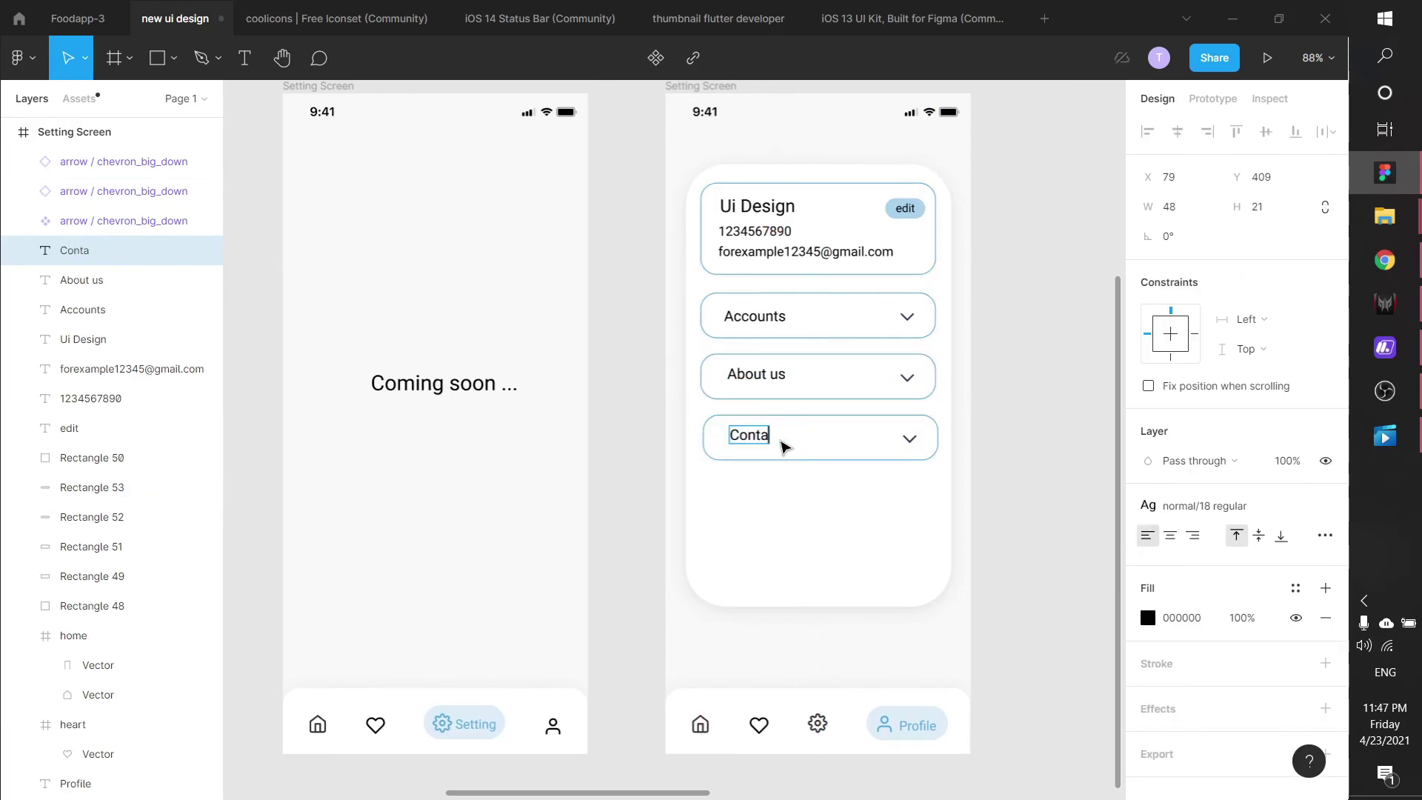
click(1111, 461)
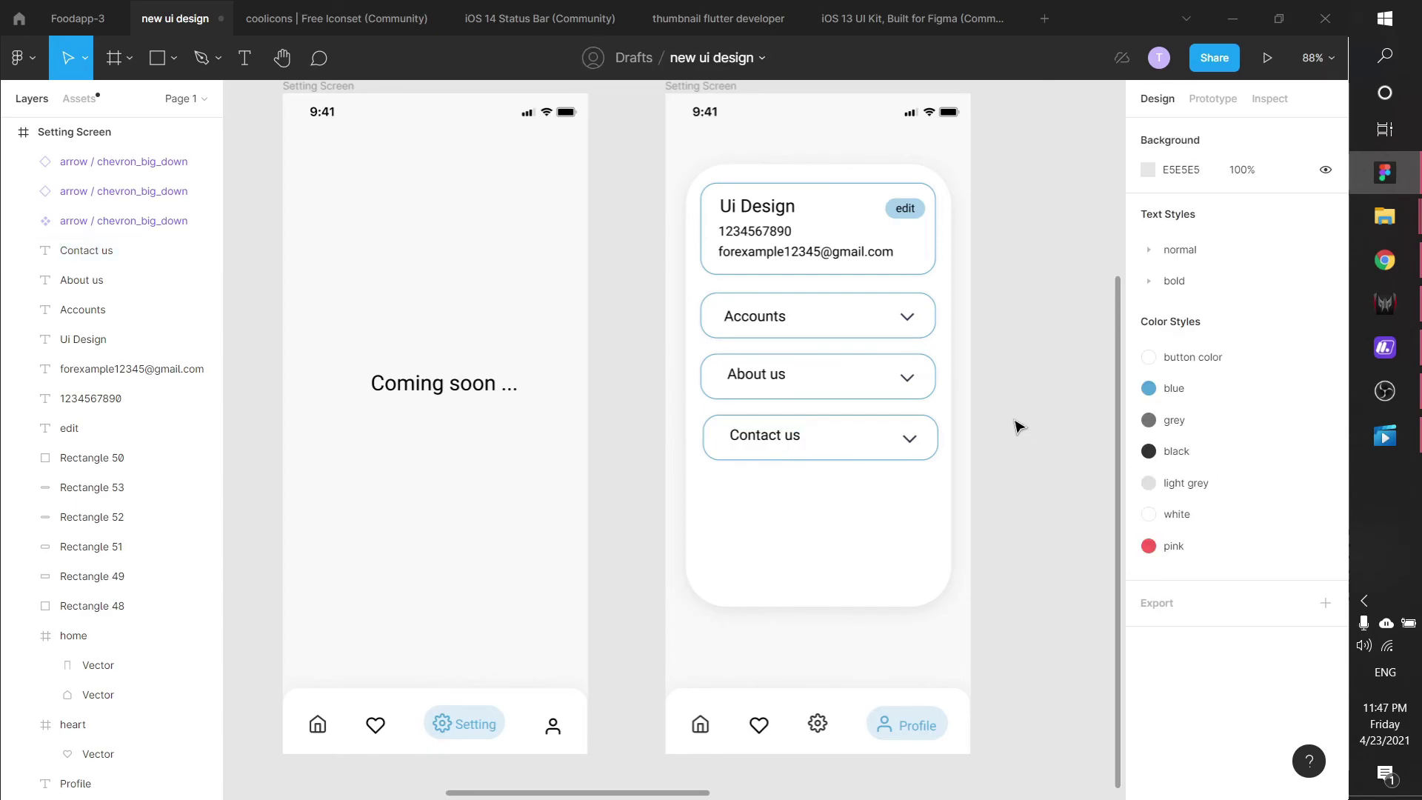
ctrl+scroll(1015, 425, down, 3)
scroll(943, 223, left, 5)
scroll(942, 222, up, 1)
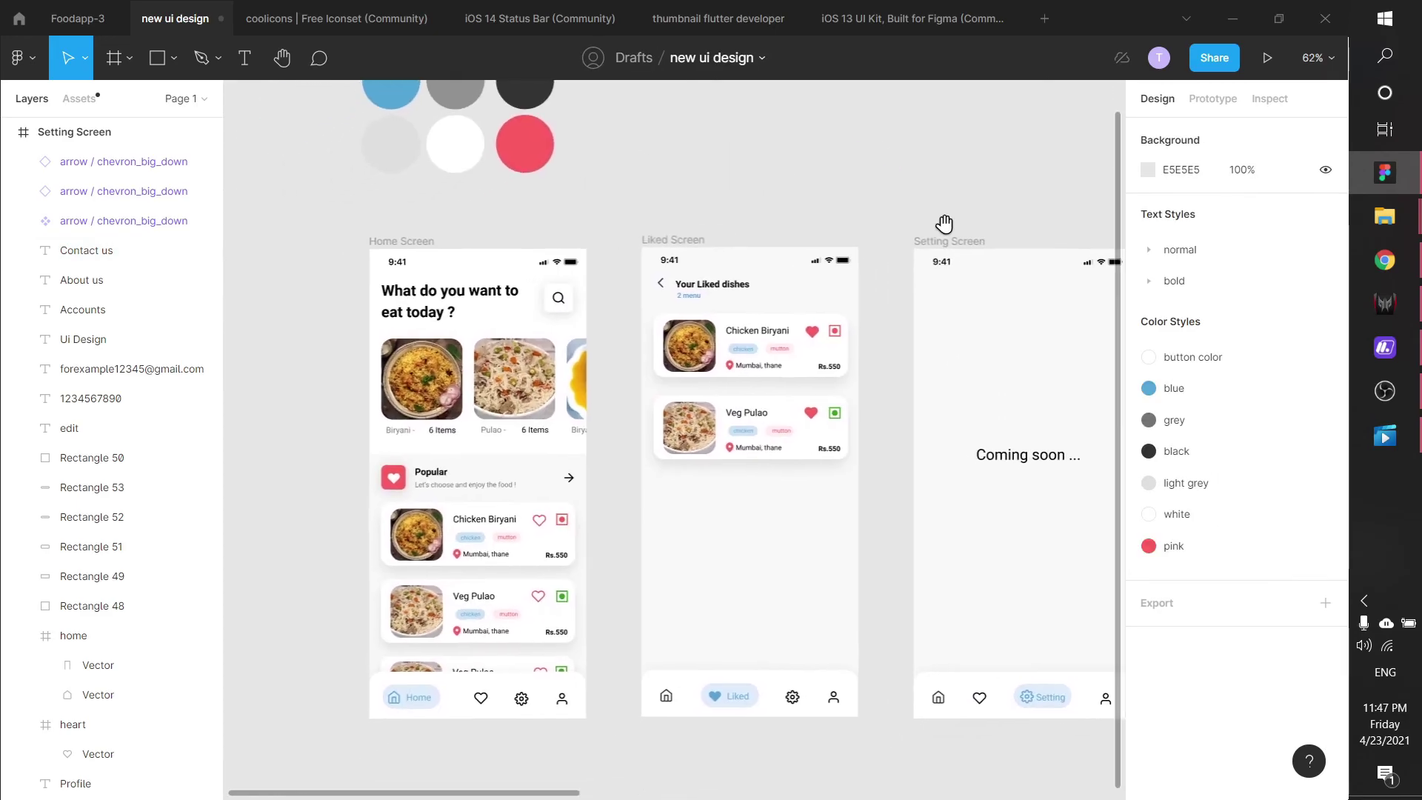
scroll(654, 210, right, 4)
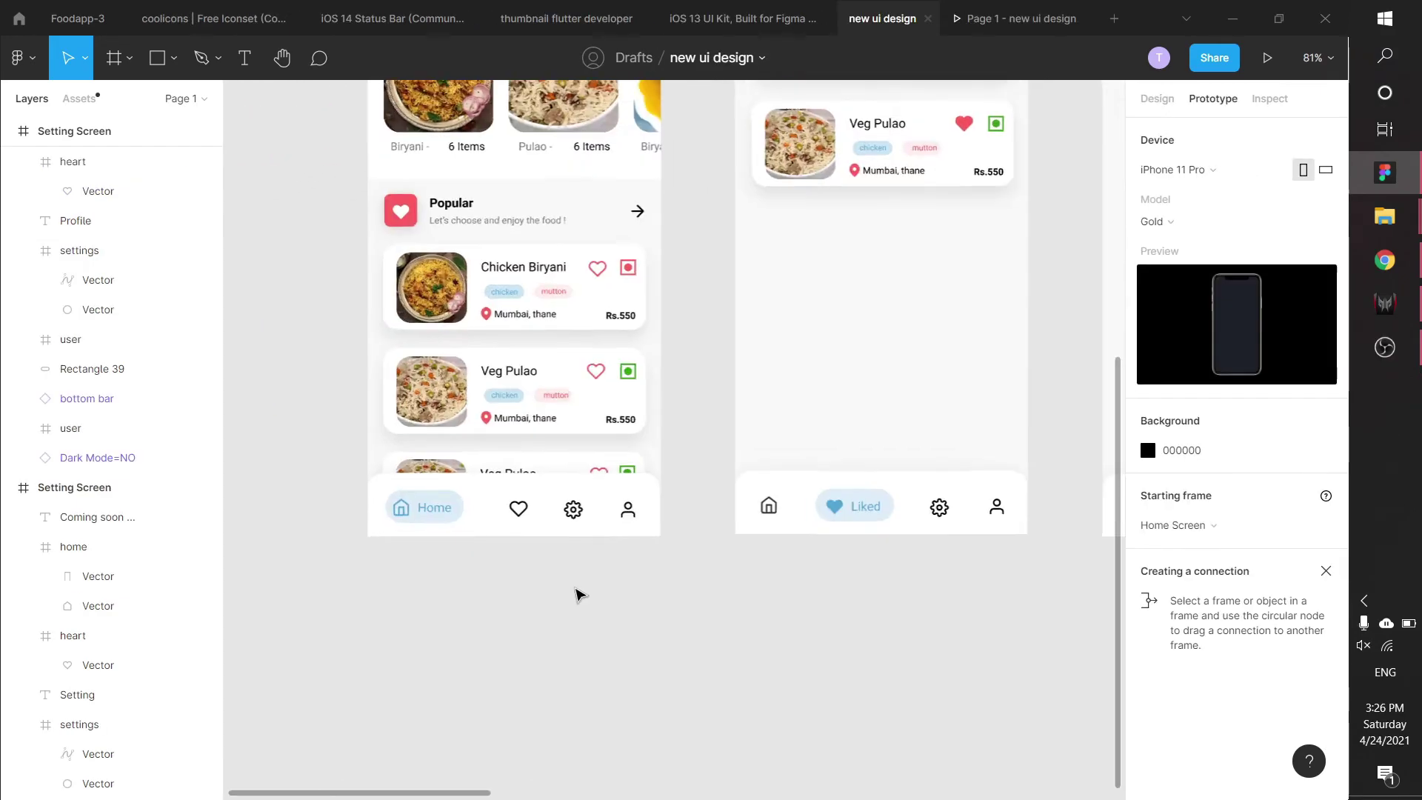
Step: Link the Home Screen's bottom-bar heart icon to the Liked Screen on tap, using Smart animate, Ease in, 300ms
ctrl+scroll(523, 540, up, 5)
click(1158, 99)
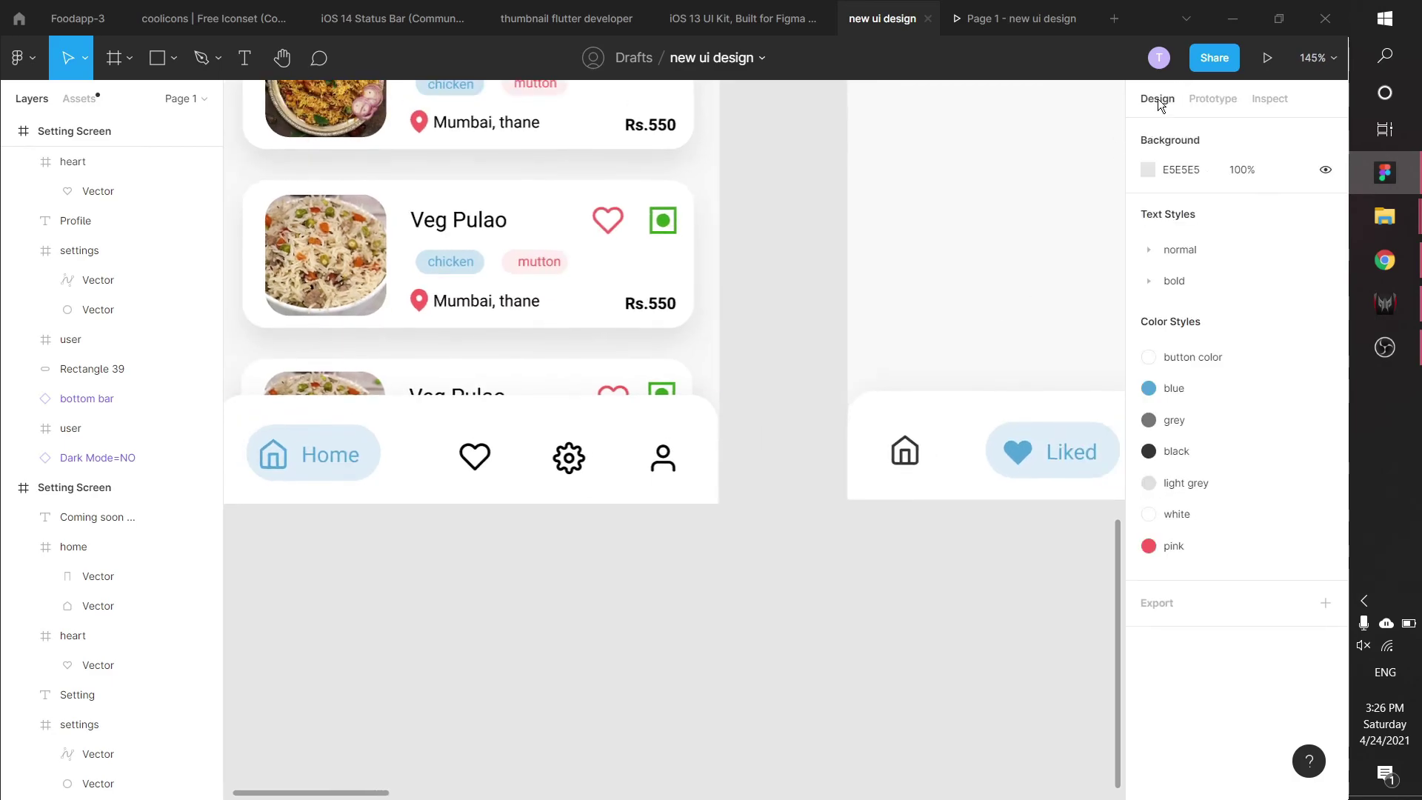
click(474, 461)
click(1213, 98)
drag(493, 458, 898, 324)
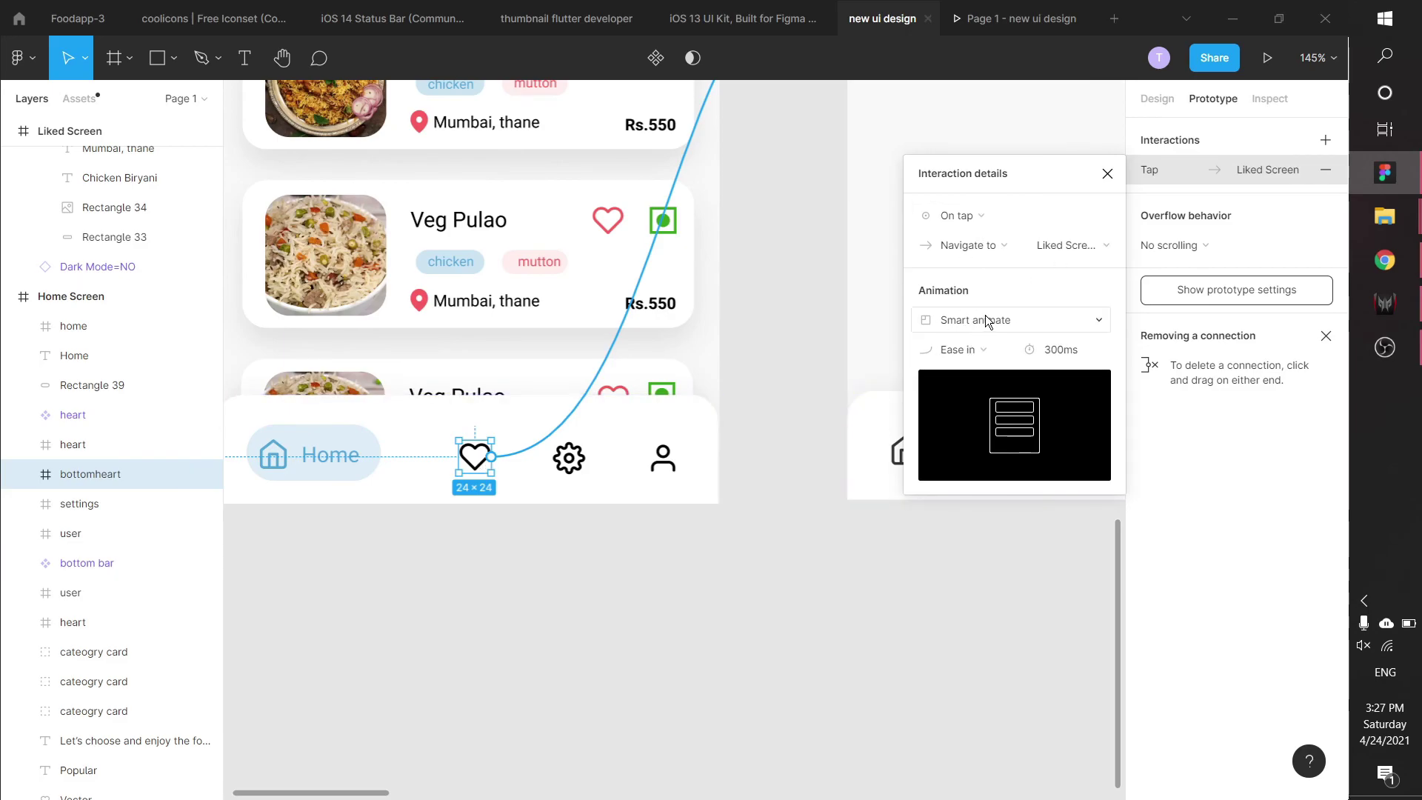
click(892, 625)
click(474, 459)
click(974, 524)
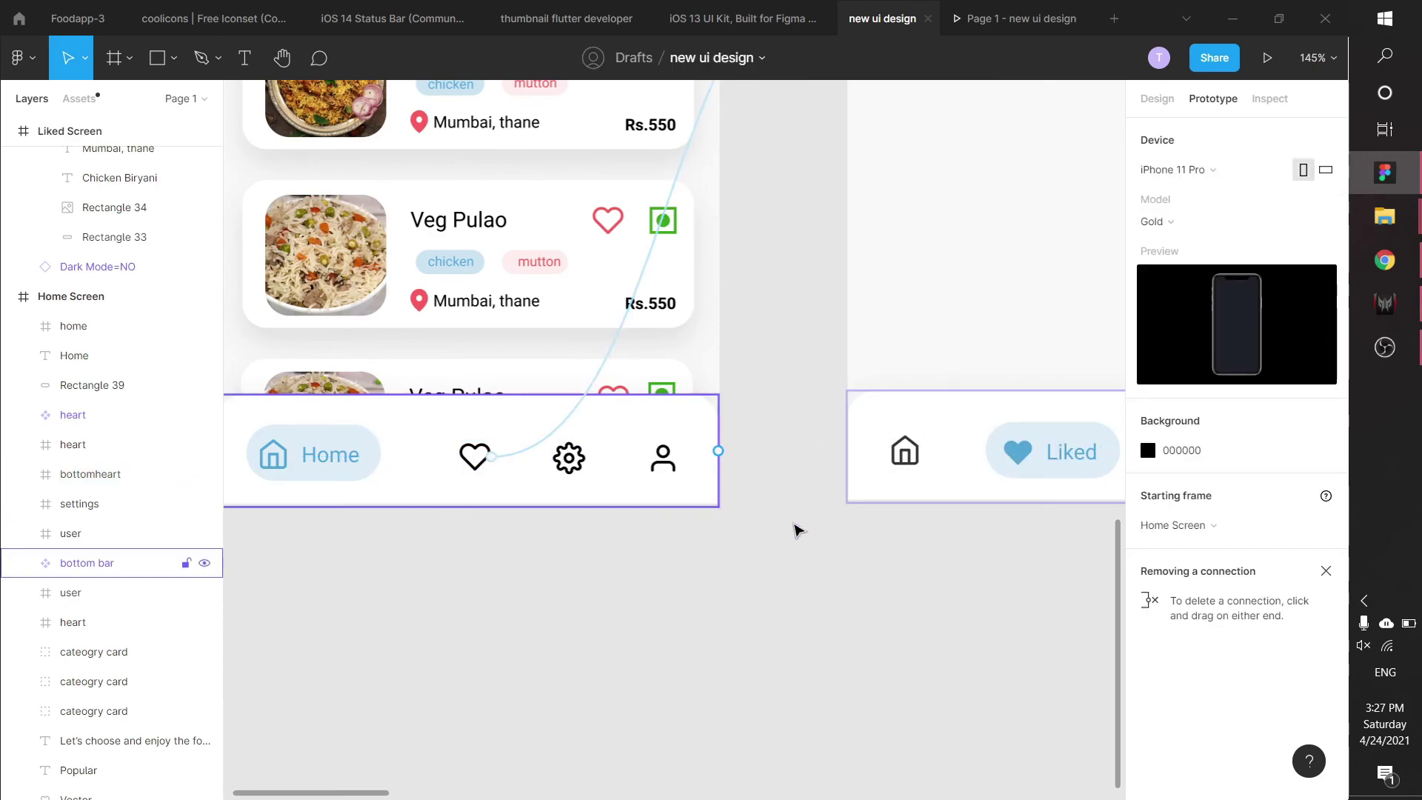
Step: Link the Home Screen's bottom-bar settings icon to the Setting Screen and its user icon to the Profile screen
drag(978, 567, 901, 613)
click(494, 503)
drag(508, 503, 905, 515)
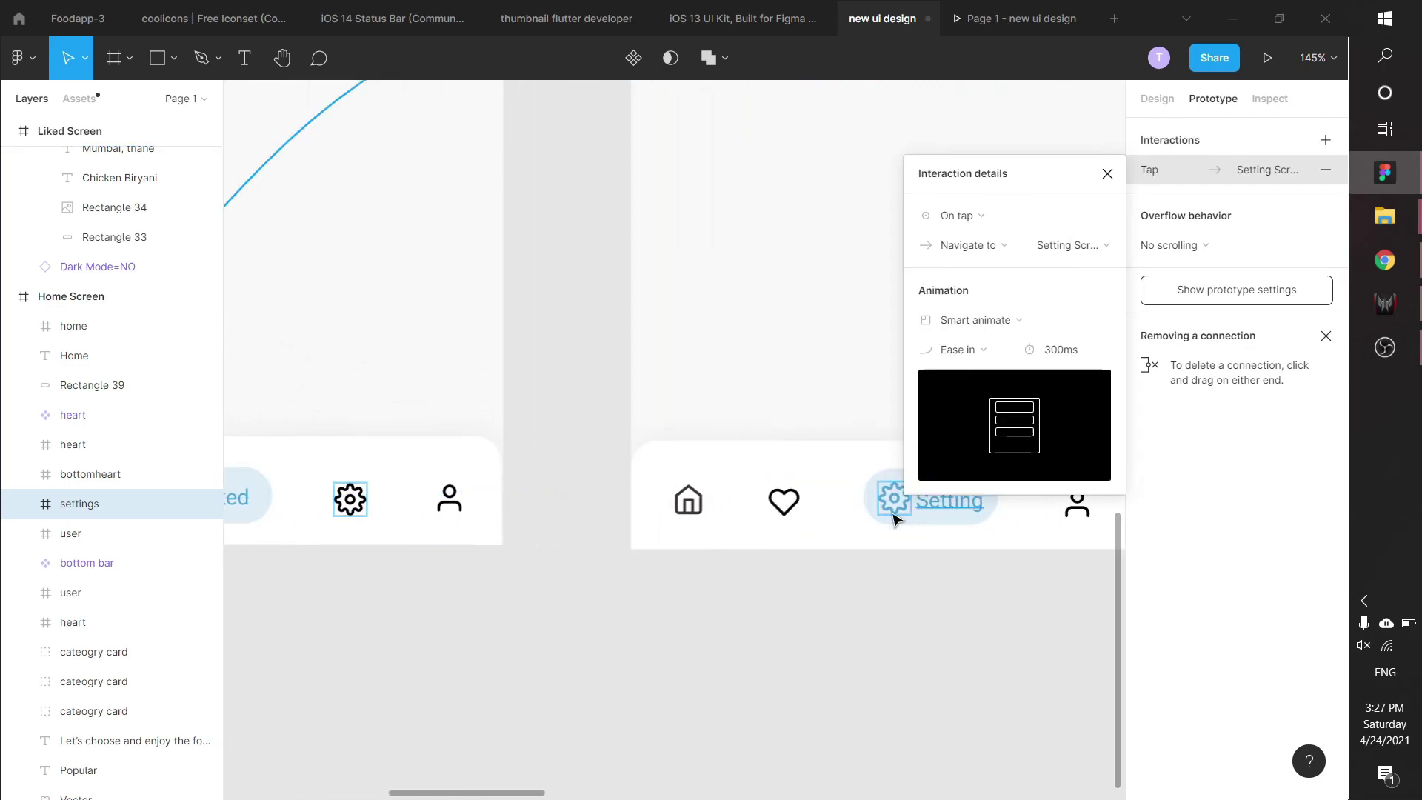
click(654, 636)
scroll(470, 616, down, 2)
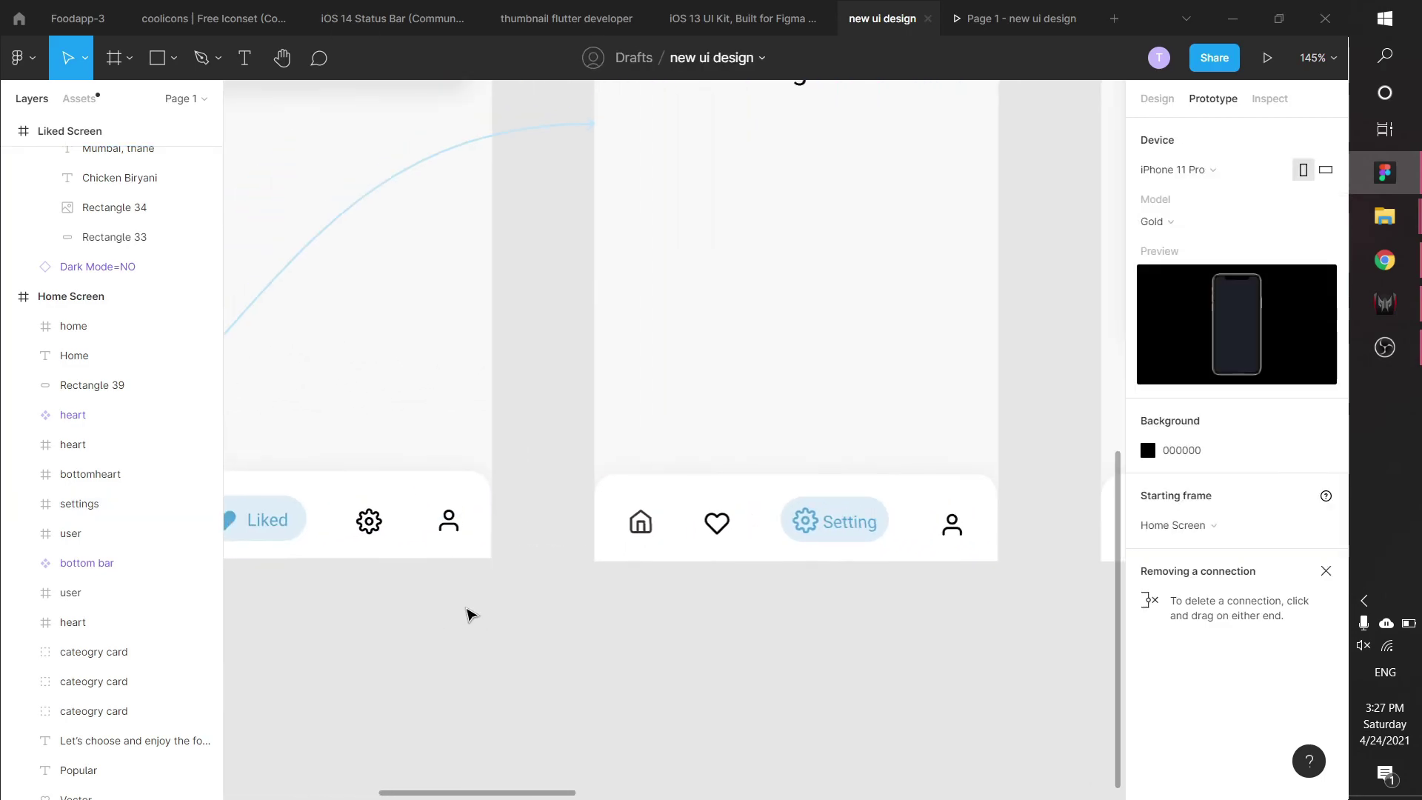
drag(527, 652, 952, 663)
click(446, 561)
drag(457, 554, 855, 574)
click(790, 687)
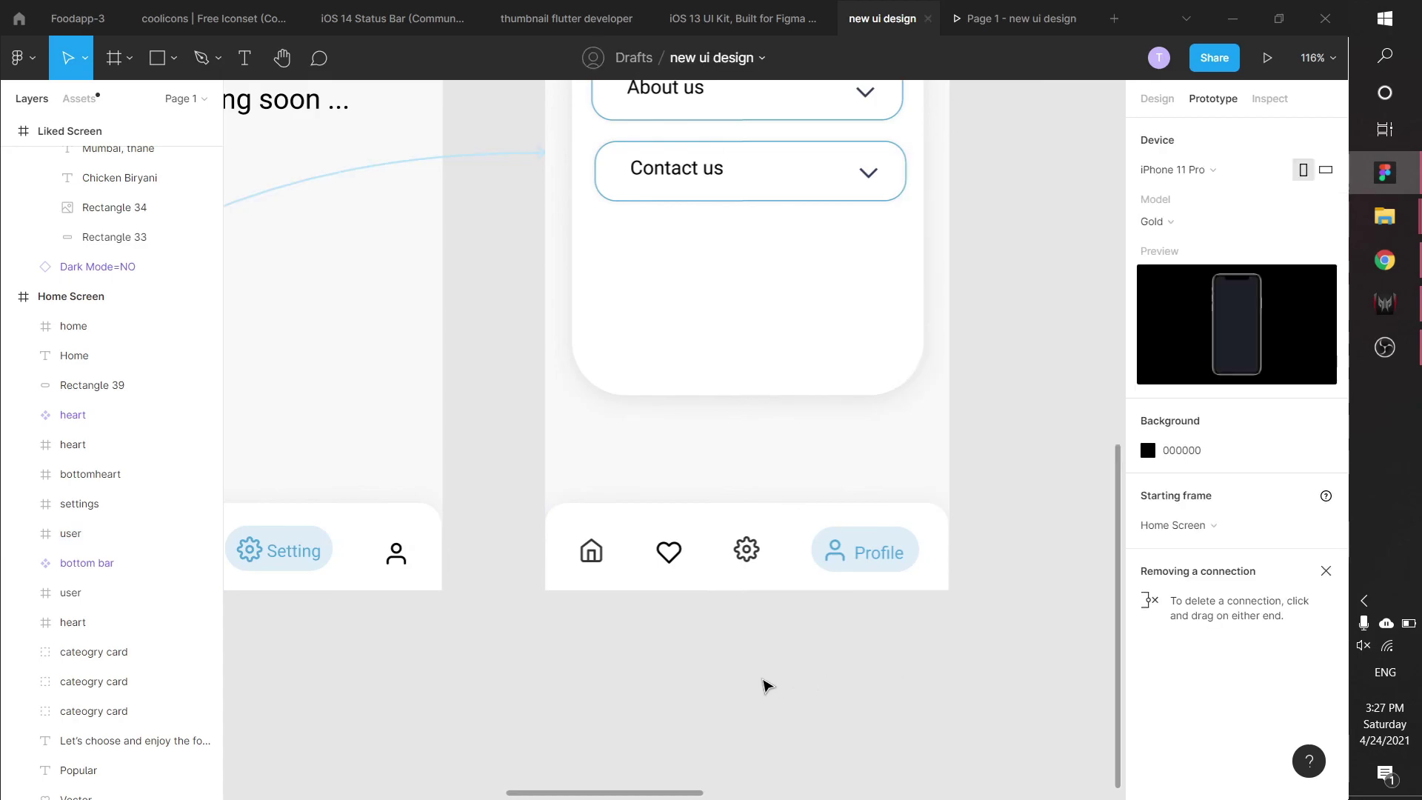
Step: Link the Liked Screen's home icon to the Home Screen on tap with Smart animate
drag(634, 680, 603, 190)
click(791, 592)
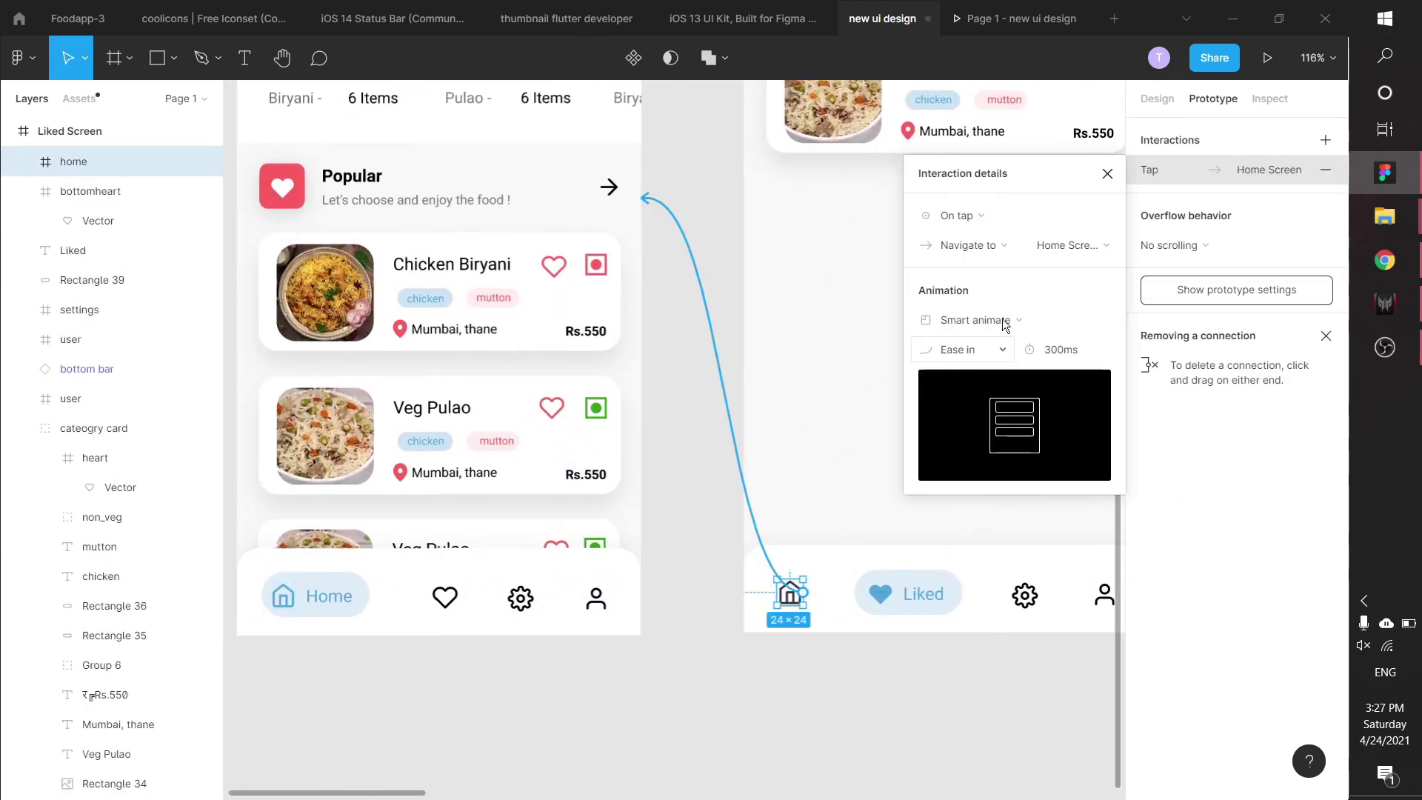
click(823, 717)
Step: Link the Liked Screen's settings icon to the Setting Screen and its user icon to the Profile screen
scroll(844, 696, right, 3)
click(863, 613)
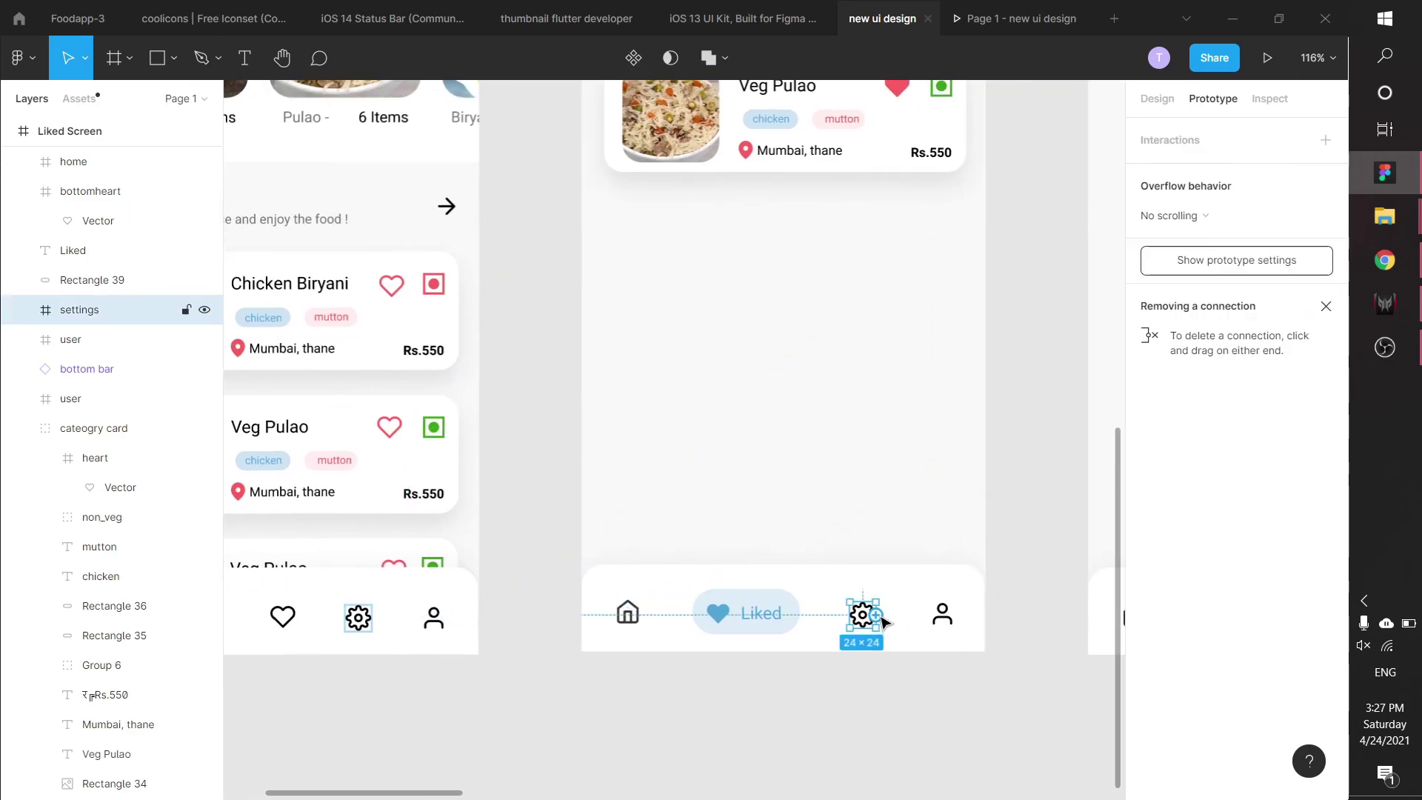
drag(877, 529, 940, 616)
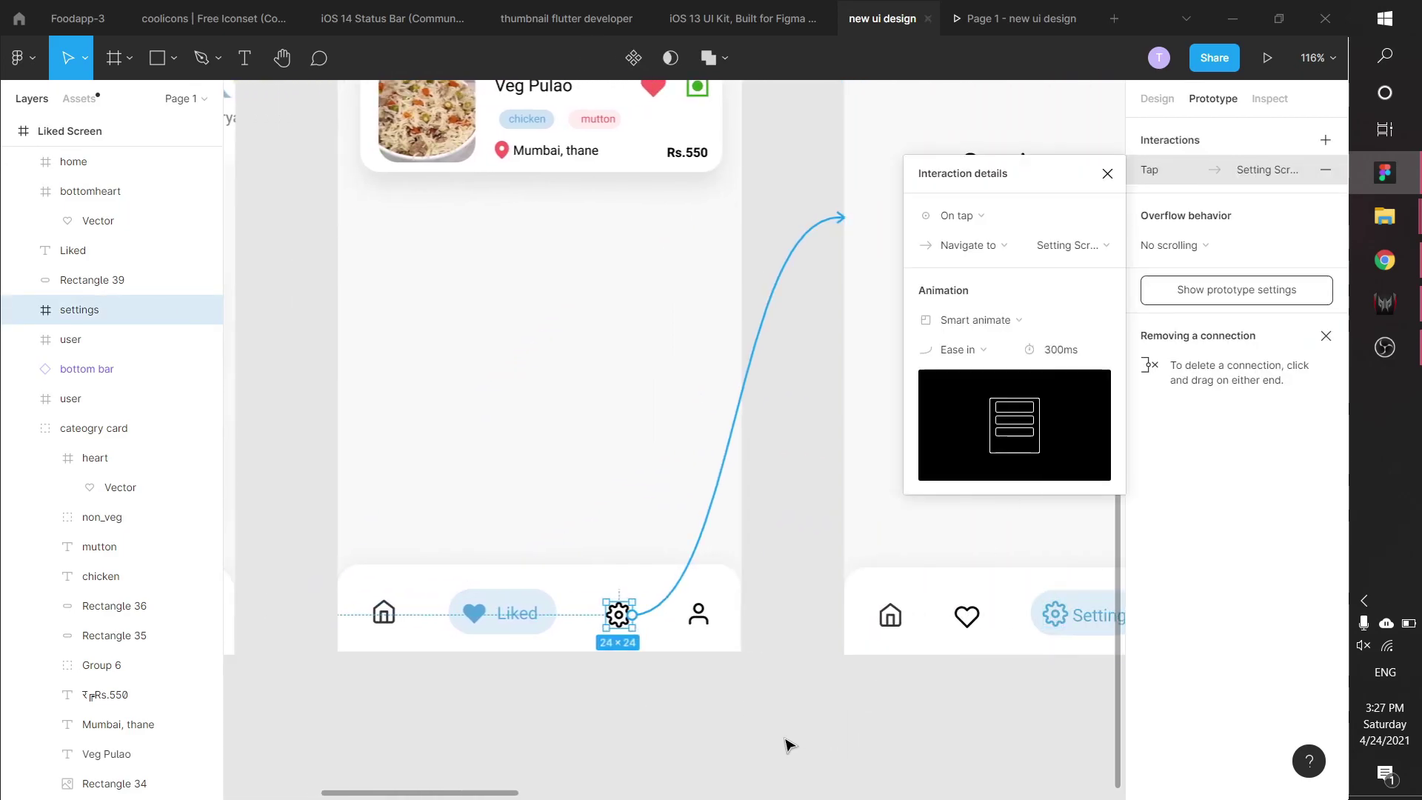
click(786, 745)
click(698, 613)
drag(716, 616, 792, 543)
click(609, 687)
Step: Link the Setting Screen's home icon to the Home Screen and its heart icon to the Liked Screen
drag(399, 698, 993, 689)
click(722, 607)
drag(731, 610, 355, 222)
drag(755, 728, 164, 726)
click(824, 611)
drag(836, 611, 459, 444)
click(931, 756)
Step: Link the Setting Screen's user icon to the Profile screen
drag(932, 755, 476, 736)
click(554, 638)
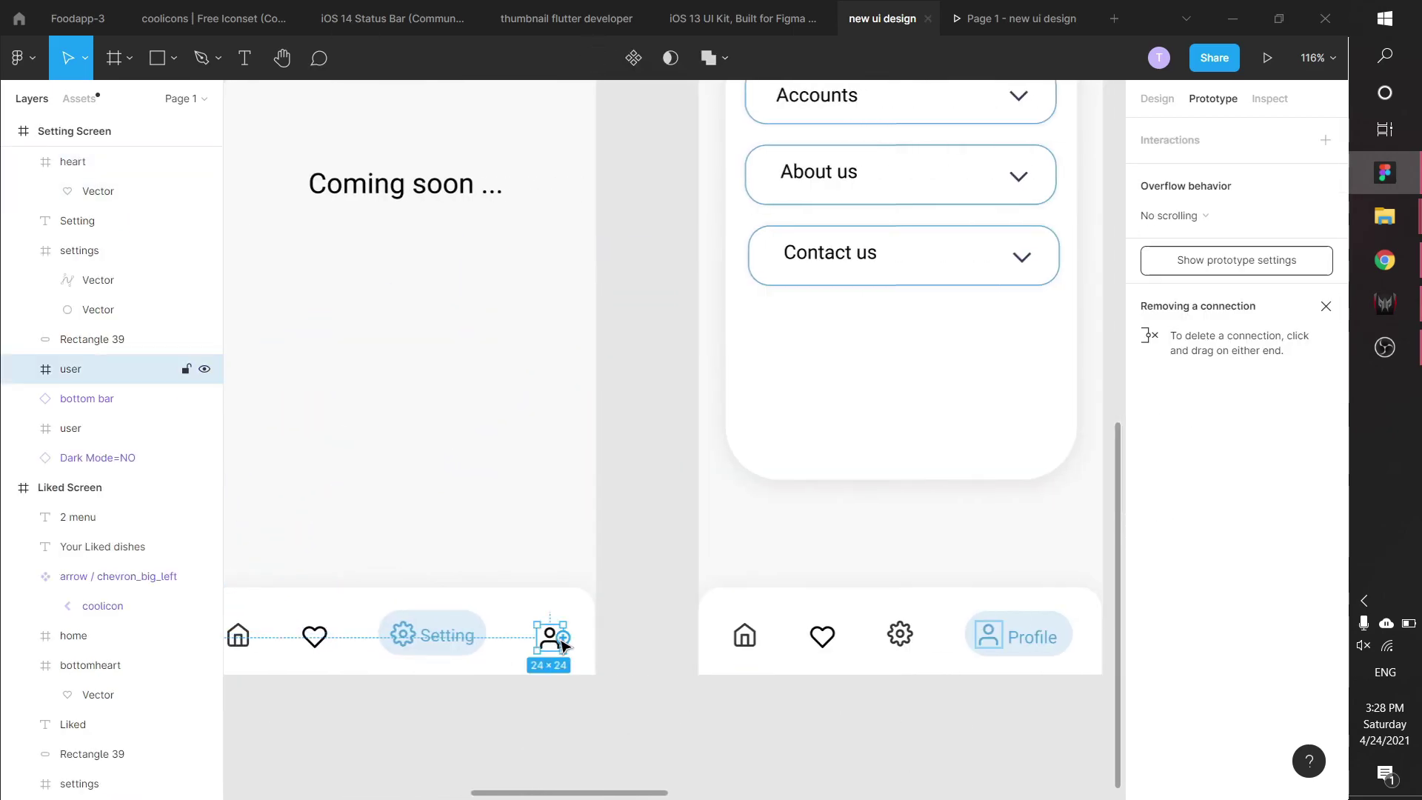
drag(646, 585, 700, 148)
key(Escape)
Step: Link the Profile screen's settings icon to the Setting Screen and its heart icon to the Liked Screen
click(900, 633)
drag(915, 633, 498, 477)
click(755, 708)
click(821, 635)
drag(838, 636, 280, 483)
key(Escape)
Step: Link the Profile screen's home icon to the Home Screen
drag(1015, 753, 562, 746)
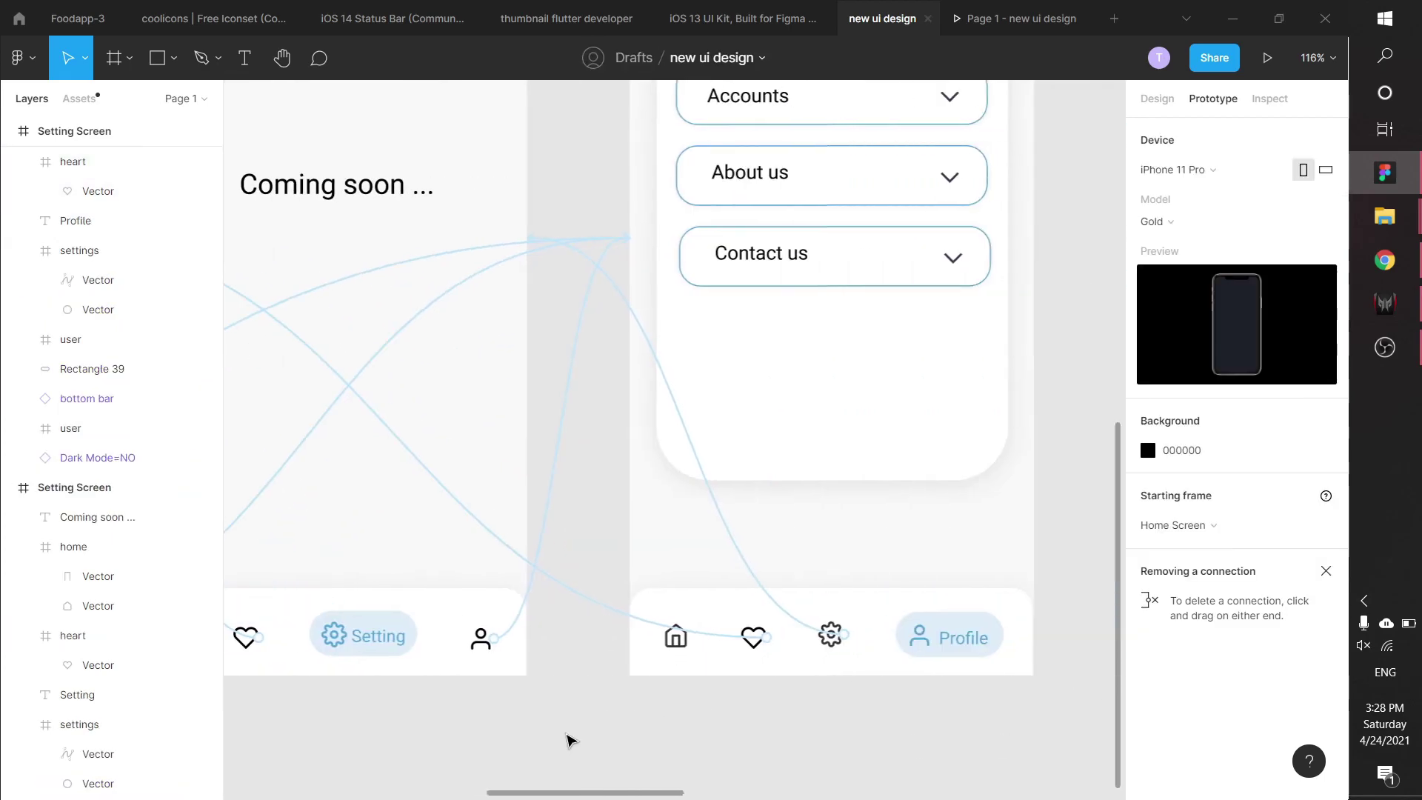
click(687, 639)
drag(689, 638, 518, 415)
key(Escape)
Step: Present the prototype and test the bottom-bar navigation between the Home, Liked, Setting and Profile screens
drag(888, 752, 318, 755)
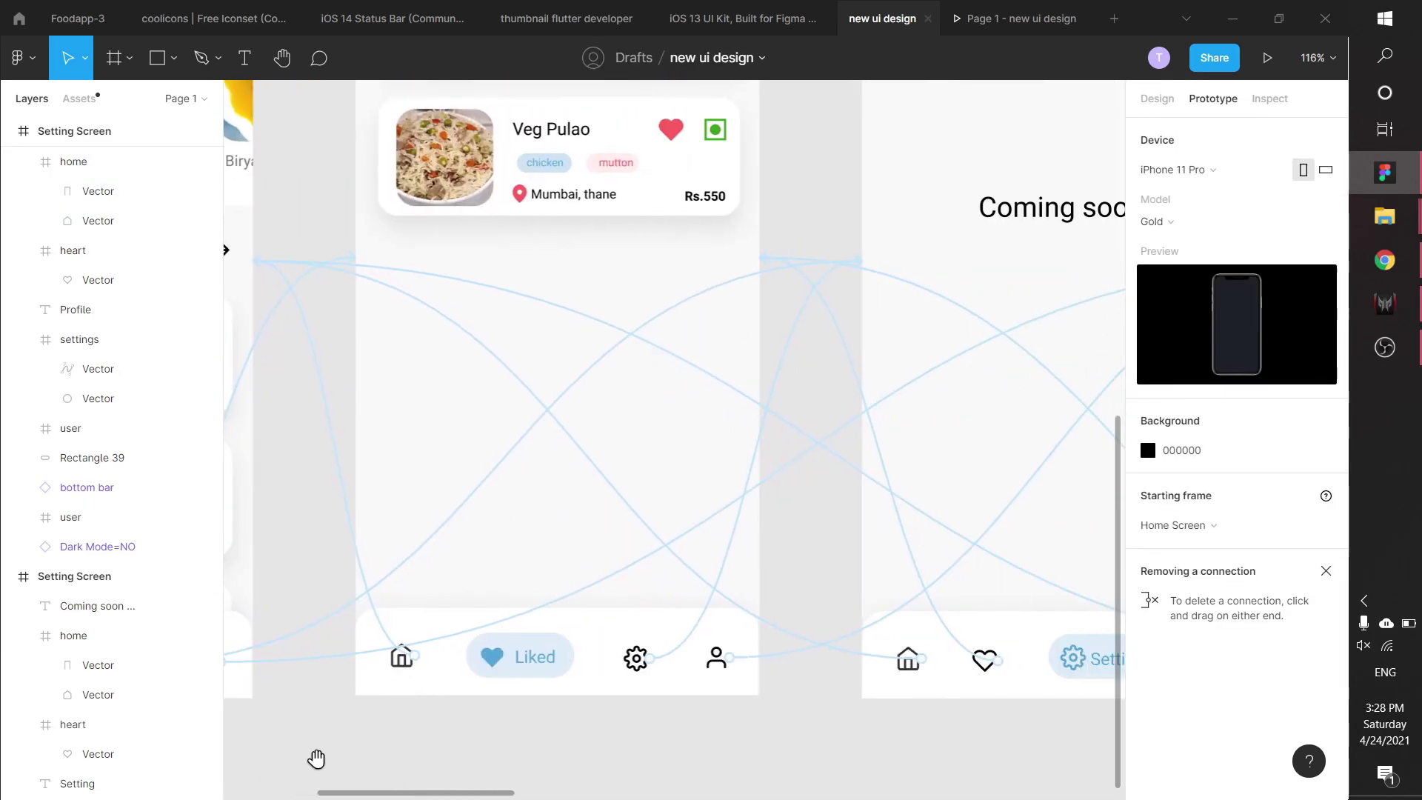
ctrl+scroll(827, 777, down, 5)
drag(847, 751, 660, 601)
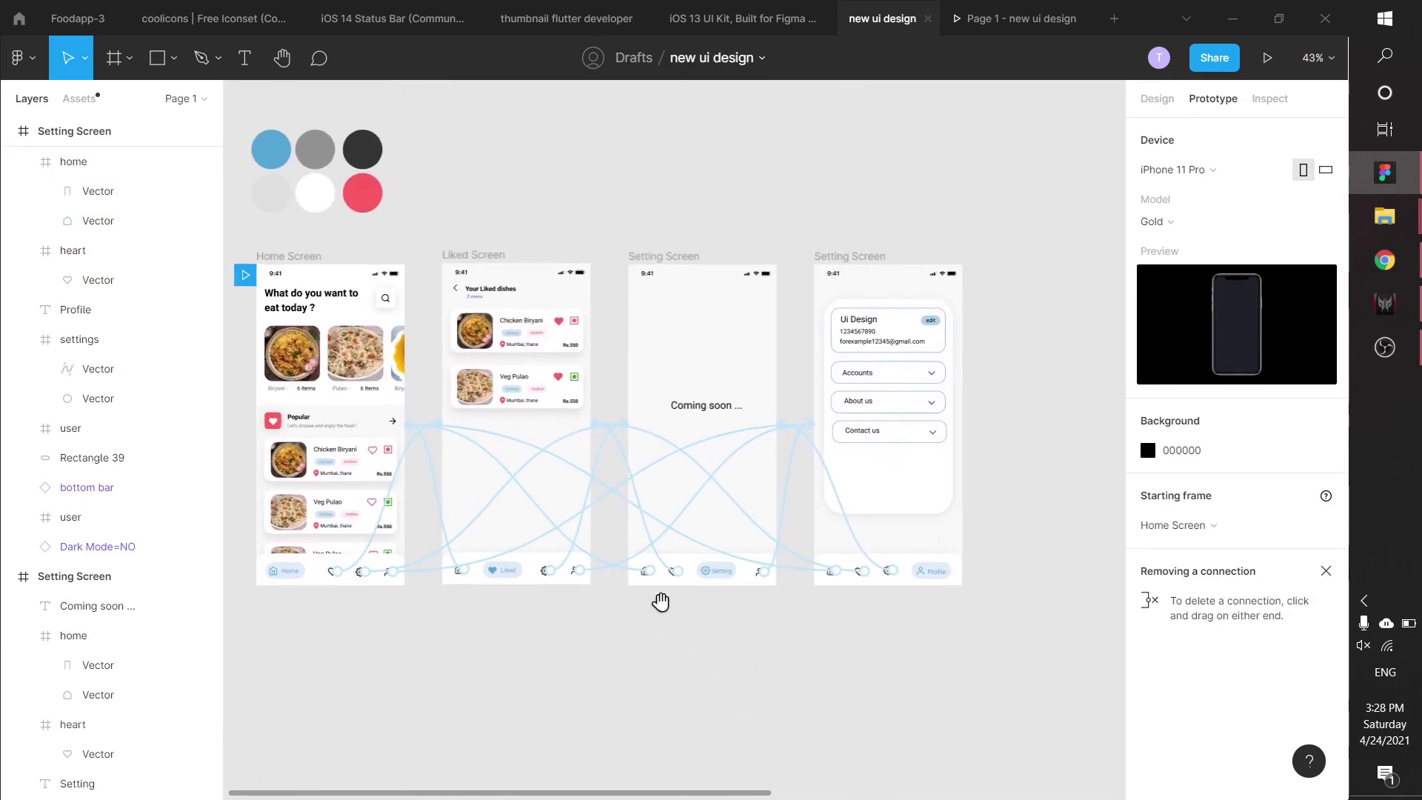
click(1269, 71)
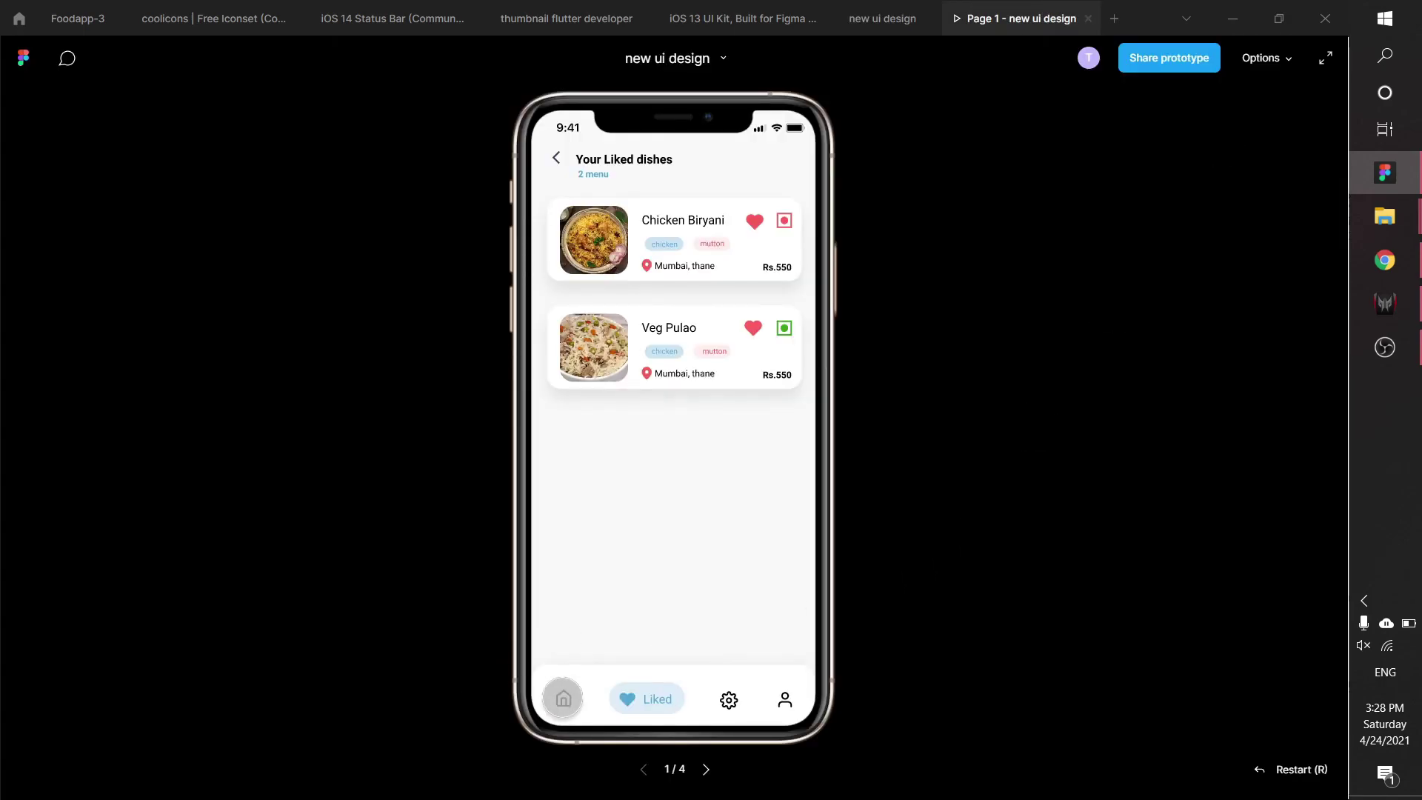
click(563, 698)
click(674, 699)
click(713, 698)
click(778, 699)
click(570, 698)
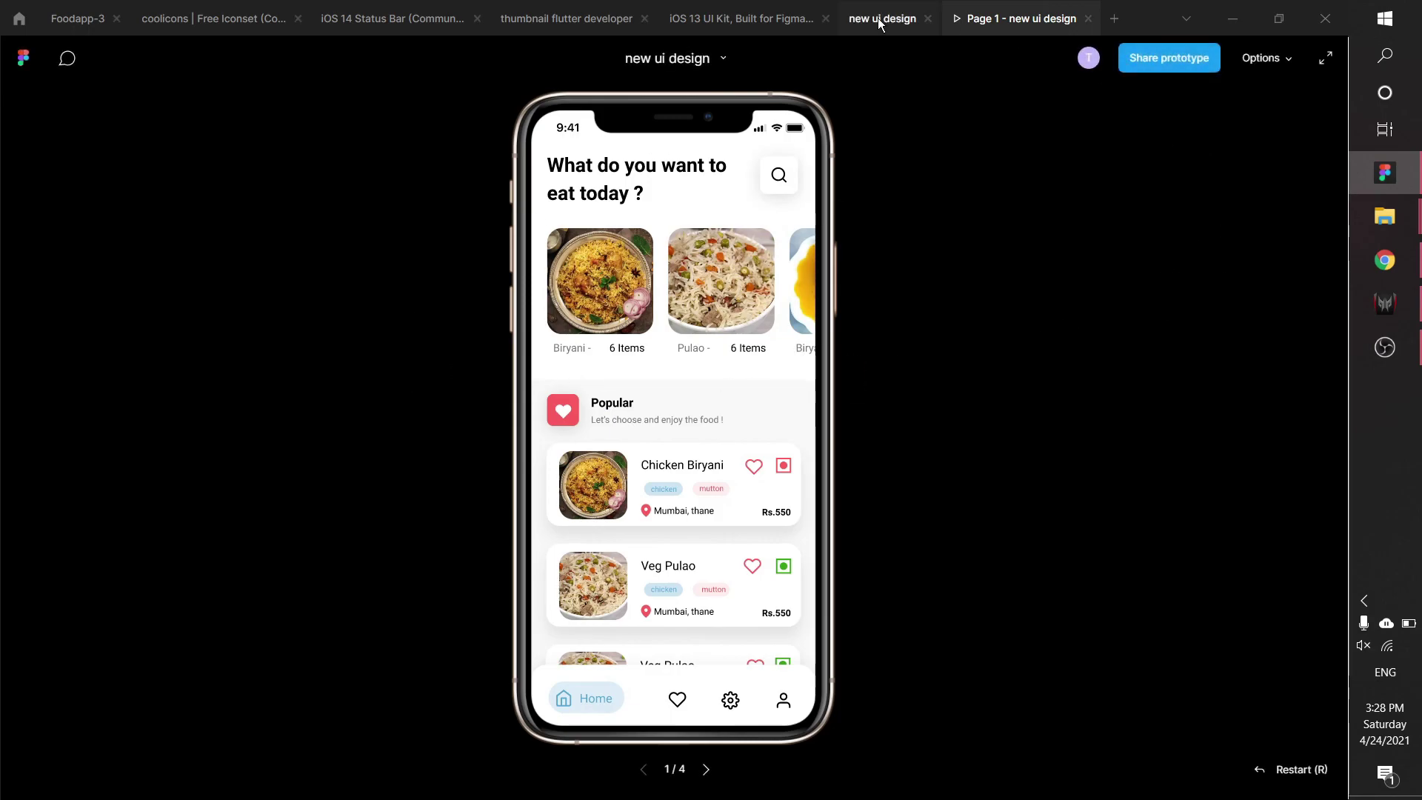